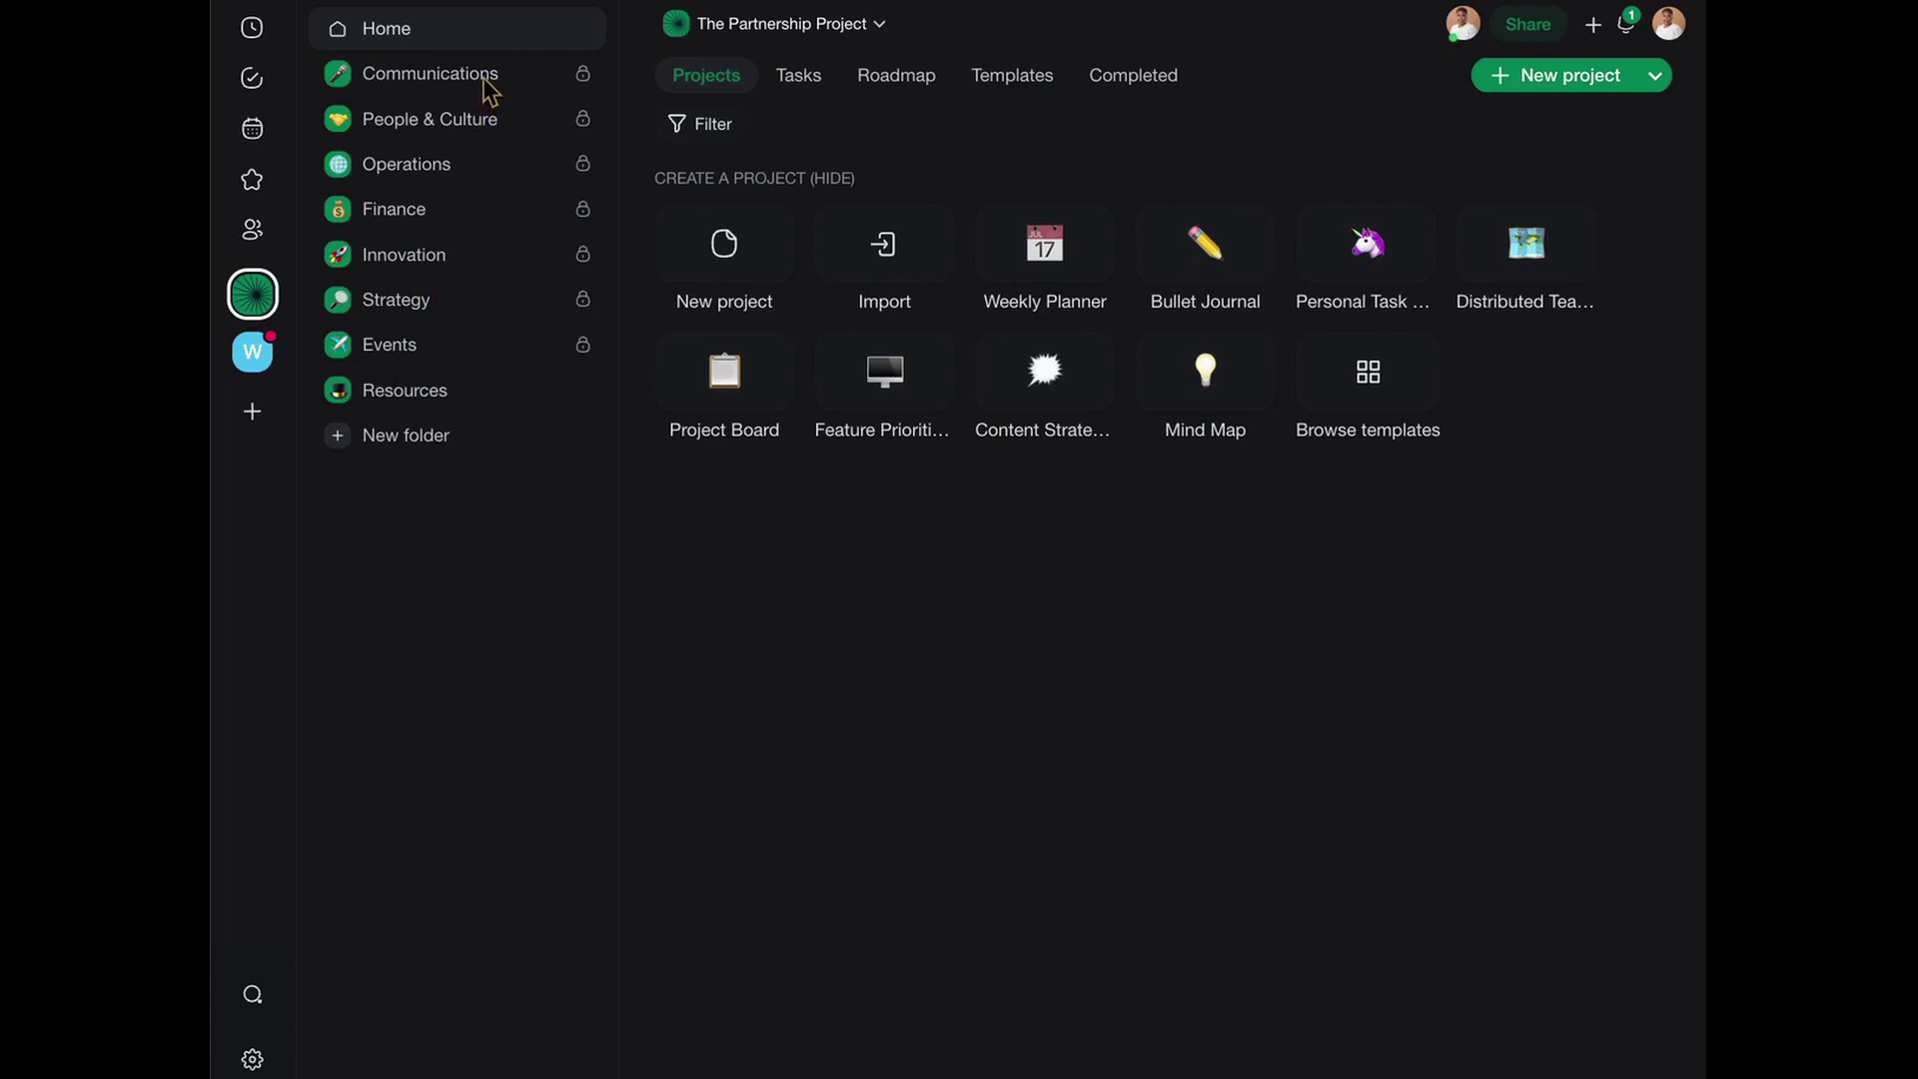
# Open the pinned Weekly Planner project from the Communications folder.
pyautogui.click(432, 76)
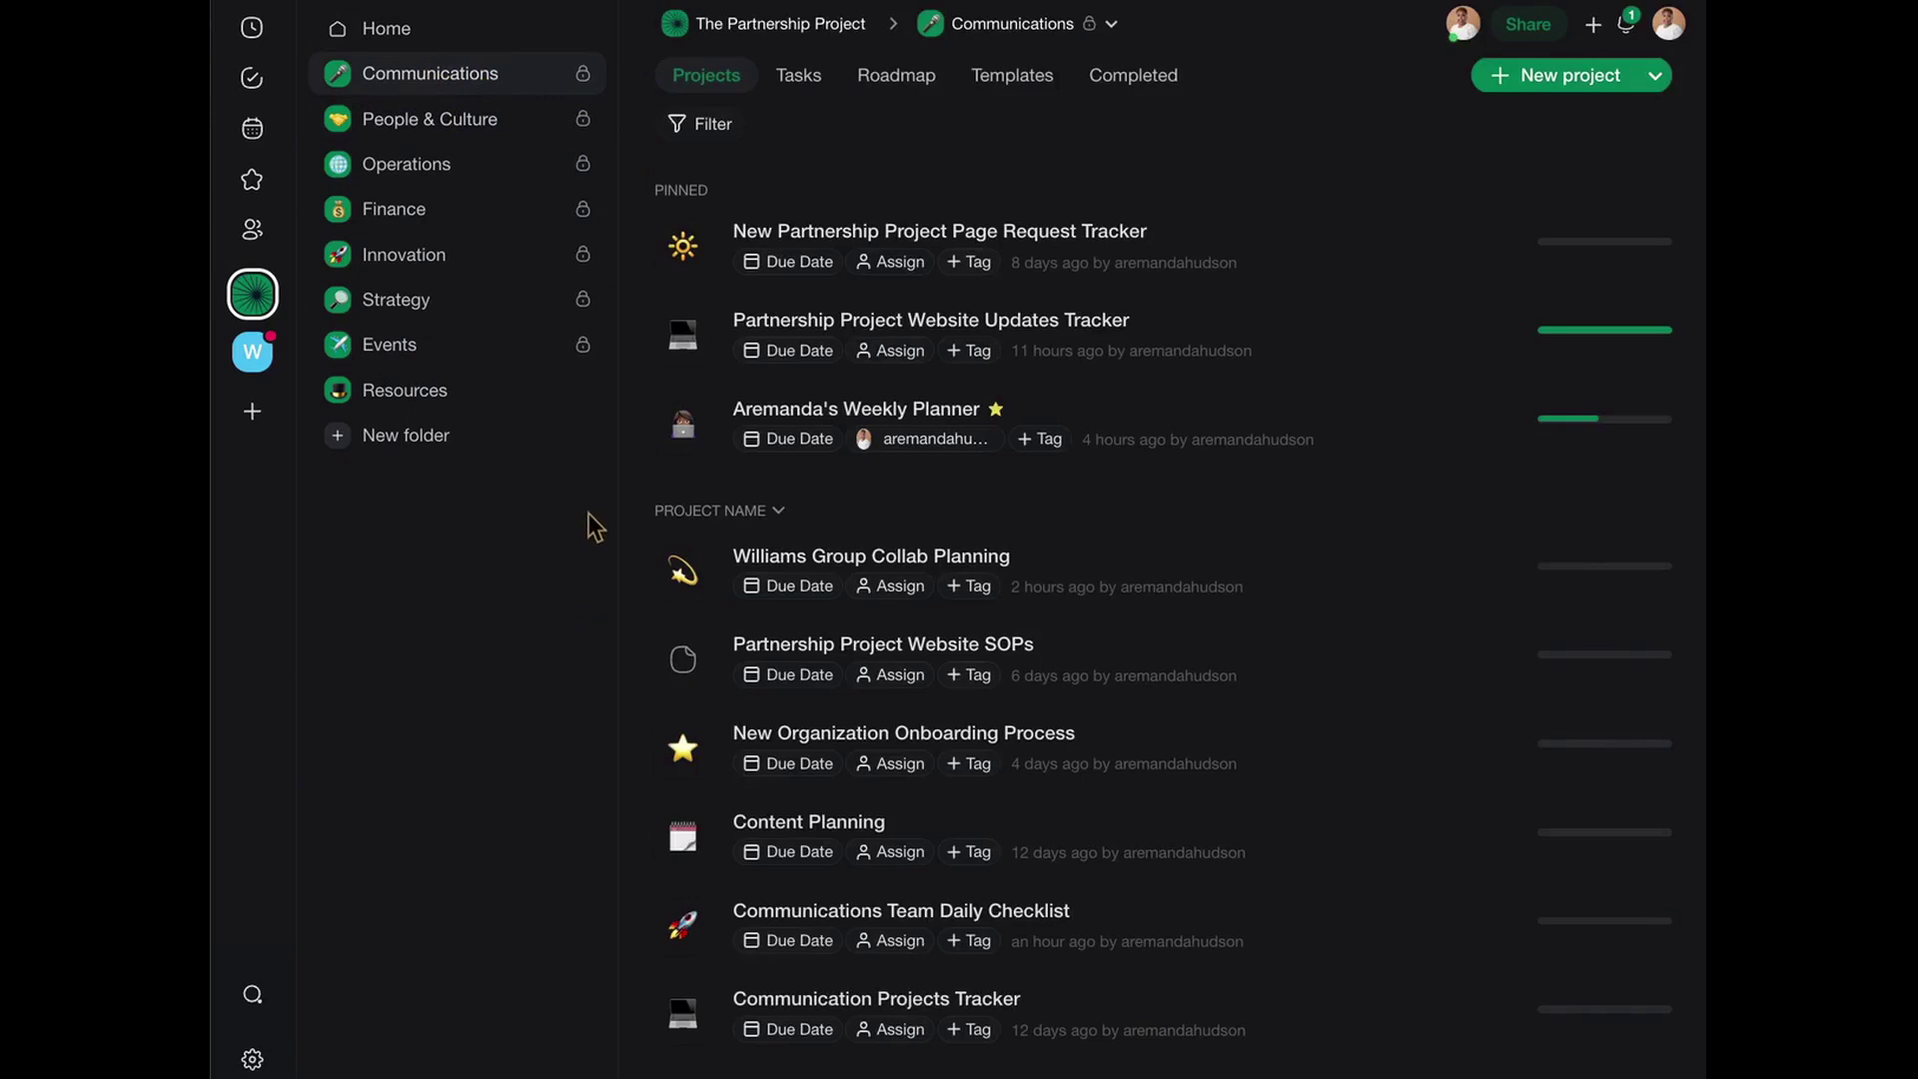
pyautogui.click(764, 410)
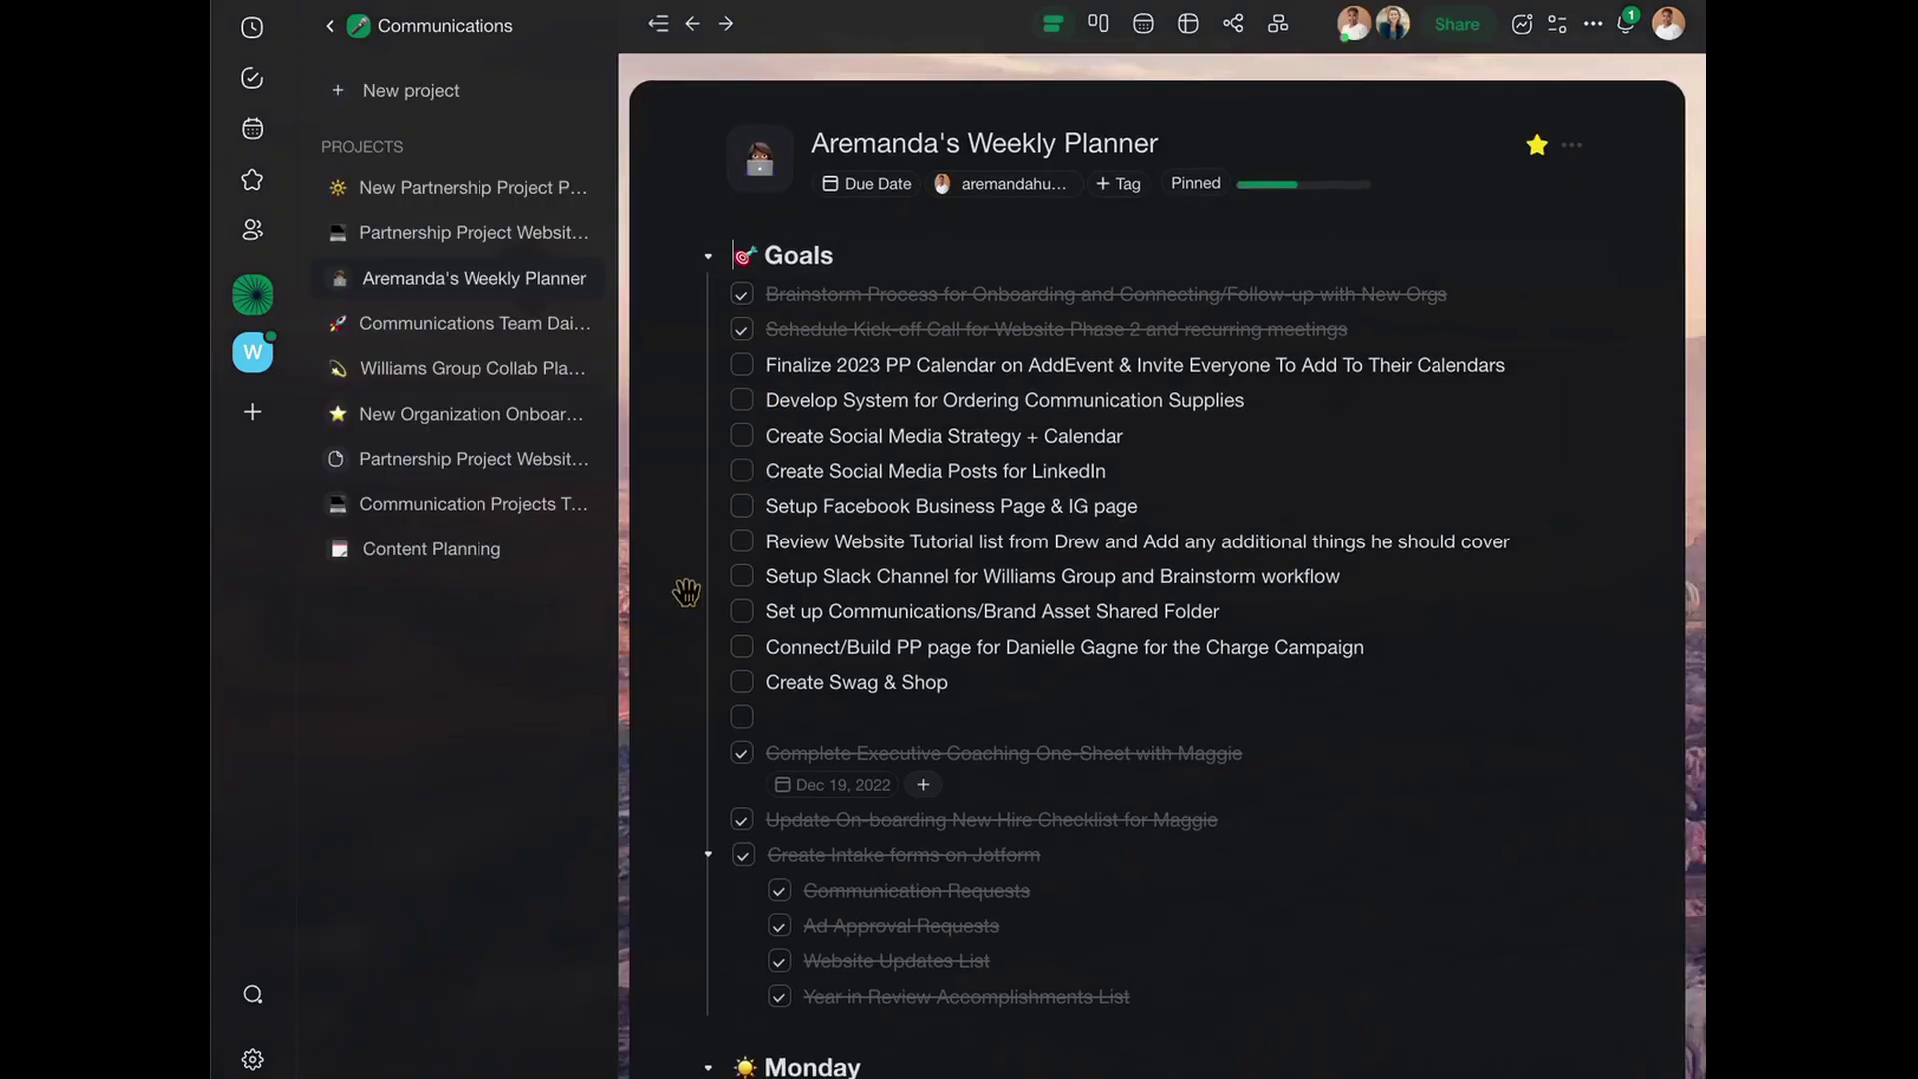
# Collapse the project sidebar to give the weekly planner more room.
pyautogui.scroll(-2, 680, 615)
pyautogui.scroll(-2, 679, 614)
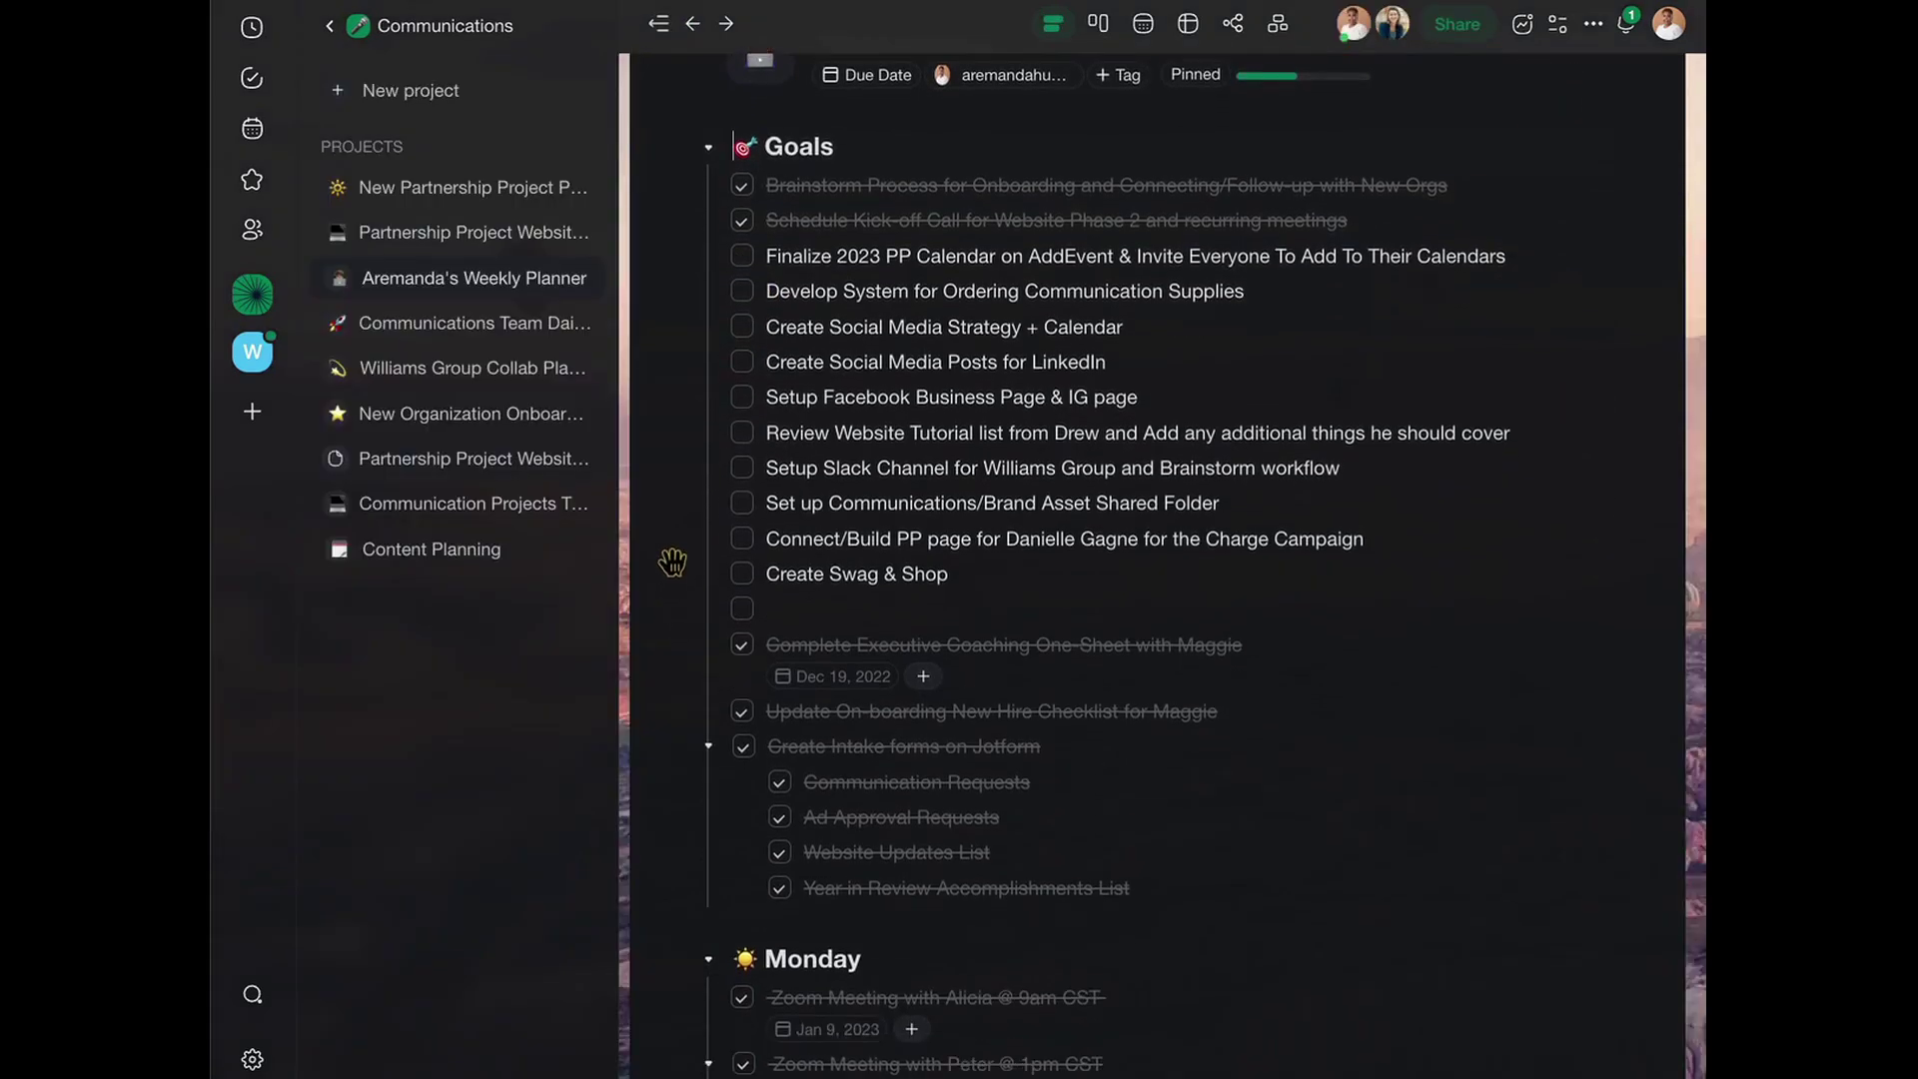
pyautogui.click(651, 24)
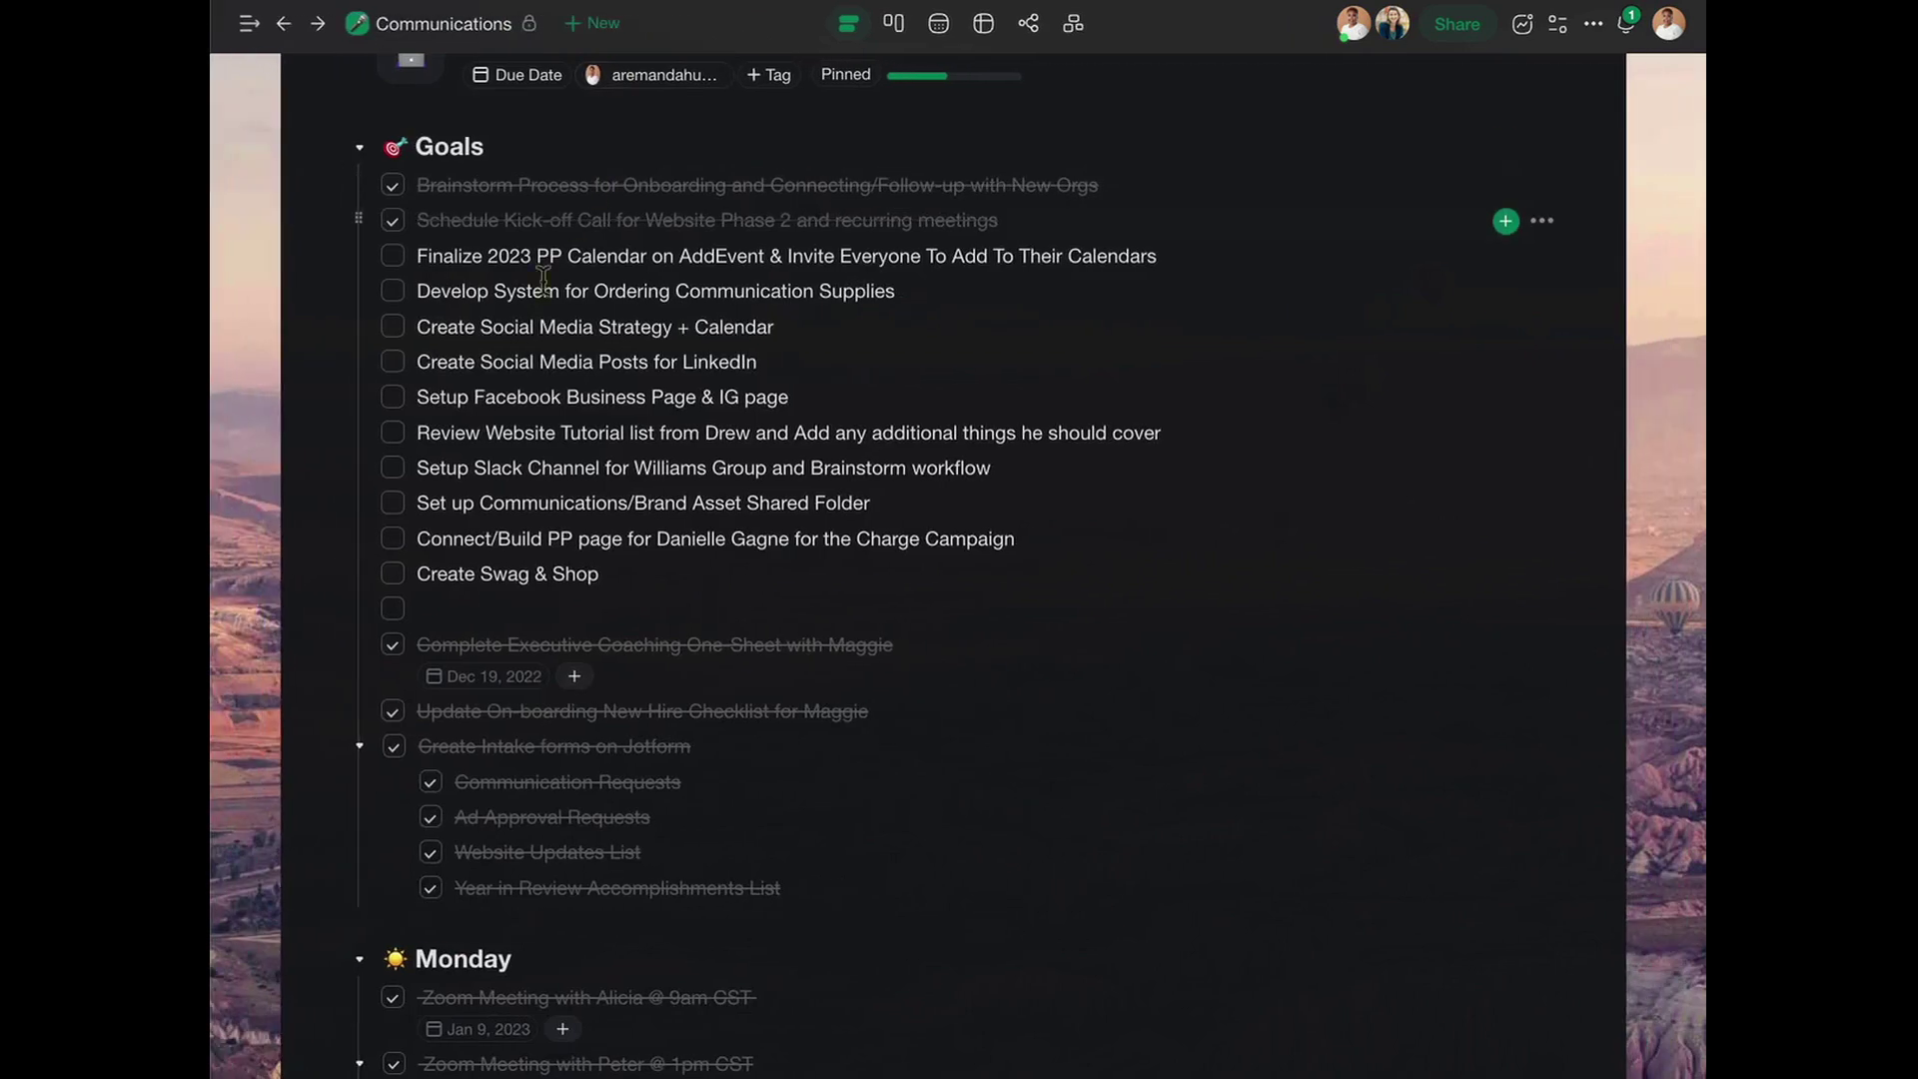
# Hide the planner's 60 completed tasks, leaving only open items under each day.
pyautogui.scroll(-3, 985, 667)
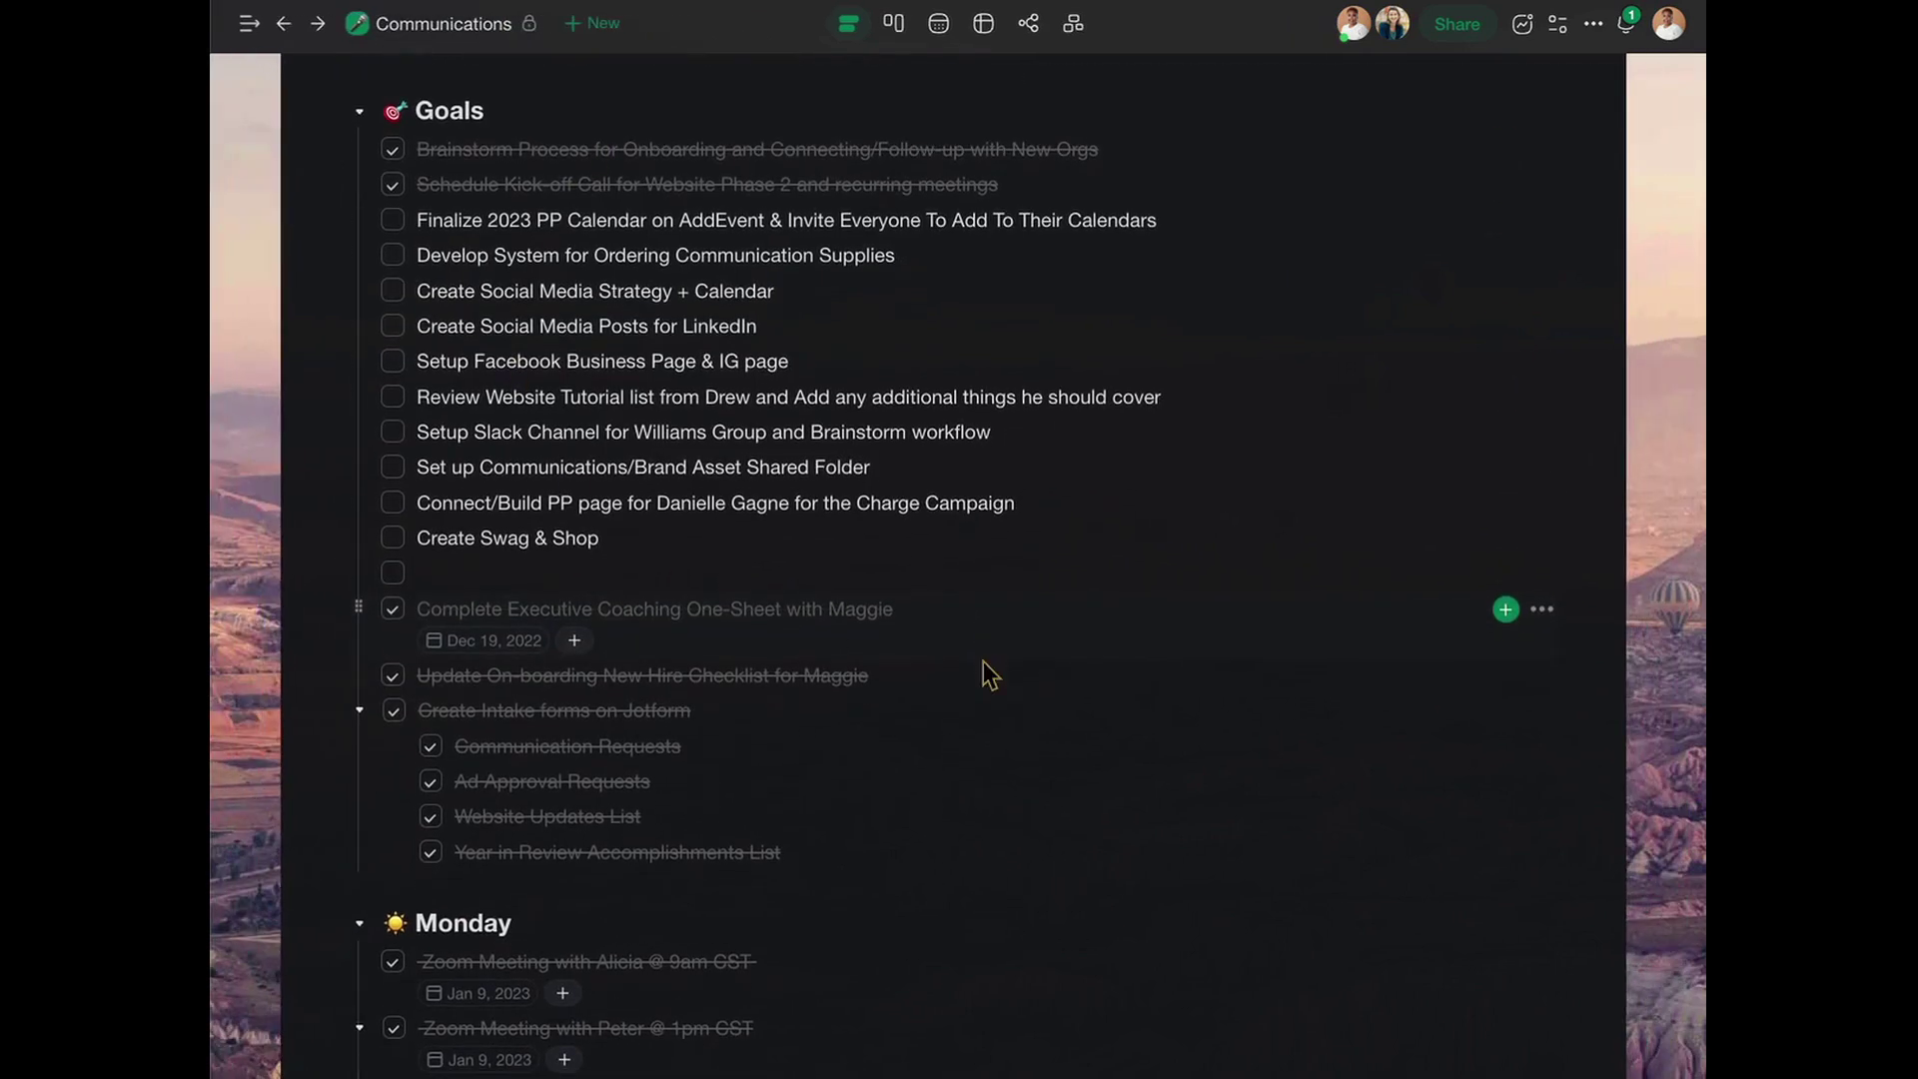
pyautogui.scroll(-10, 986, 668)
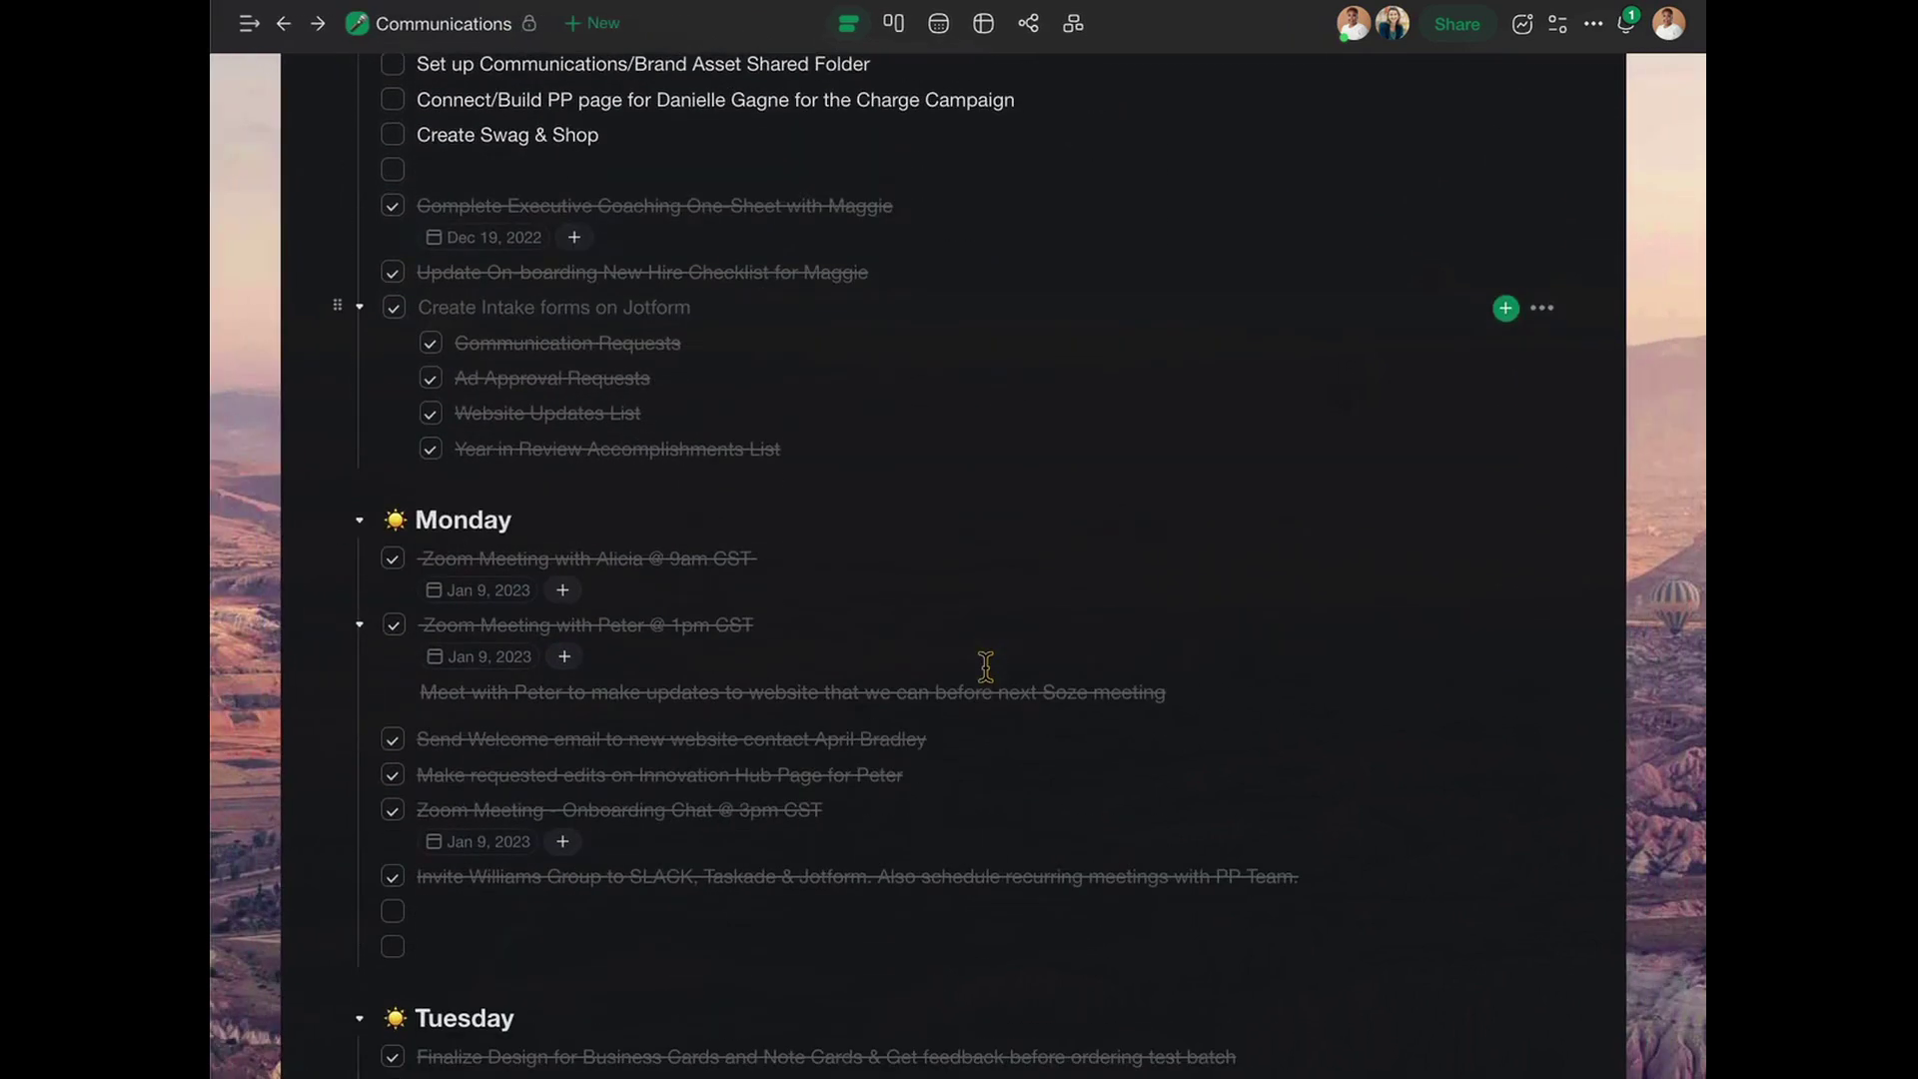
pyautogui.scroll(-10, 985, 667)
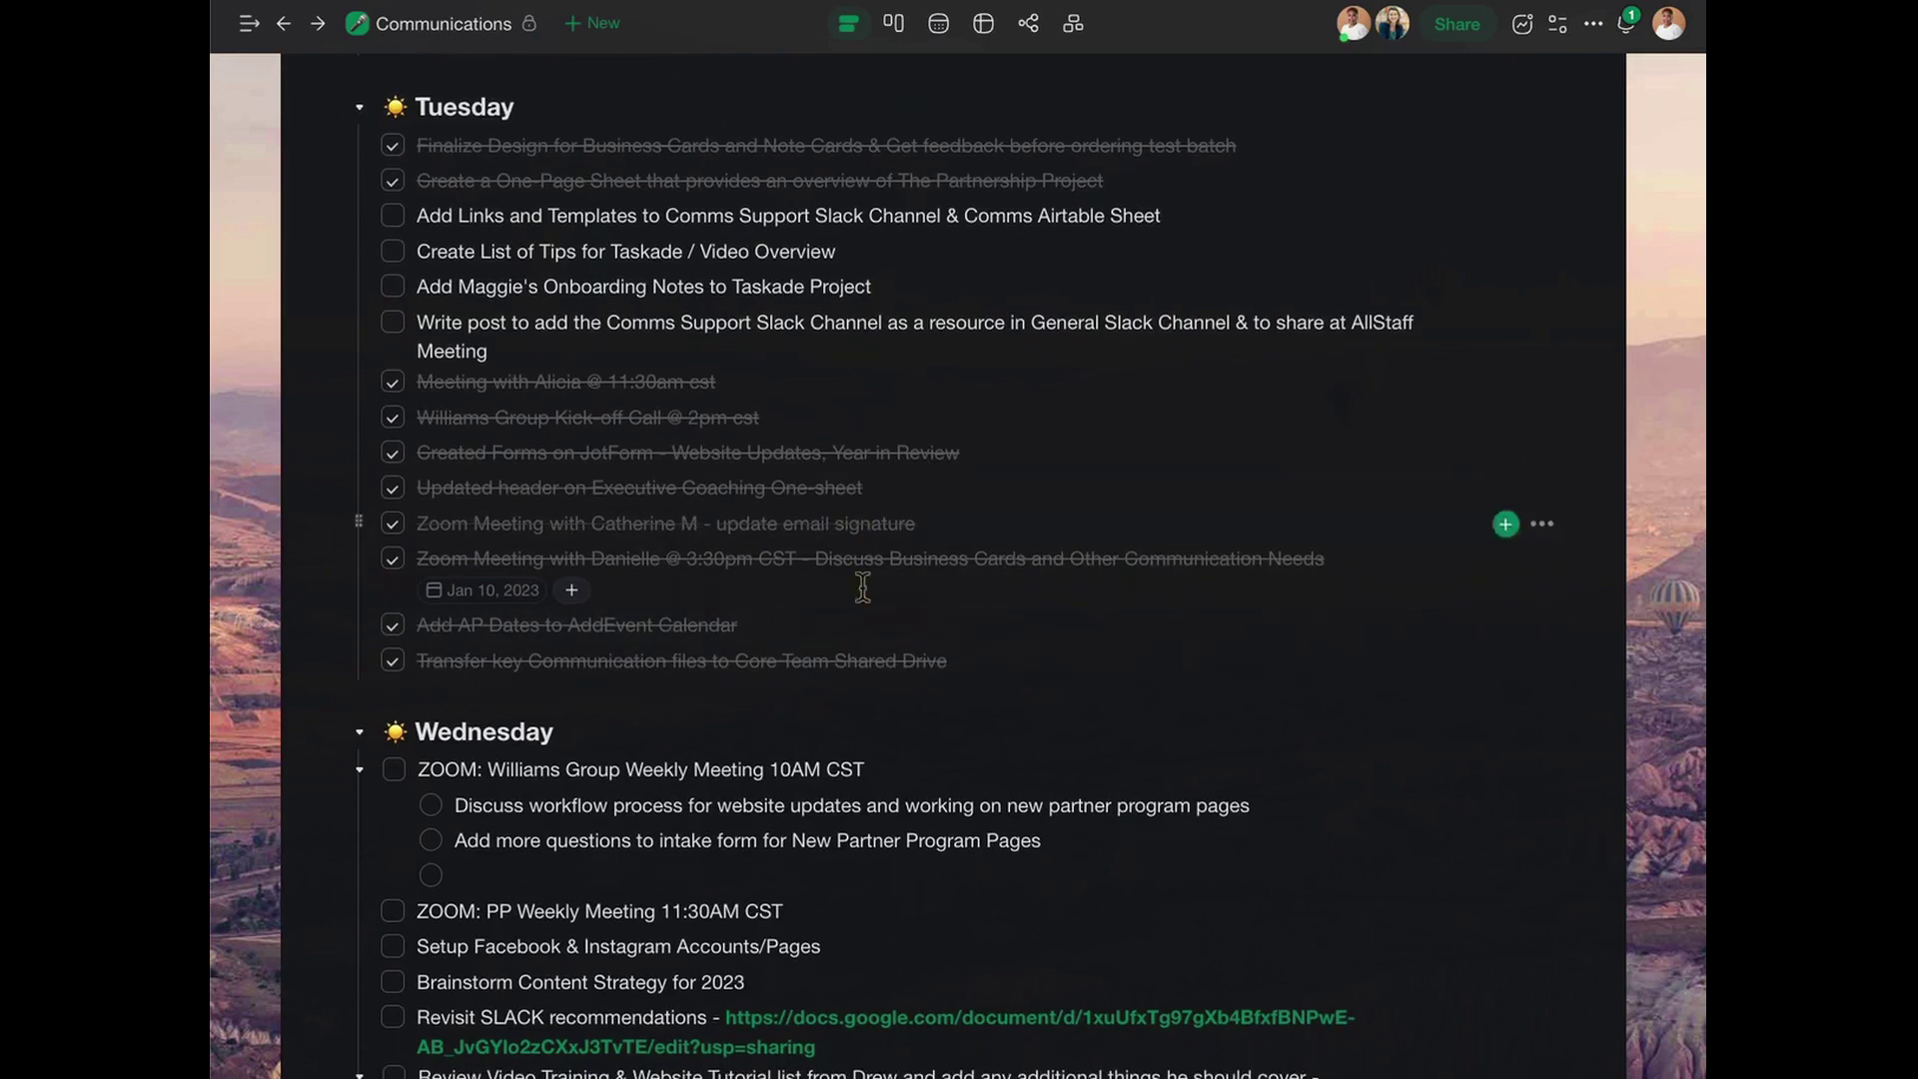
pyautogui.scroll(-2, 1035, 611)
pyautogui.scroll(-20, 1035, 609)
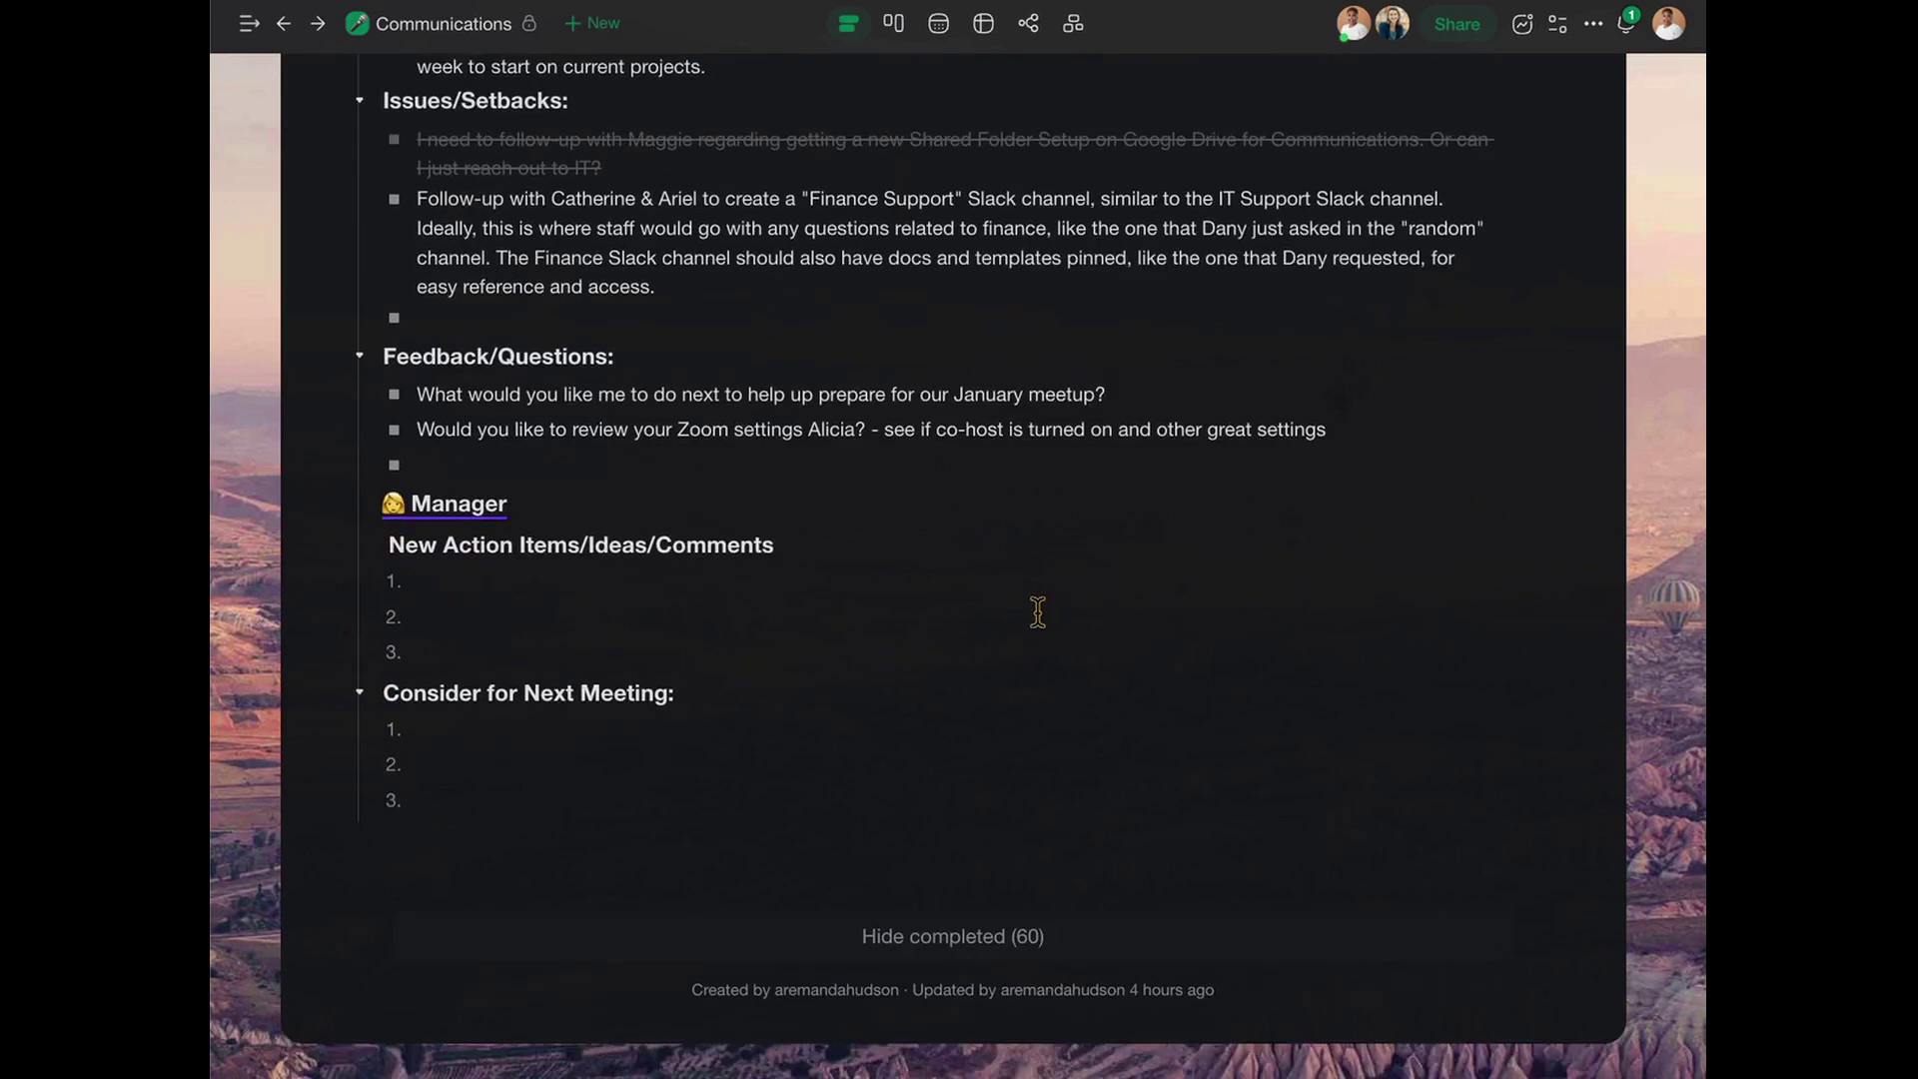
pyautogui.click(932, 944)
pyautogui.scroll(20, 1065, 822)
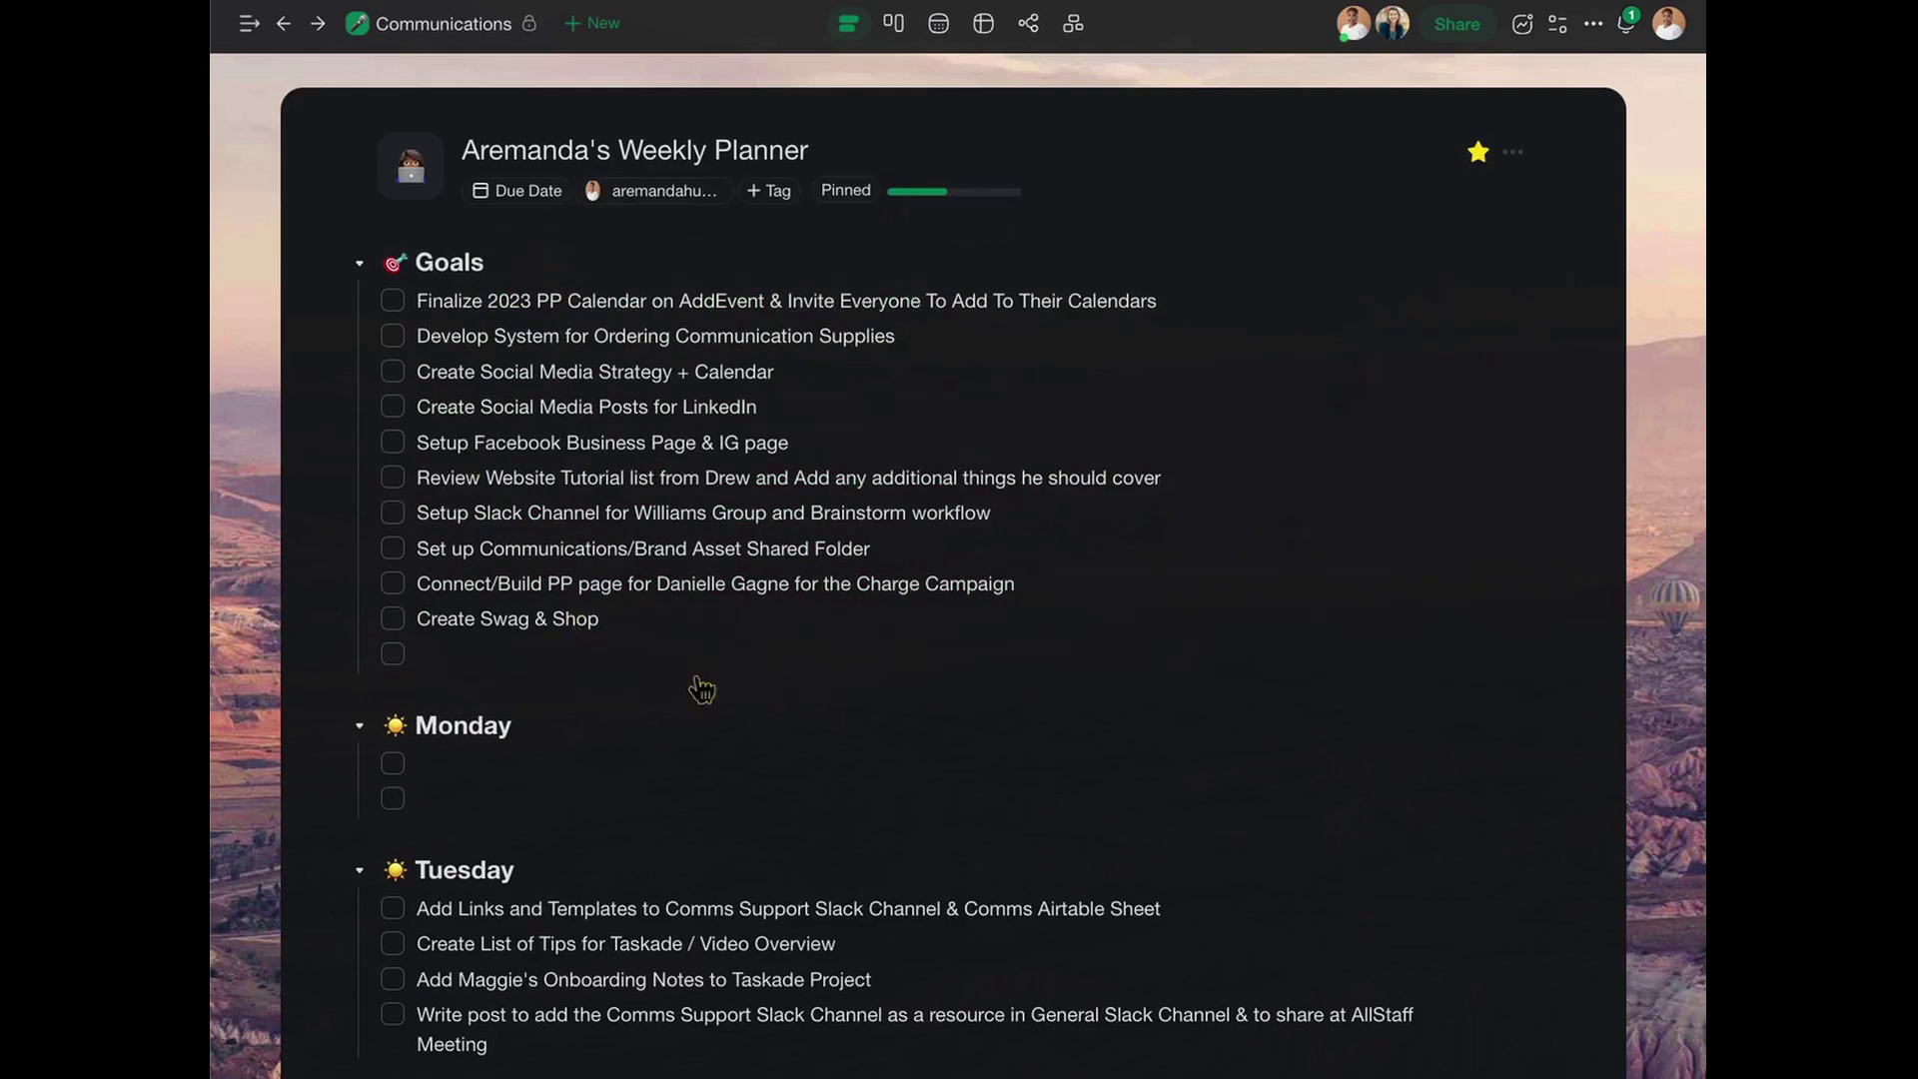
pyautogui.scroll(-4, 728, 664)
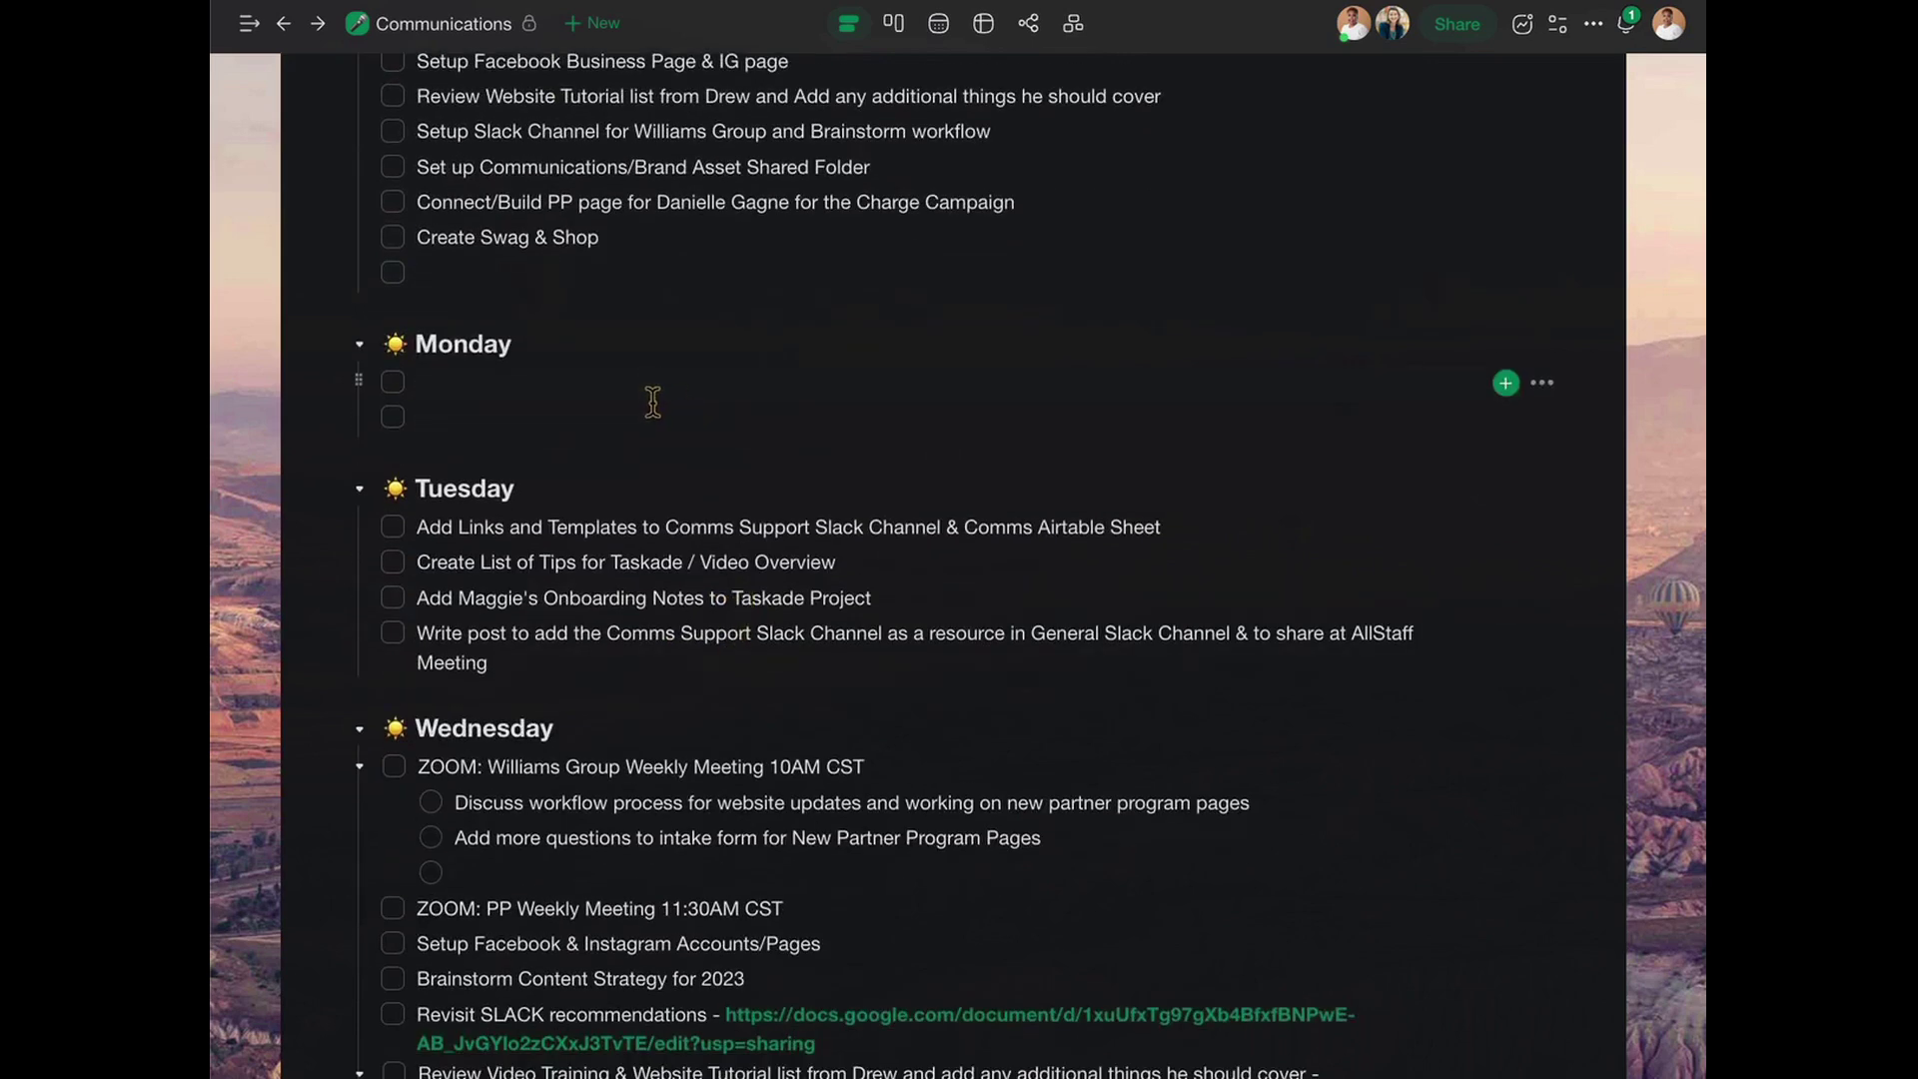
pyautogui.scroll(-1, 680, 480)
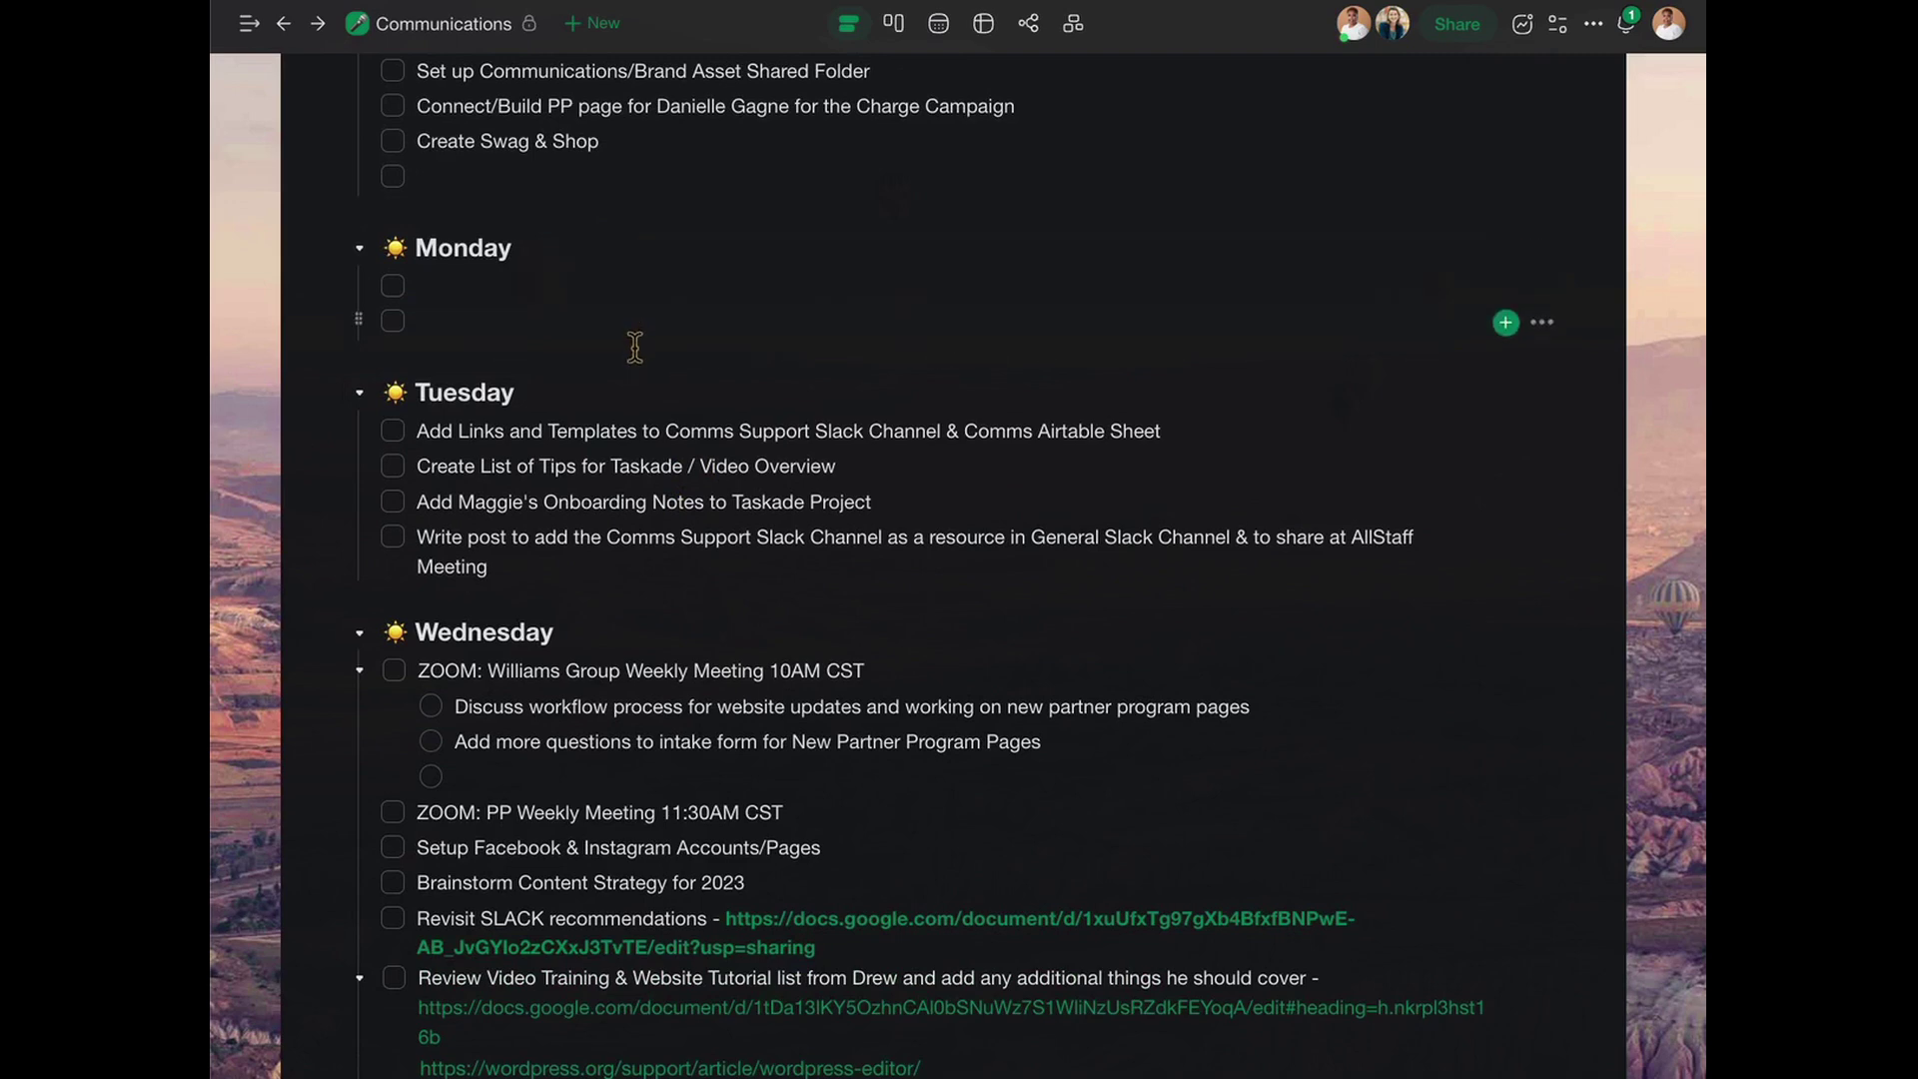
pyautogui.scroll(-3, 616, 465)
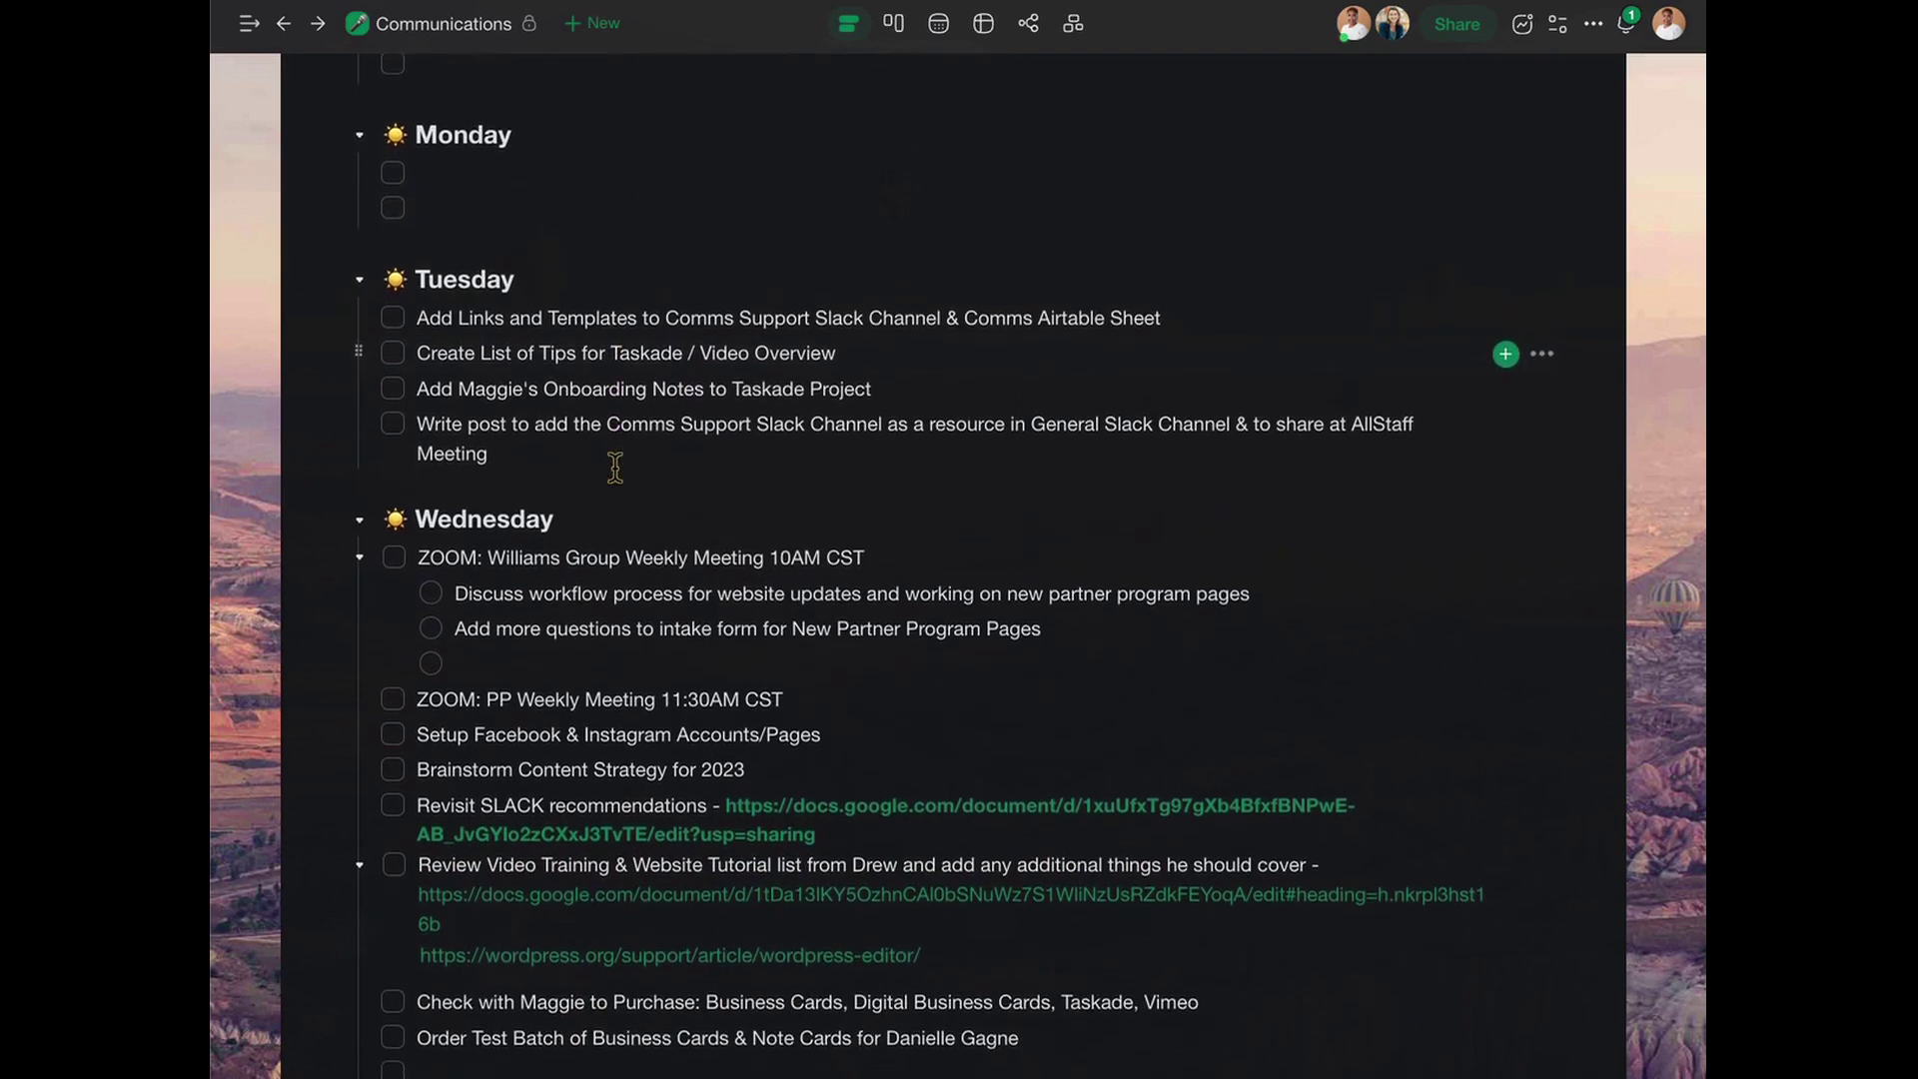
pyautogui.scroll(-5, 616, 465)
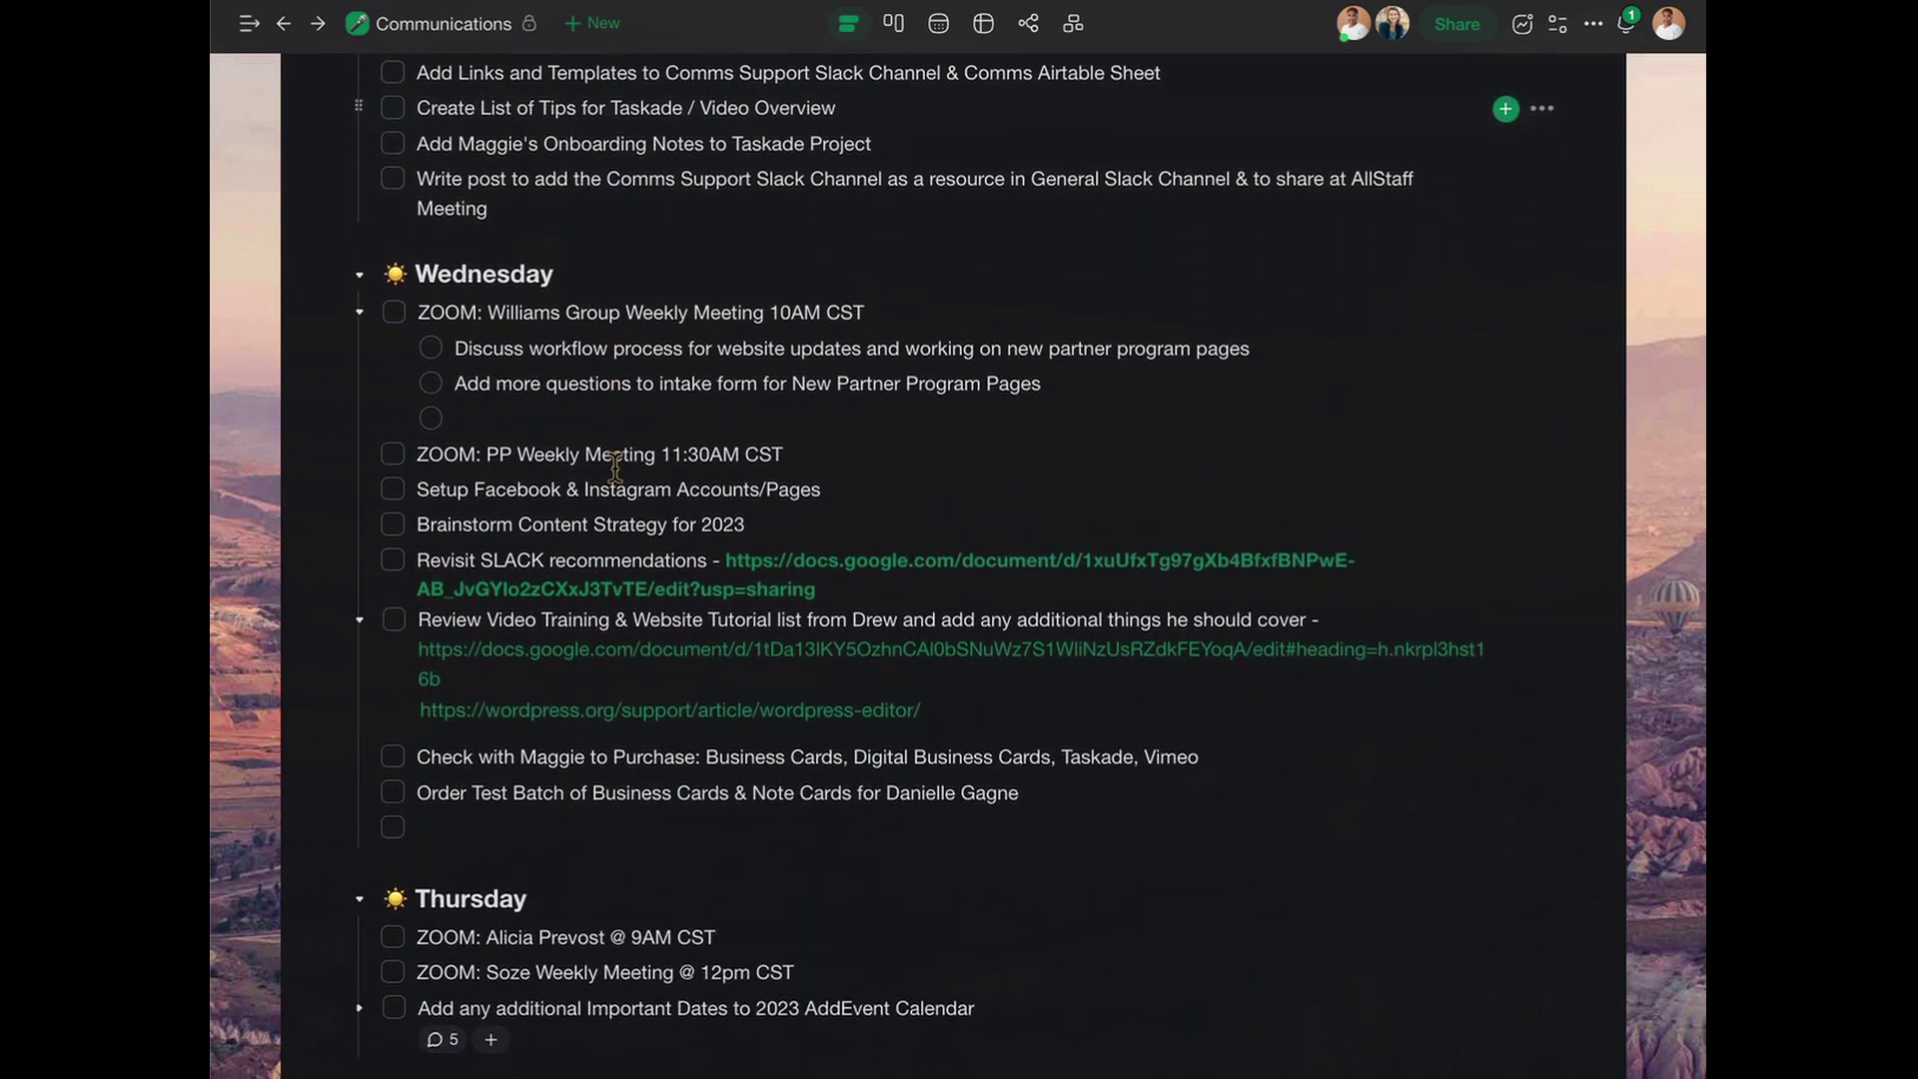
pyautogui.scroll(-3, 615, 466)
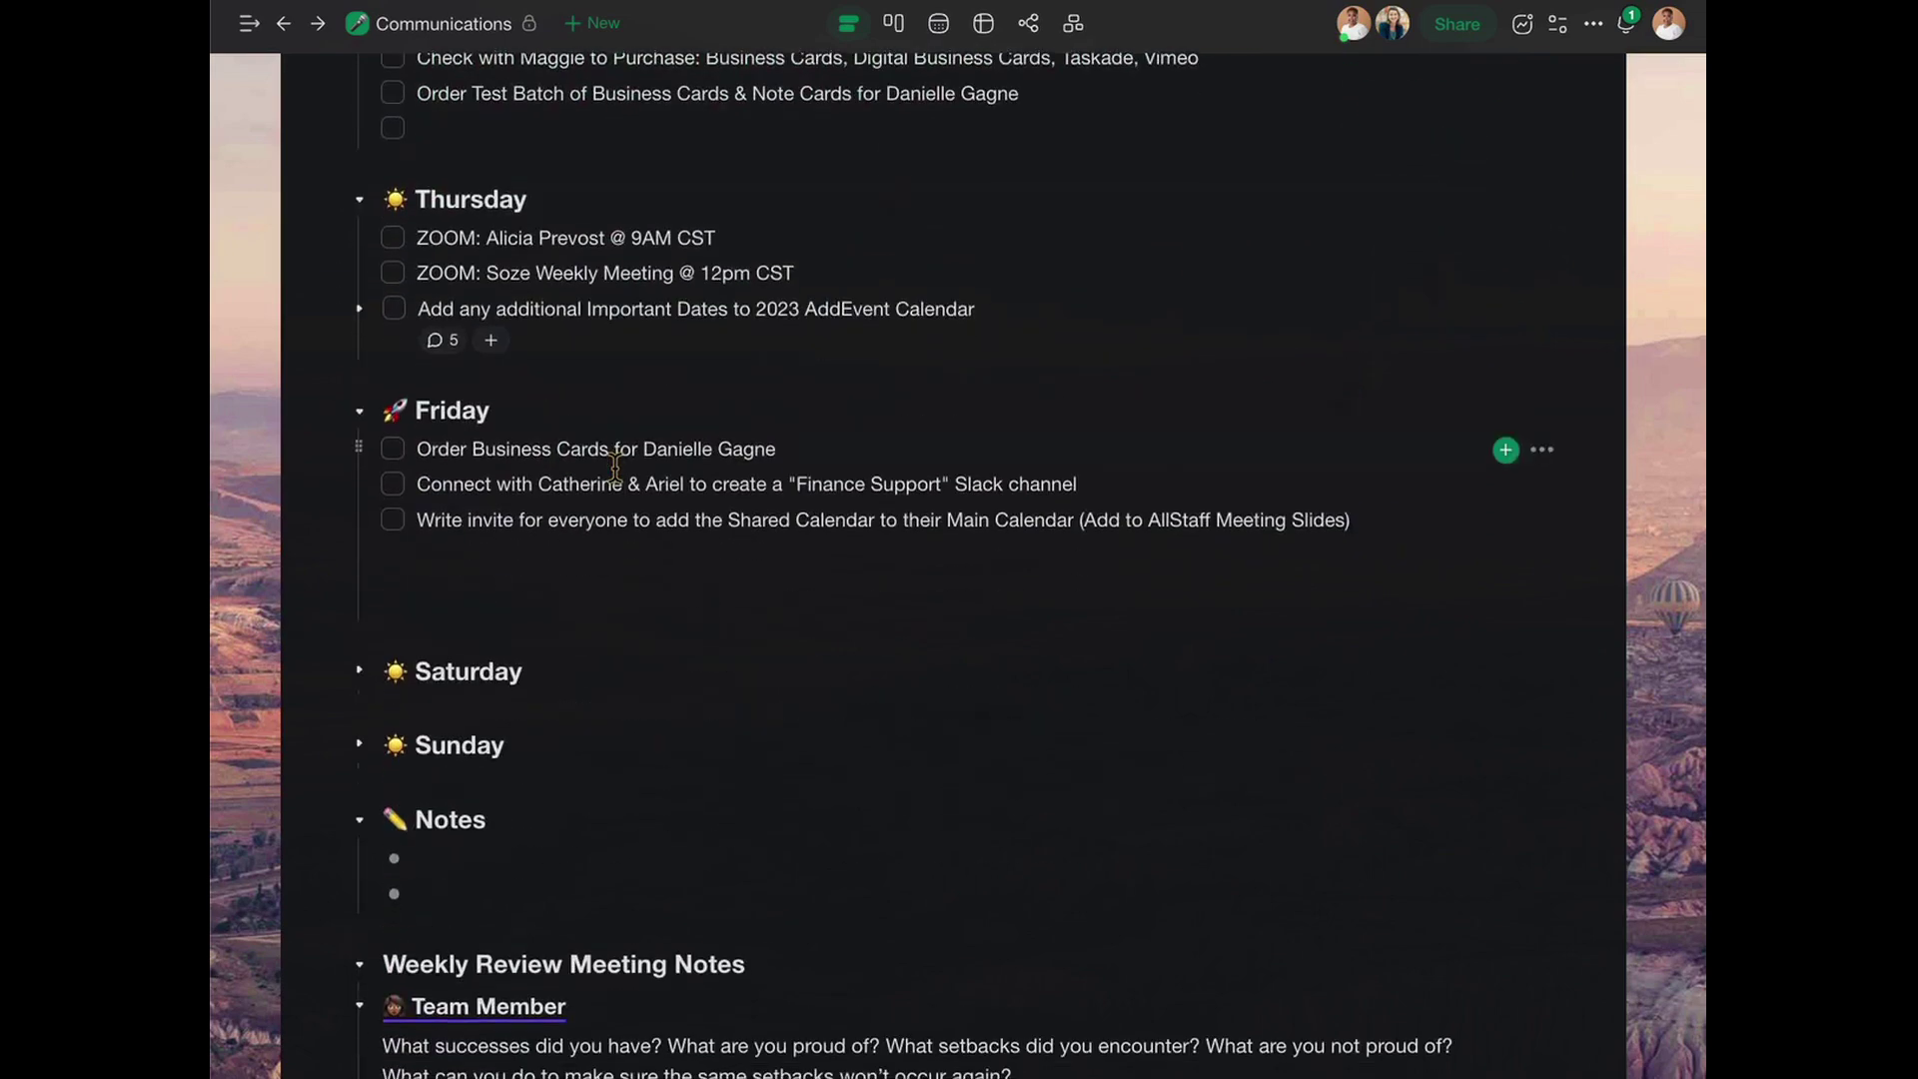
pyautogui.scroll(-6, 616, 466)
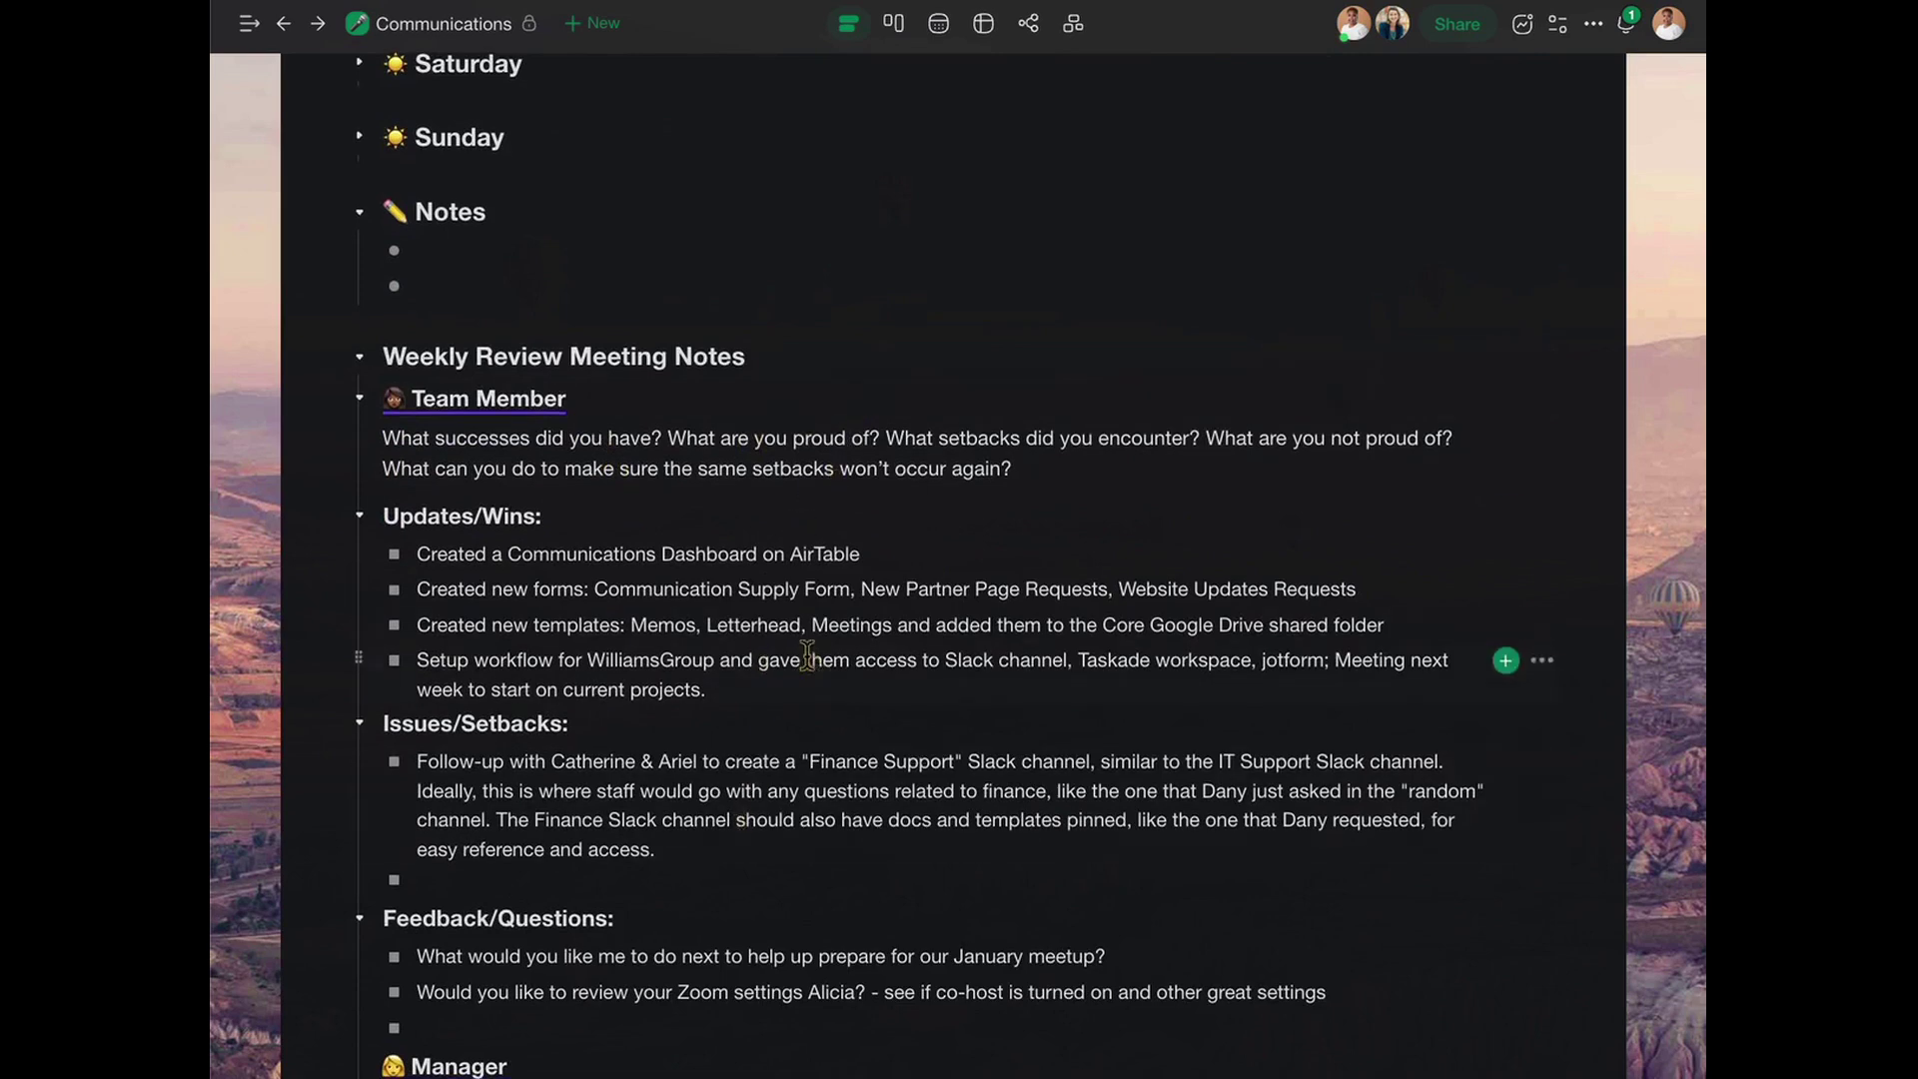
pyautogui.scroll(-2, 805, 650)
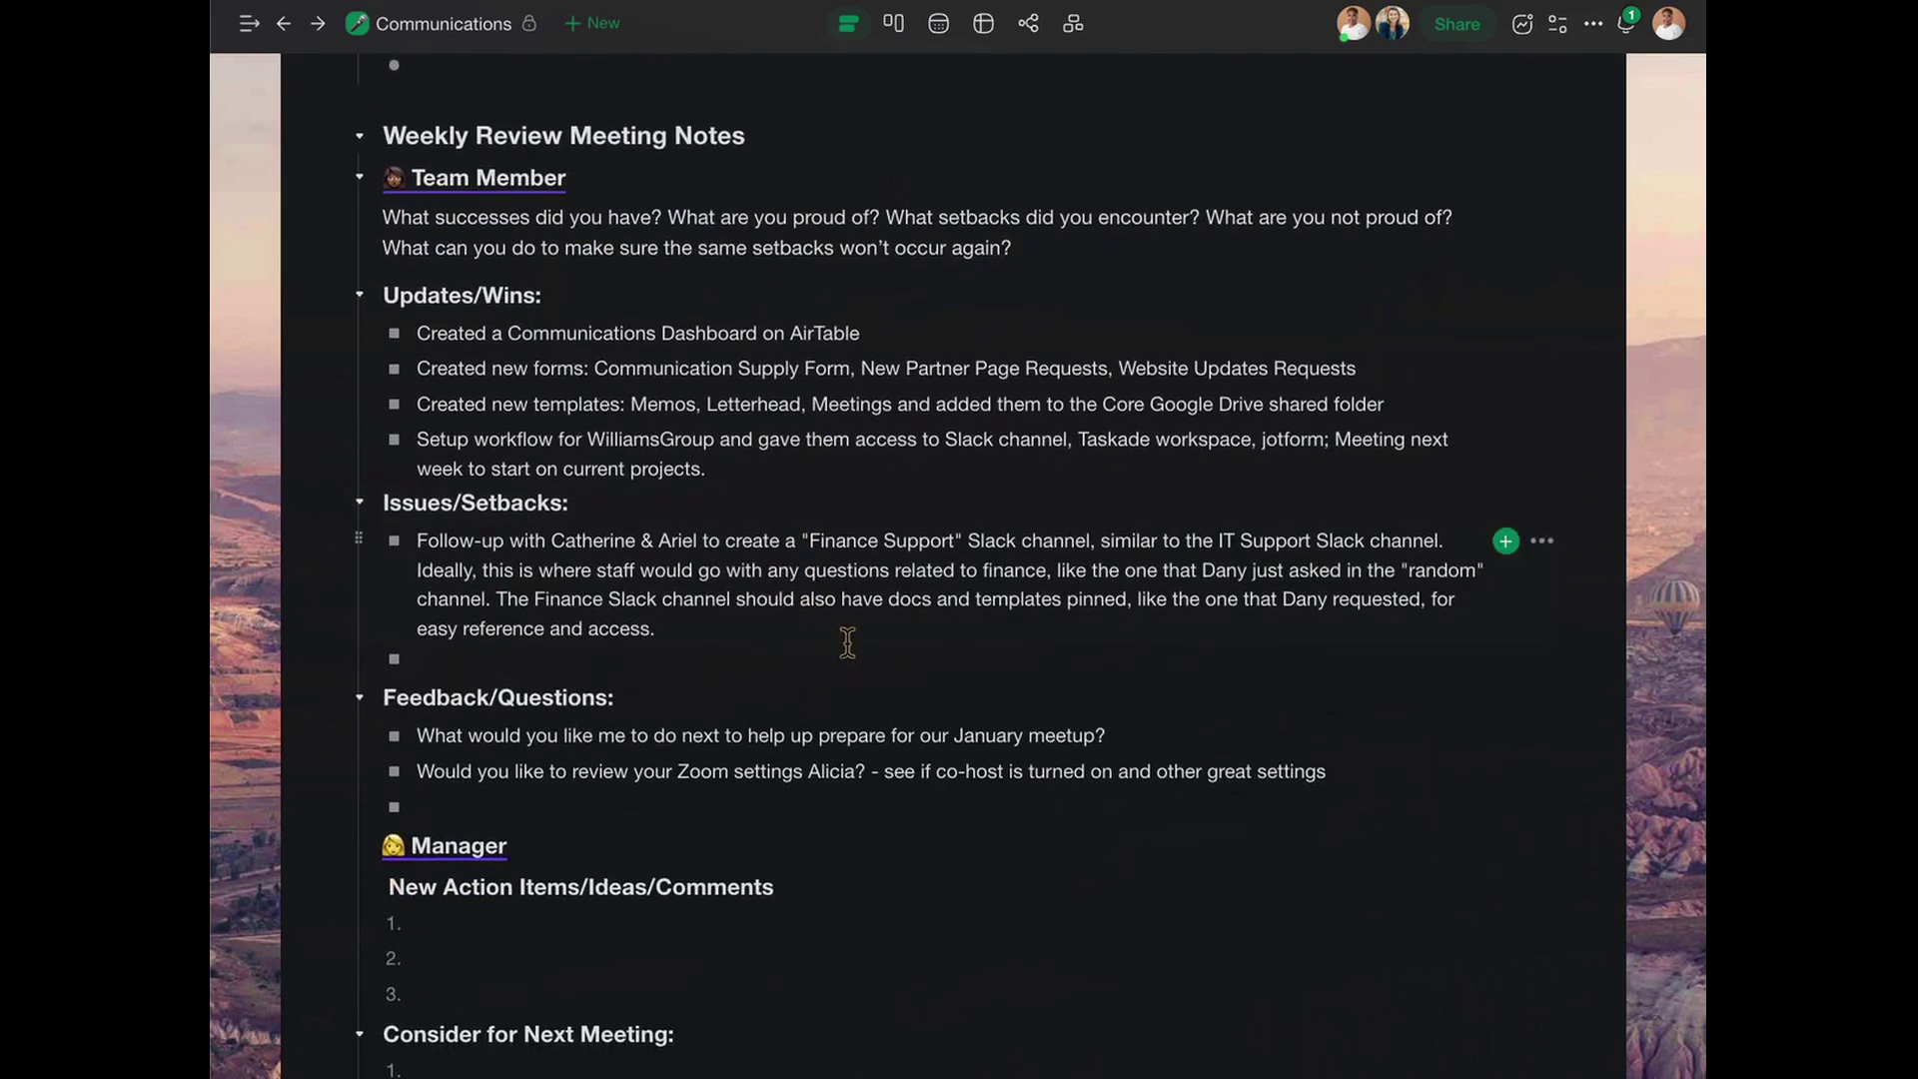
pyautogui.scroll(1, 861, 655)
pyautogui.scroll(3, 860, 655)
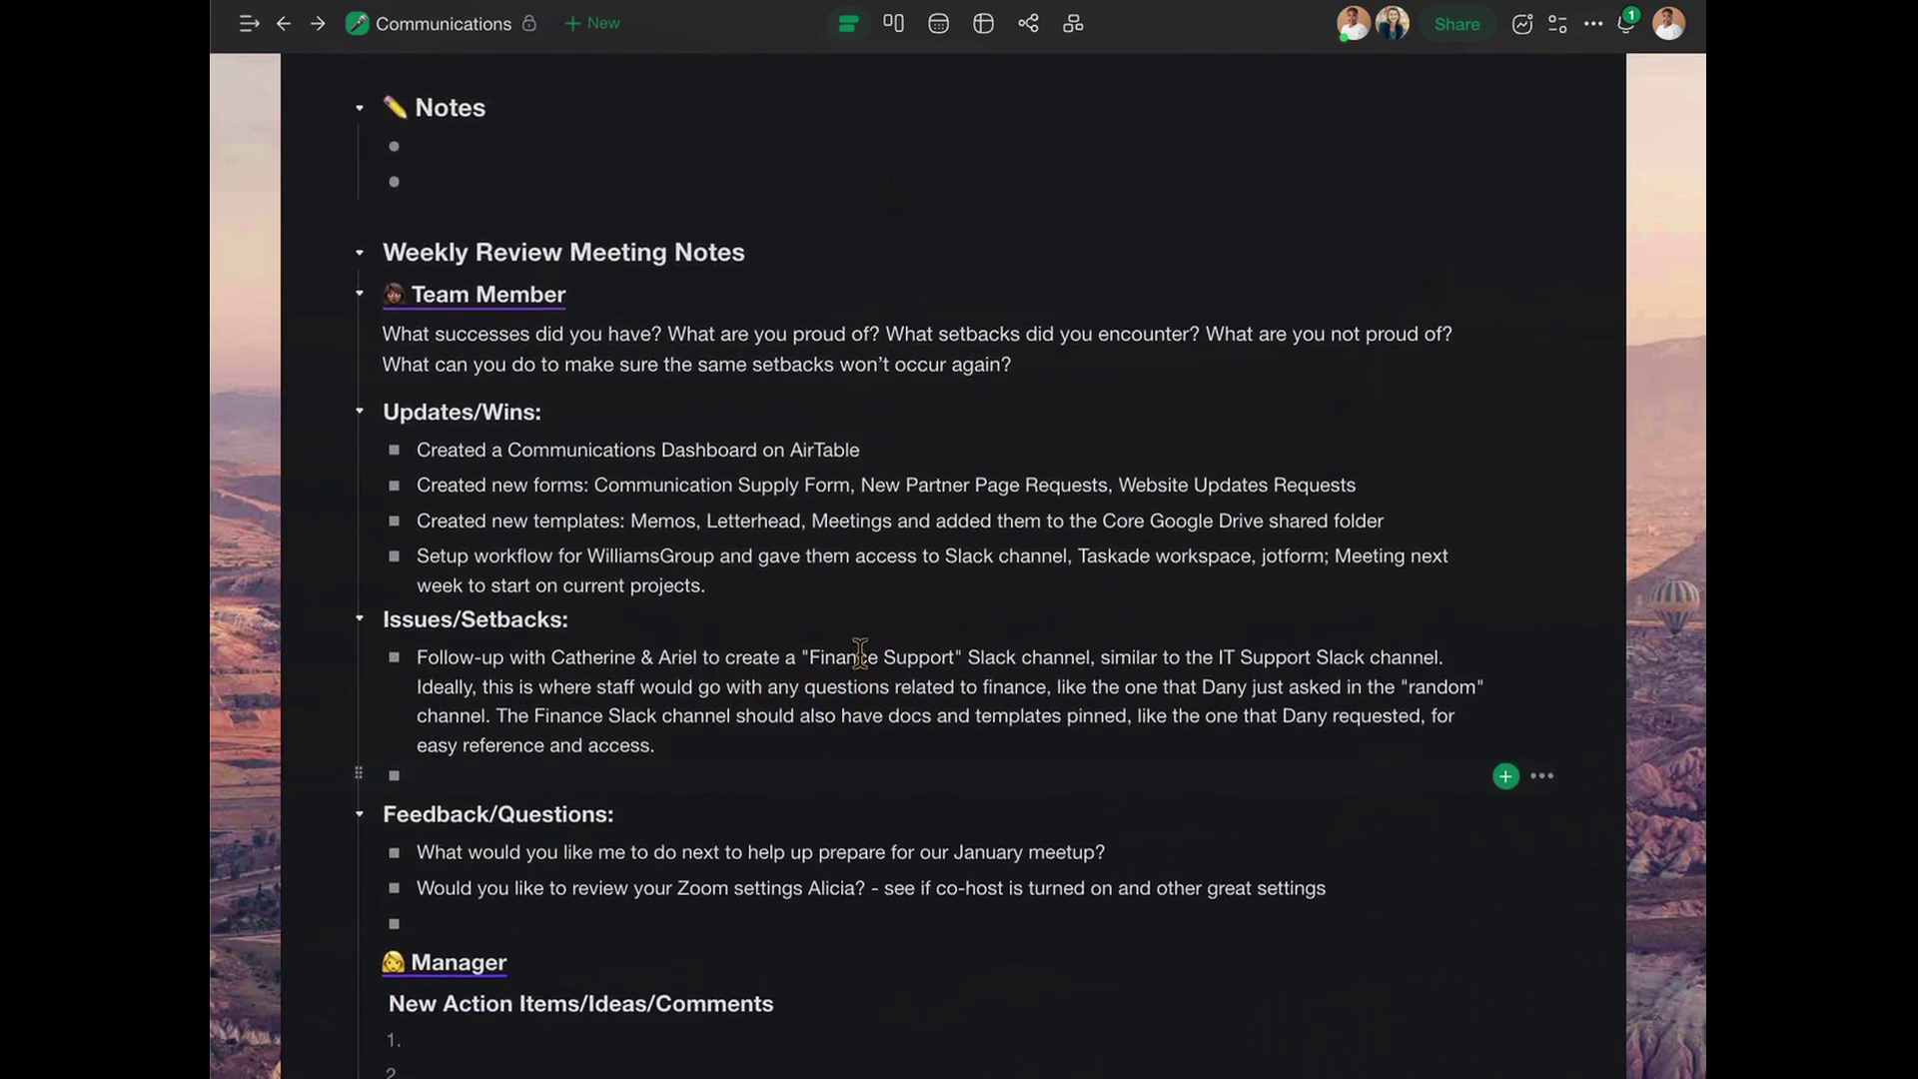
pyautogui.scroll(-2, 891, 692)
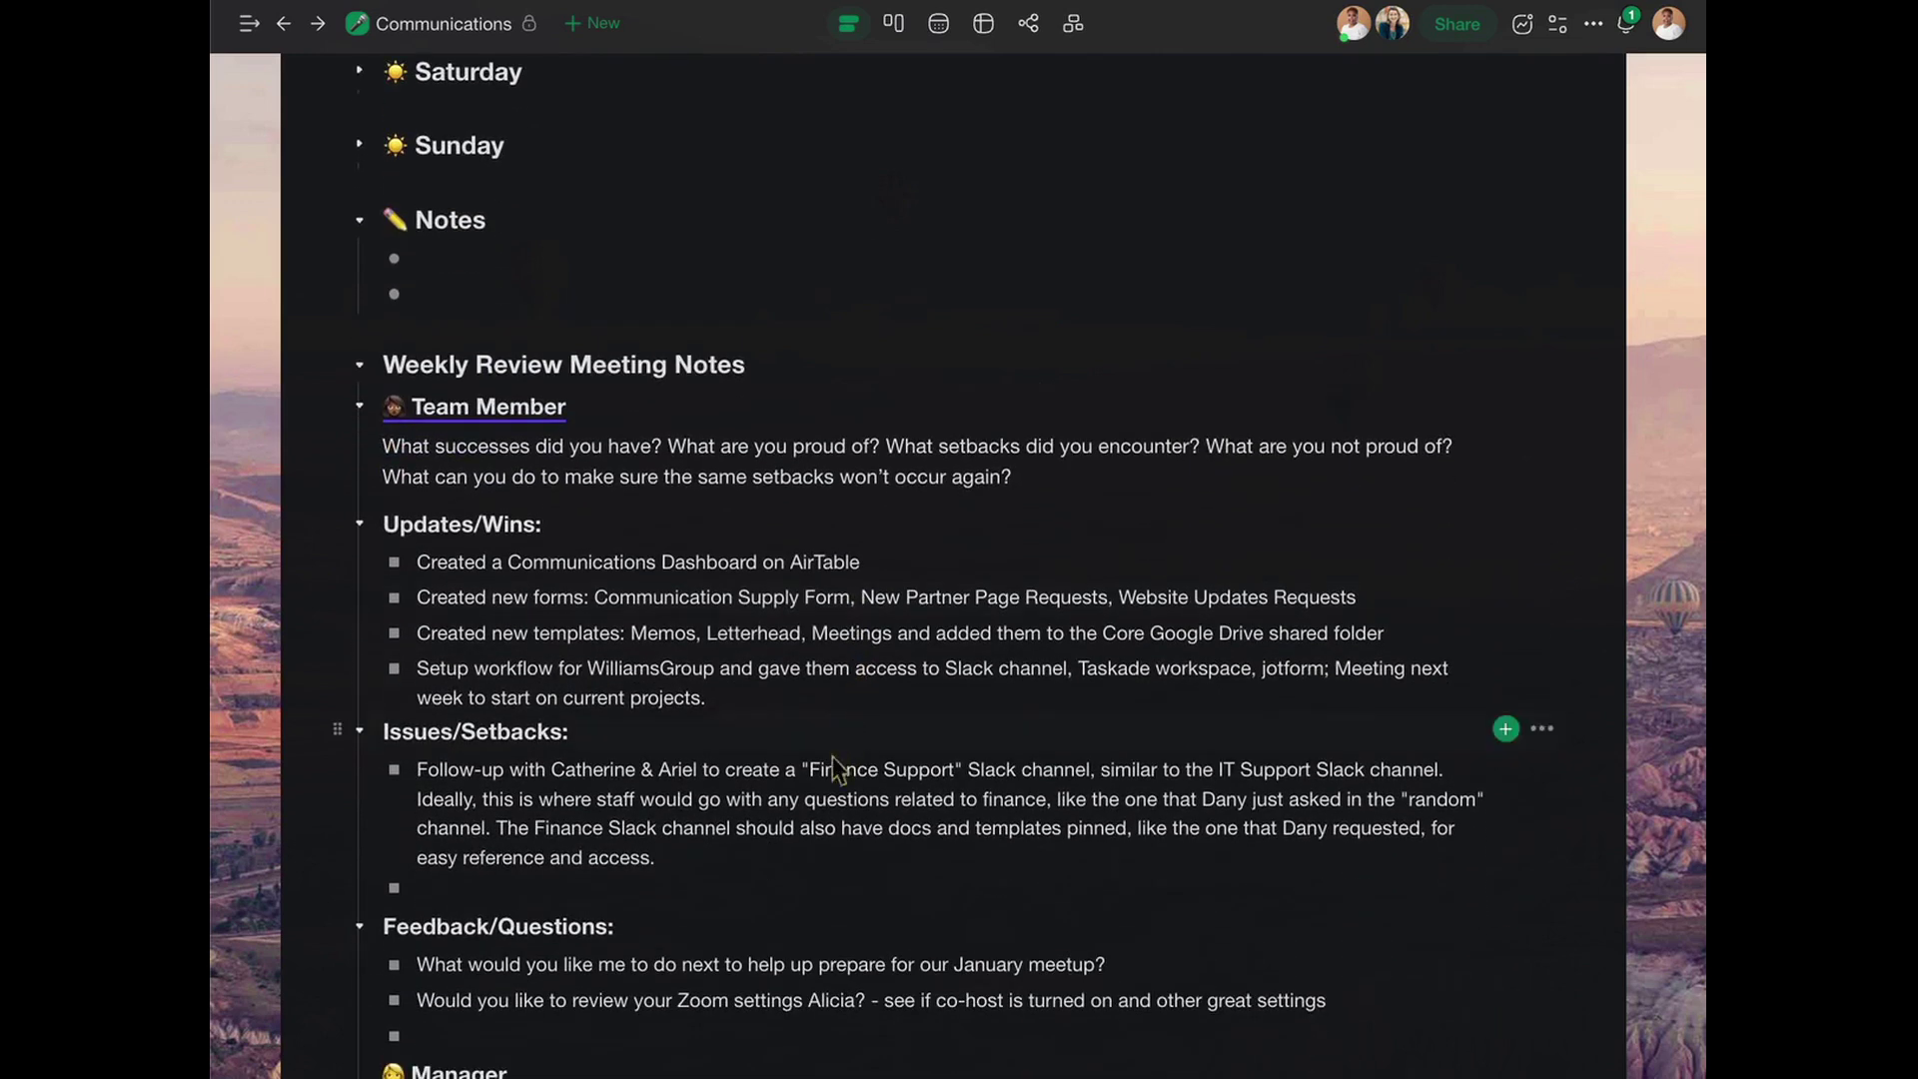
pyautogui.scroll(-3, 897, 759)
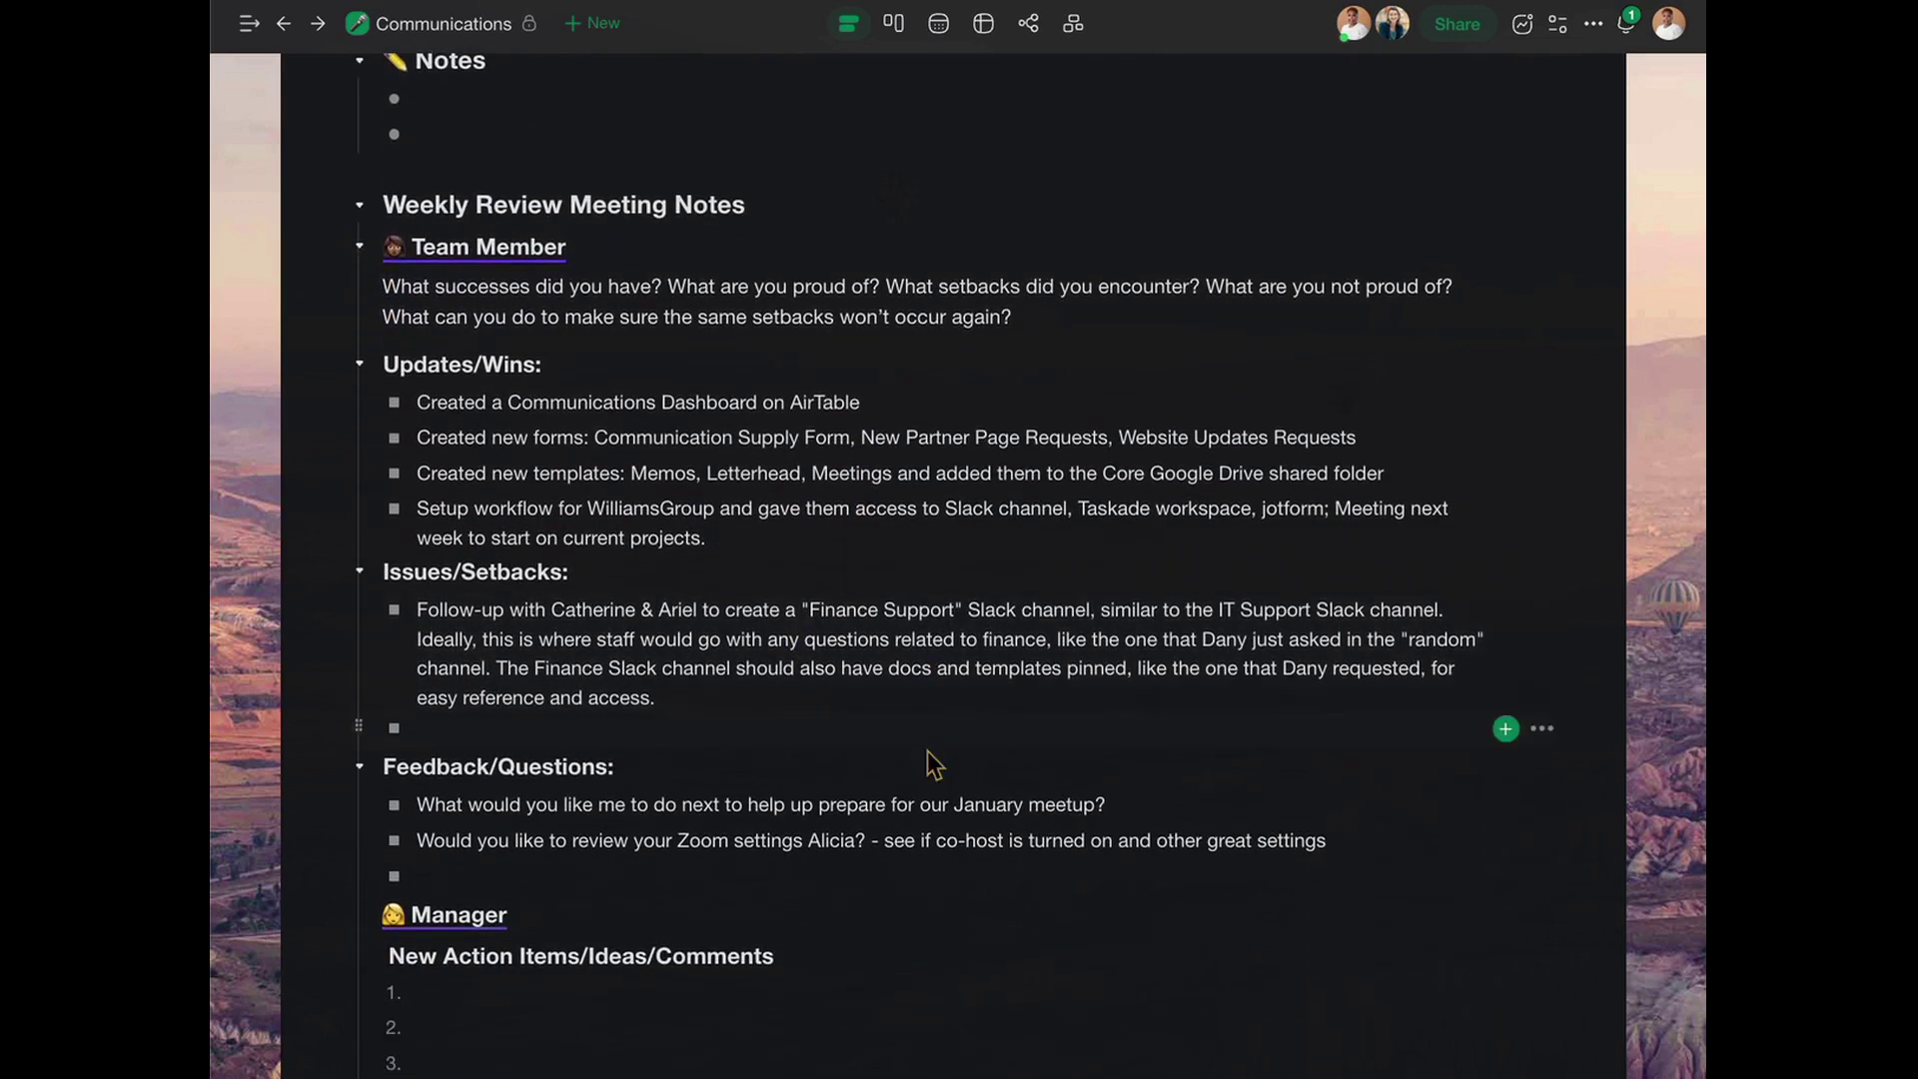
pyautogui.scroll(20, 870, 819)
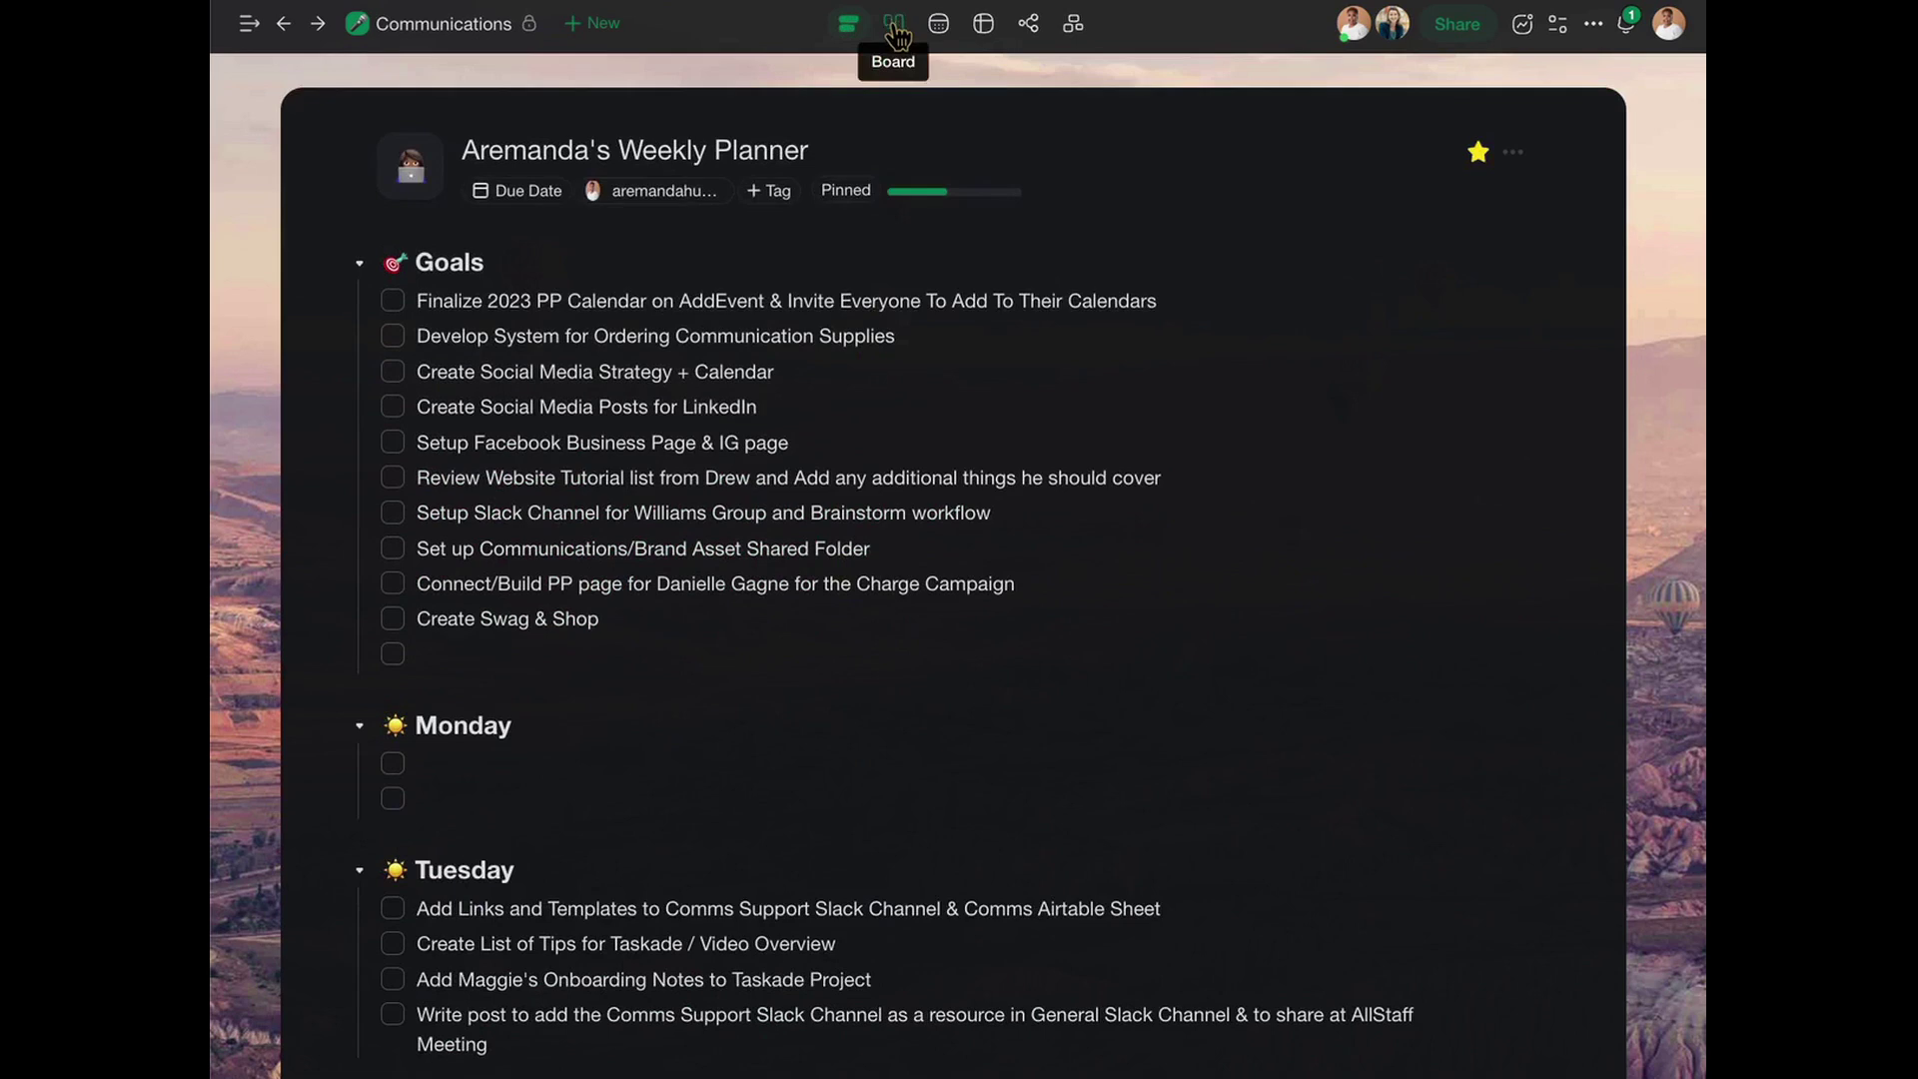
# Switch the weekly planner to Board view and pan across the Goals and weekday columns.
pyautogui.click(894, 26)
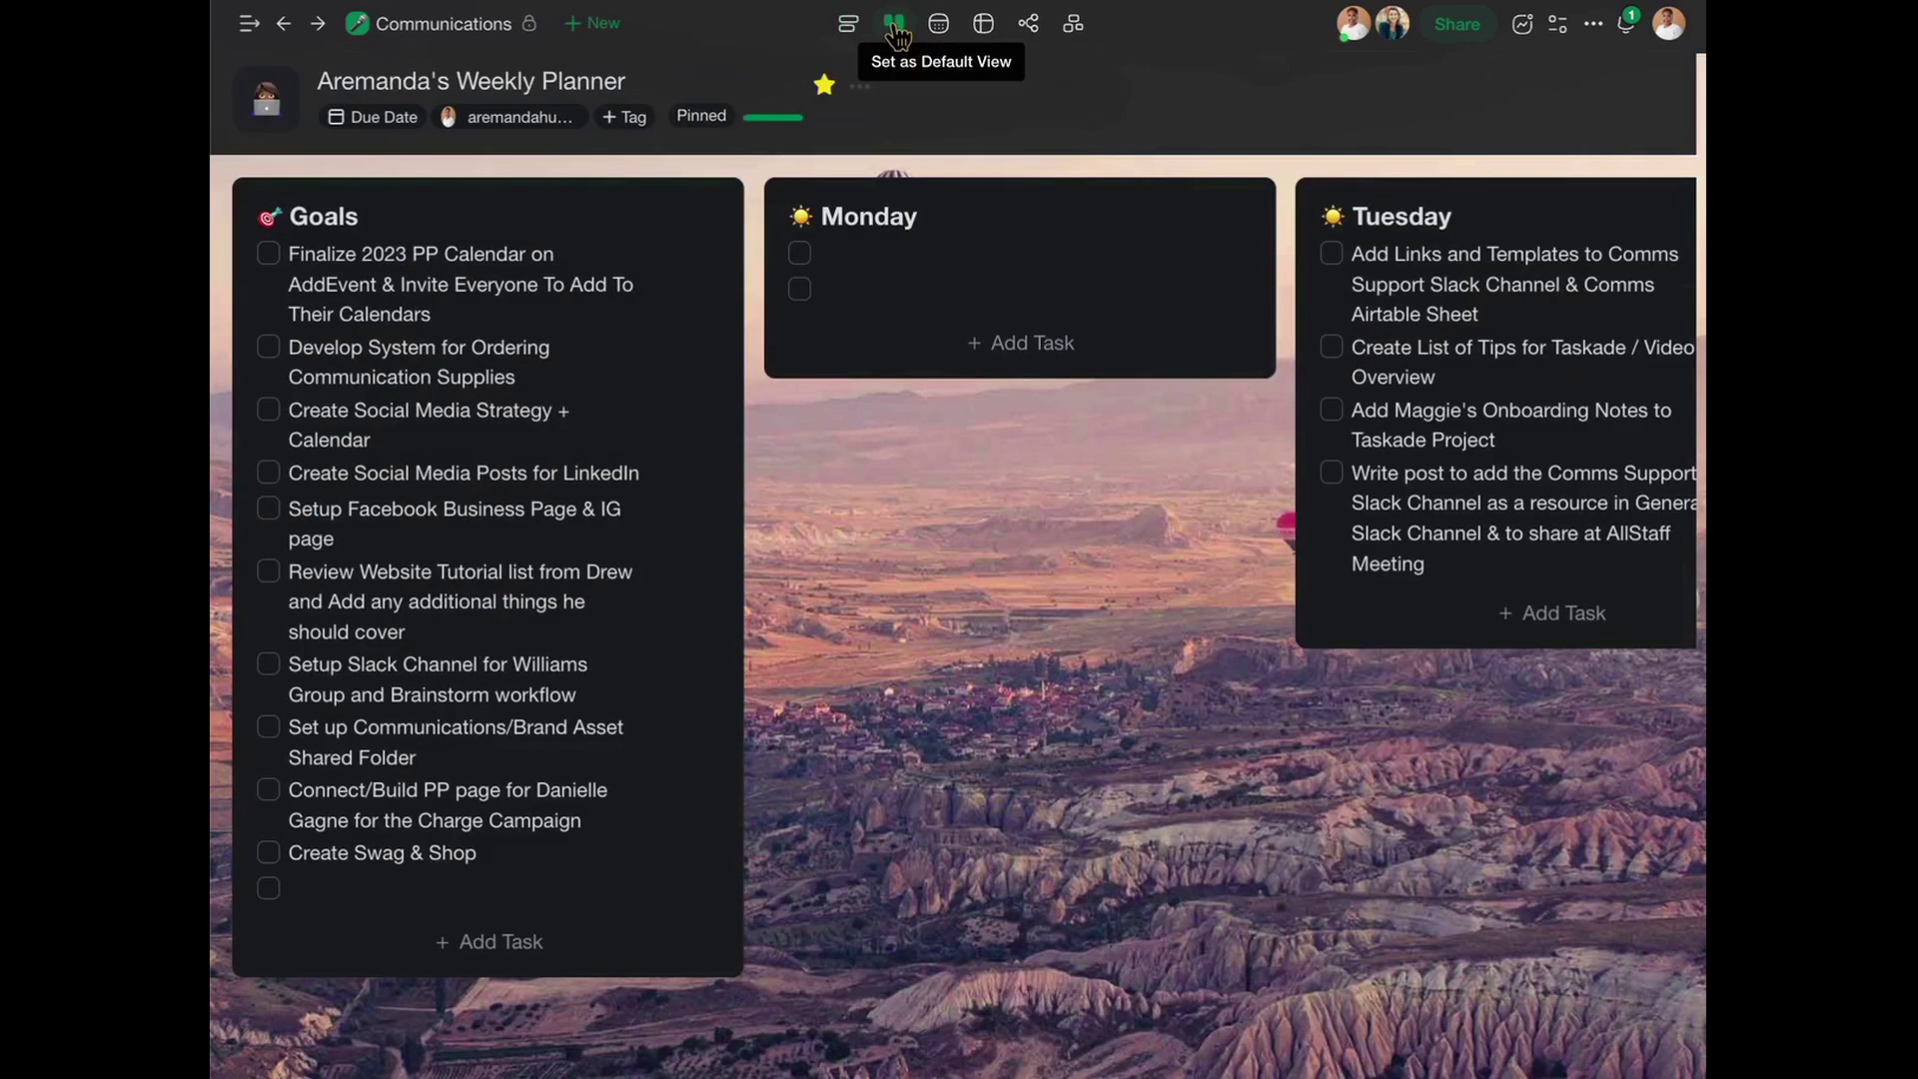
pyautogui.moveTo(1059, 627); pyautogui.dragTo(739, 650)
pyautogui.moveTo(1061, 862); pyautogui.dragTo(245, 840)
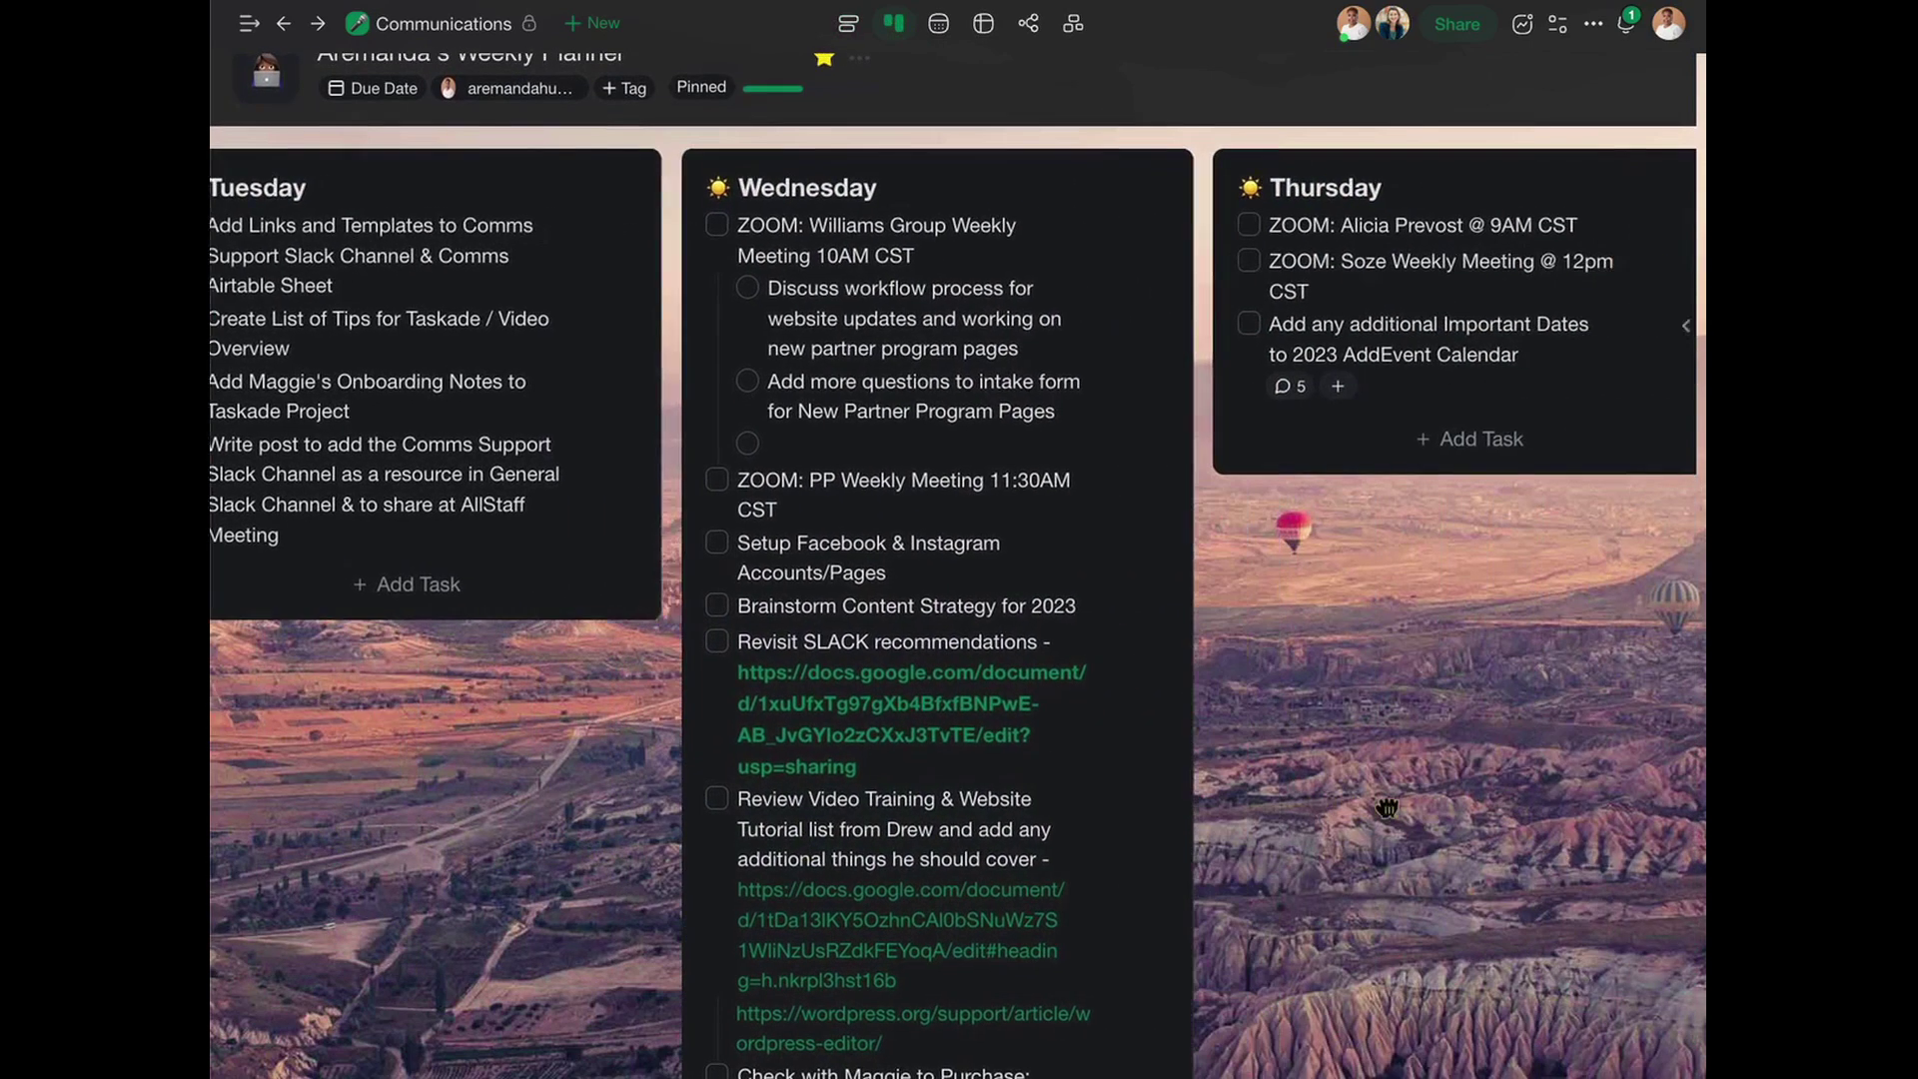
pyautogui.moveTo(1387, 807); pyautogui.dragTo(1302, 813)
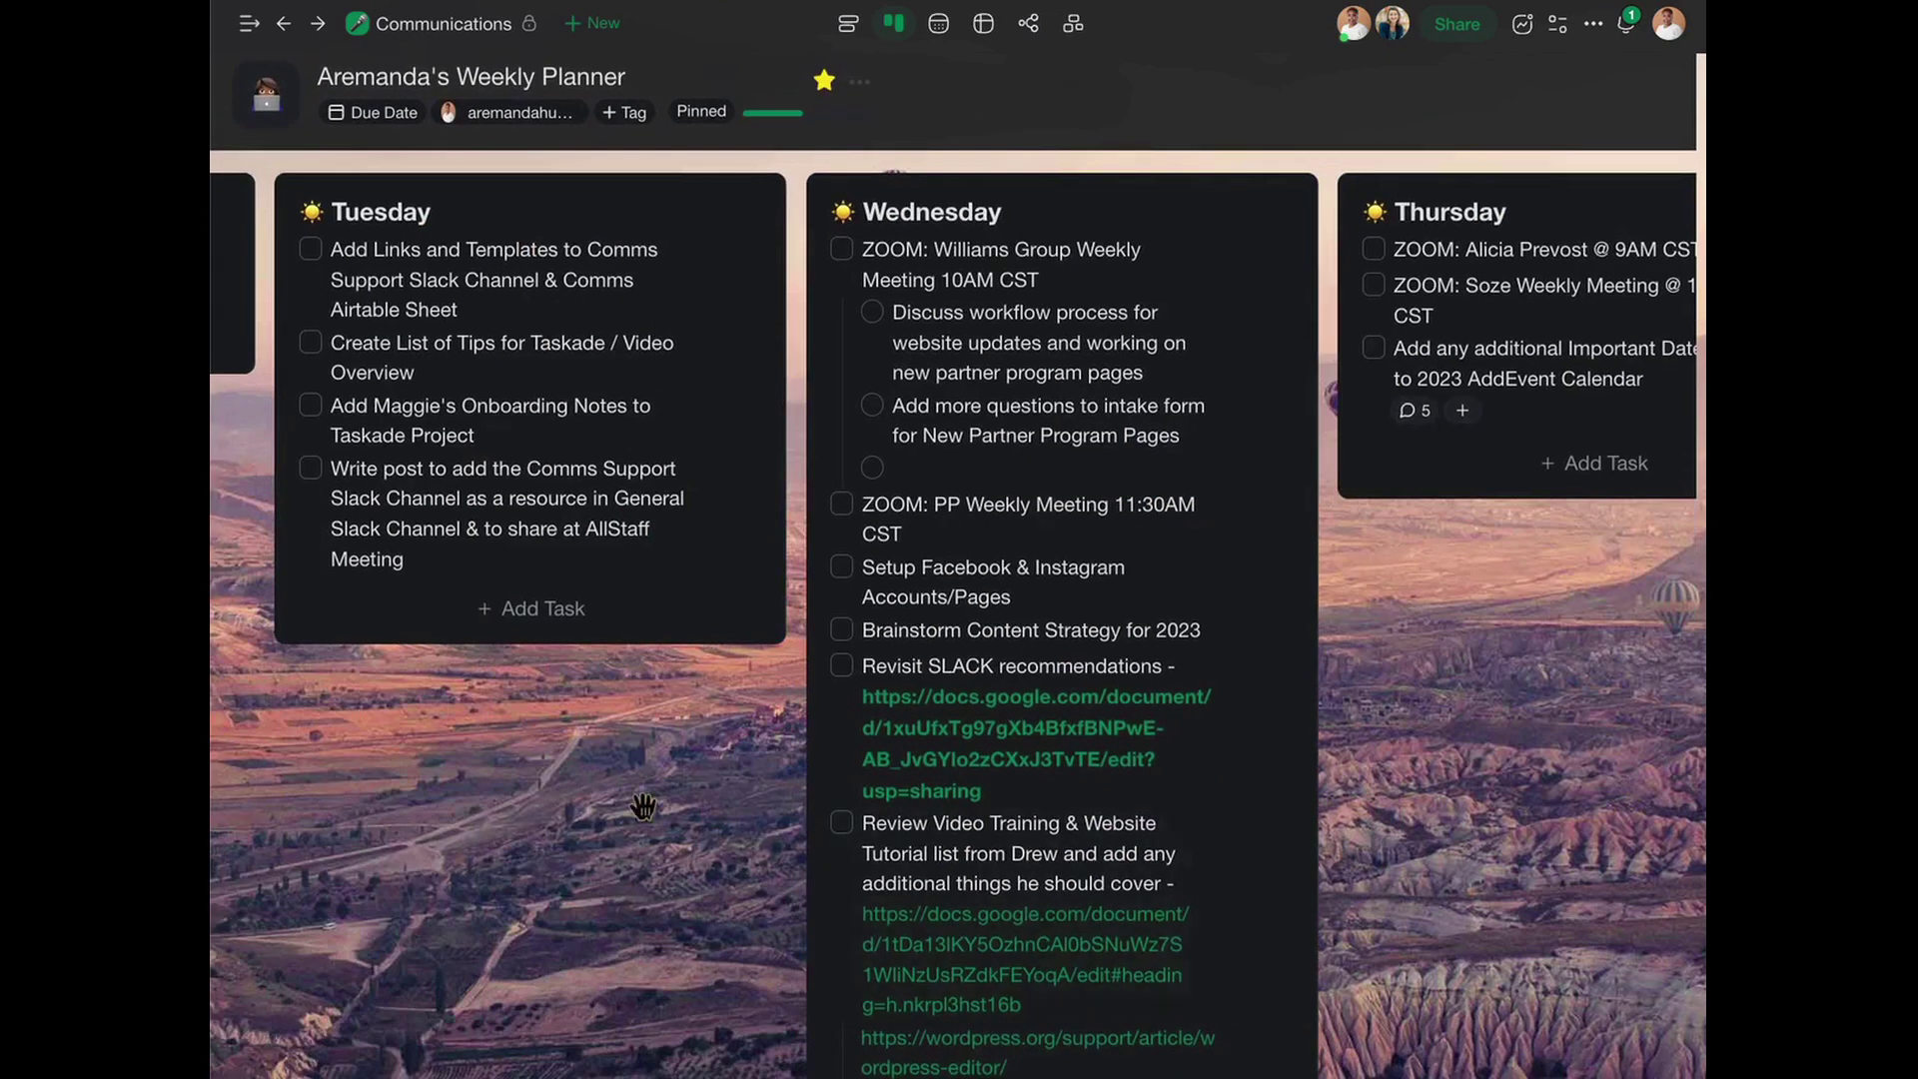
pyautogui.moveTo(265, 799); pyautogui.dragTo(567, 800)
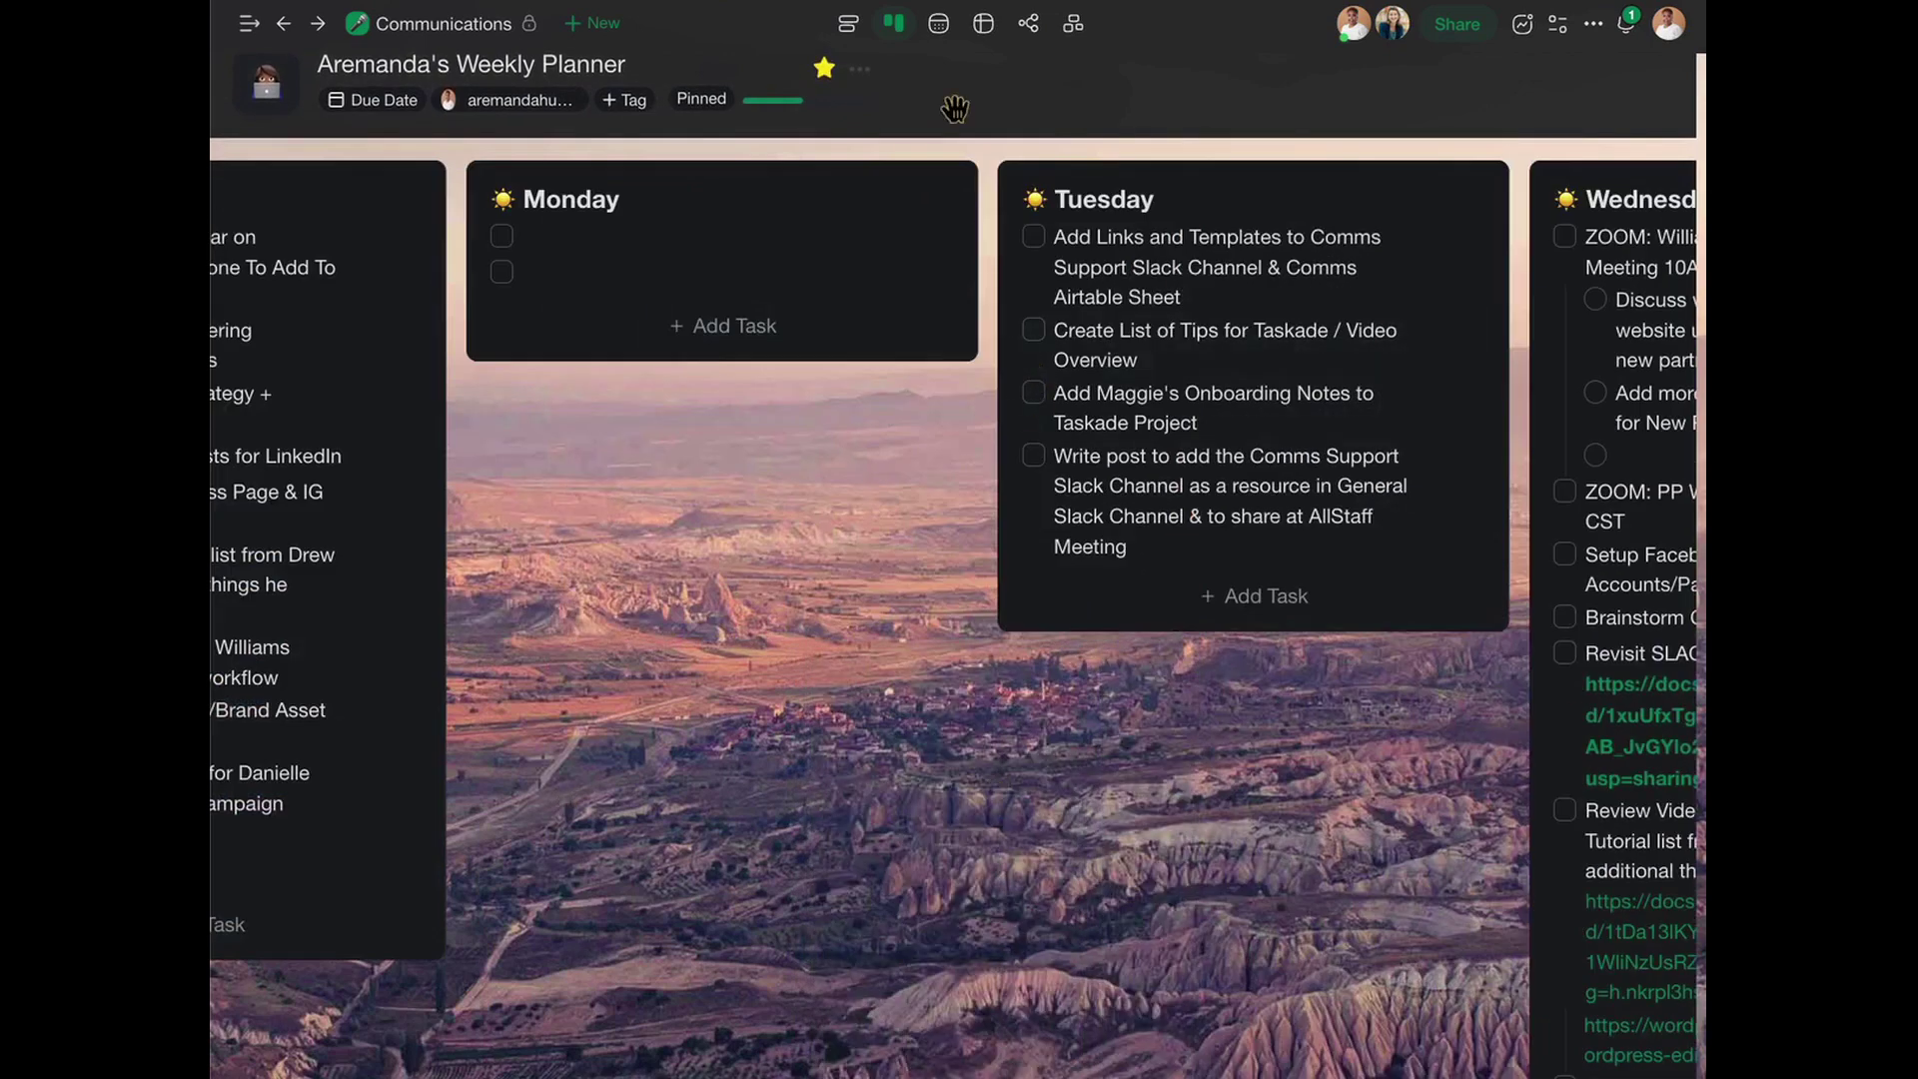
# Switch the weekly planner to Calendar view, showing January 2023 with meetings on the 9th–11th.
pyautogui.click(937, 24)
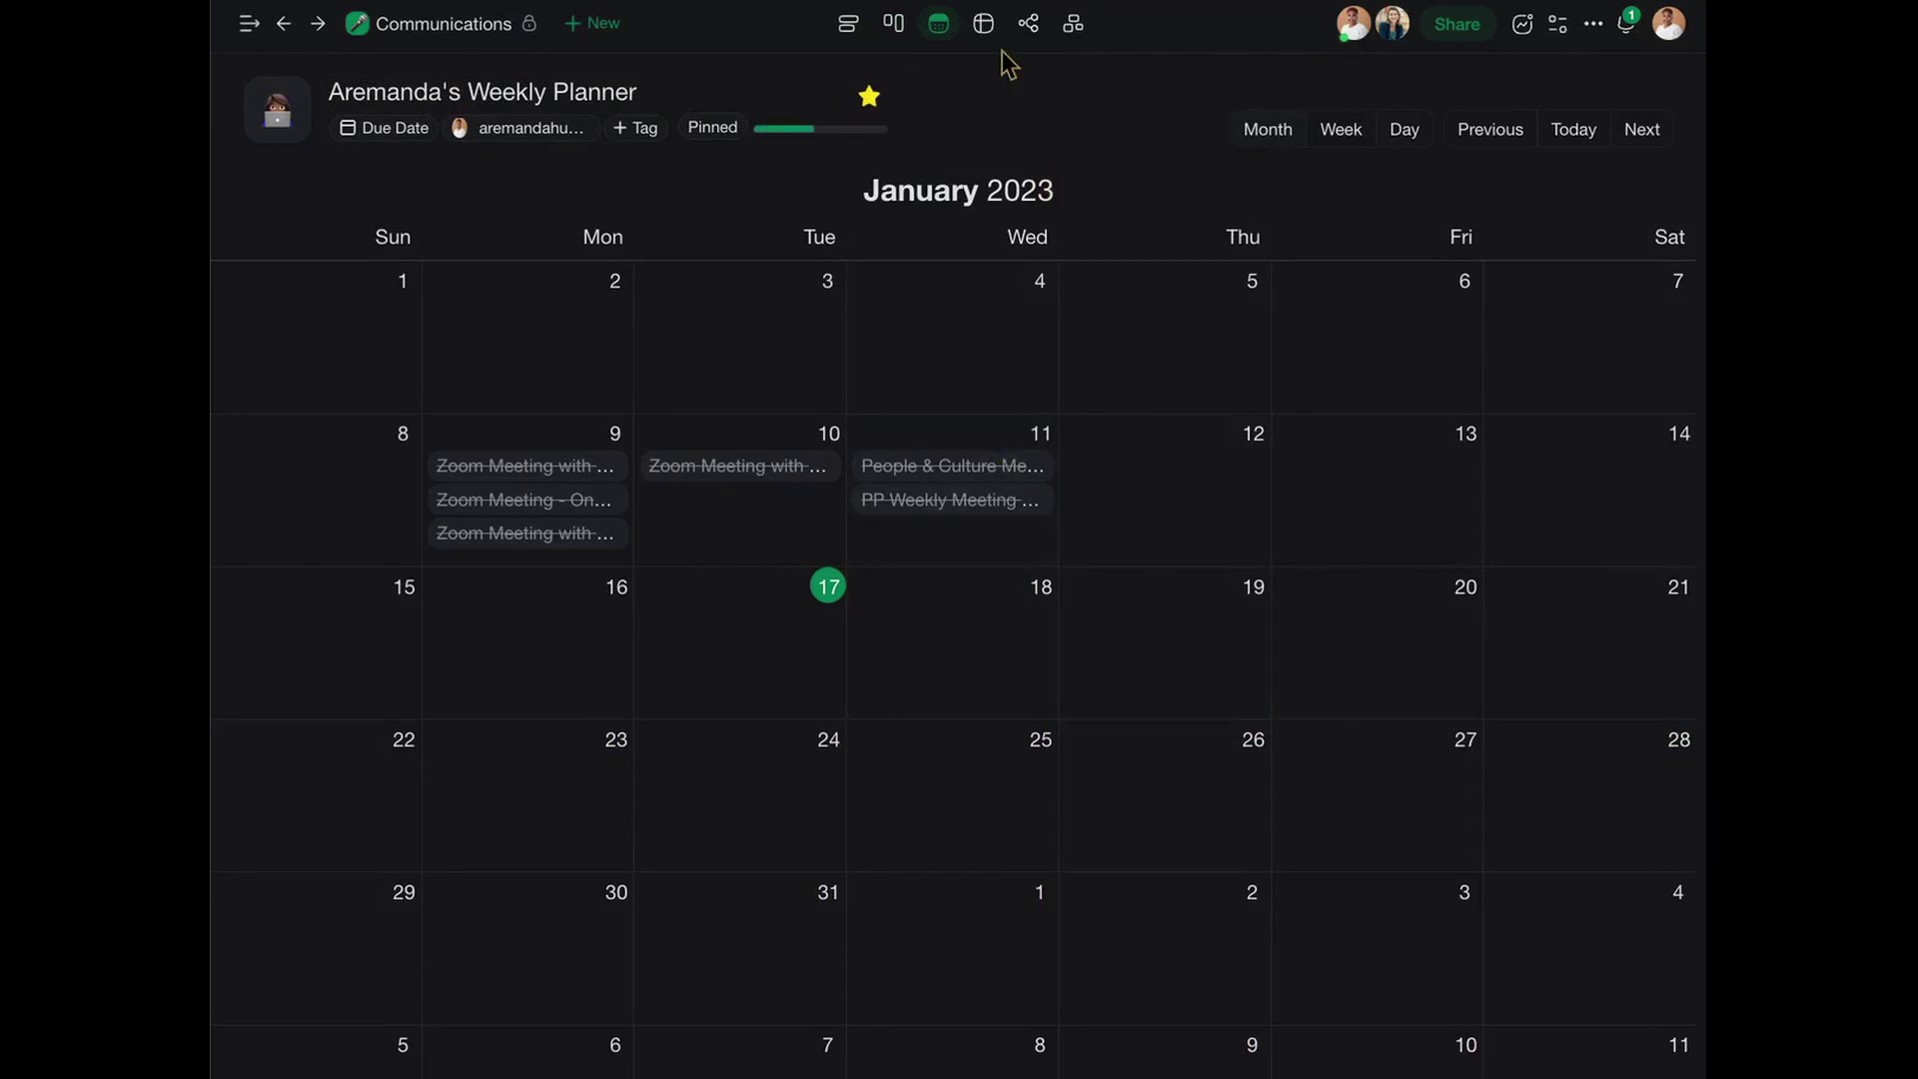
# Switch the weekly planner to Table view with Assignee, Due Date and other columns.
pyautogui.click(984, 24)
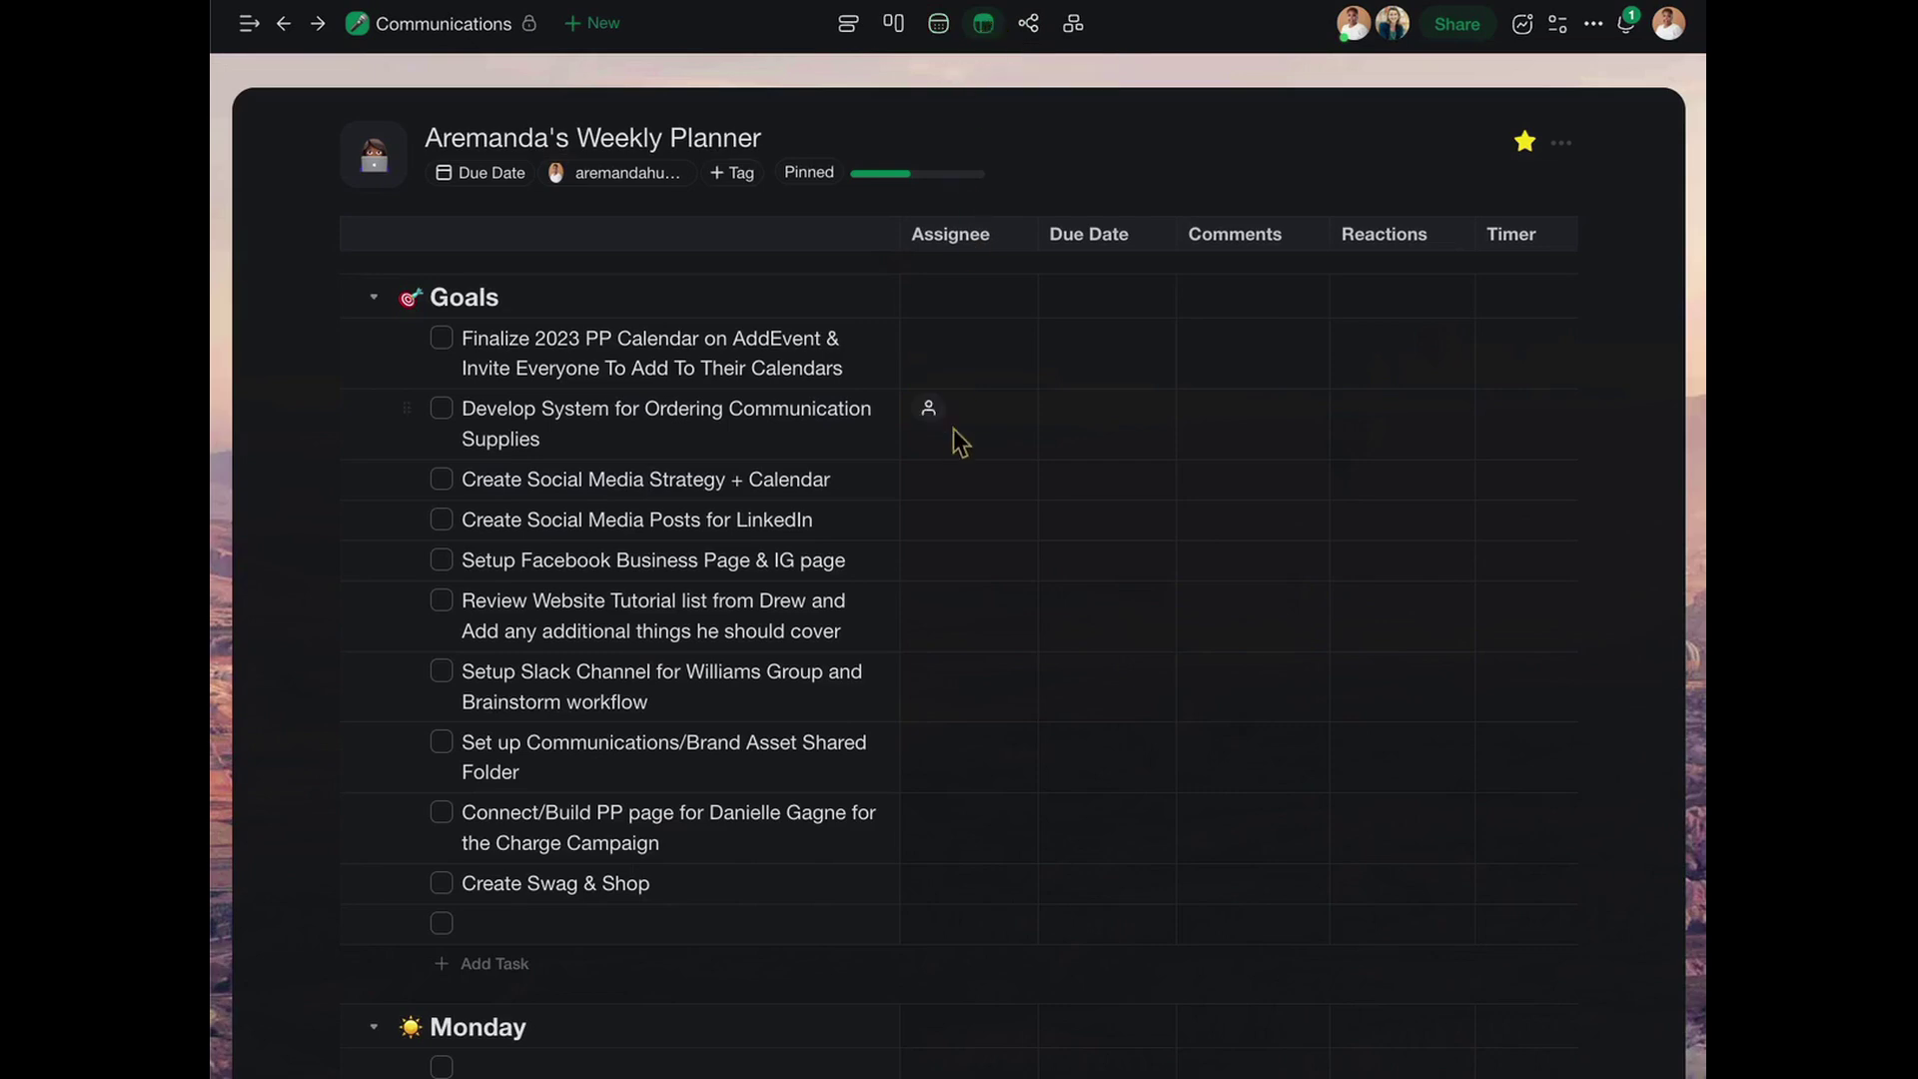
pyautogui.scroll(-15, 968, 677)
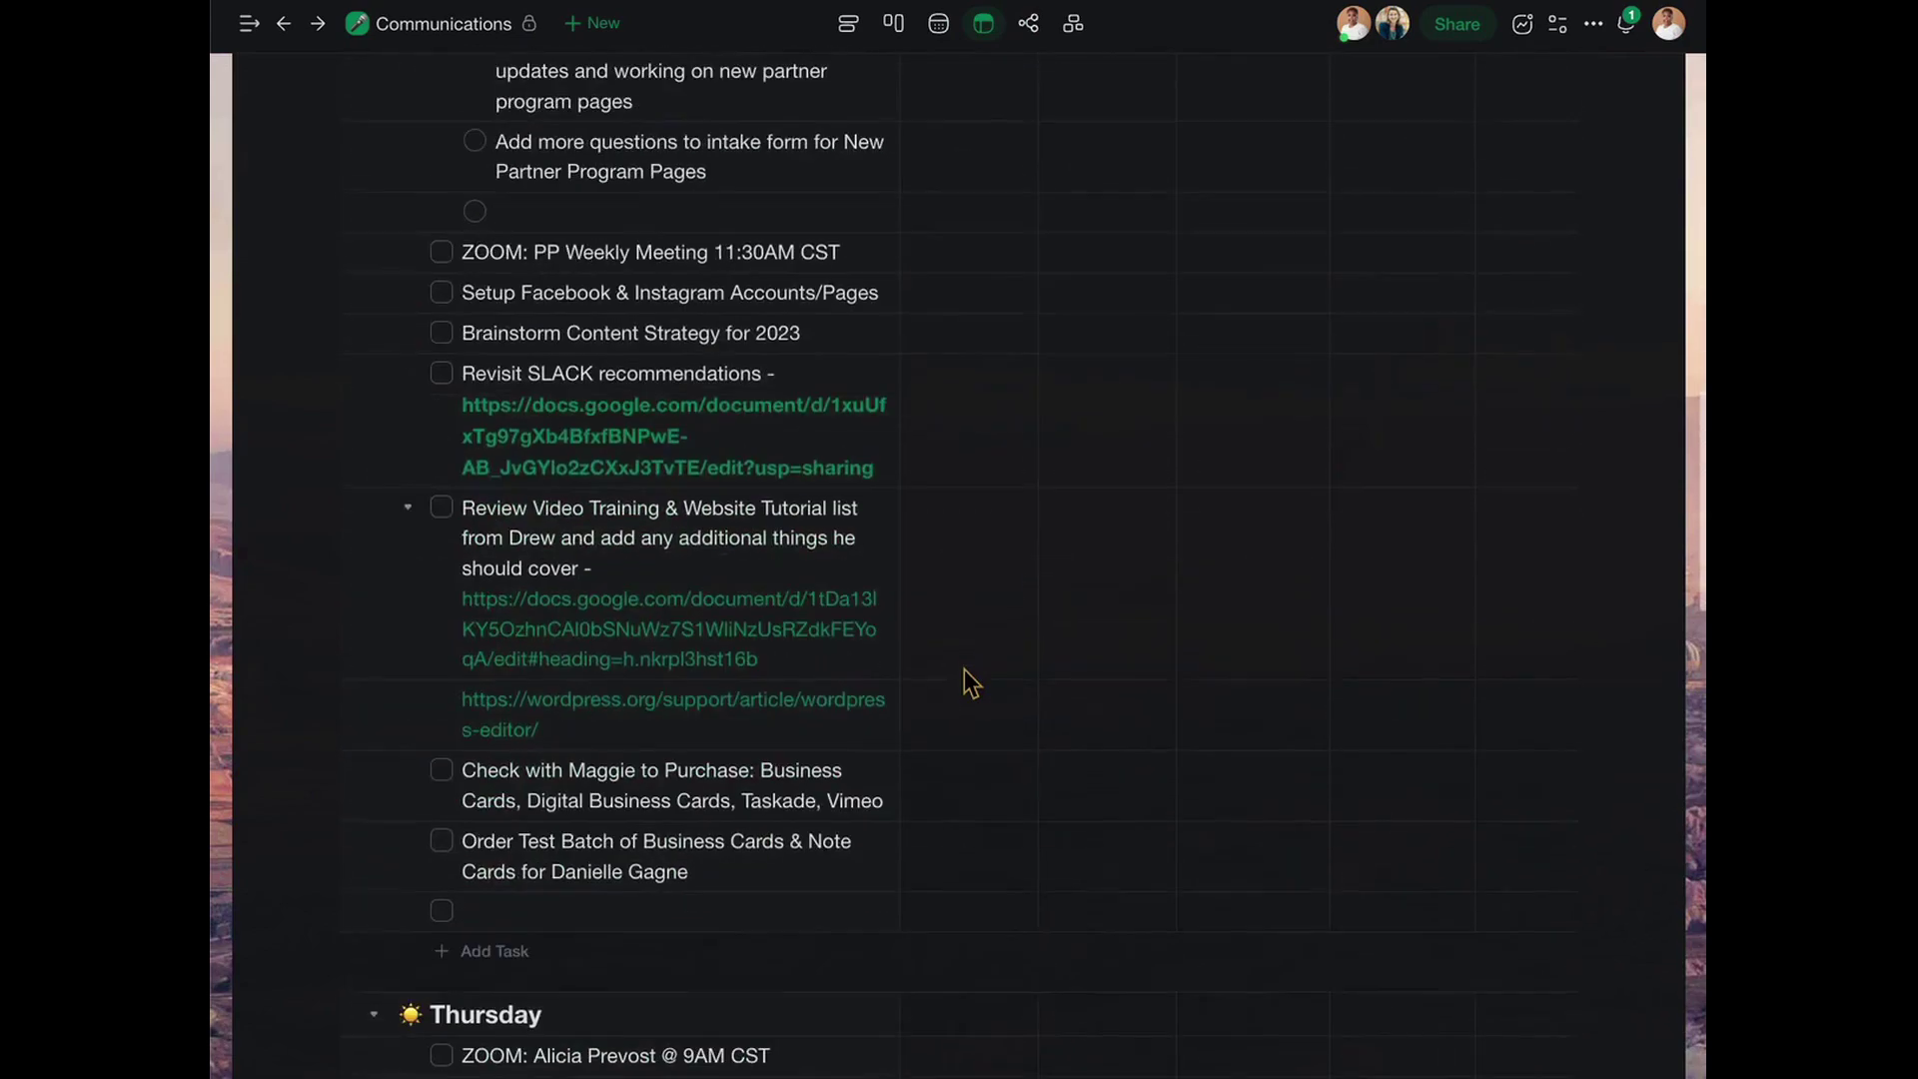
pyautogui.scroll(-4, 970, 679)
pyautogui.scroll(20, 972, 680)
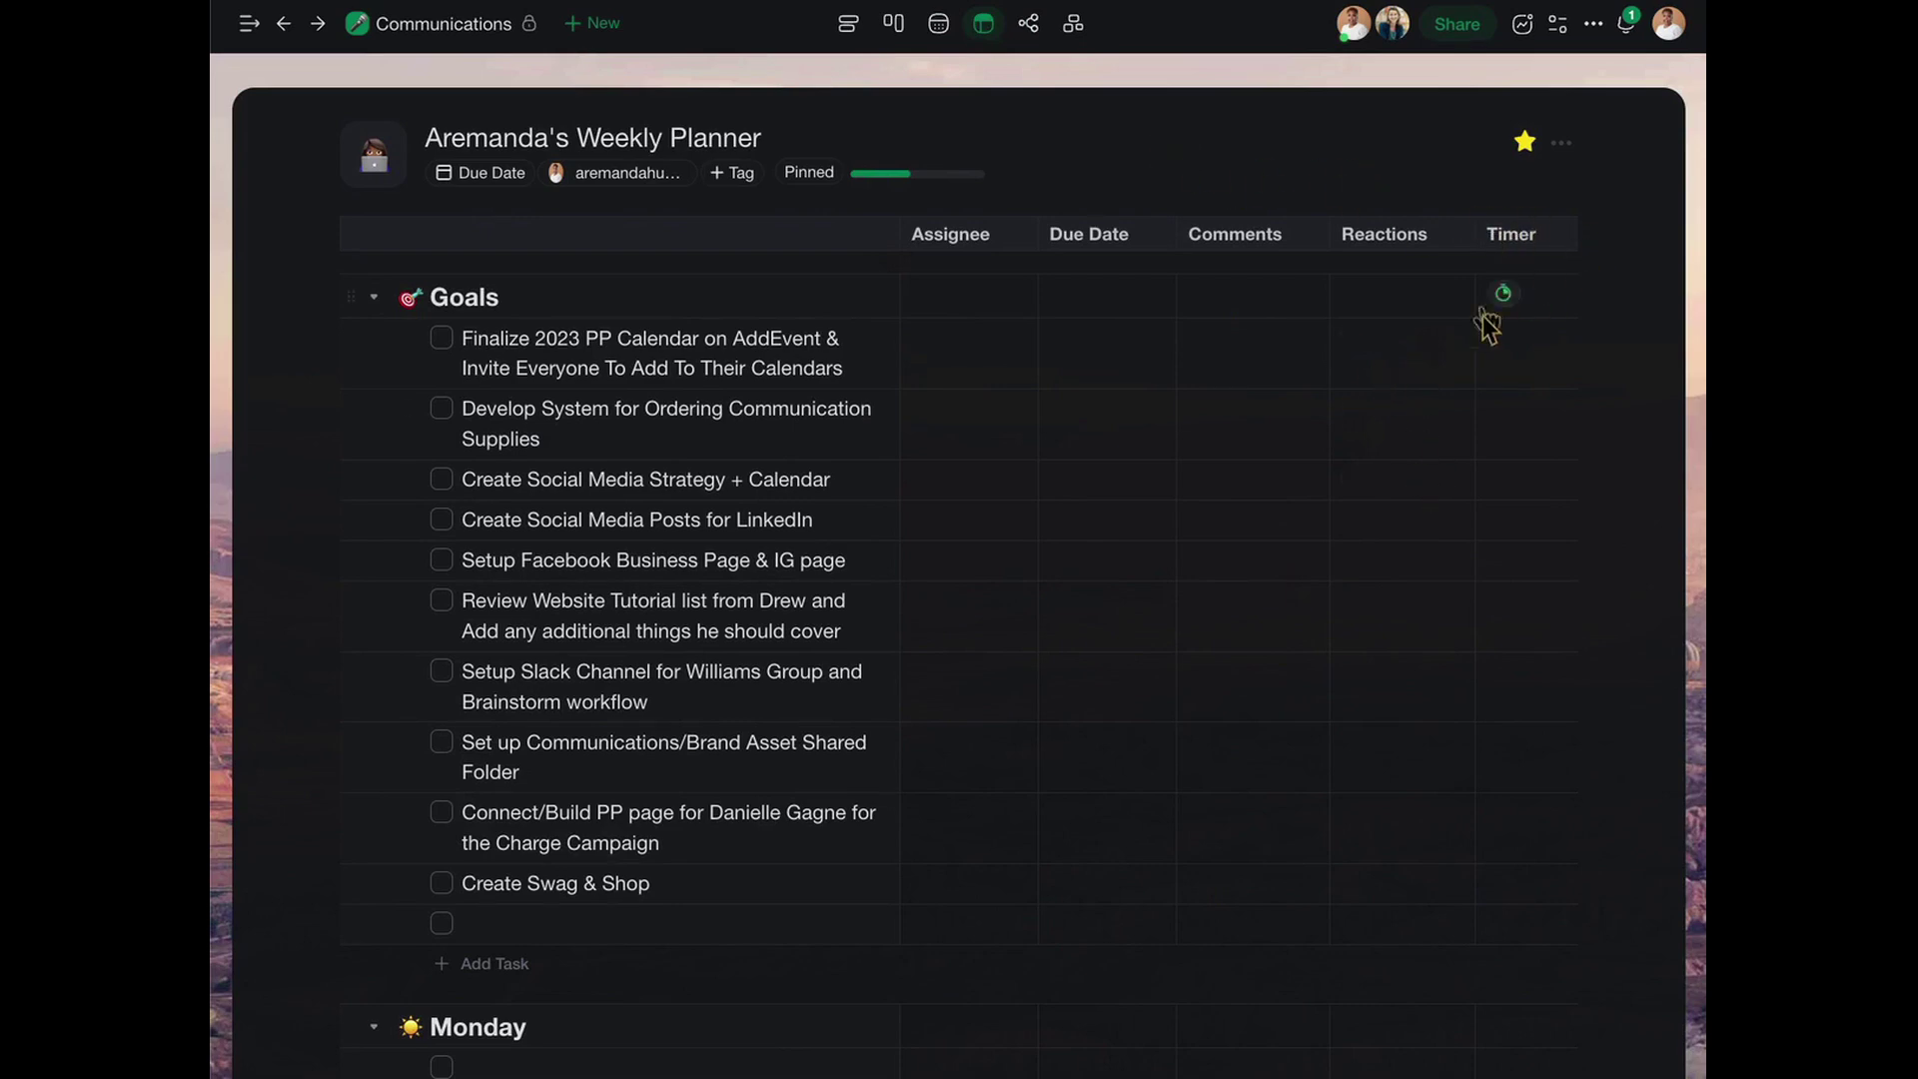
# Hide the Timer column so Media follows Reactions as the last column.
pyautogui.moveTo(1540, 237)
pyautogui.mouseDown()
pyautogui.moveTo(1419, 237)
pyautogui.moveTo(1524, 237)
pyautogui.mouseUp()
pyautogui.moveTo(1568, 255)
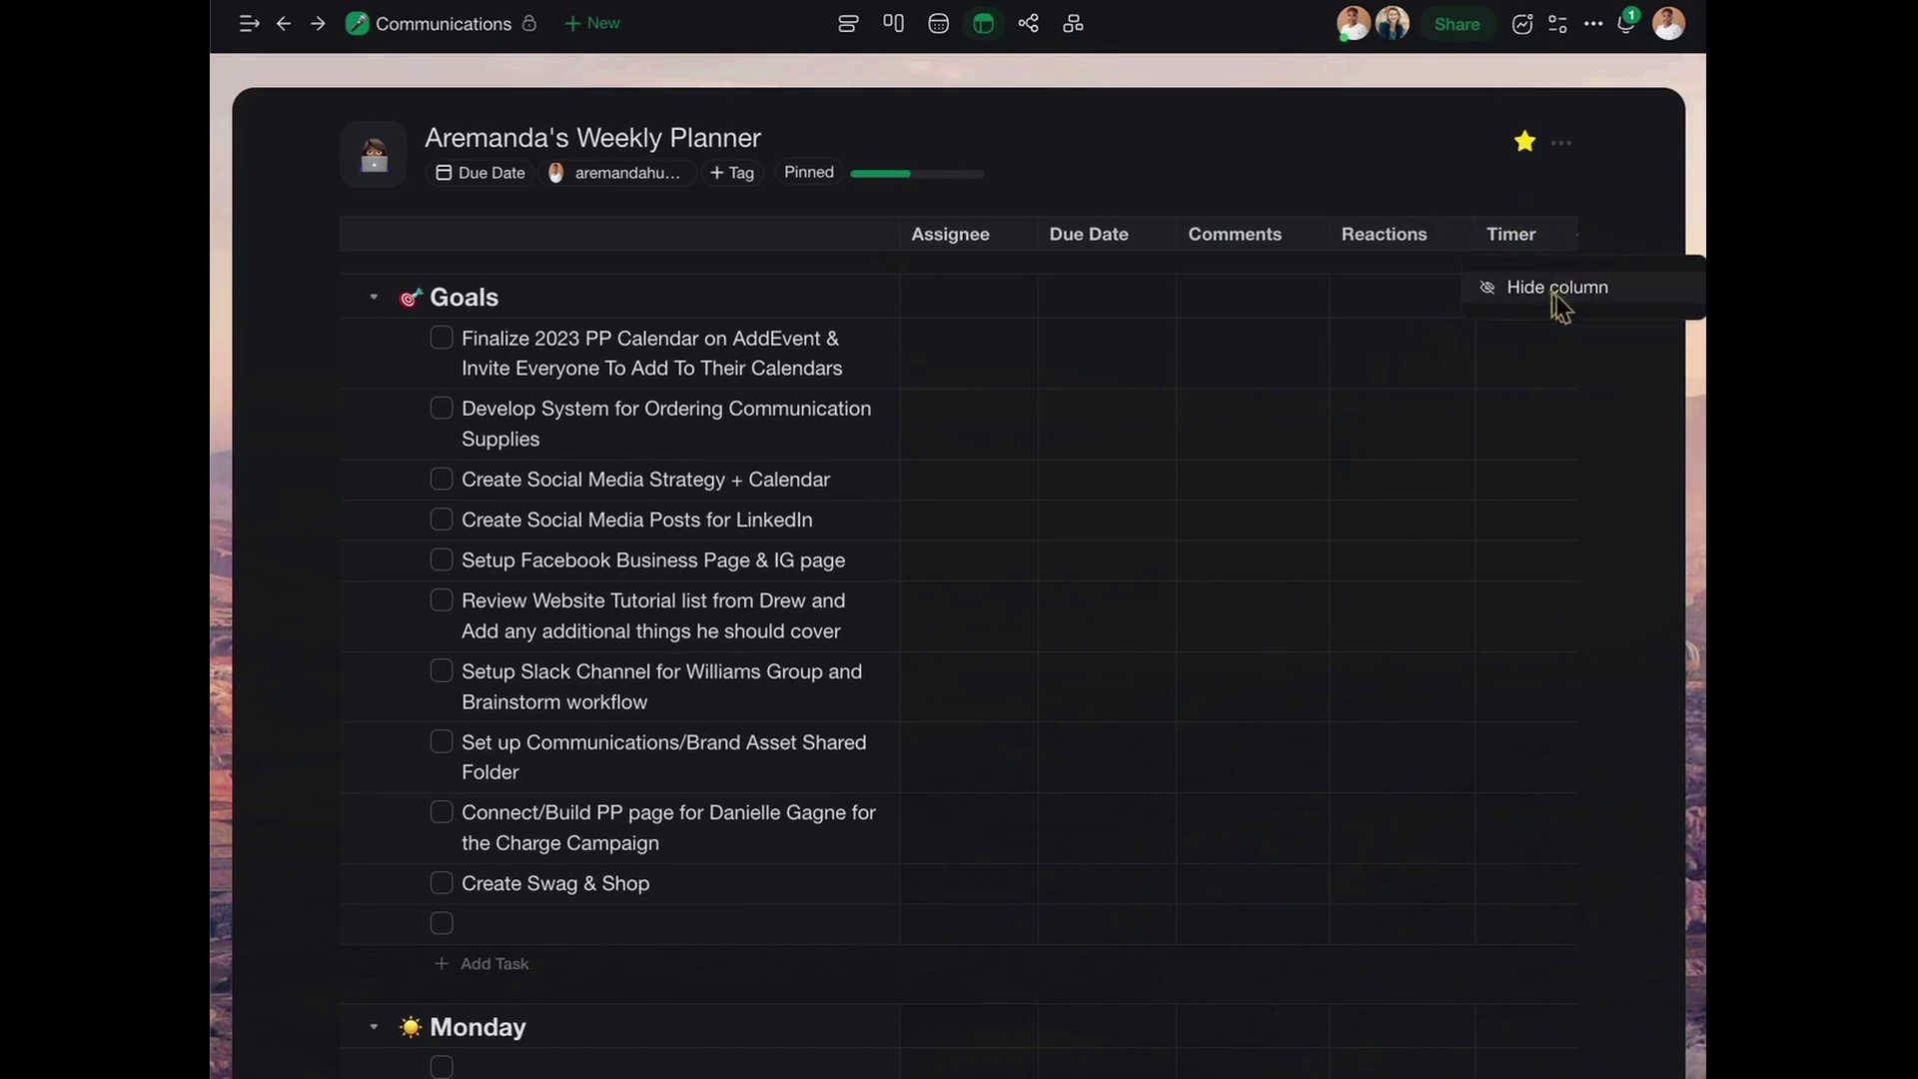
pyautogui.click(1561, 290)
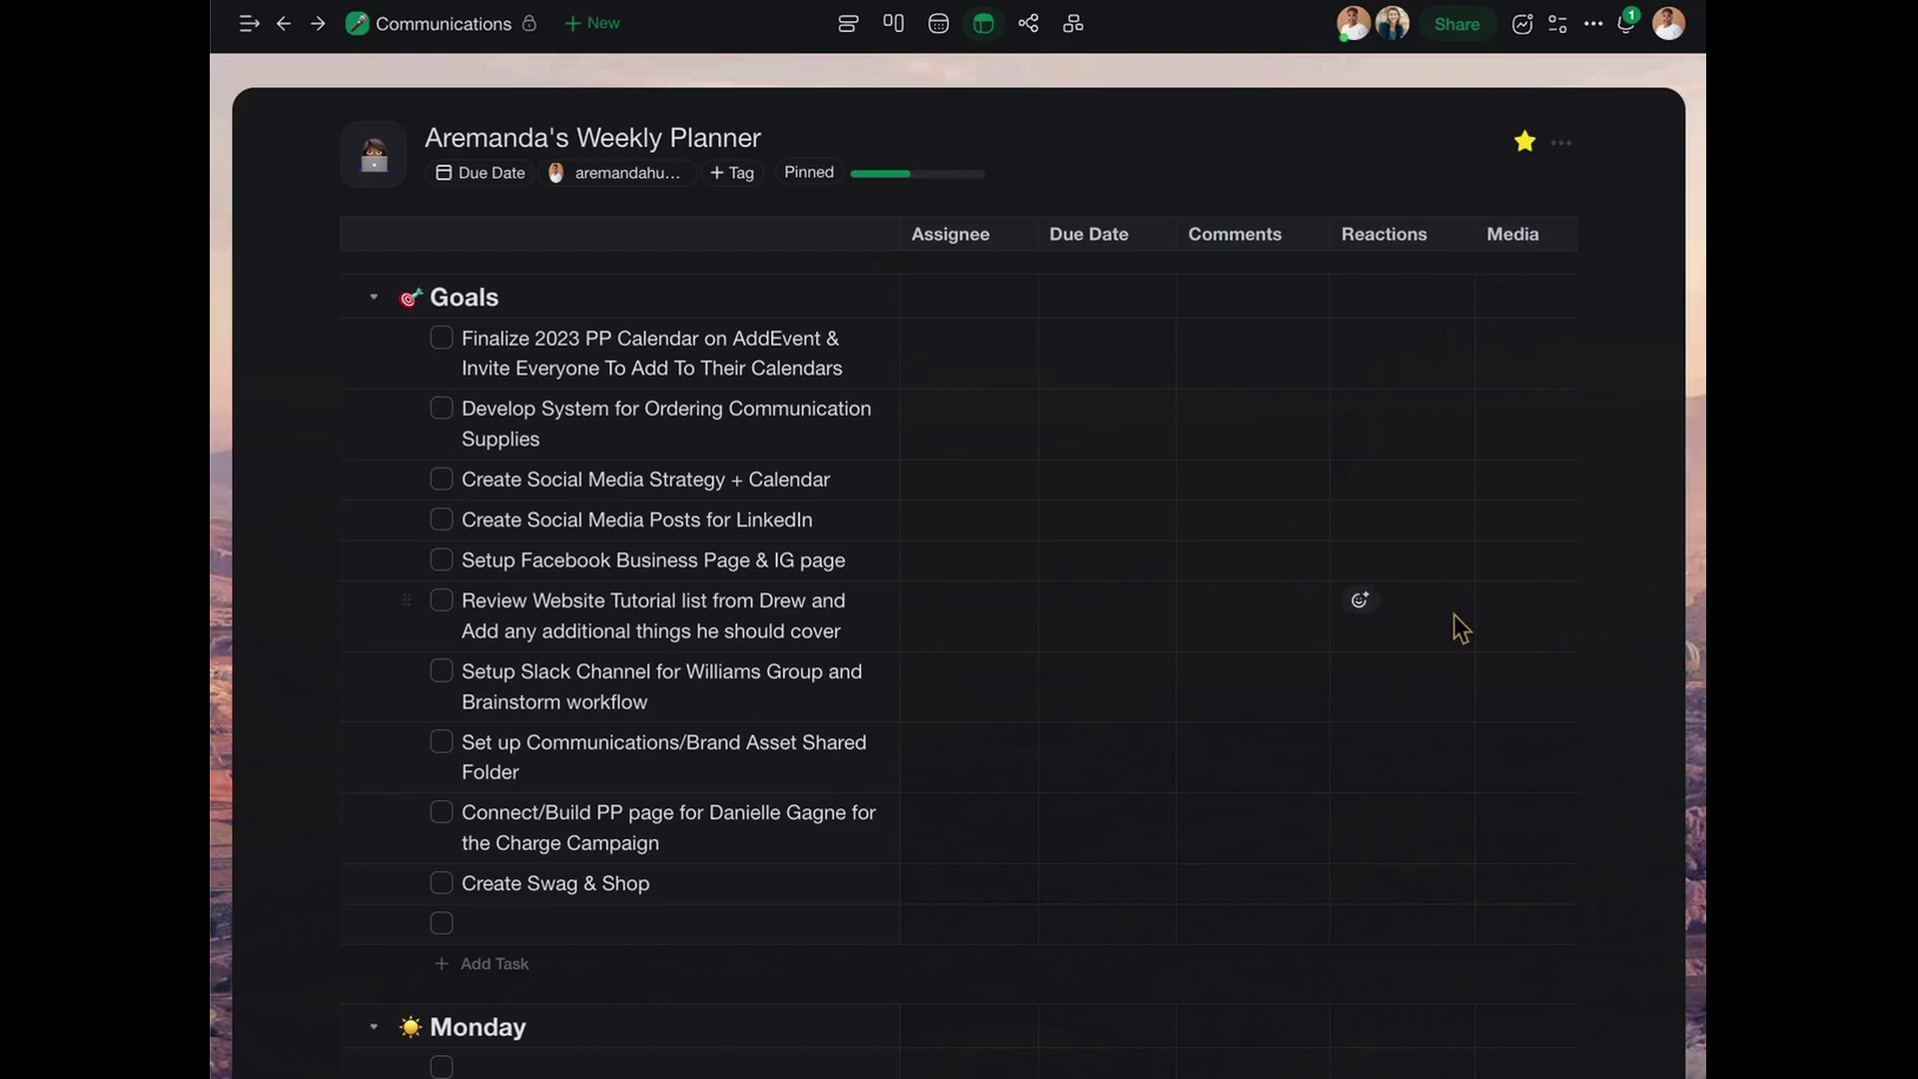
pyautogui.moveTo(1212, 428)
pyautogui.hscroll(2, 1525, 309)
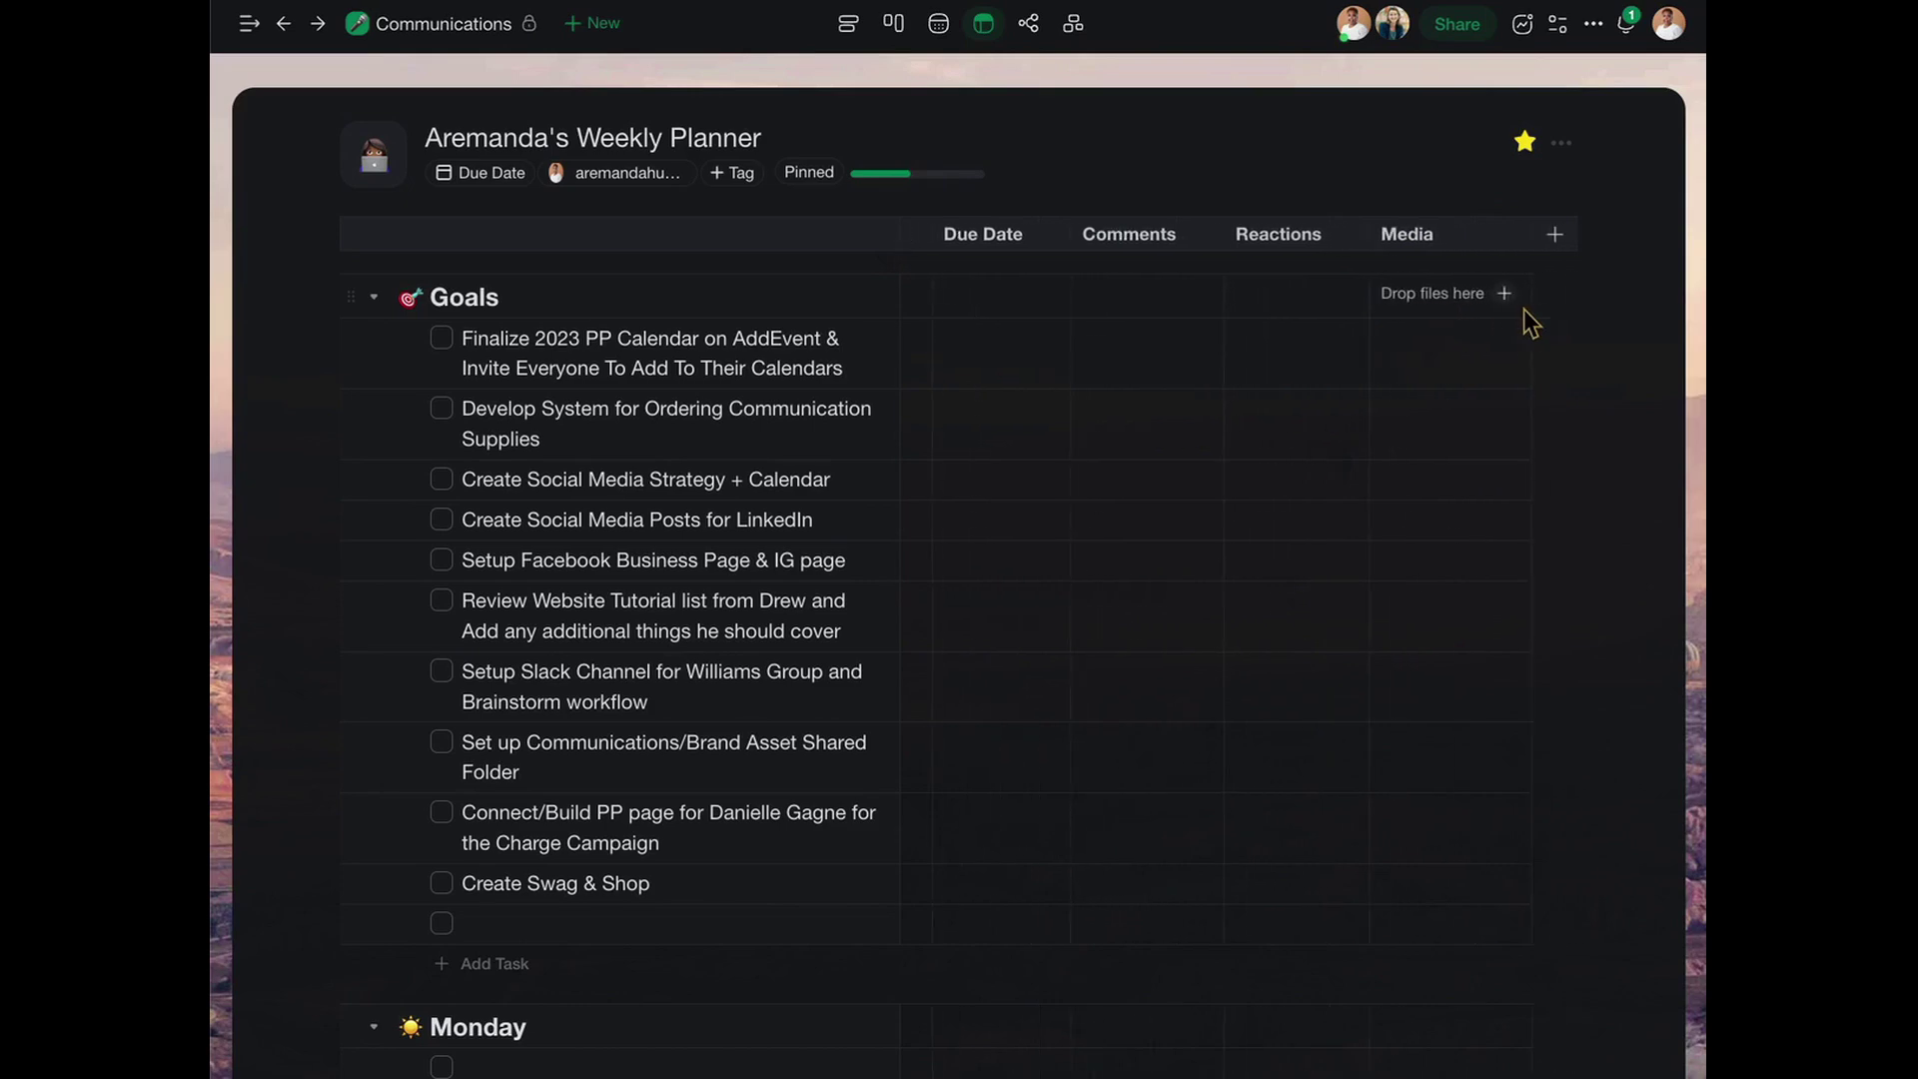
pyautogui.hscroll(-2, 1525, 310)
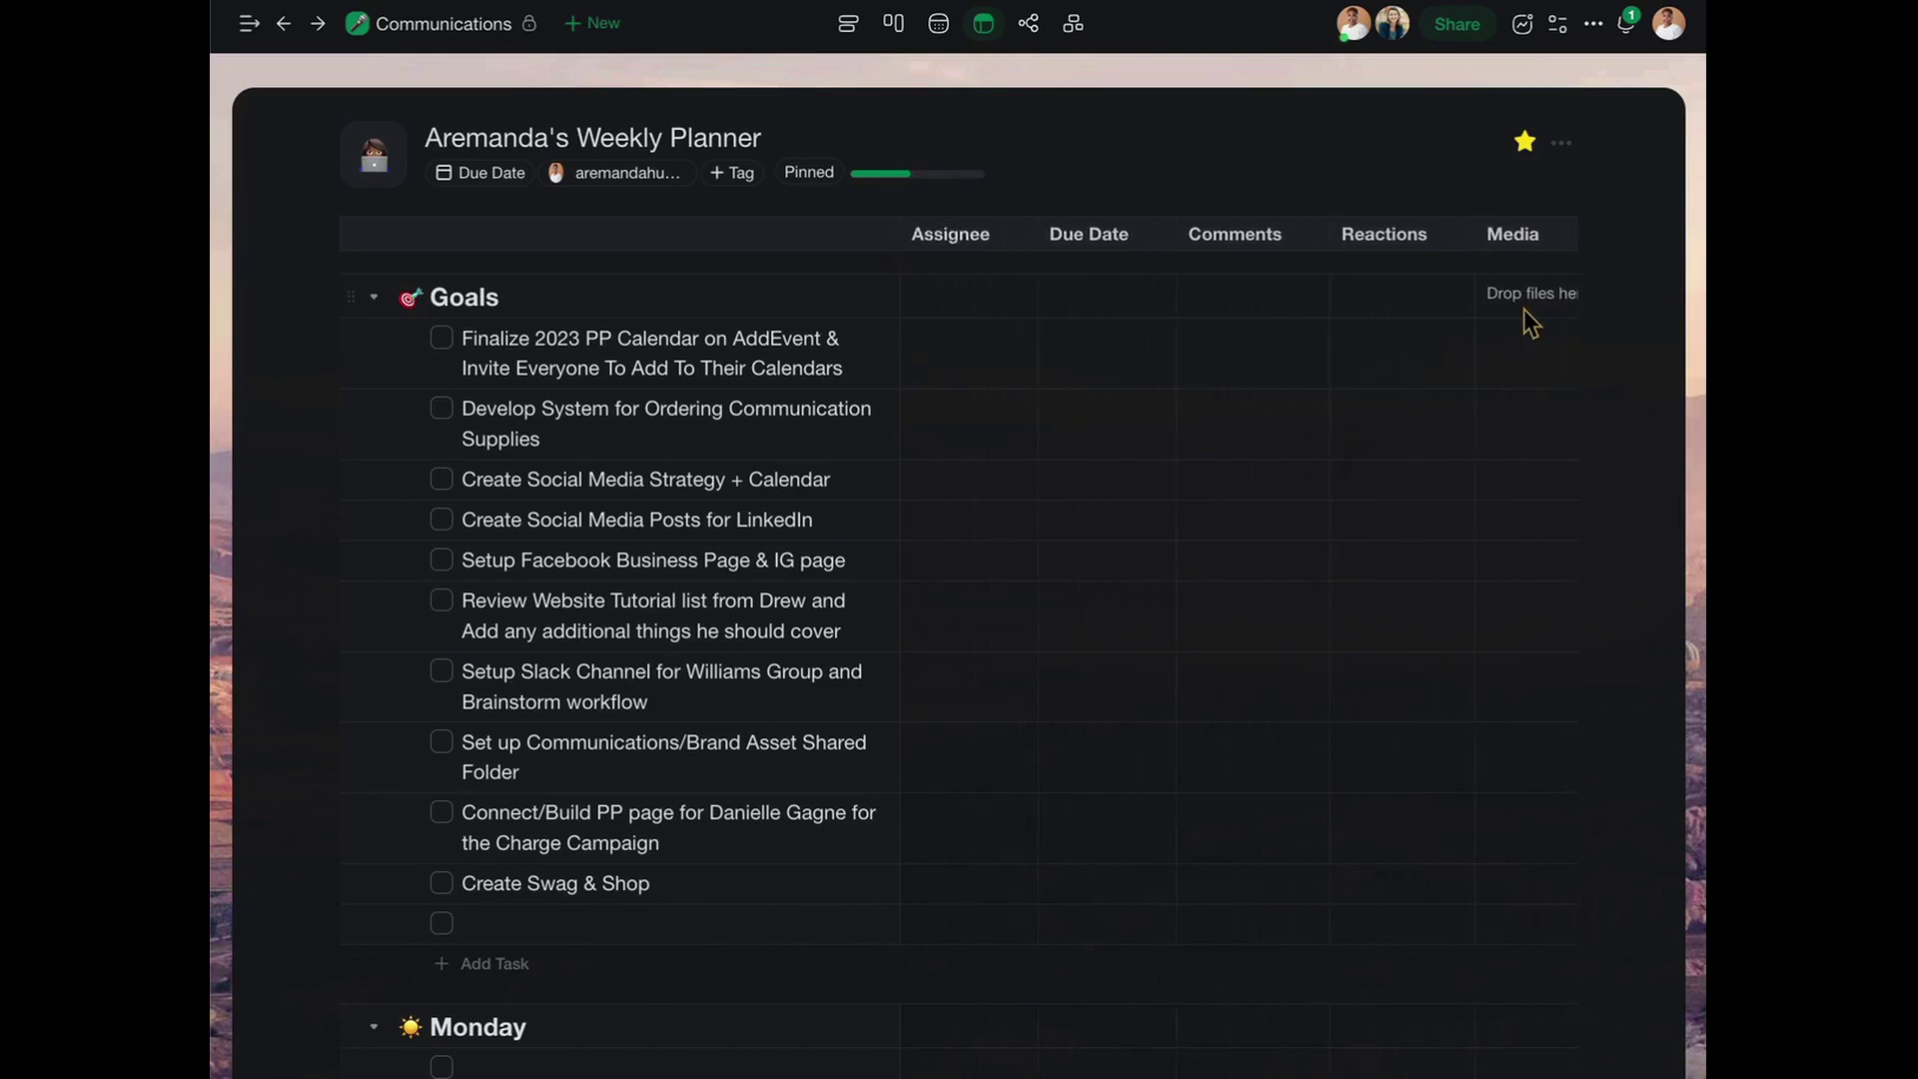
pyautogui.hscroll(-1, 1524, 309)
# Preview the Mind Map and Org Chart views, then return the planner to List view.
pyautogui.click(1030, 28)
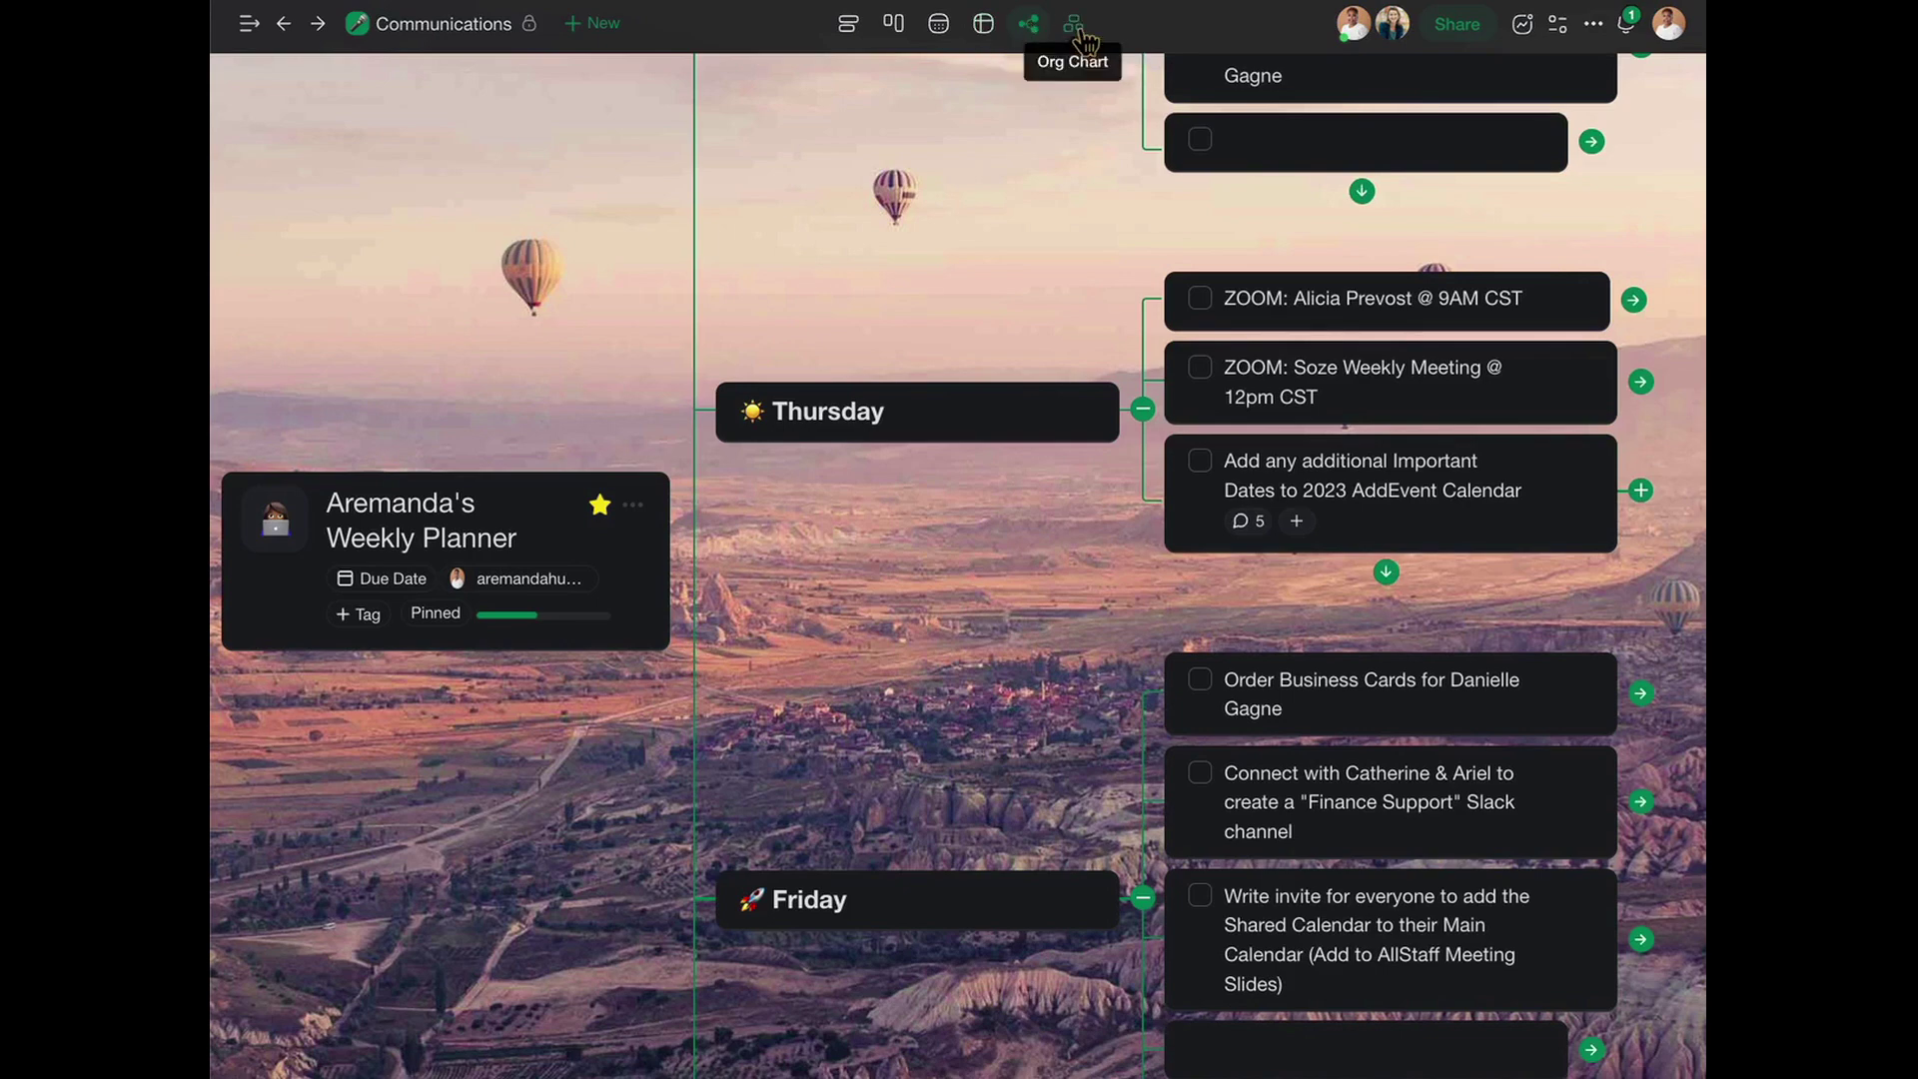
pyautogui.click(1076, 30)
pyautogui.click(1028, 25)
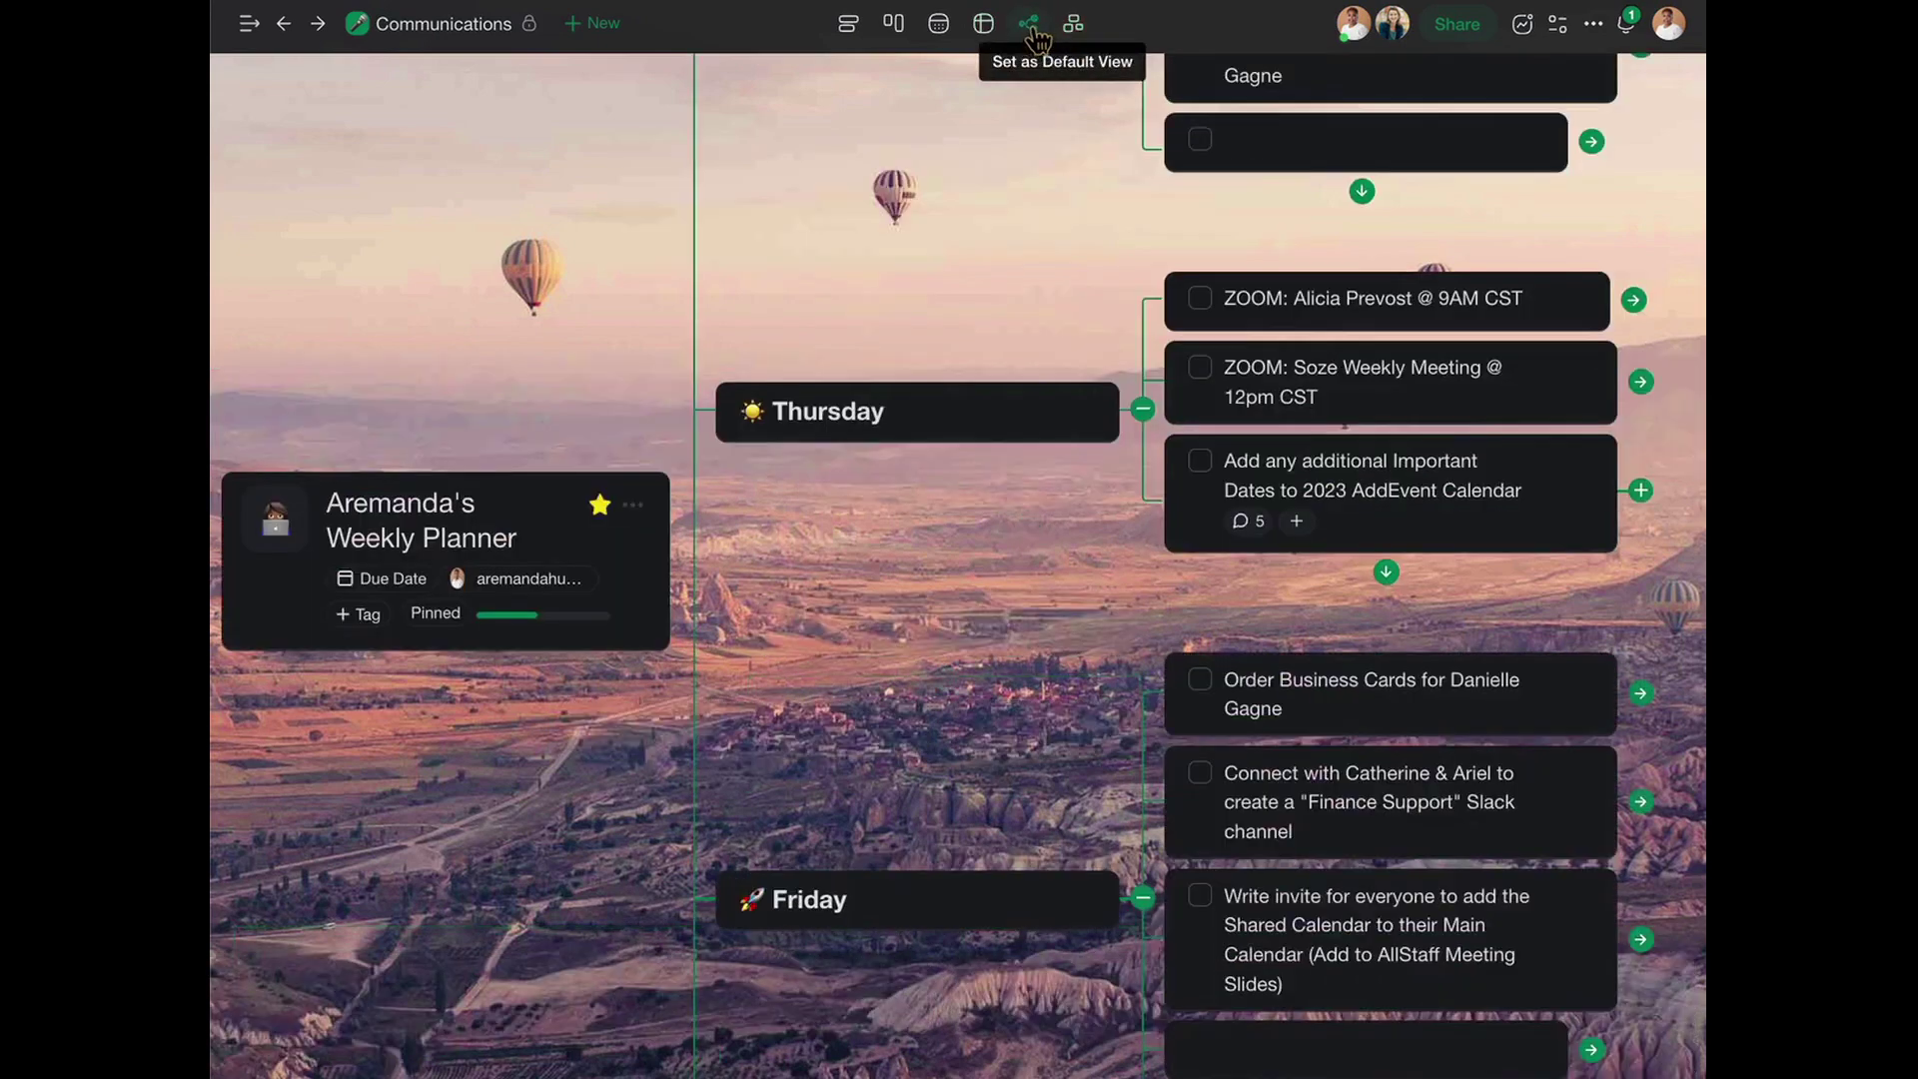
pyautogui.click(848, 28)
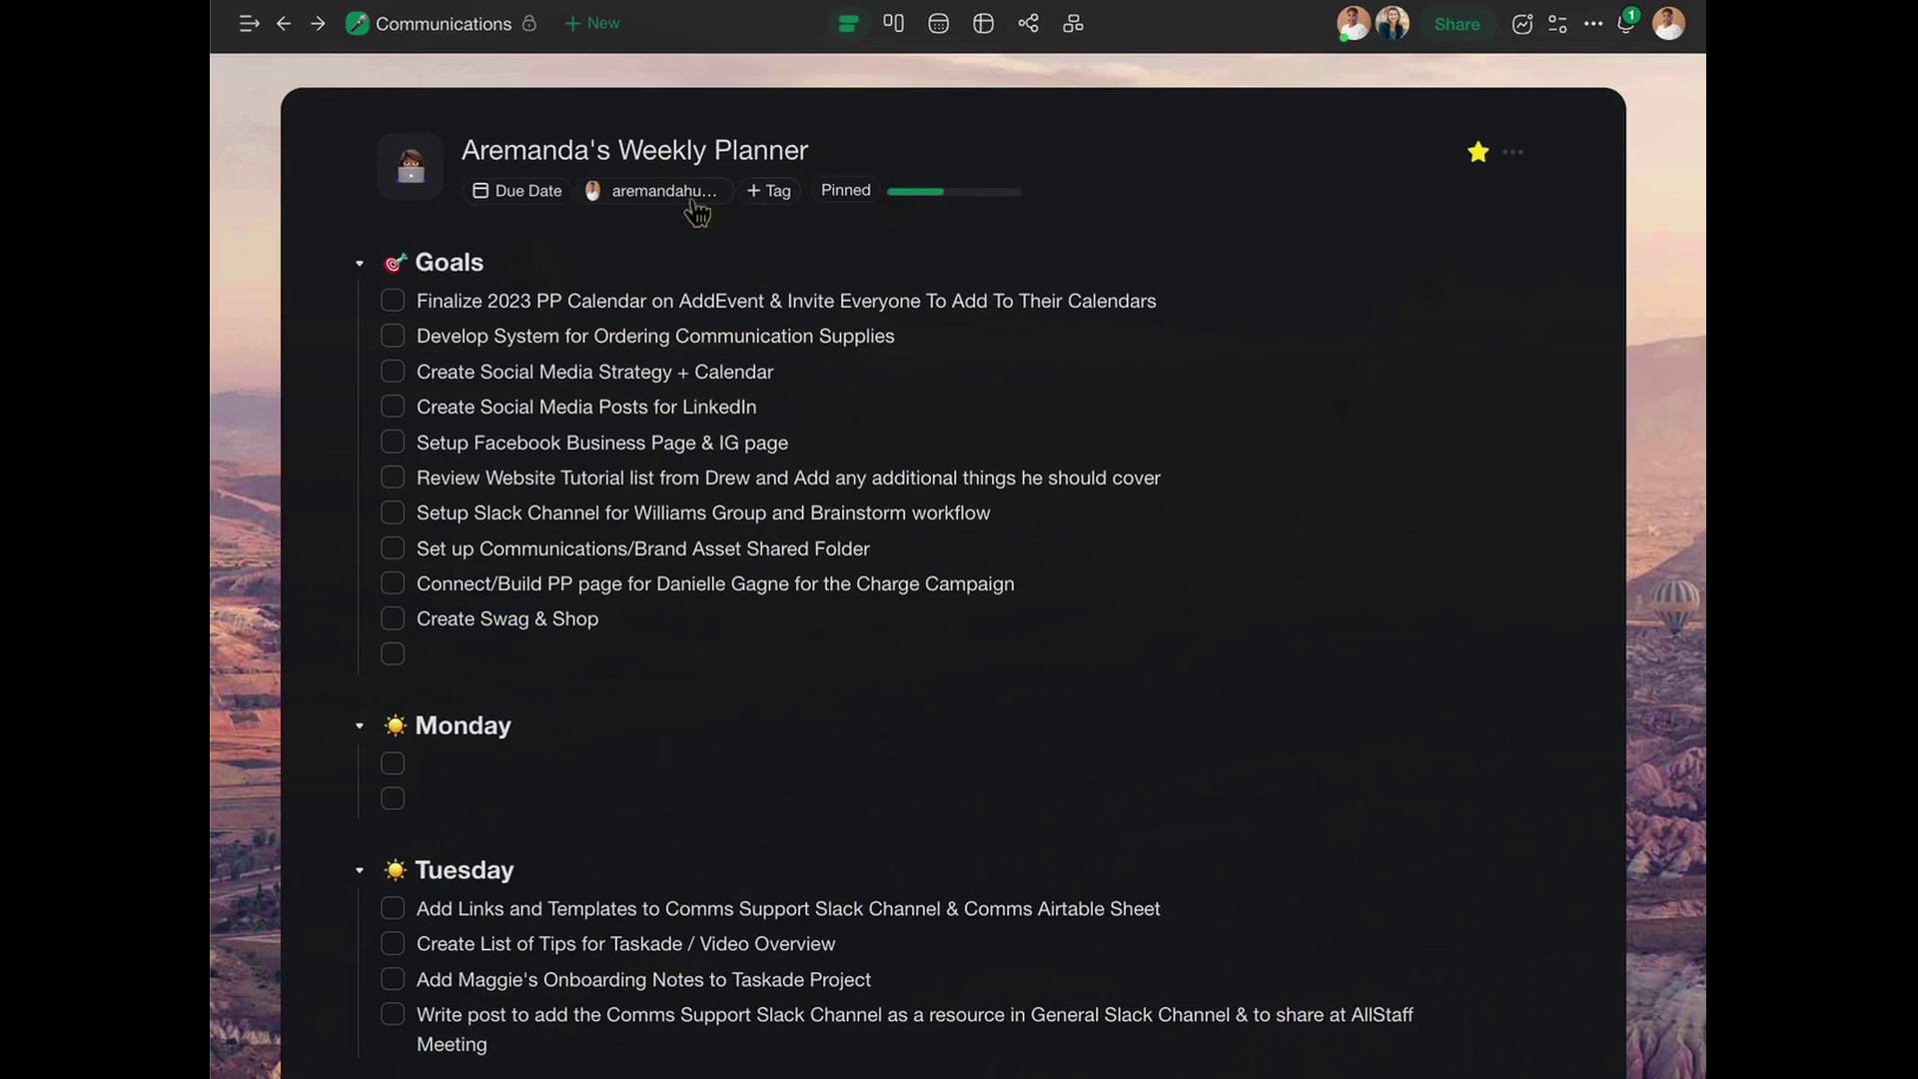
pyautogui.click(529, 196)
pyautogui.click(535, 204)
pyautogui.click(803, 676)
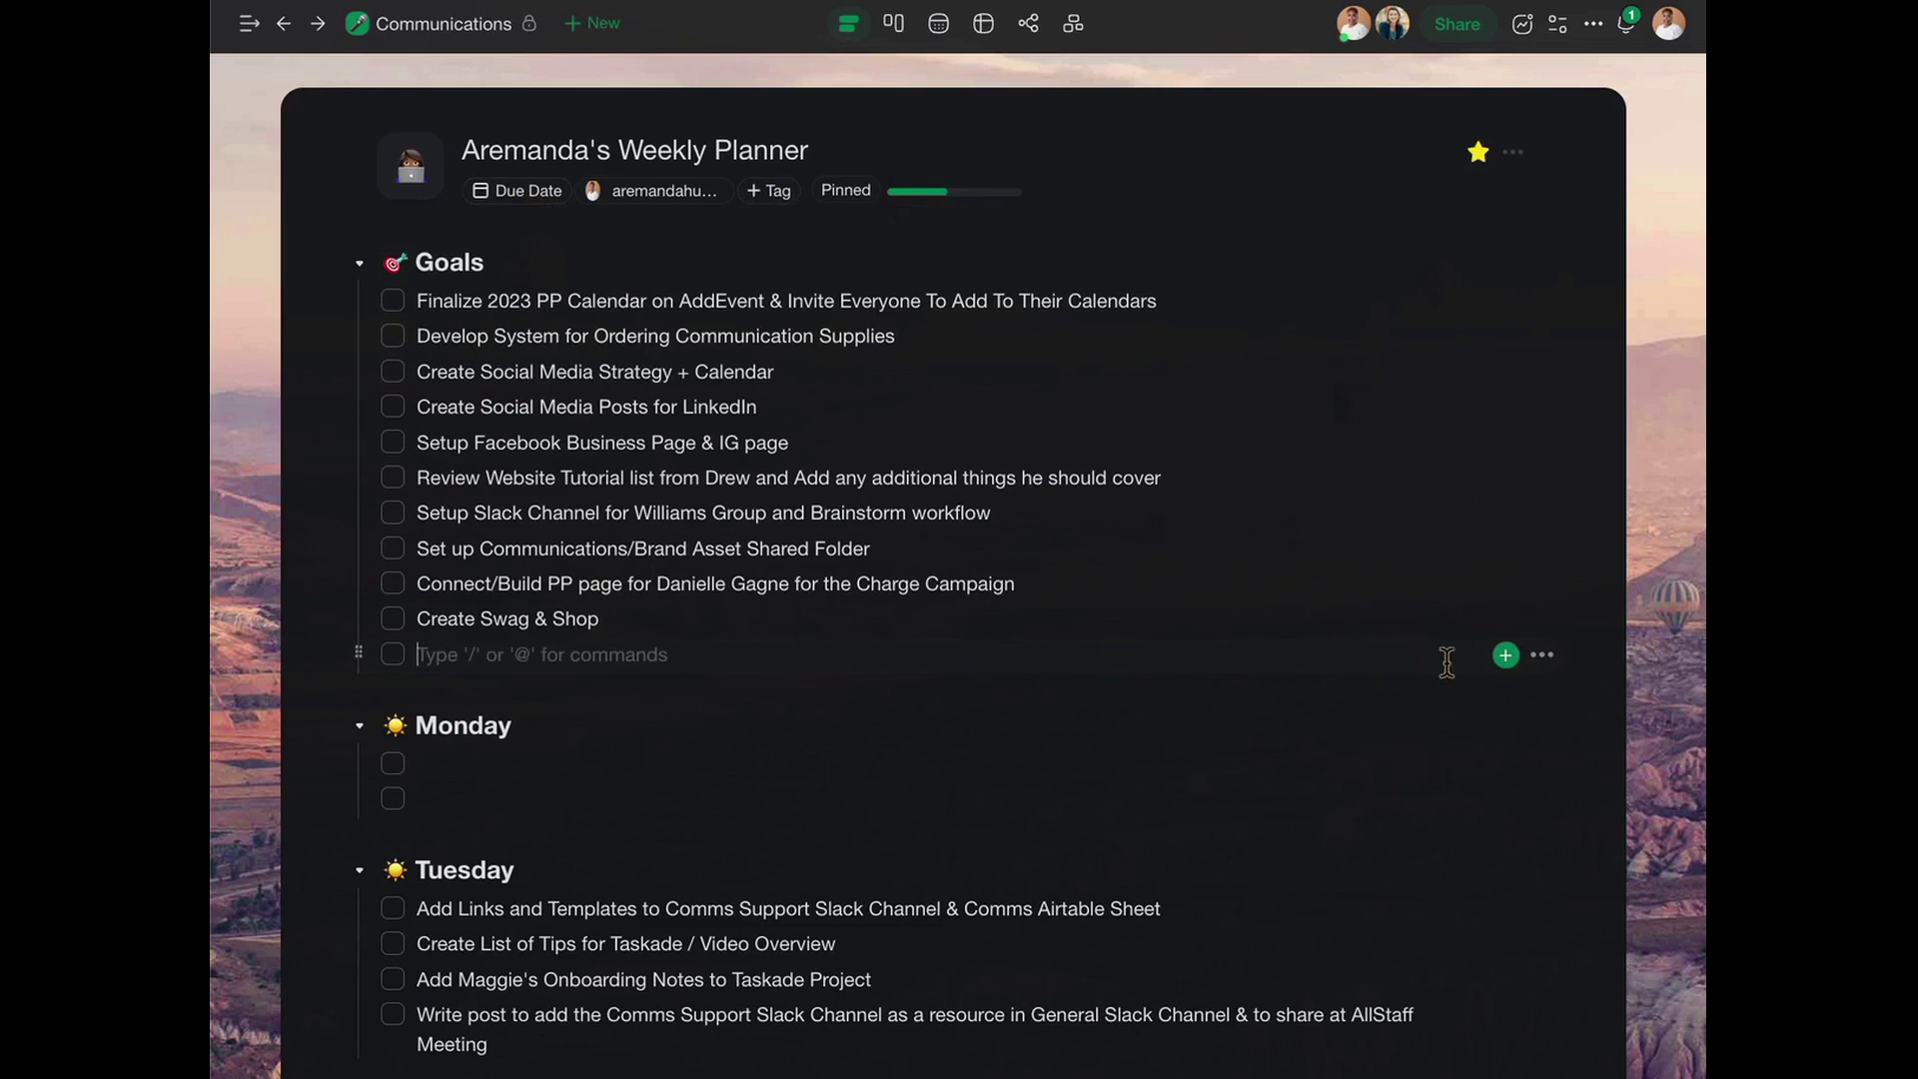
pyautogui.click(1506, 658)
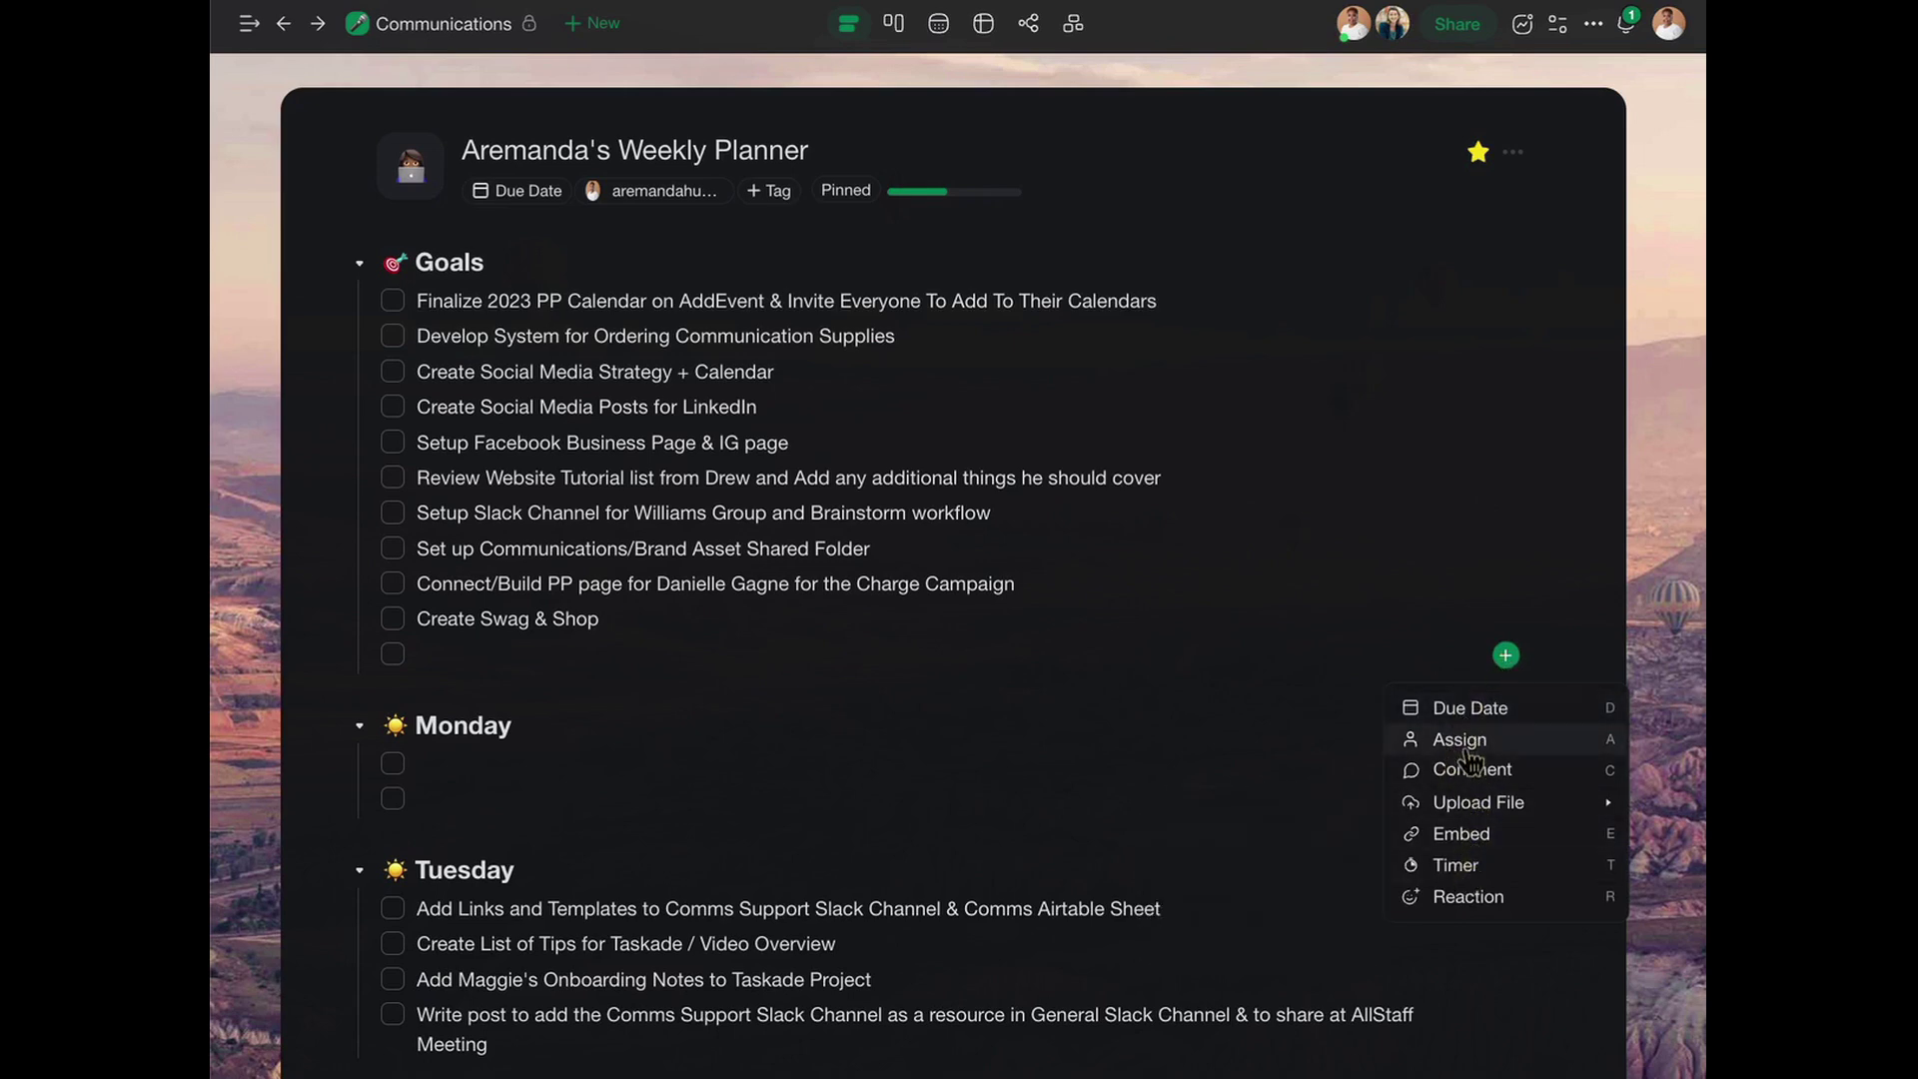
pyautogui.moveTo(1480, 811)
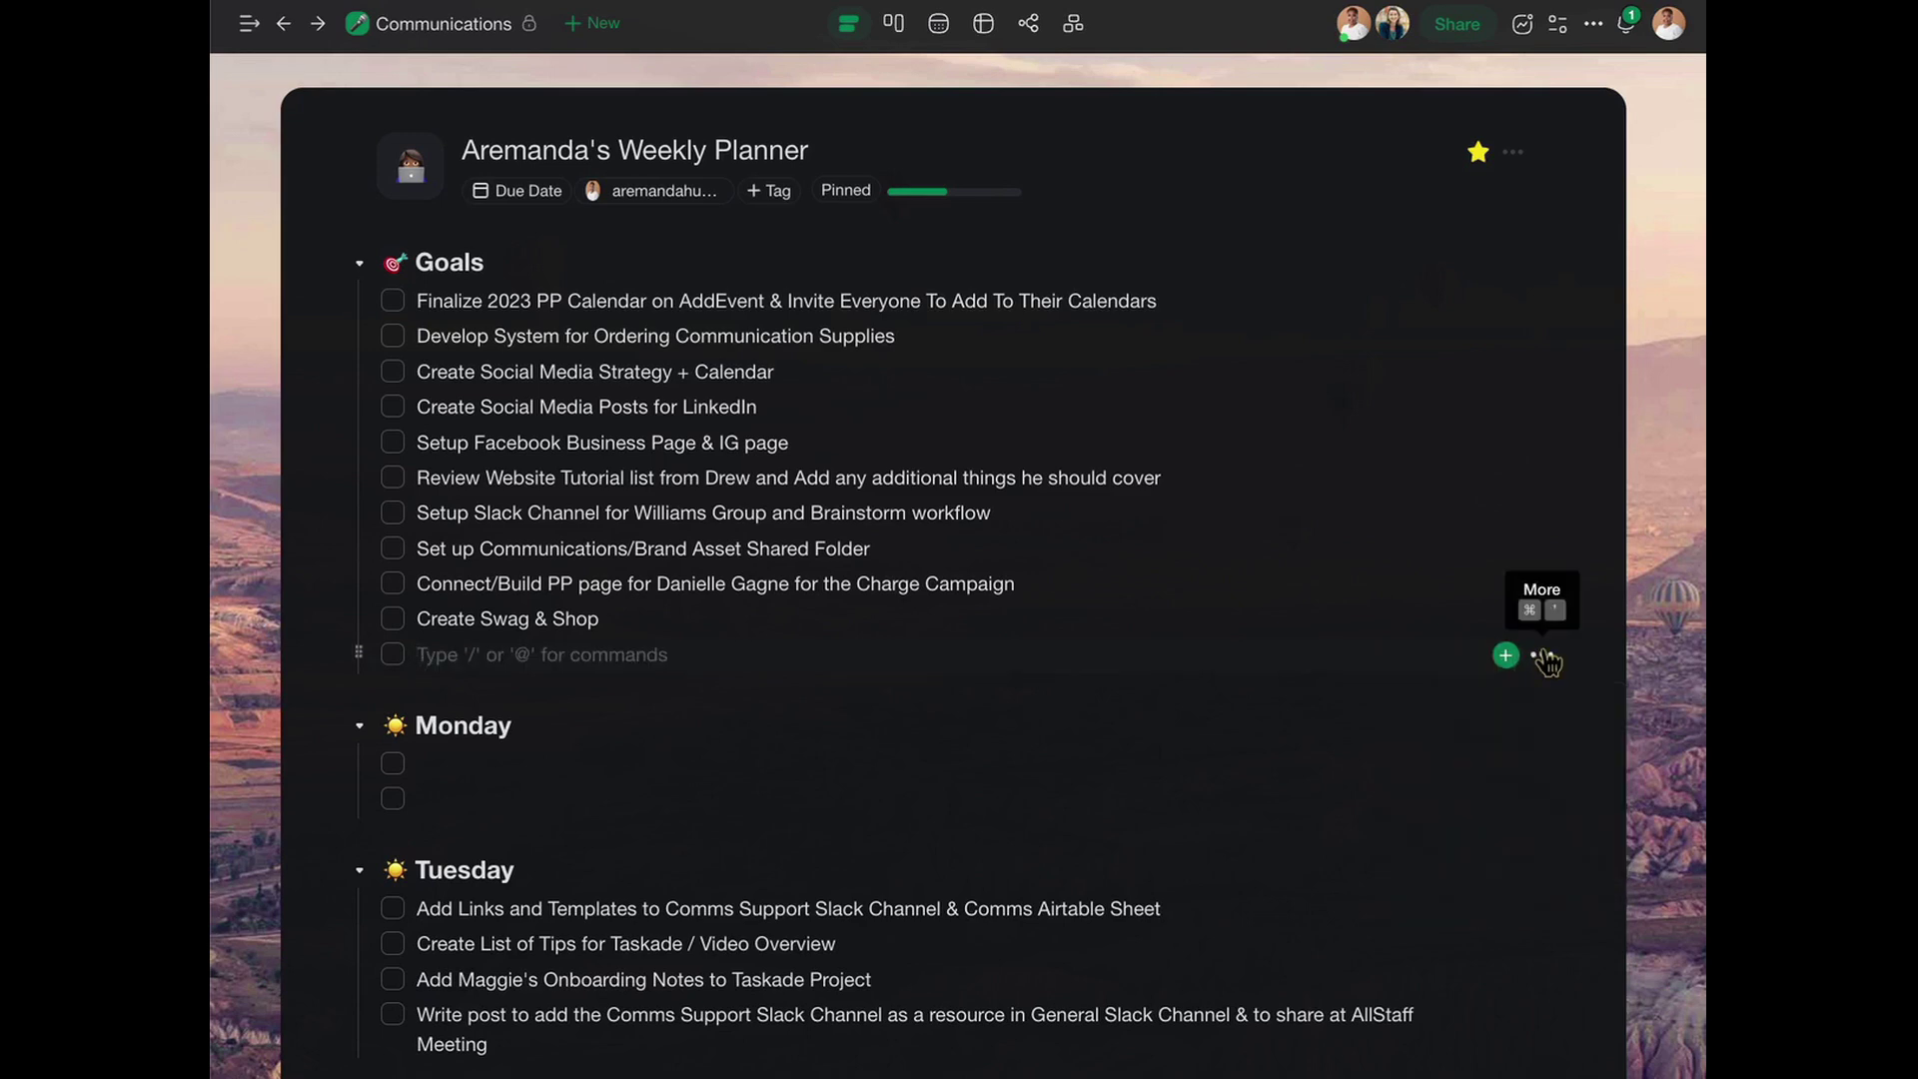
pyautogui.click(1542, 658)
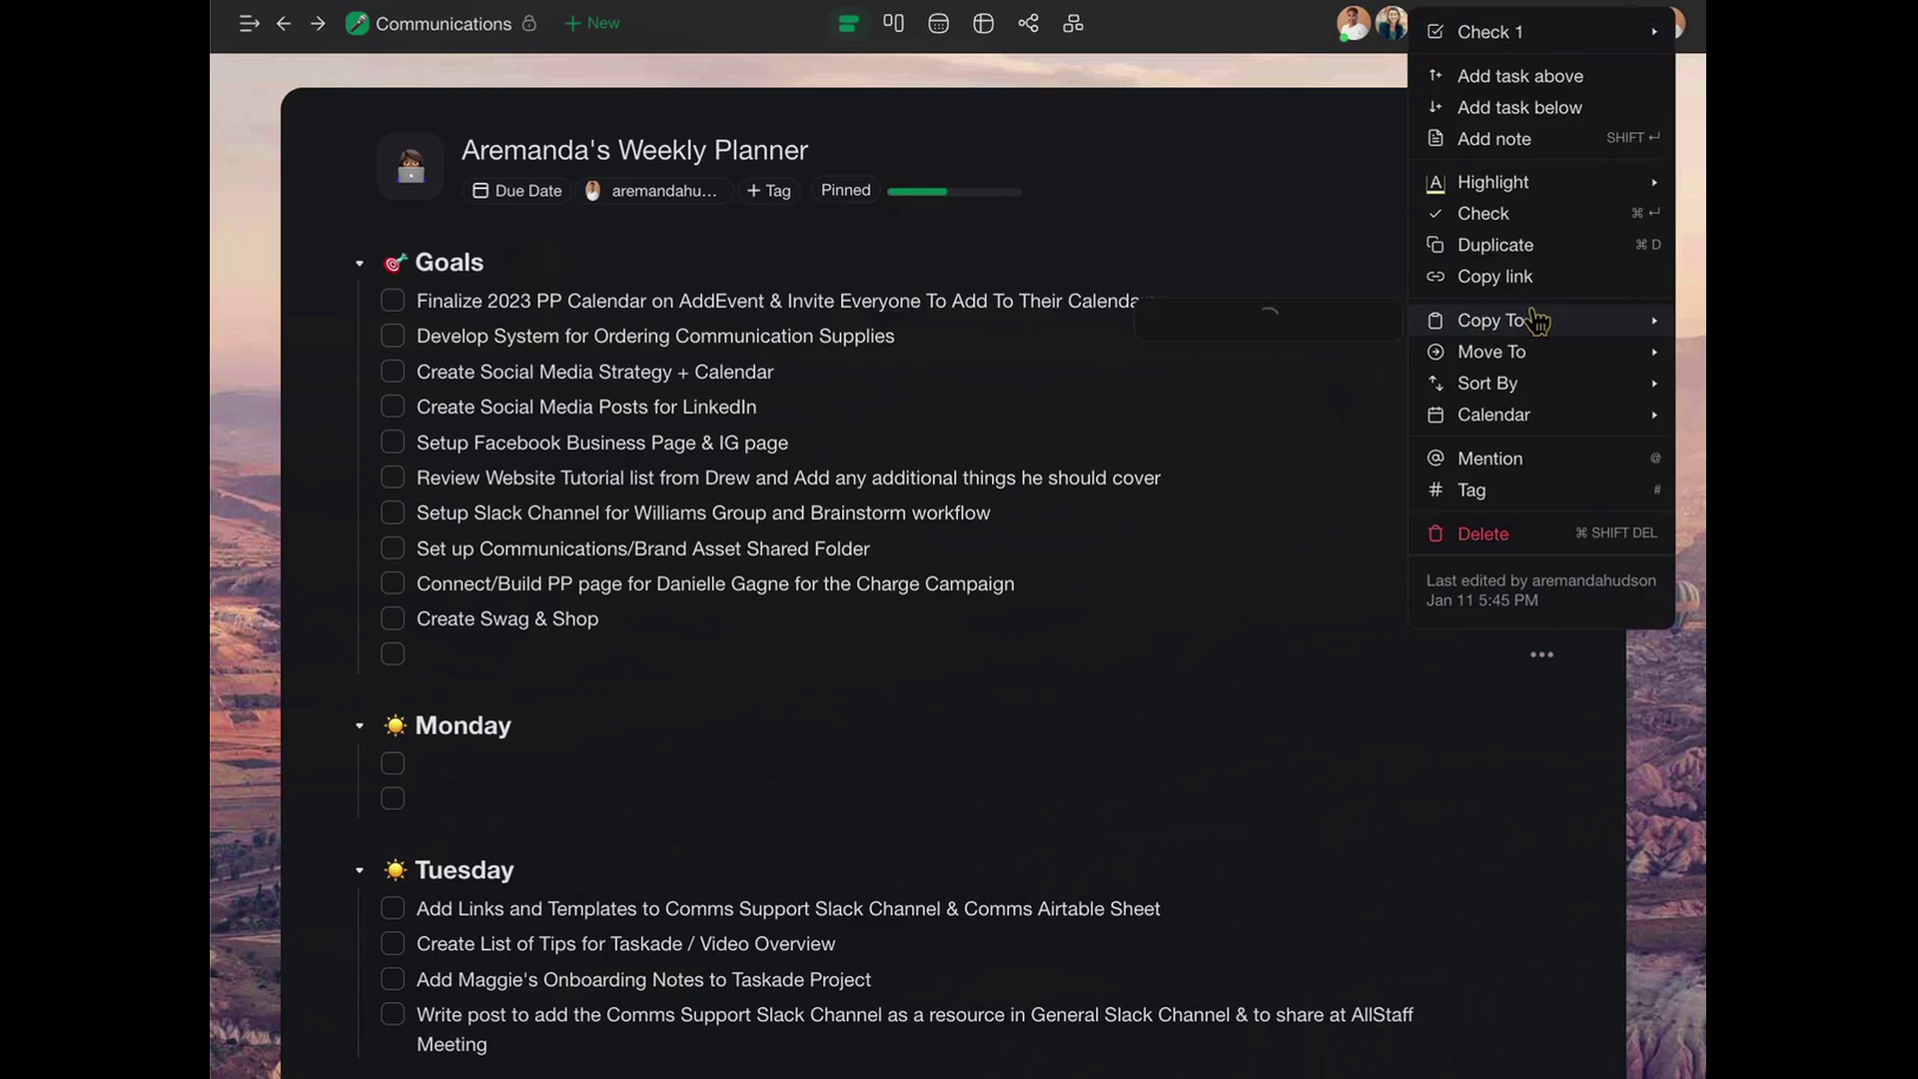
pyautogui.moveTo(1514, 42)
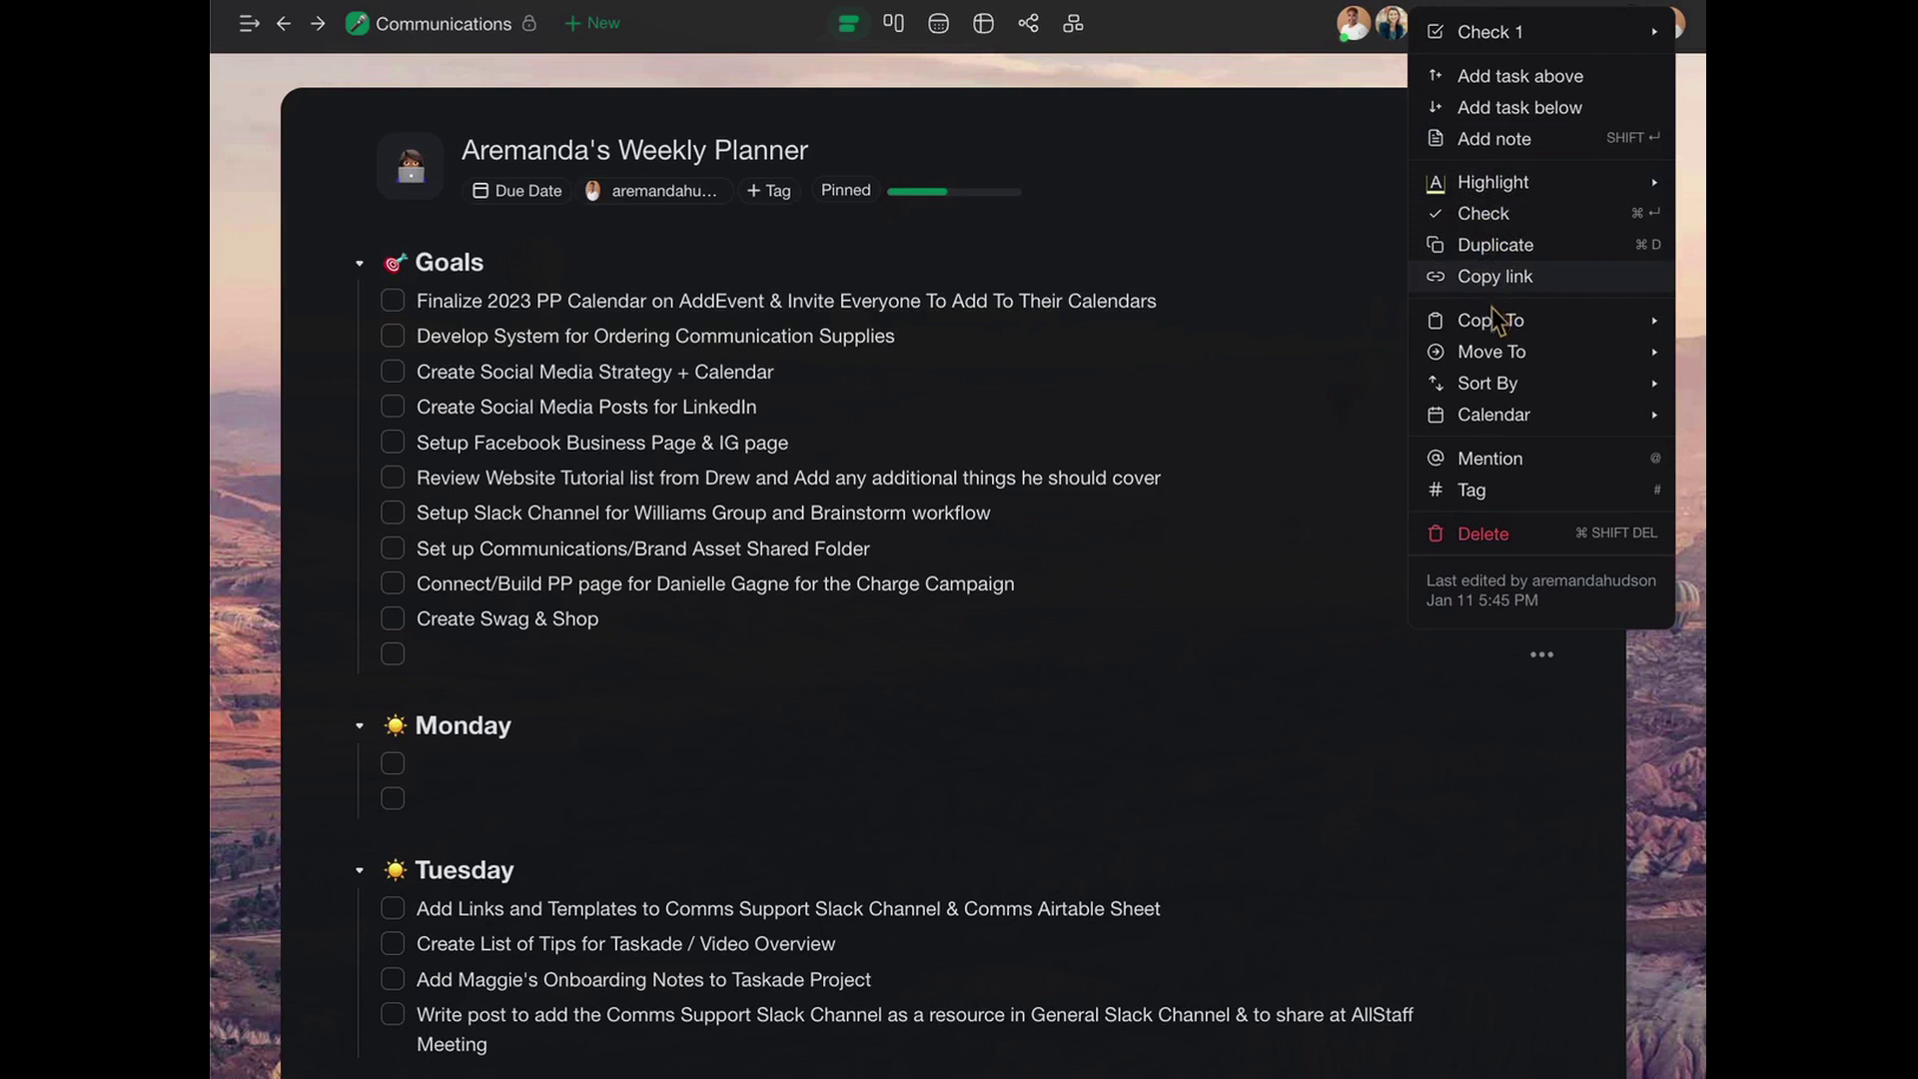
pyautogui.moveTo(1490, 326)
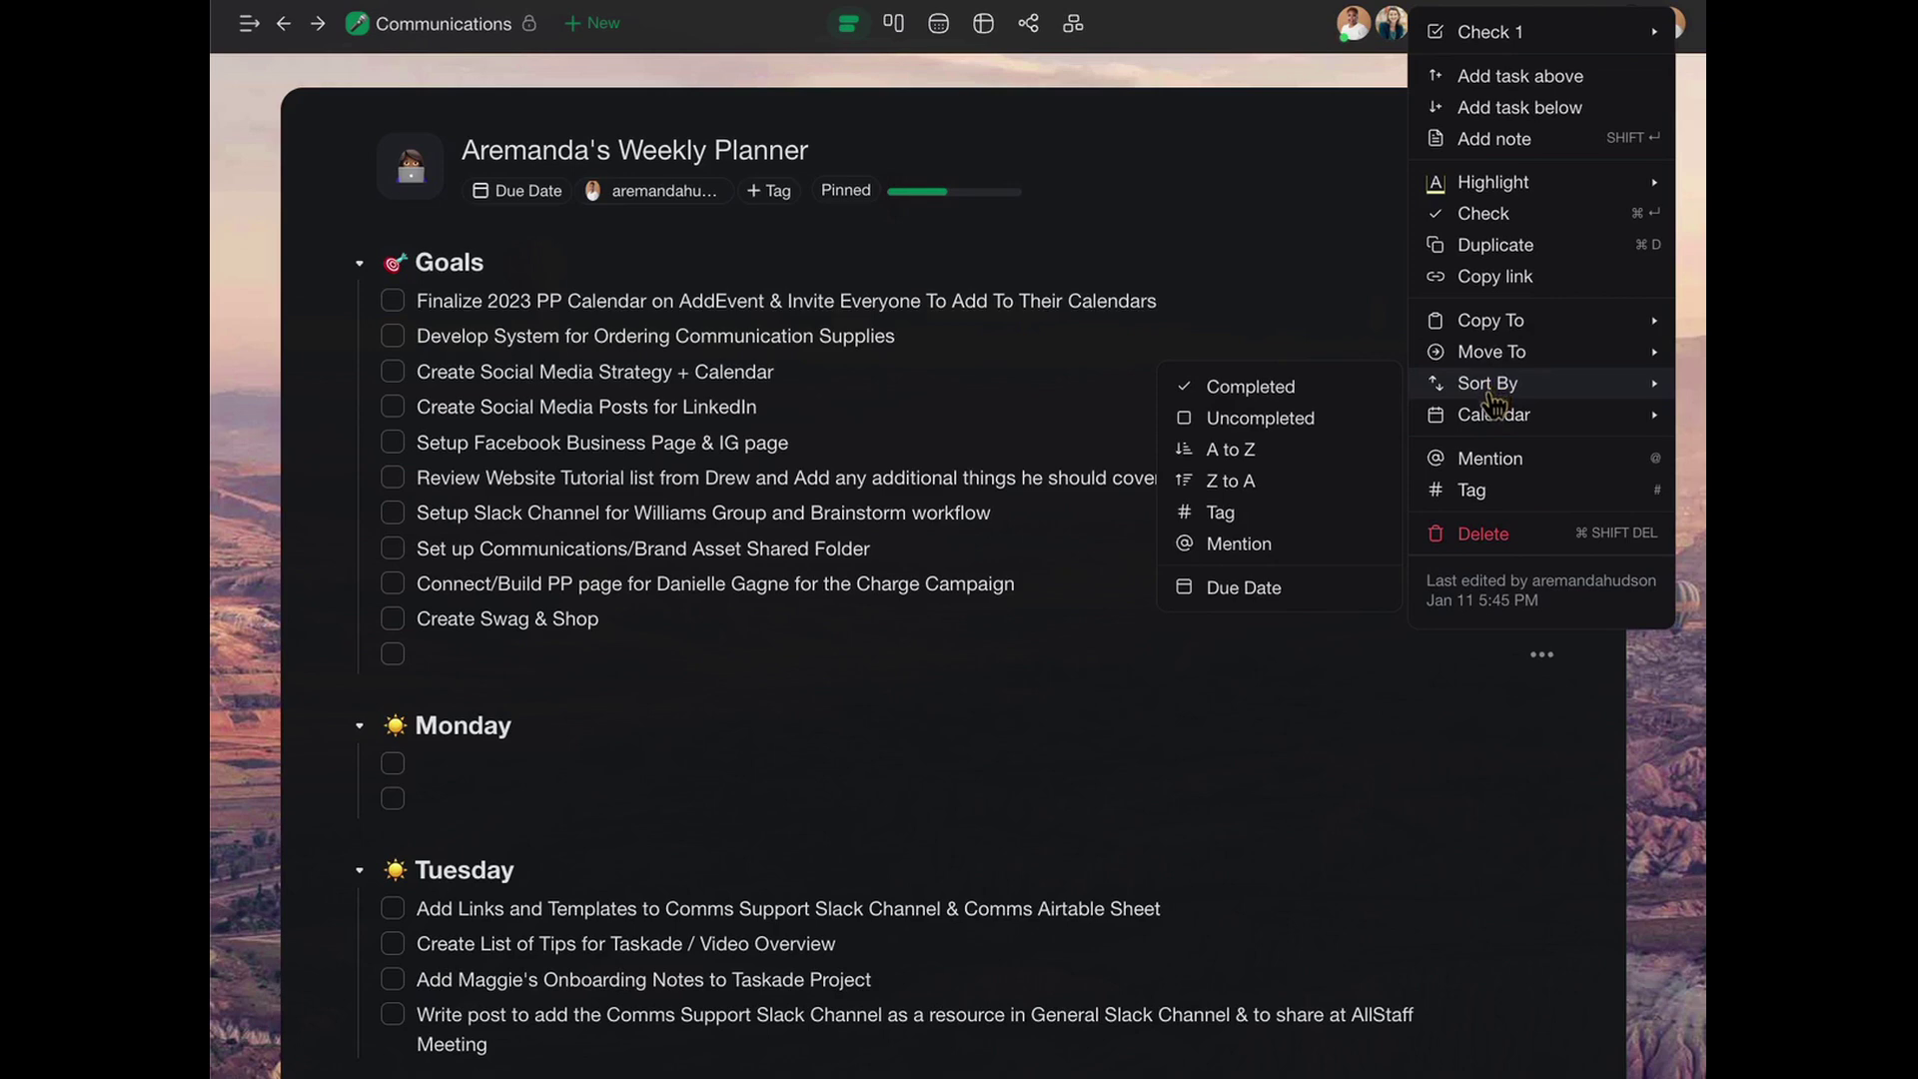
pyautogui.moveTo(1493, 423)
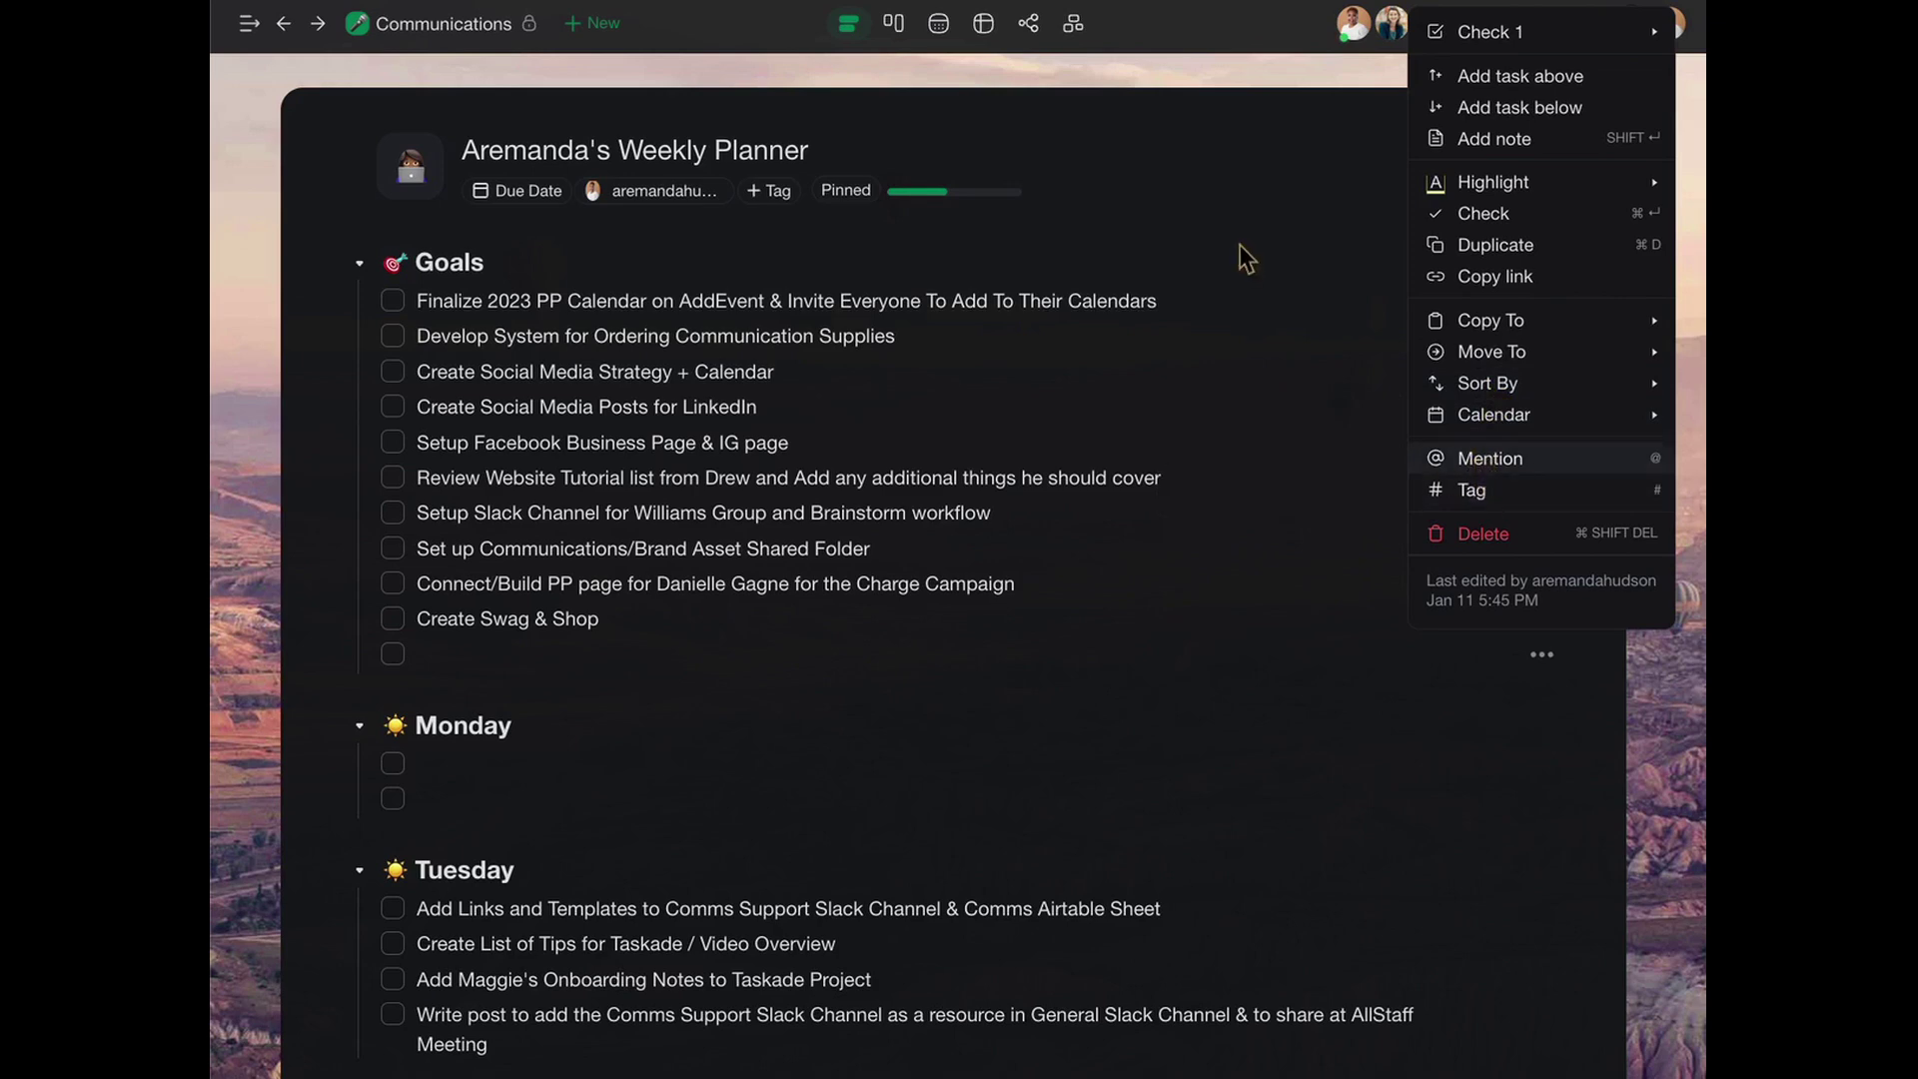
pyautogui.click(1221, 36)
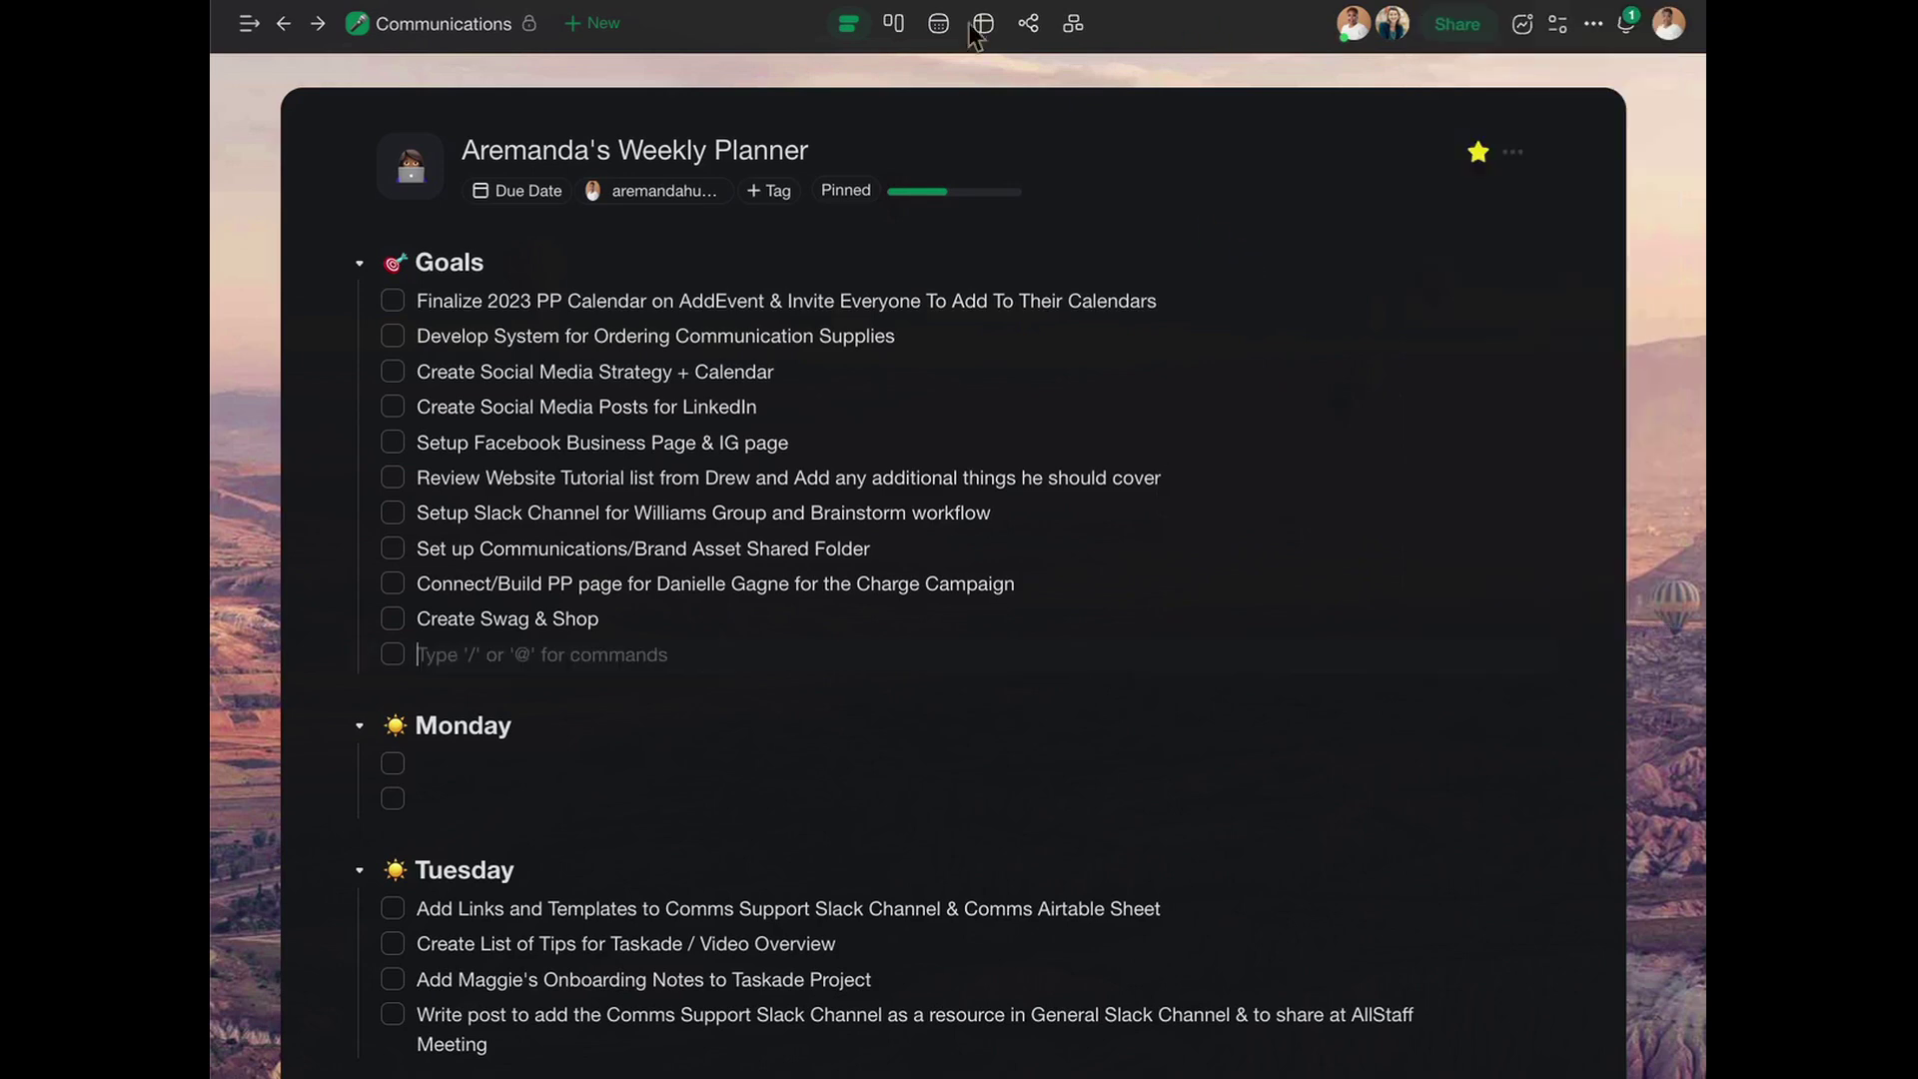
# Open the Partnership Project Website Updates Tracker from the Communications folder.
pyautogui.click(404, 35)
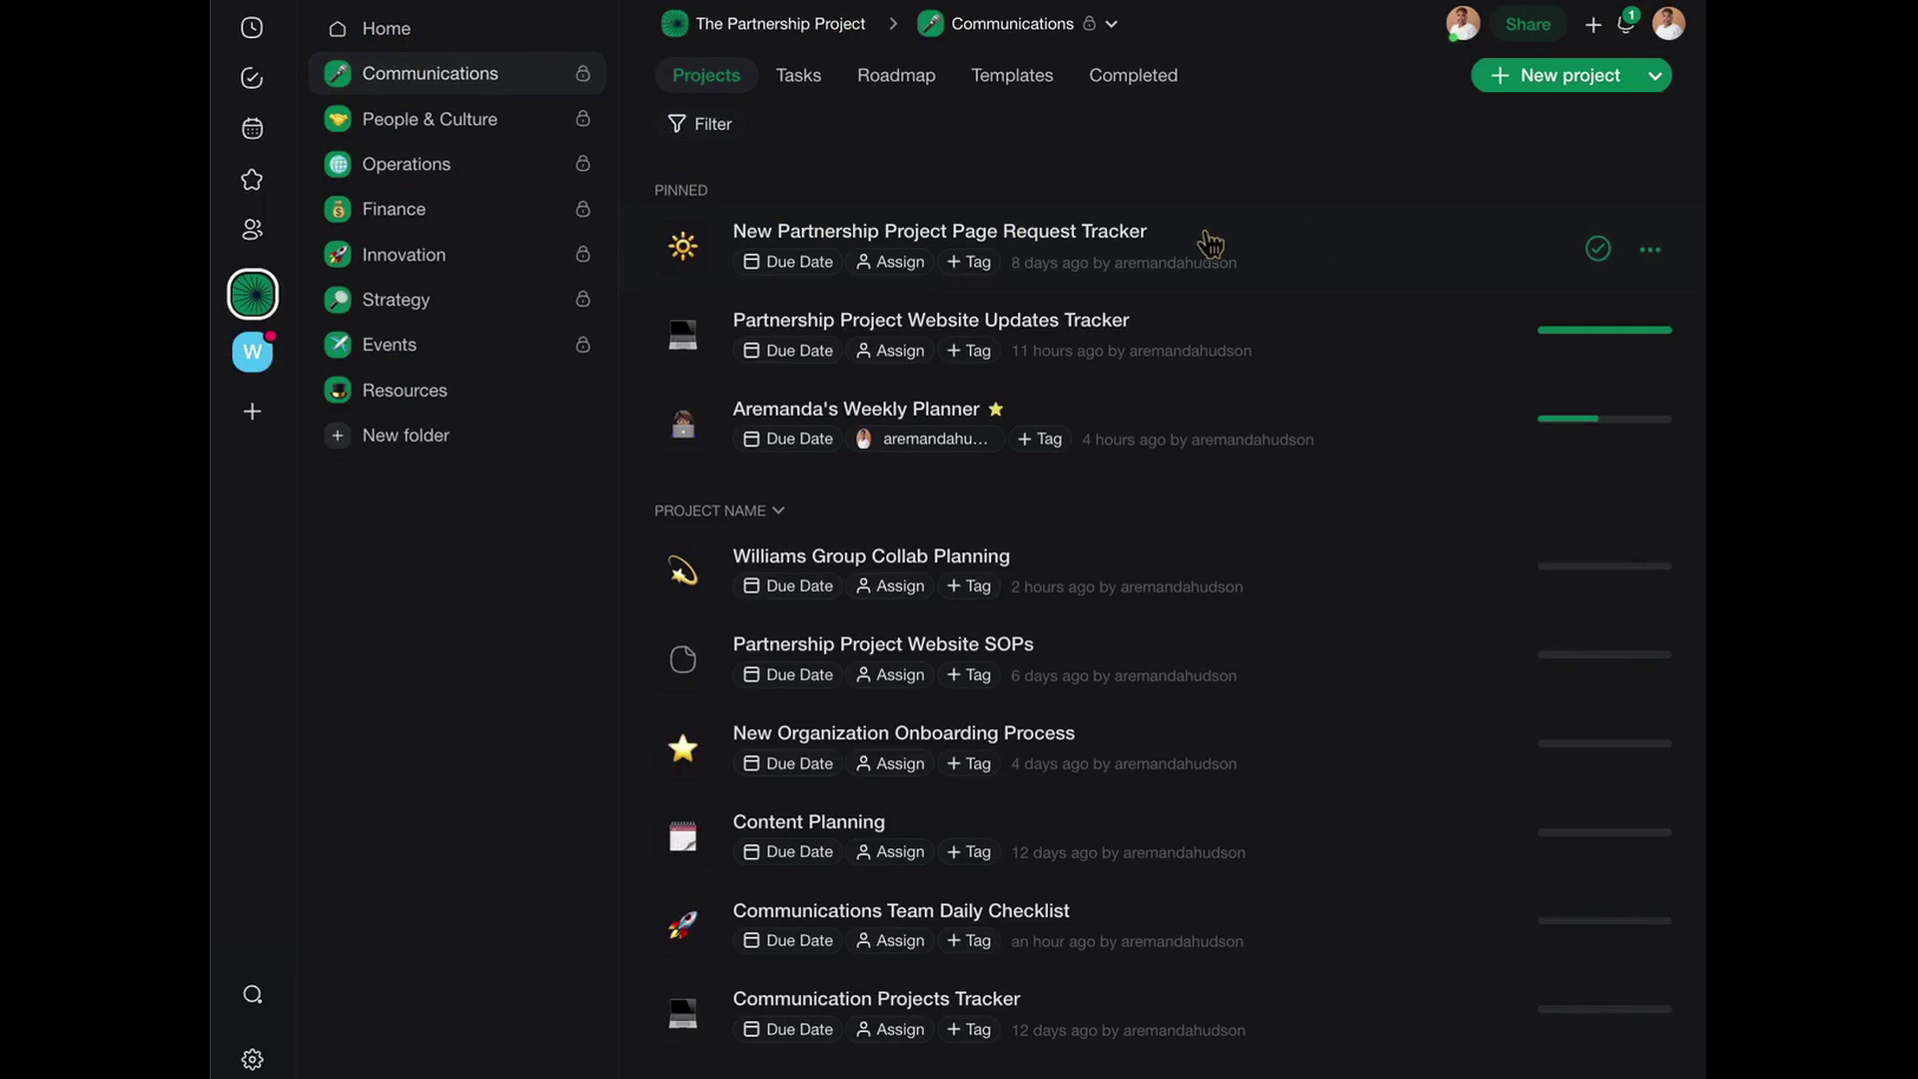
pyautogui.click(1383, 340)
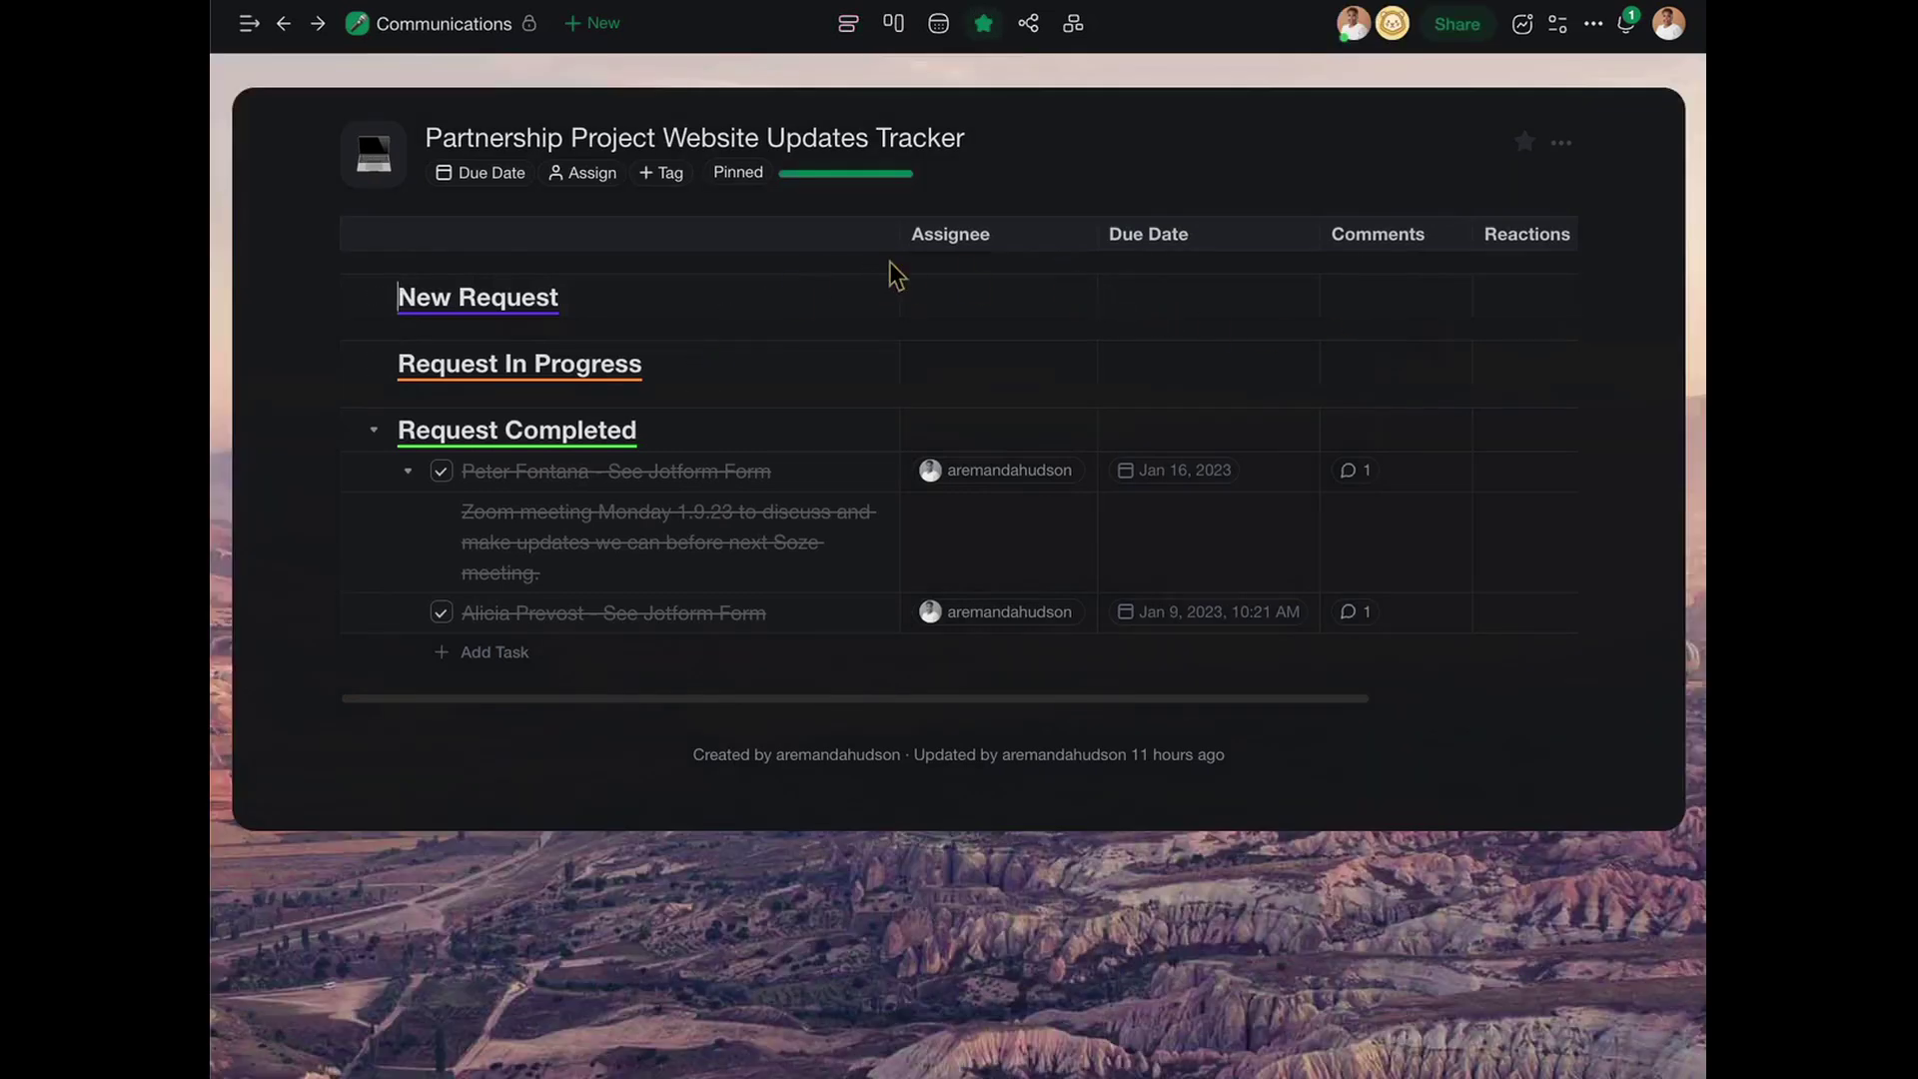
pyautogui.click(339, 295)
pyautogui.moveTo(385, 471); pyautogui.dragTo(360, 648)
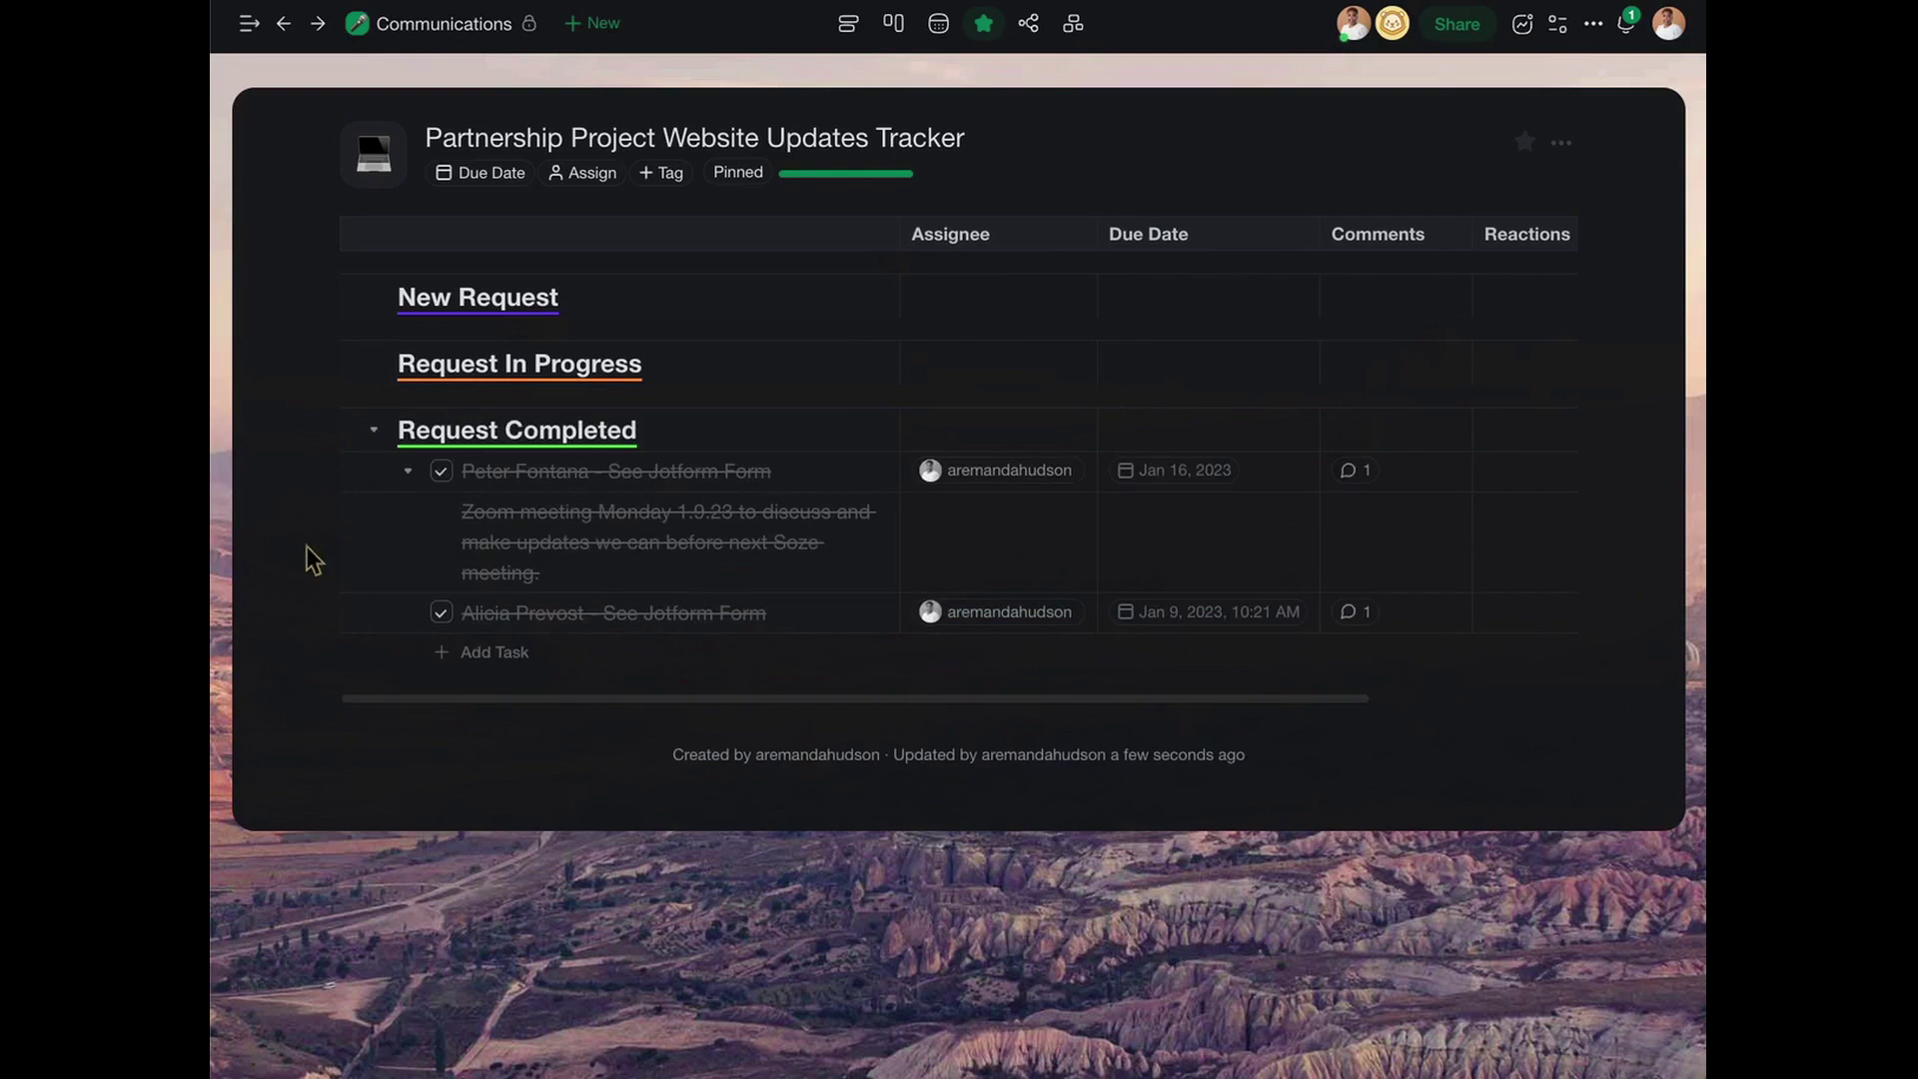
# Toggle the first completed request's meeting note repeatedly, leaving it expanded.
pyautogui.click(408, 472)
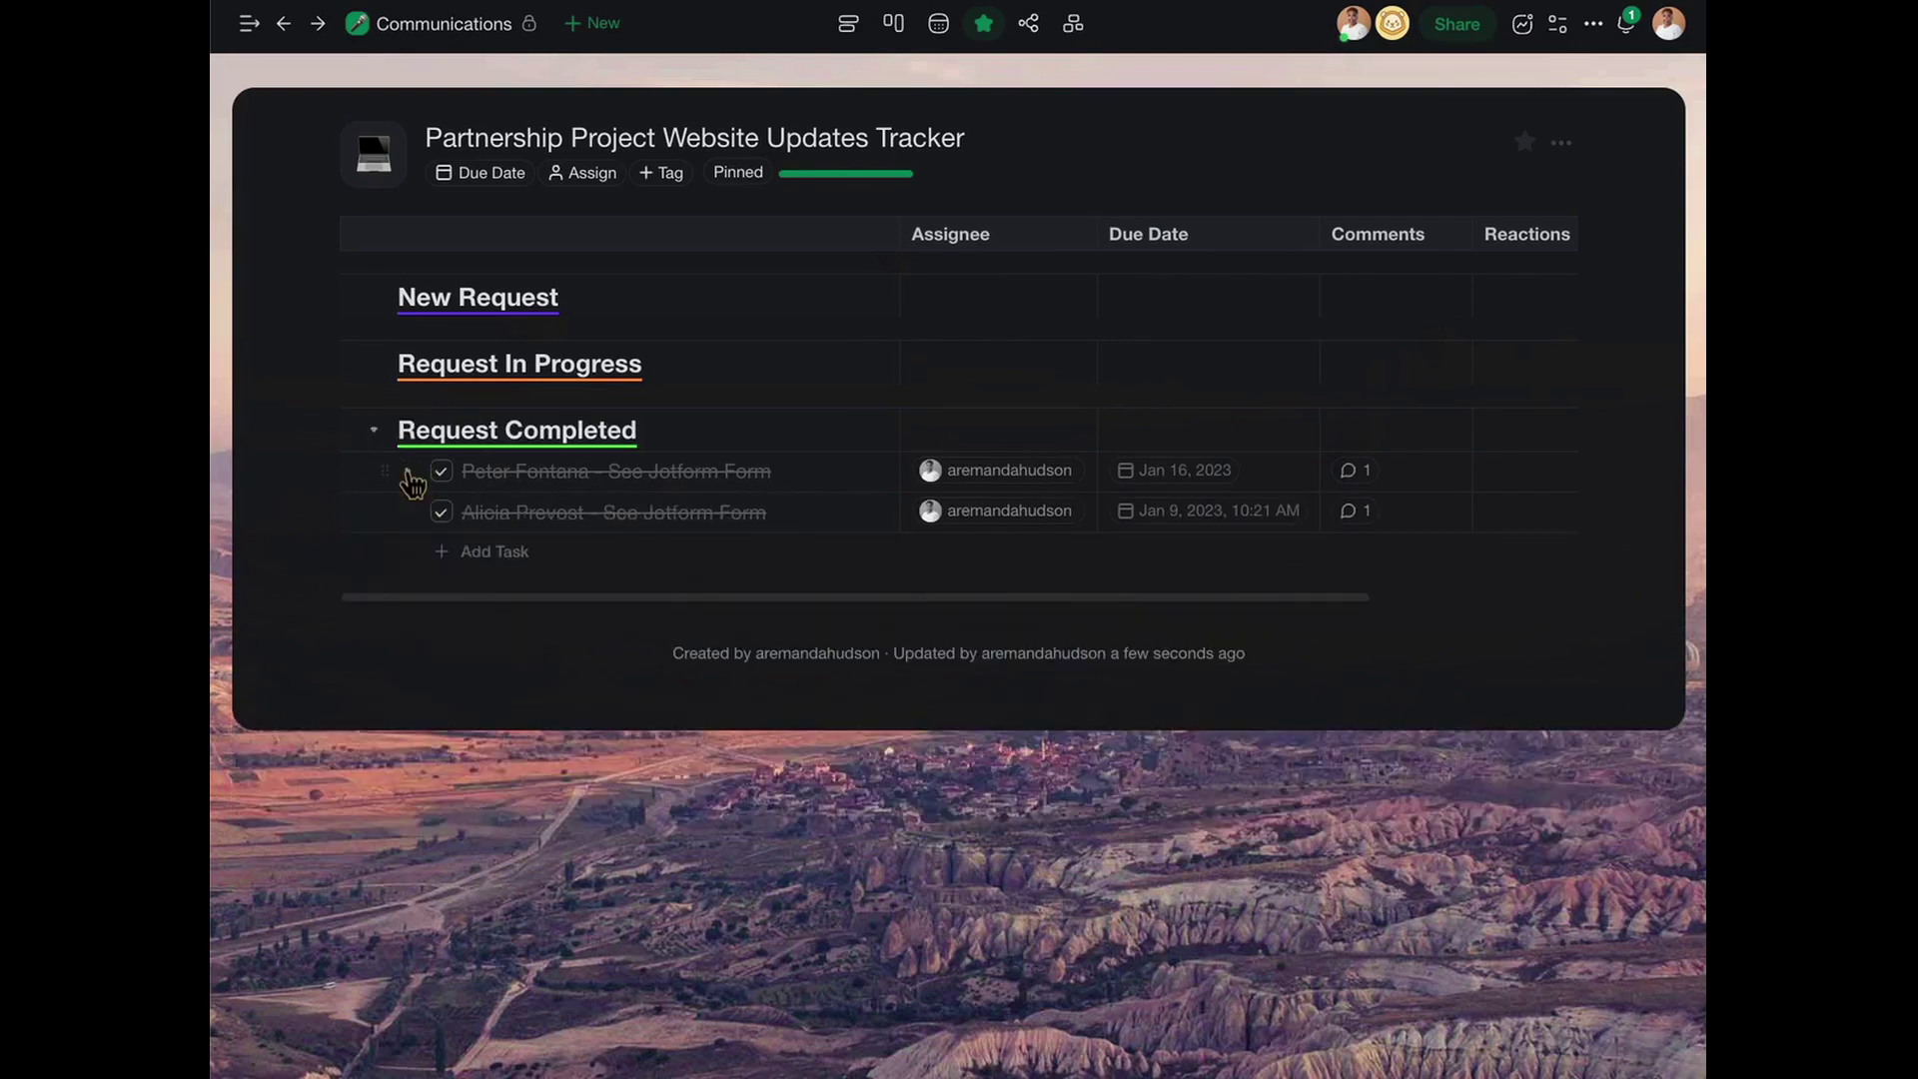
pyautogui.click(410, 473)
pyautogui.click(409, 473)
pyautogui.click(408, 473)
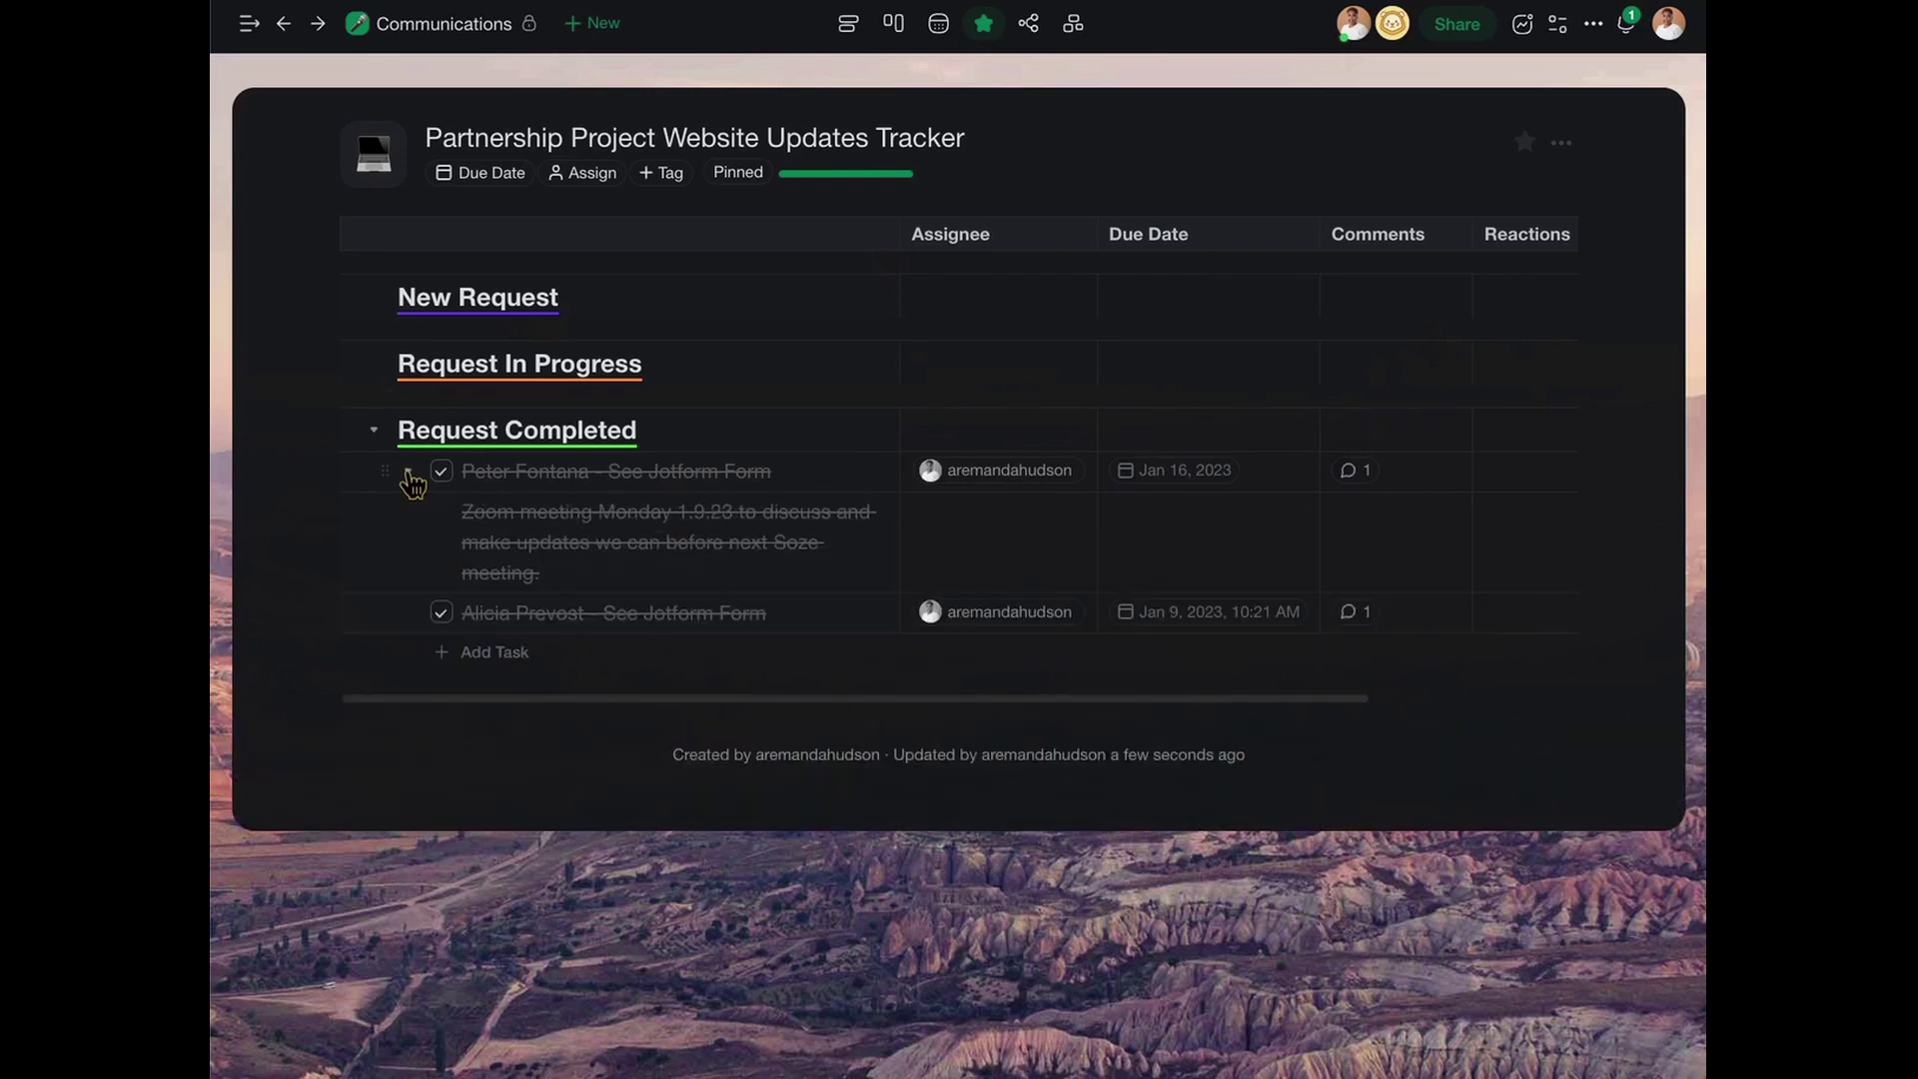
pyautogui.click(409, 474)
pyautogui.click(409, 474)
pyautogui.click(410, 474)
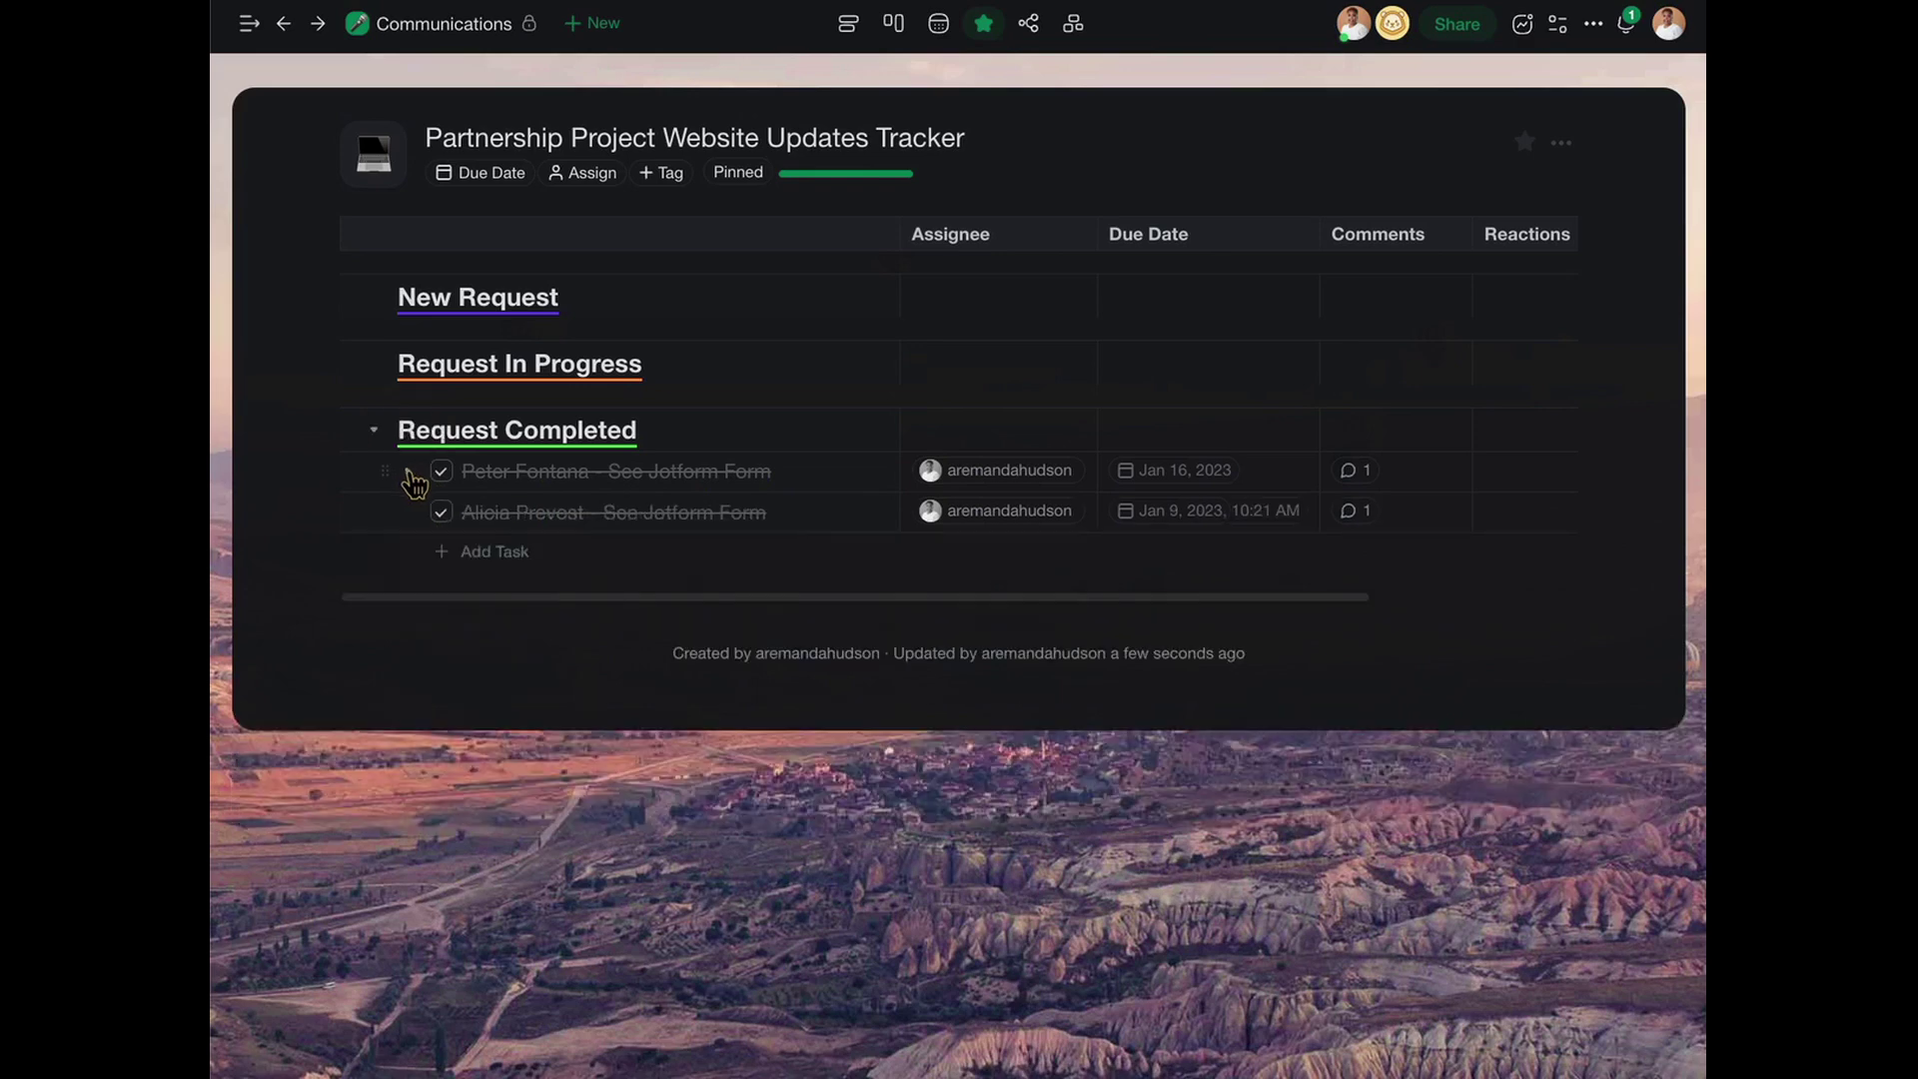
pyautogui.click(410, 474)
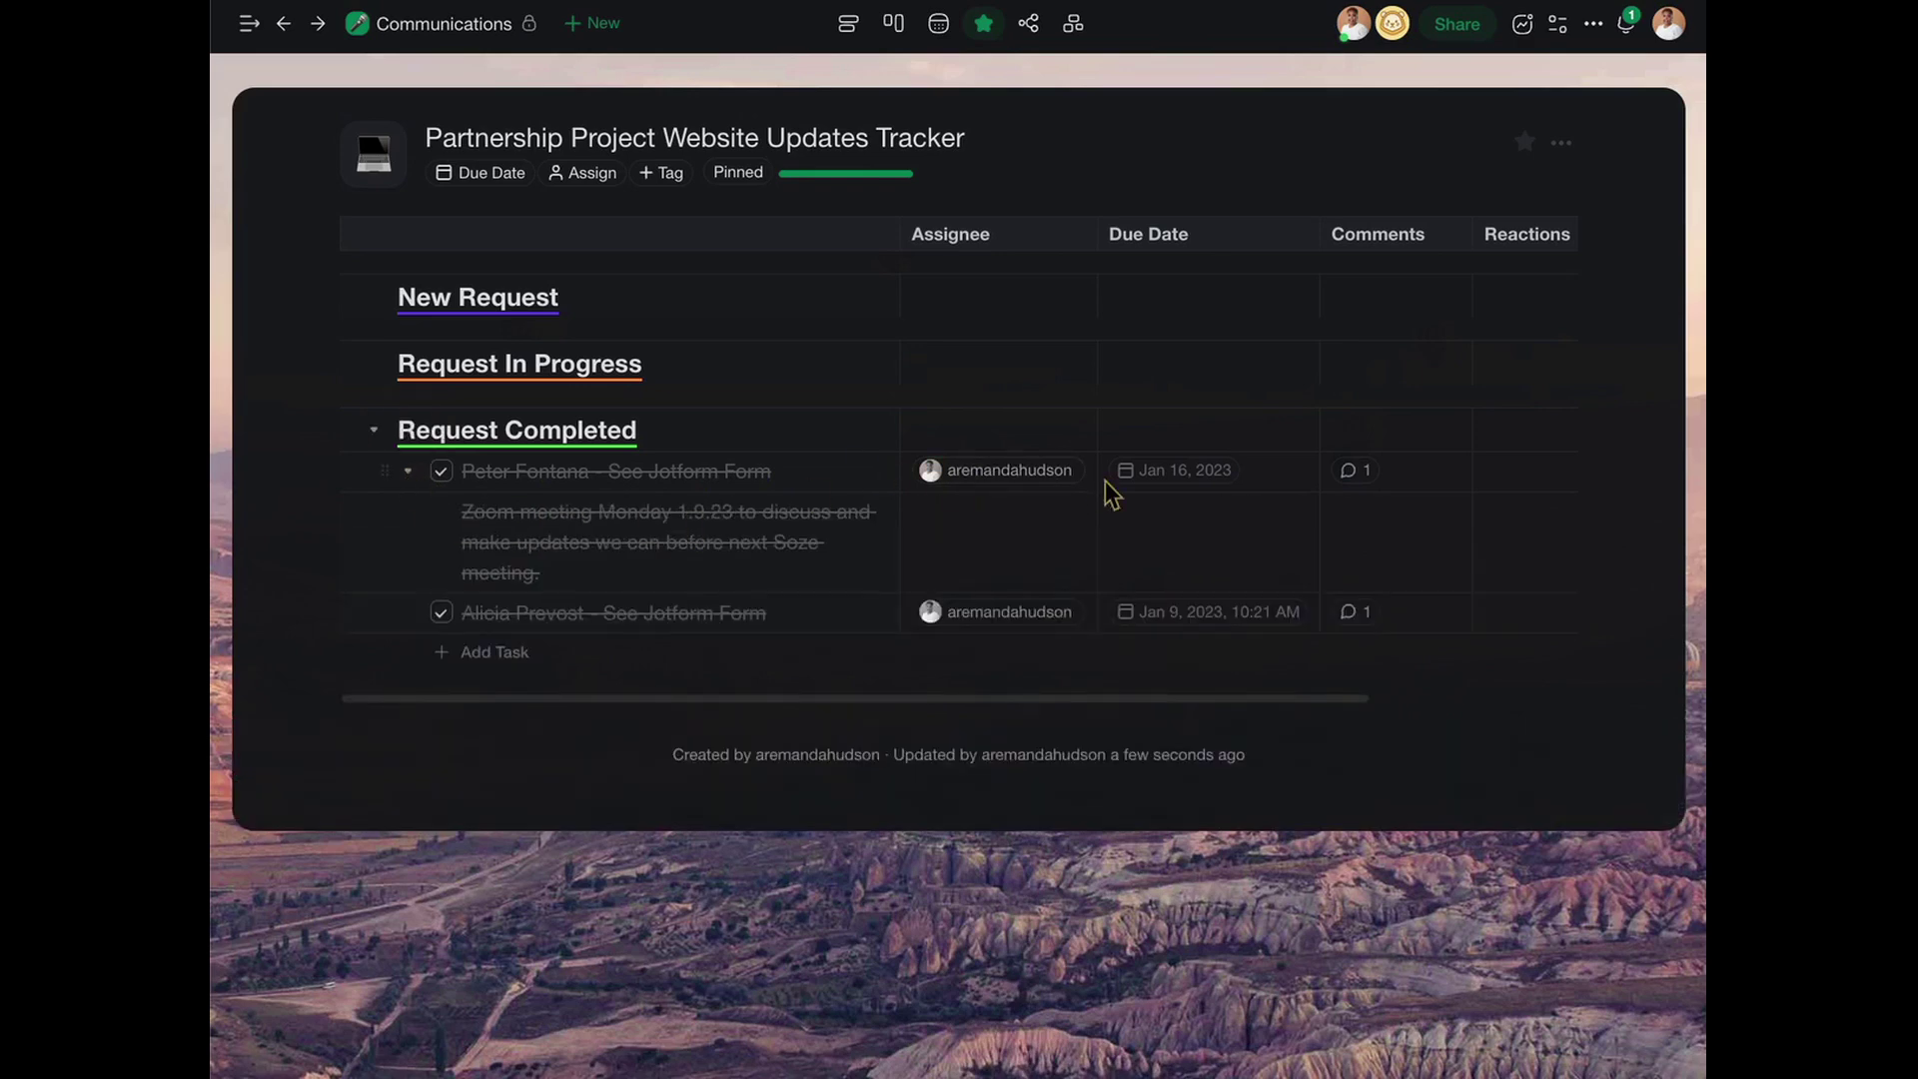
# Return to the Communications folder and list its seven templates.
pyautogui.click(446, 36)
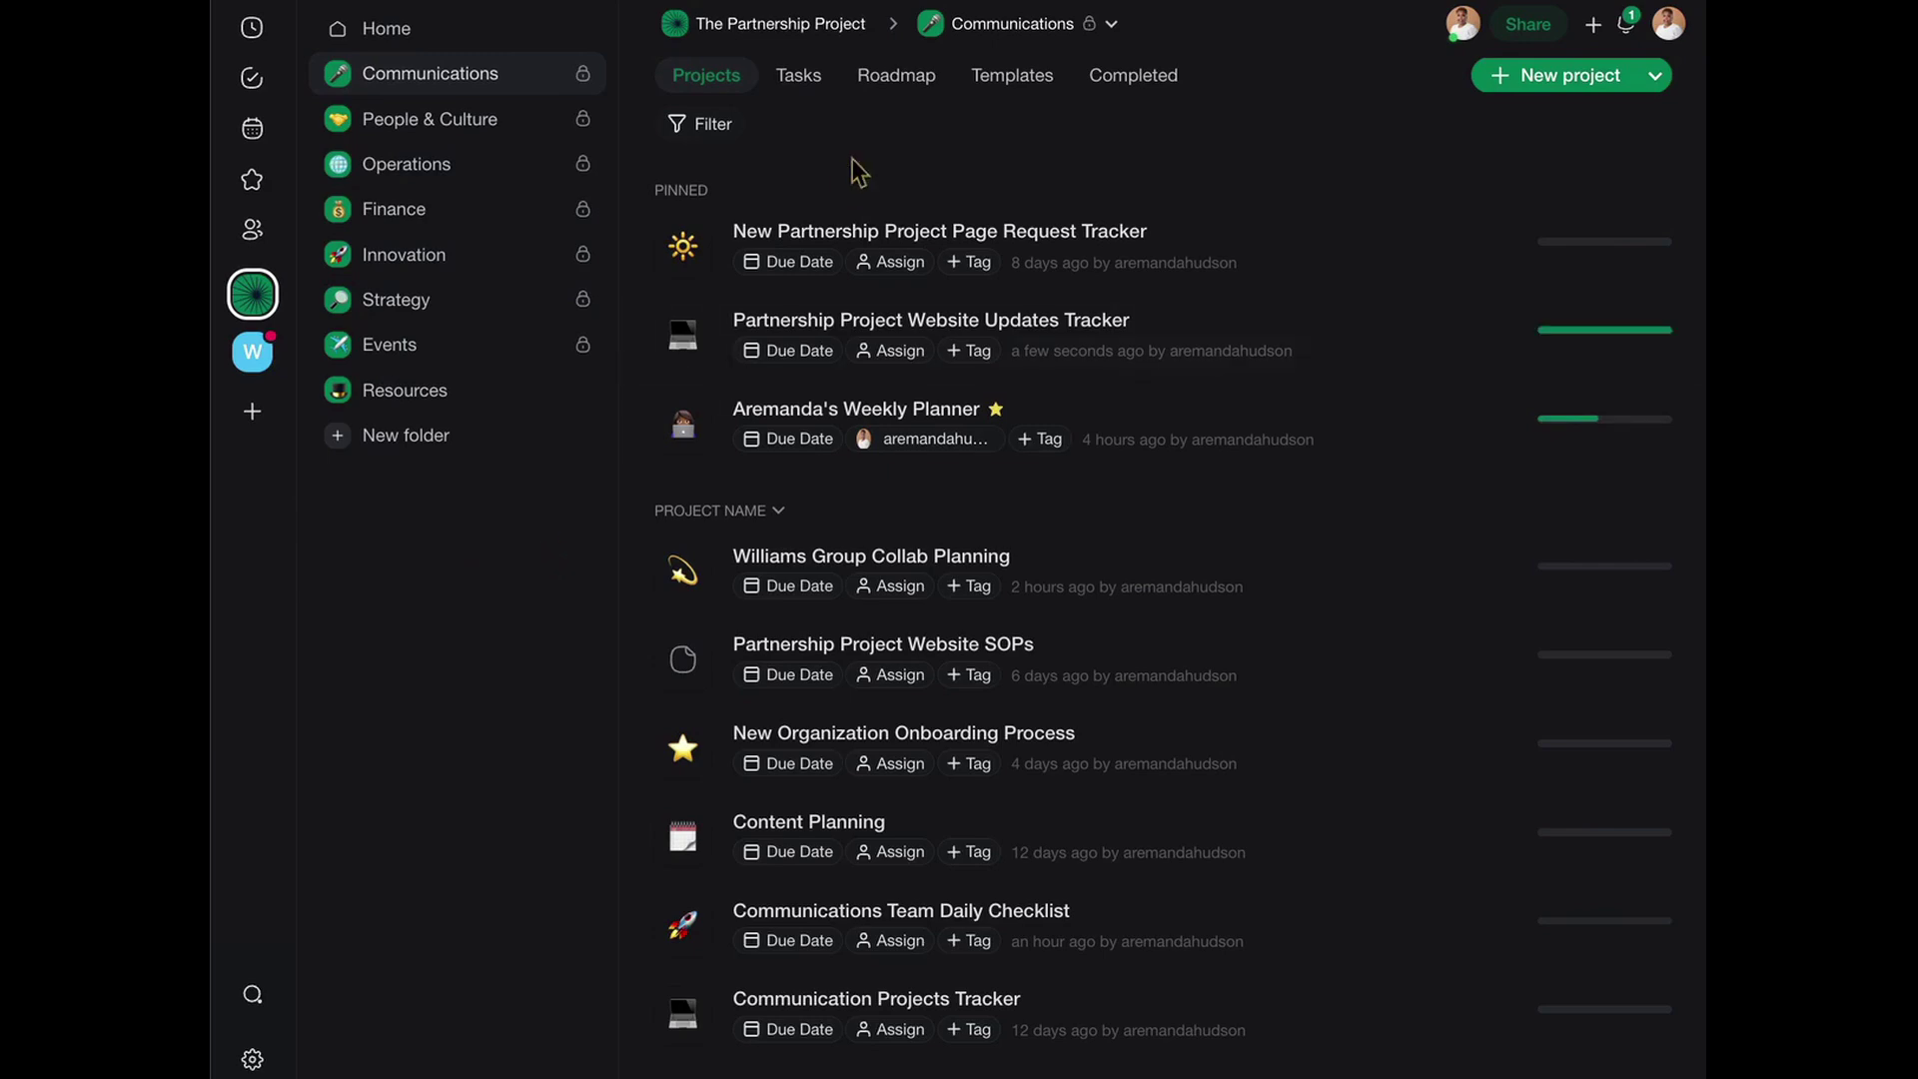
pyautogui.click(1011, 80)
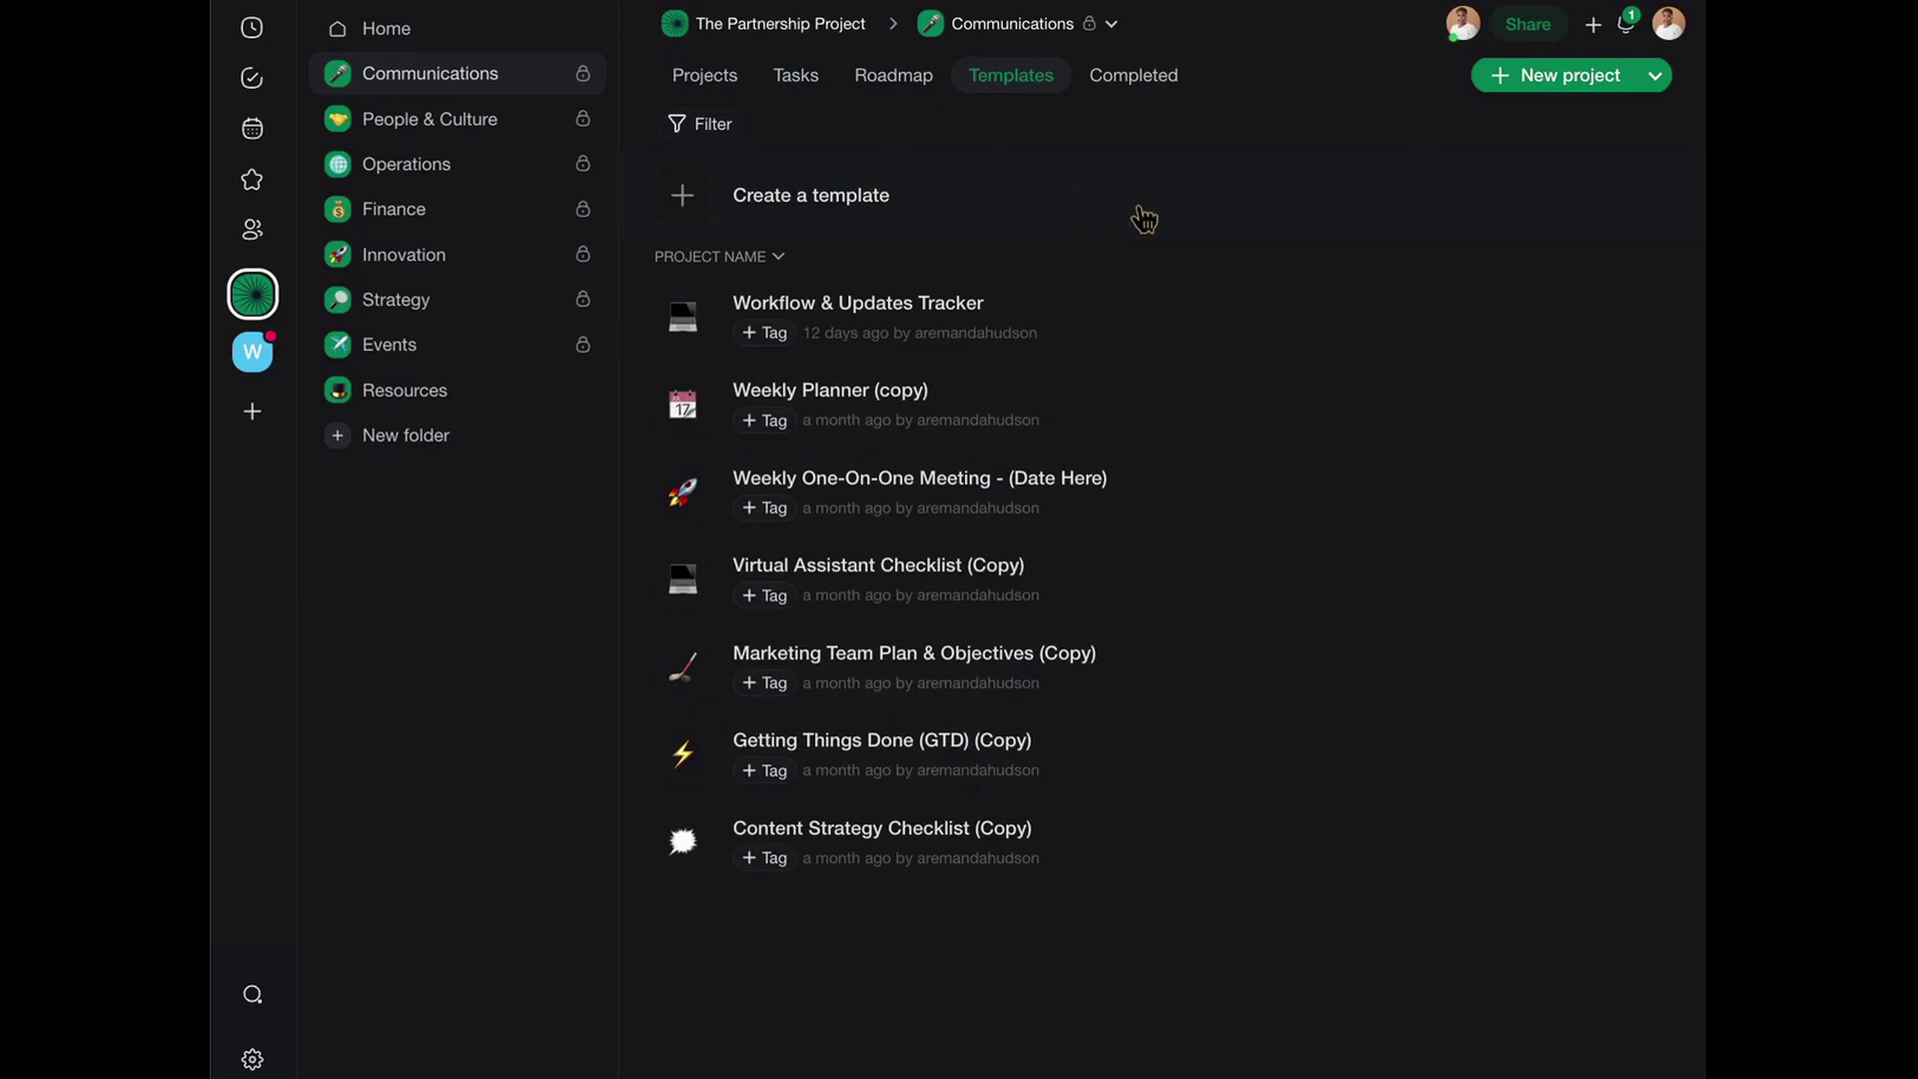
# Cancel a new template and the Quick Add dialog, then show the folder's projects again.
pyautogui.click(800, 205)
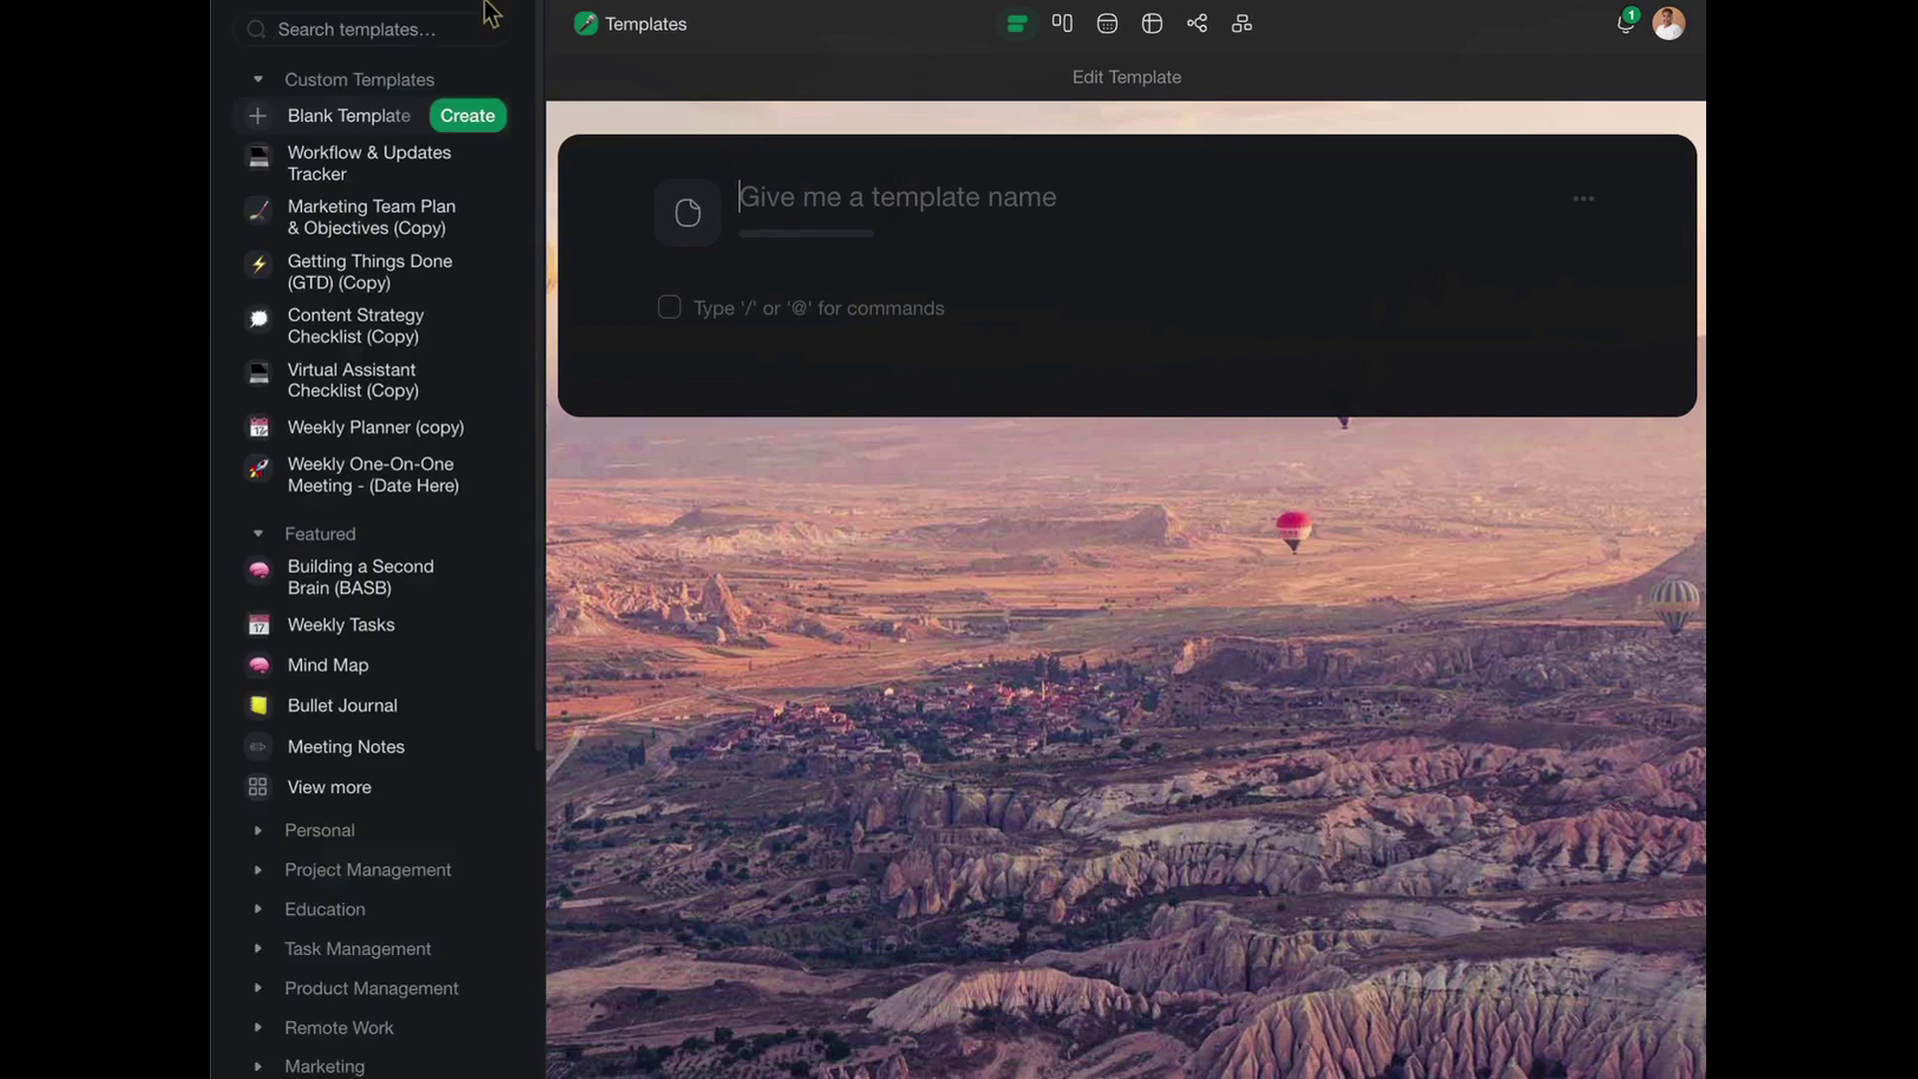
pyautogui.press('Escape')
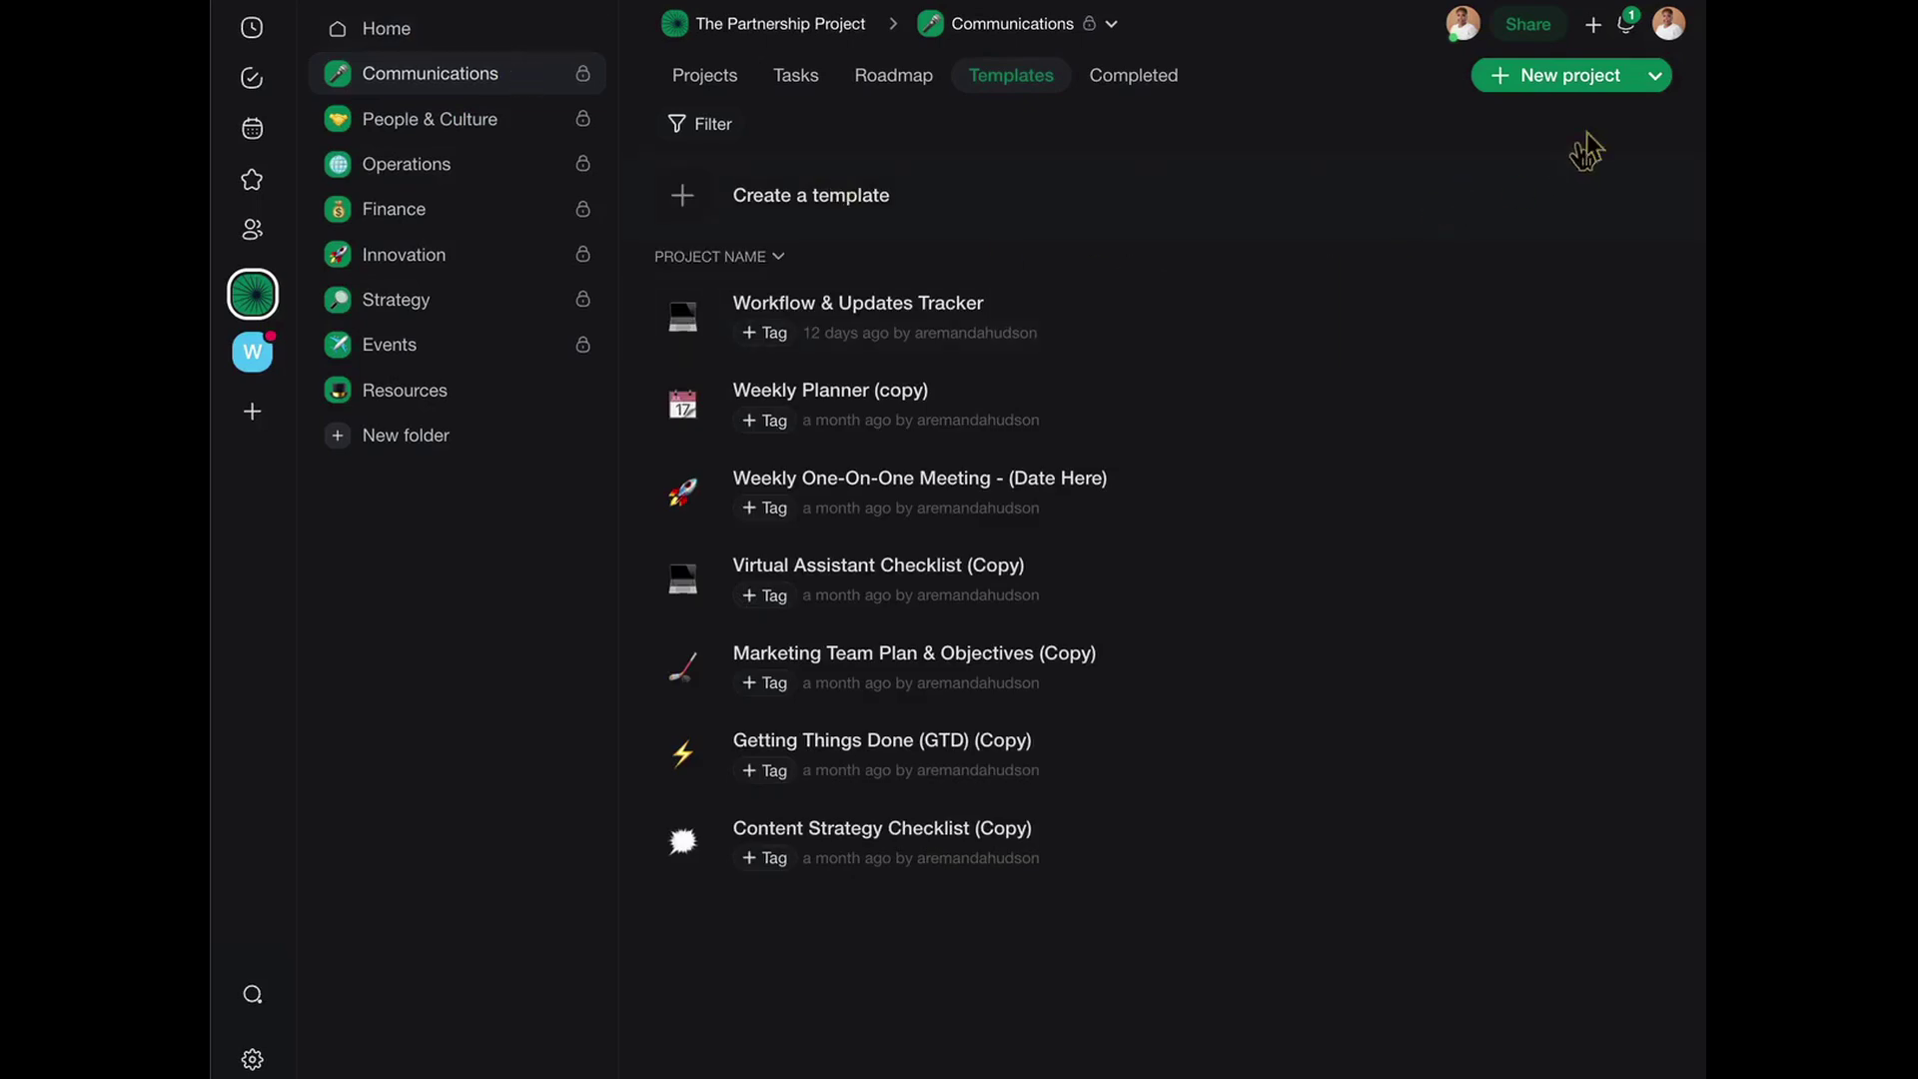
pyautogui.click(1599, 28)
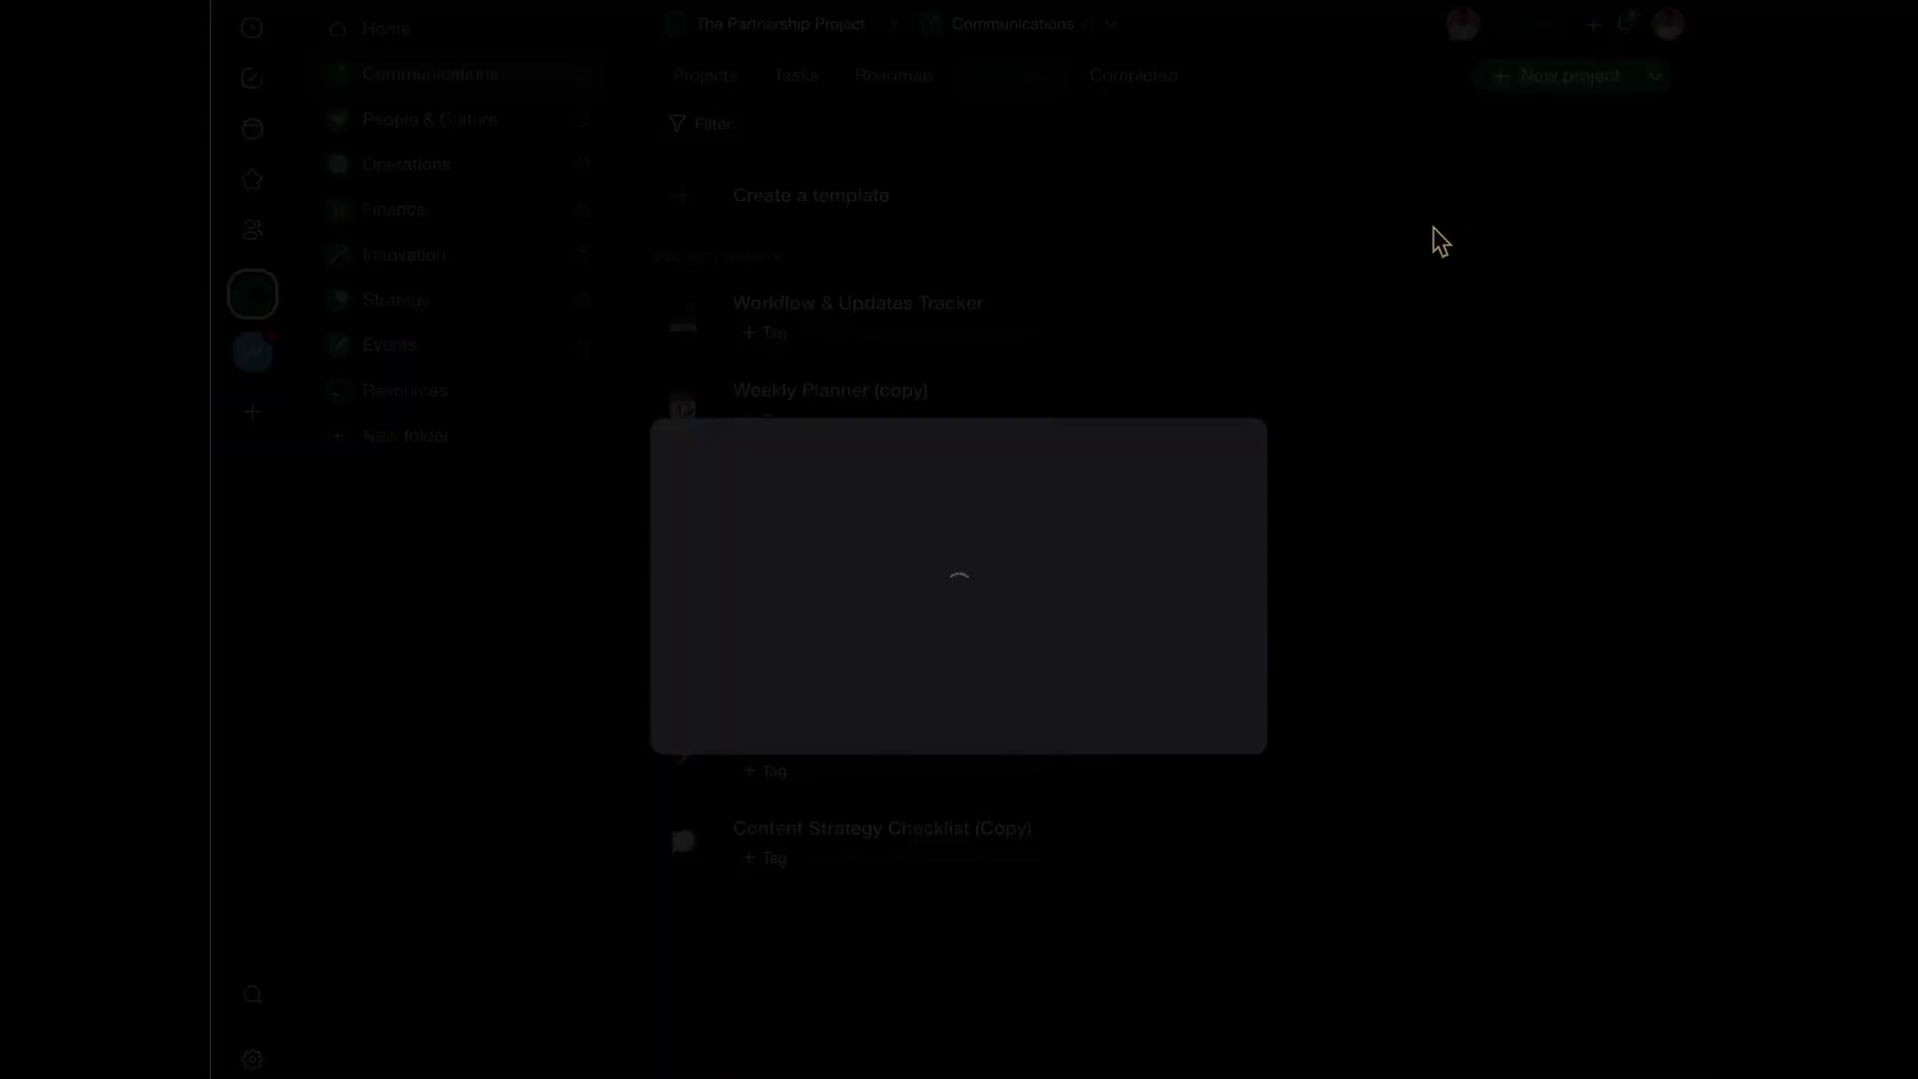
pyautogui.click(1341, 222)
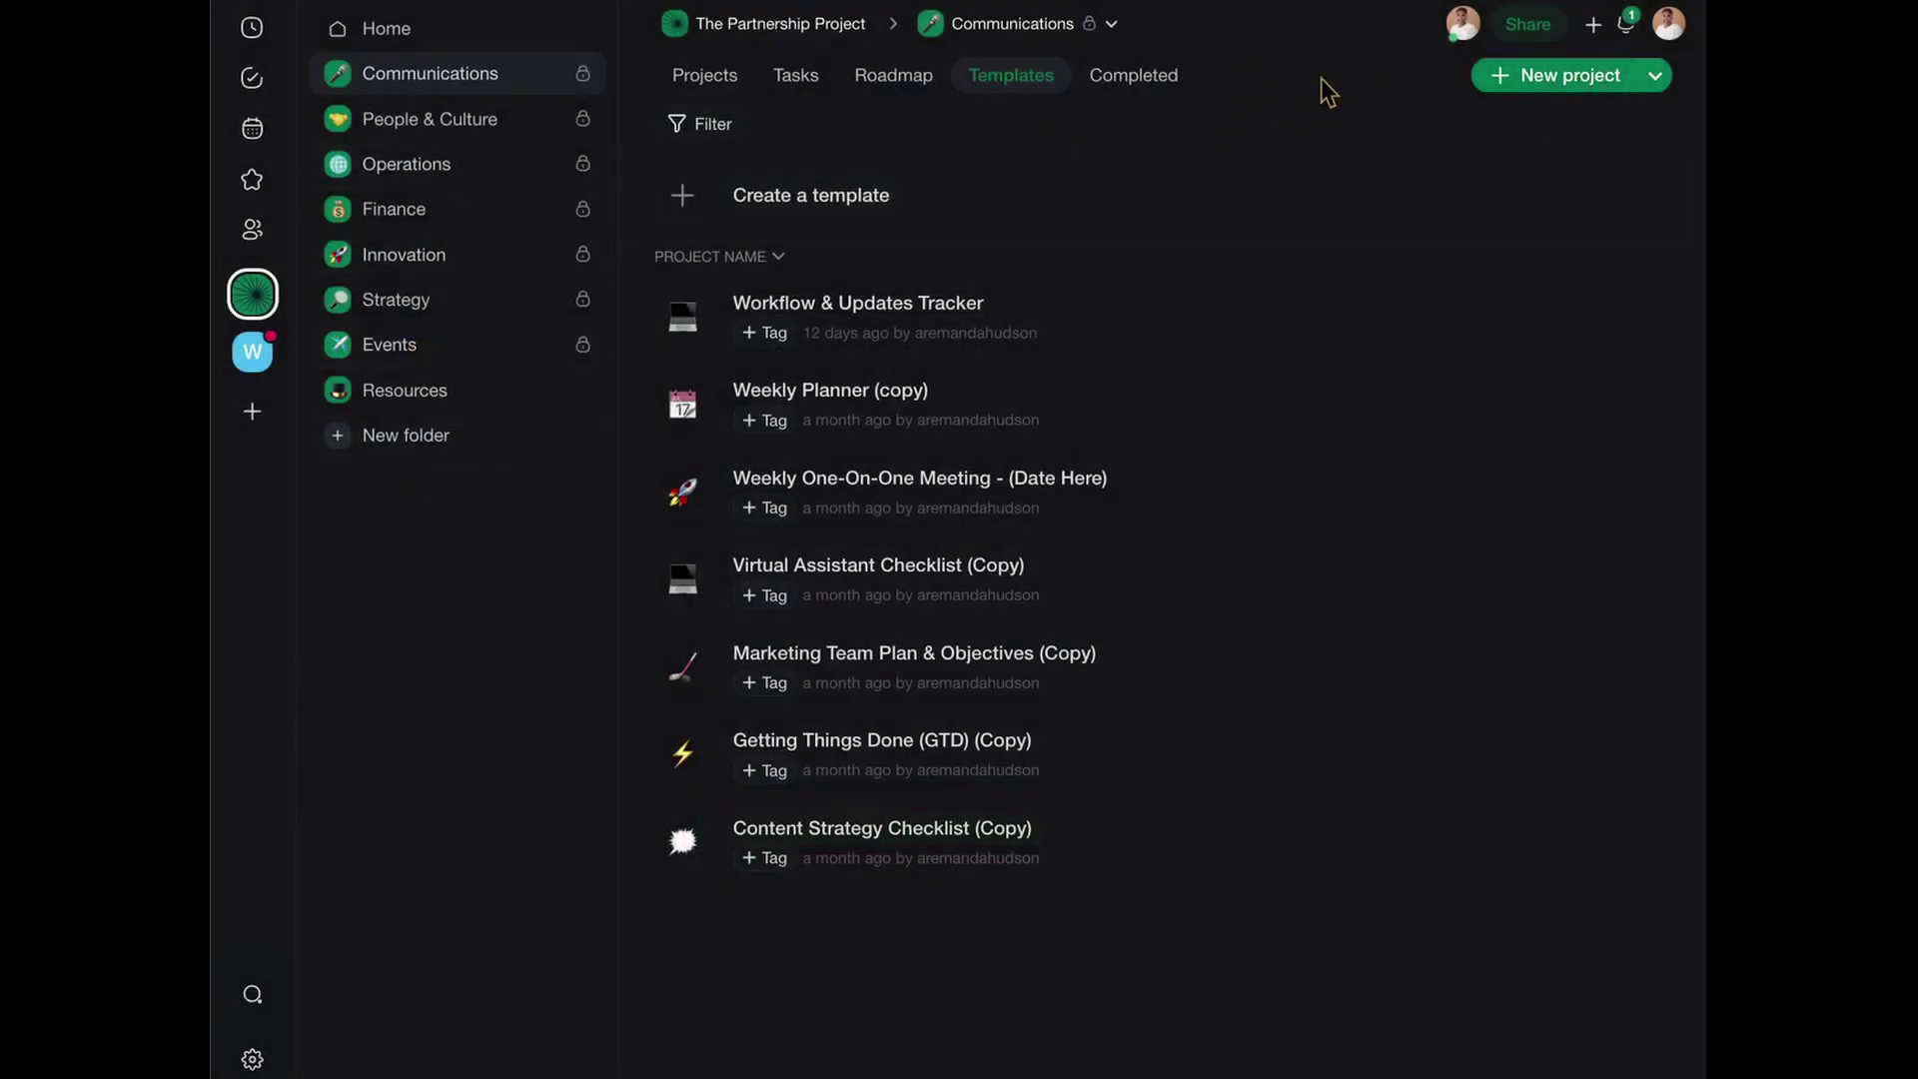
pyautogui.click(703, 77)
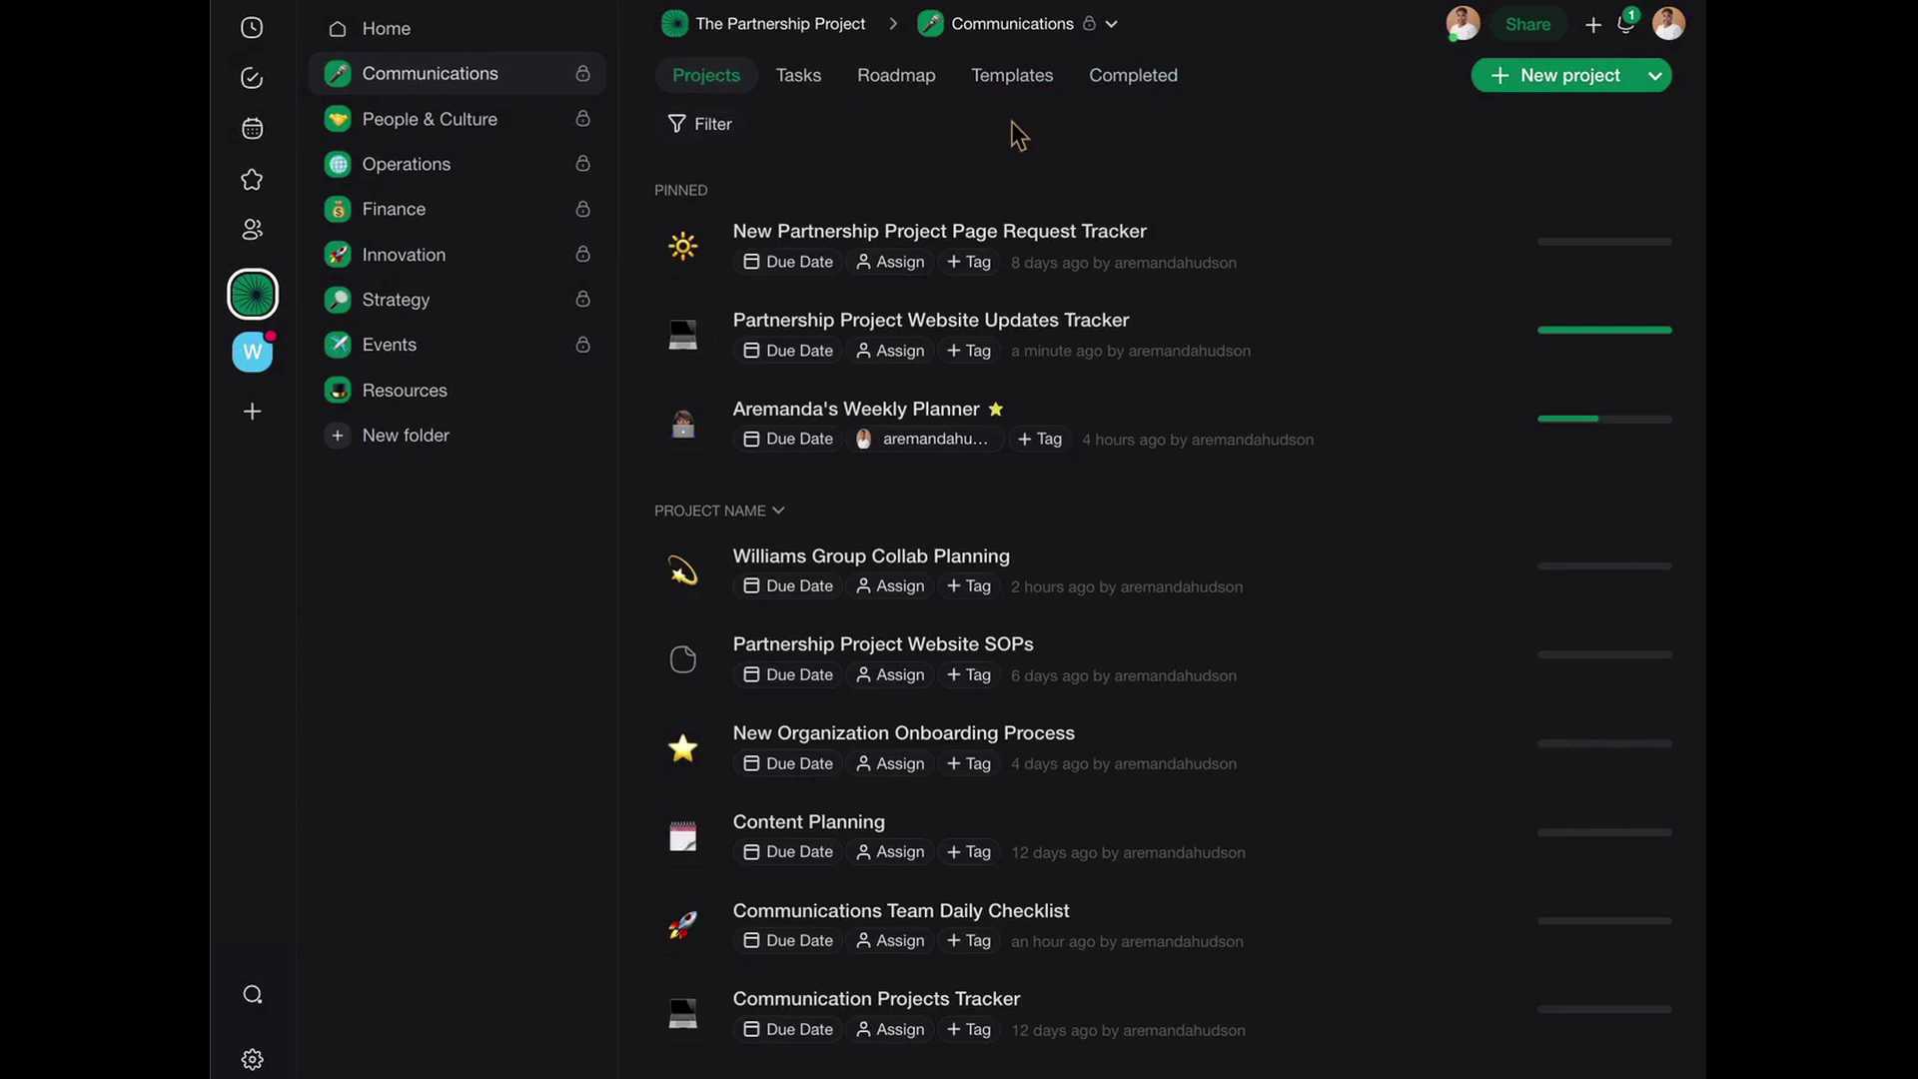
# Open the Templates gallery from the account menu and browse Featured templates like Weekly Tasks.
pyautogui.click(1671, 26)
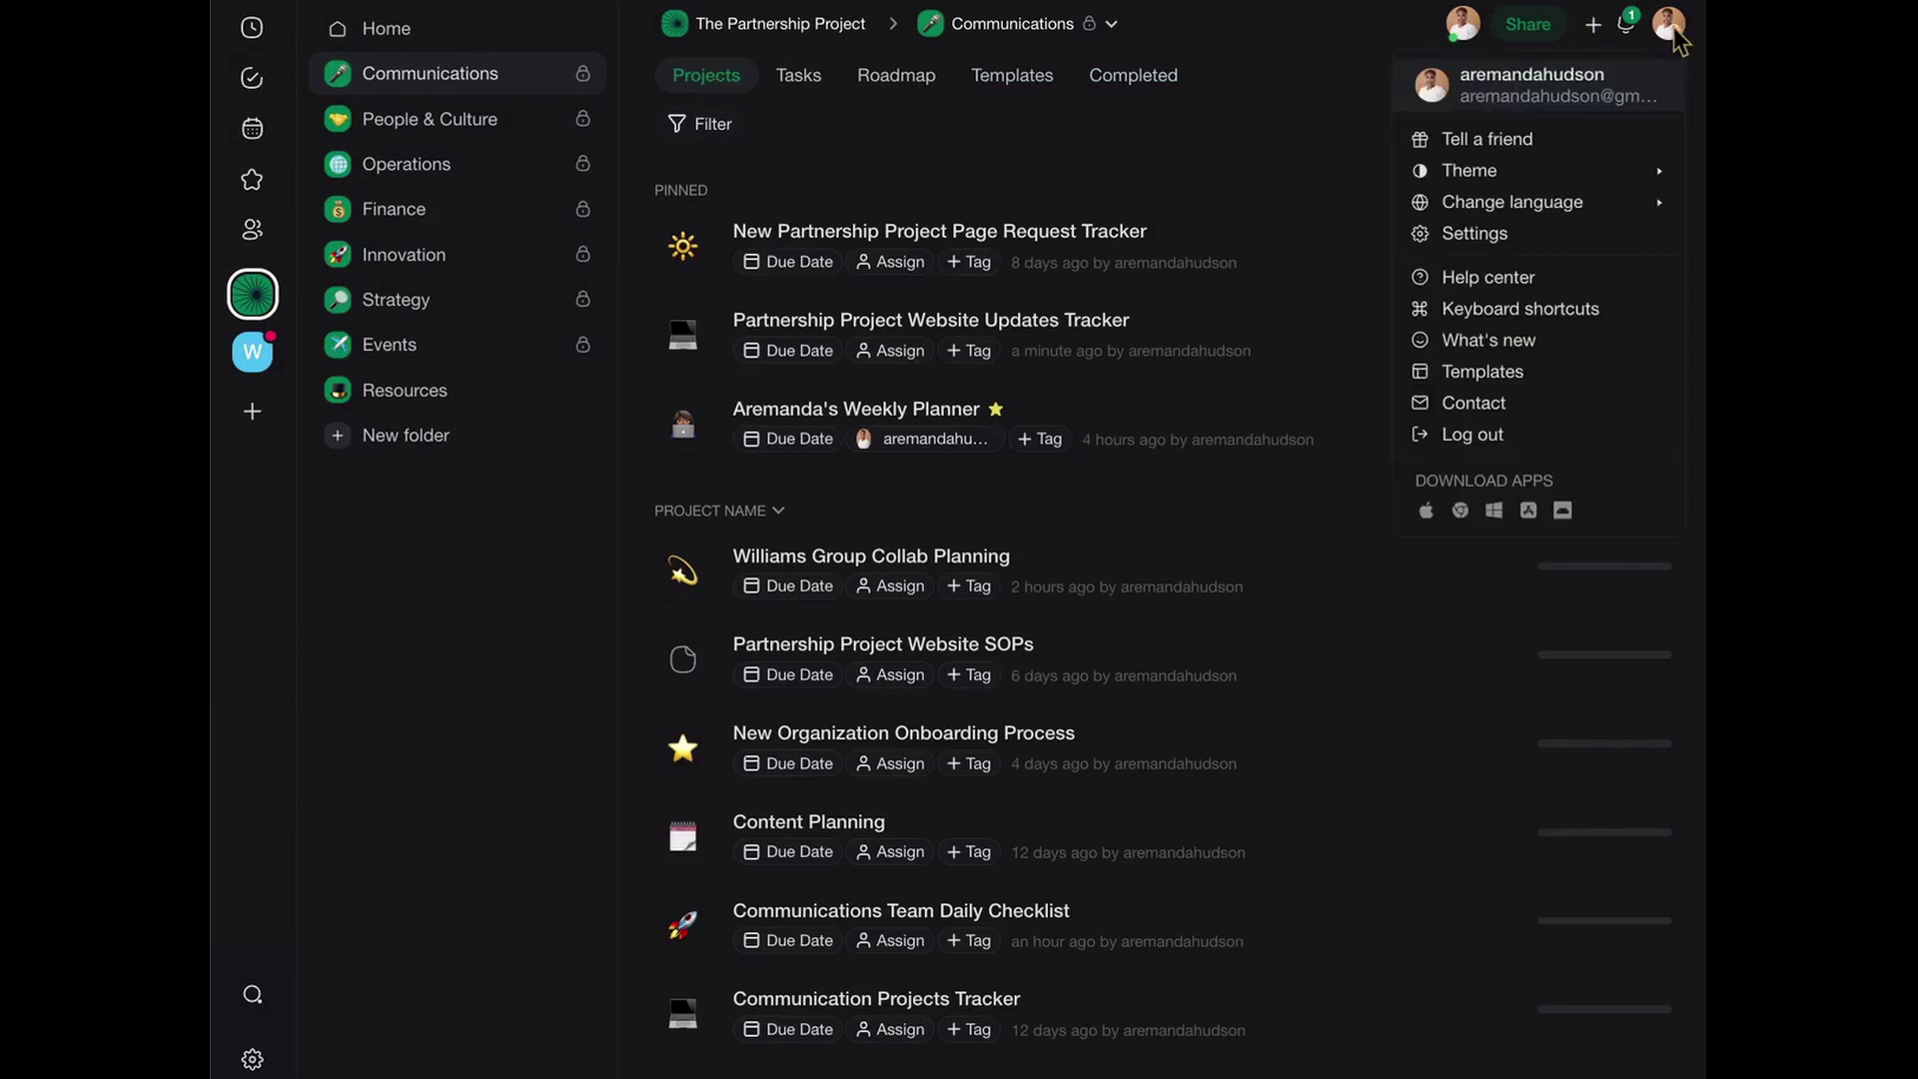
pyautogui.click(1484, 371)
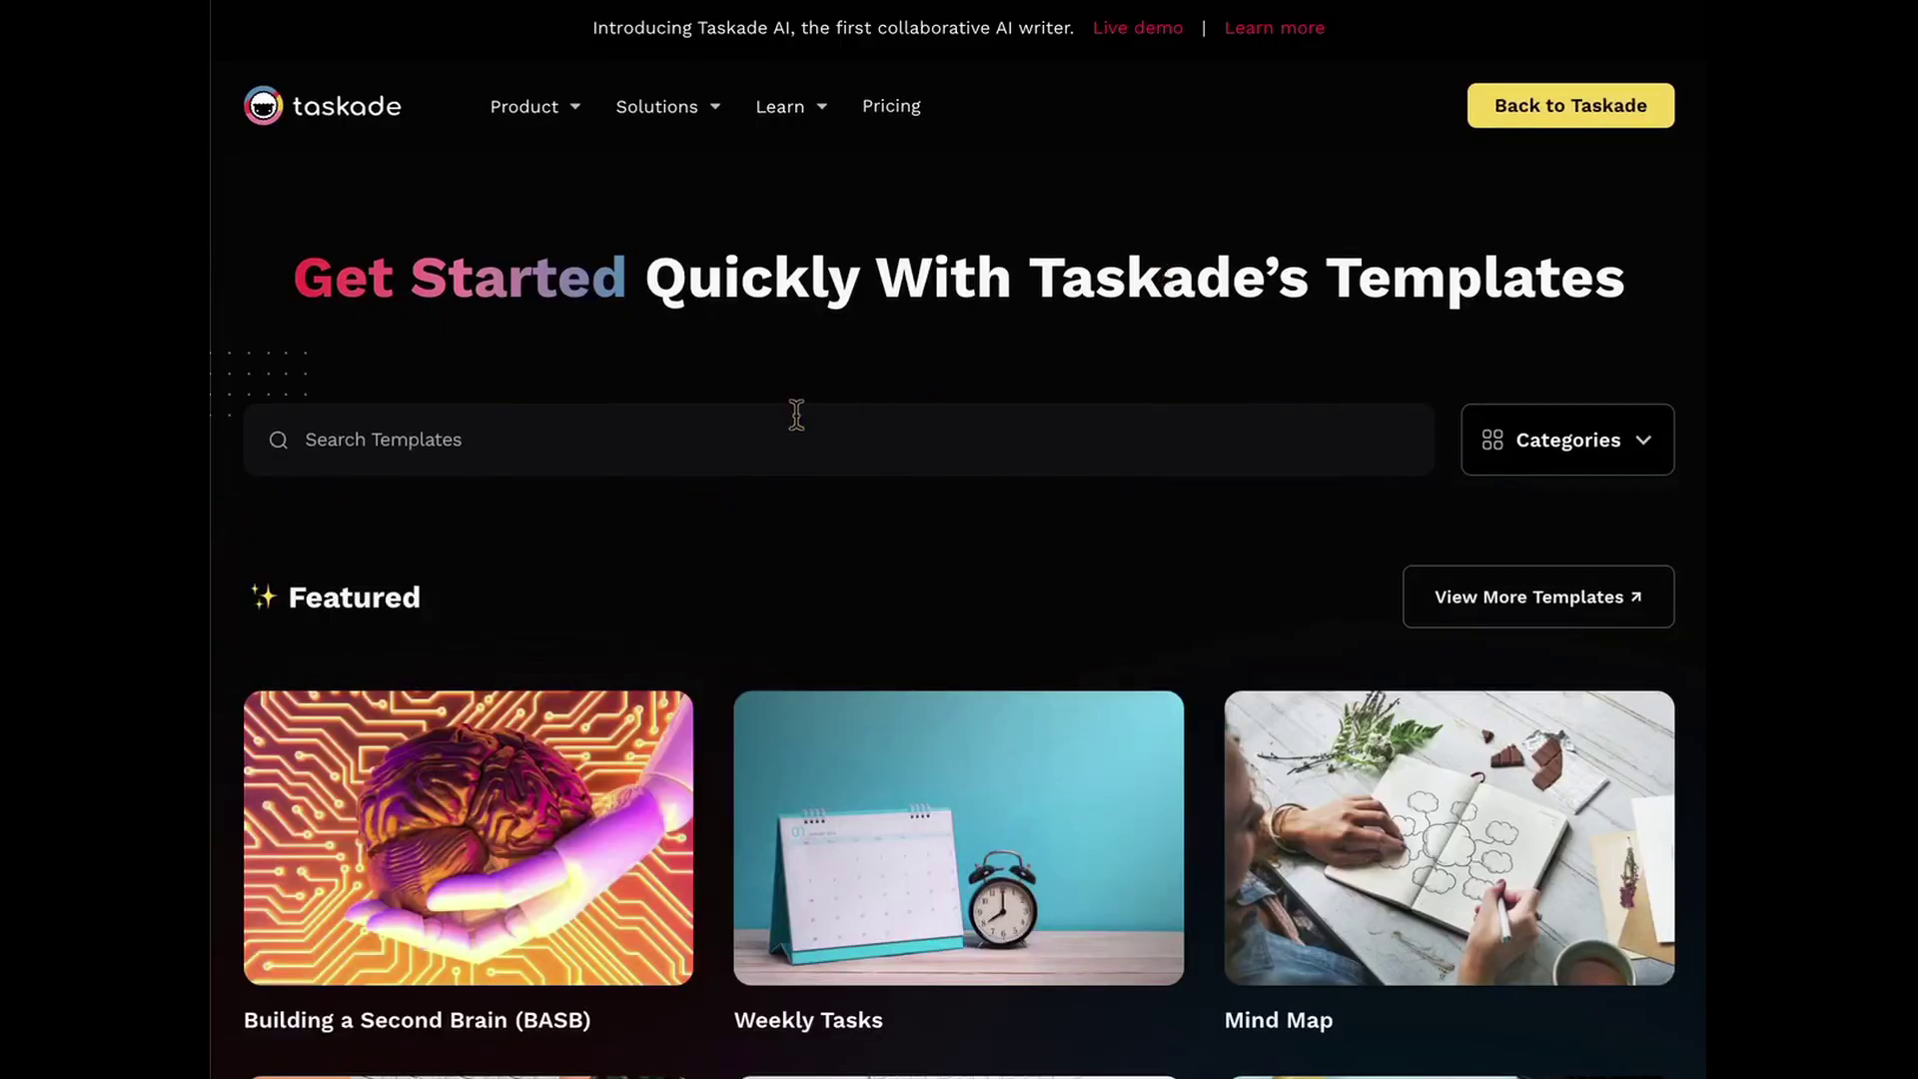
pyautogui.scroll(-8, 795, 409)
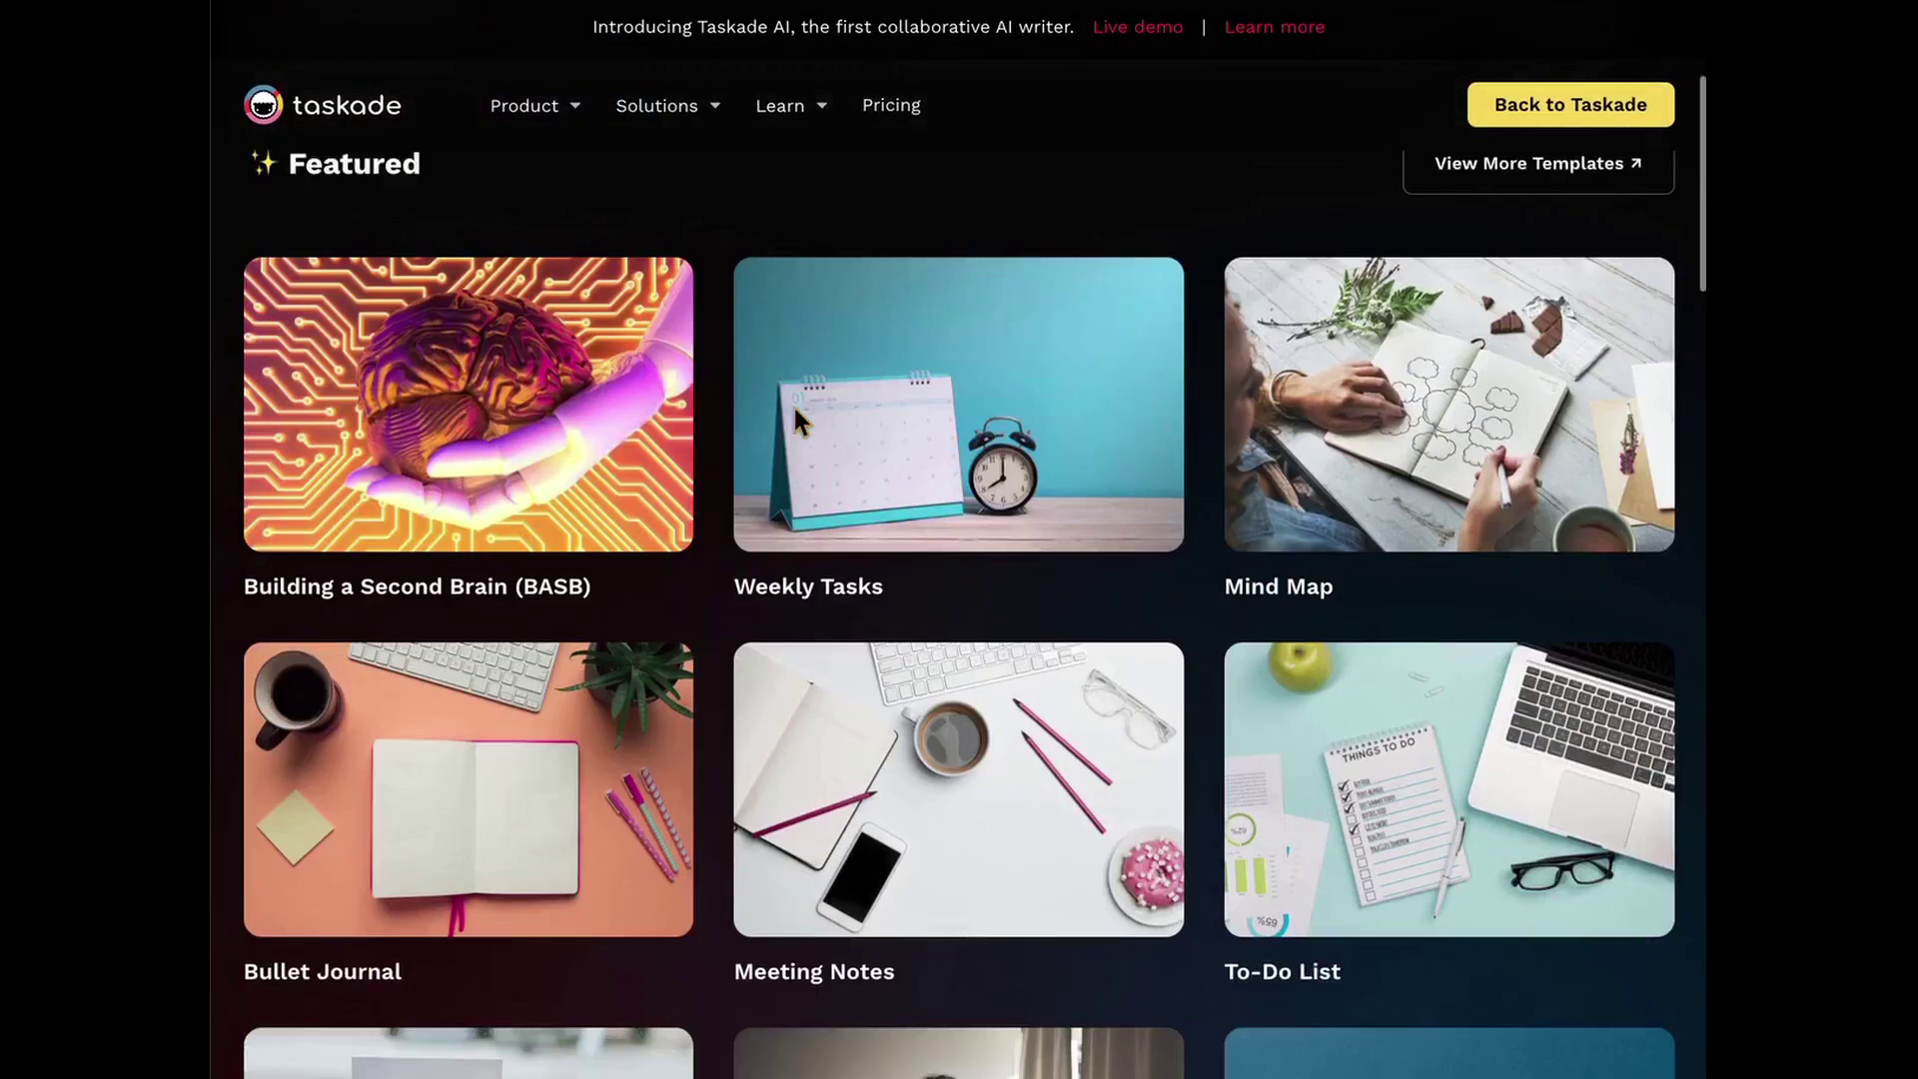
pyautogui.scroll(-6, 707, 489)
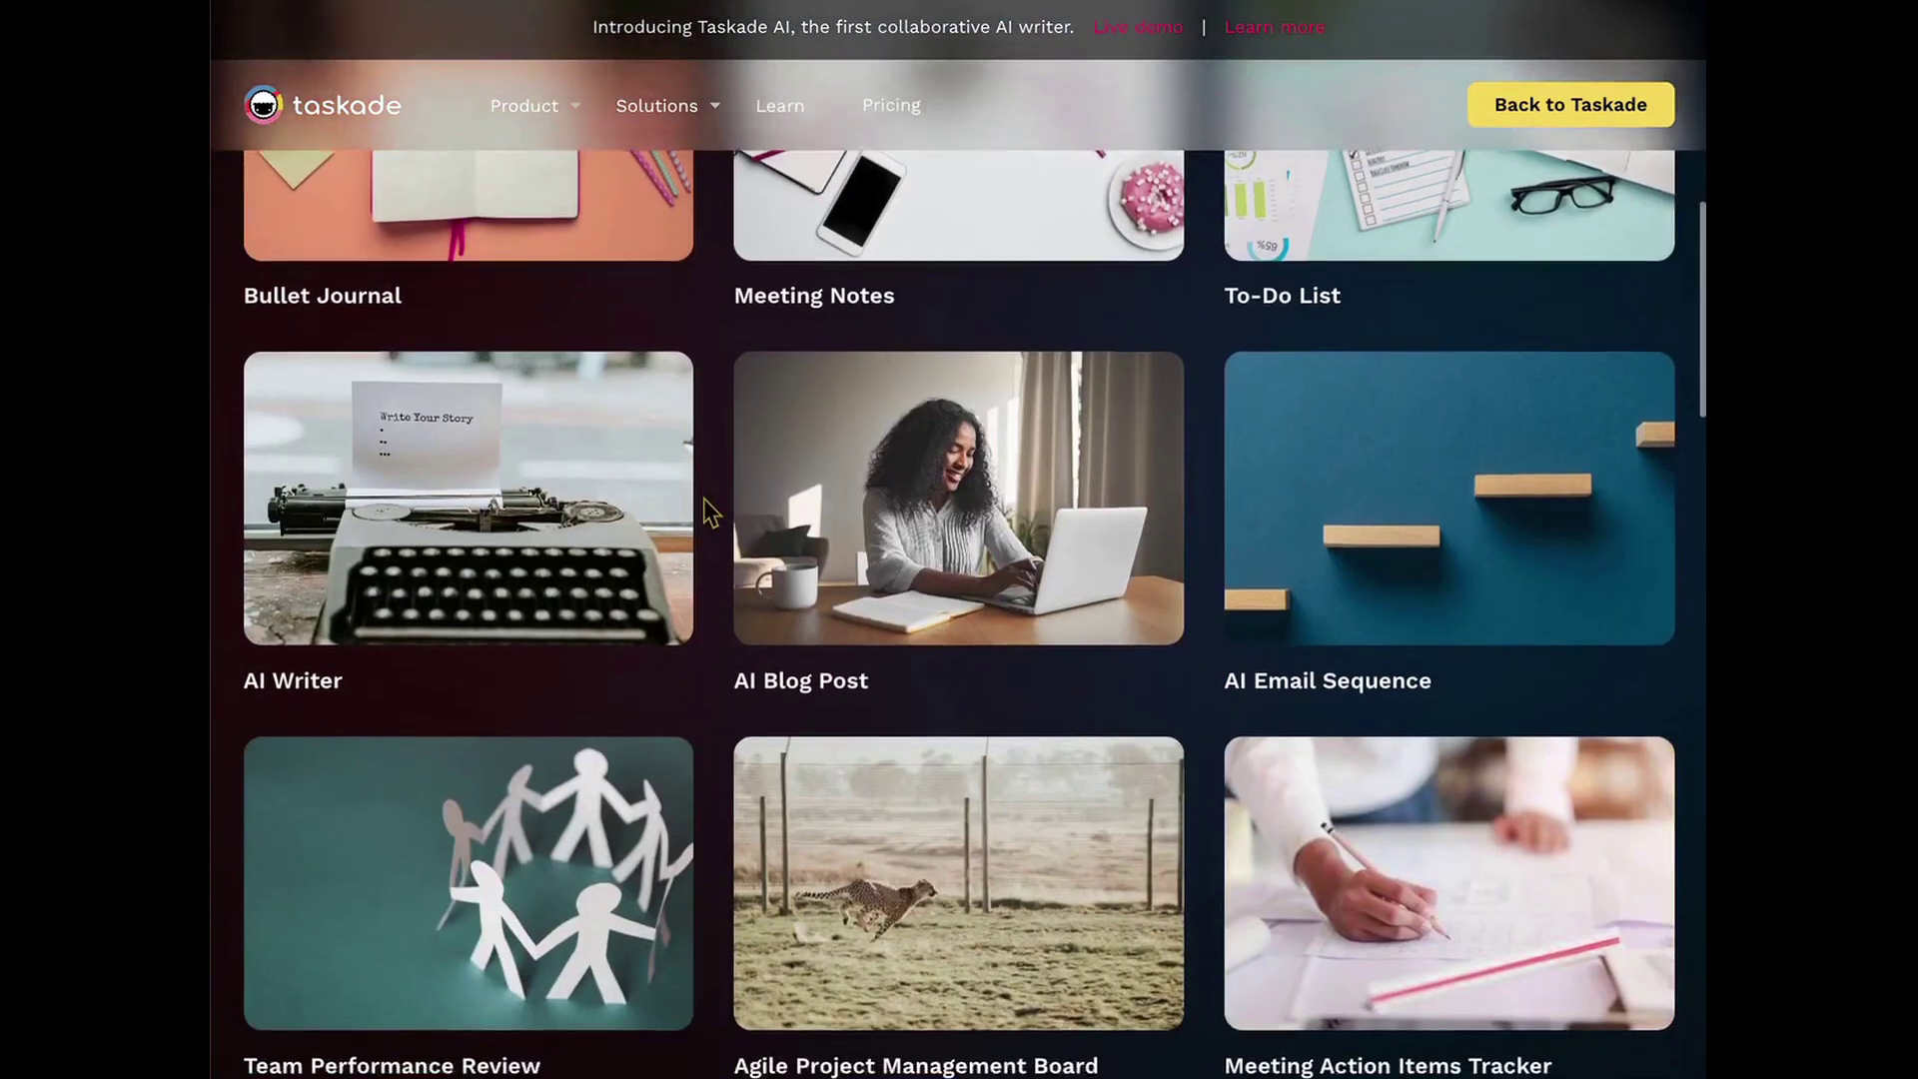
pyautogui.scroll(-10, 705, 499)
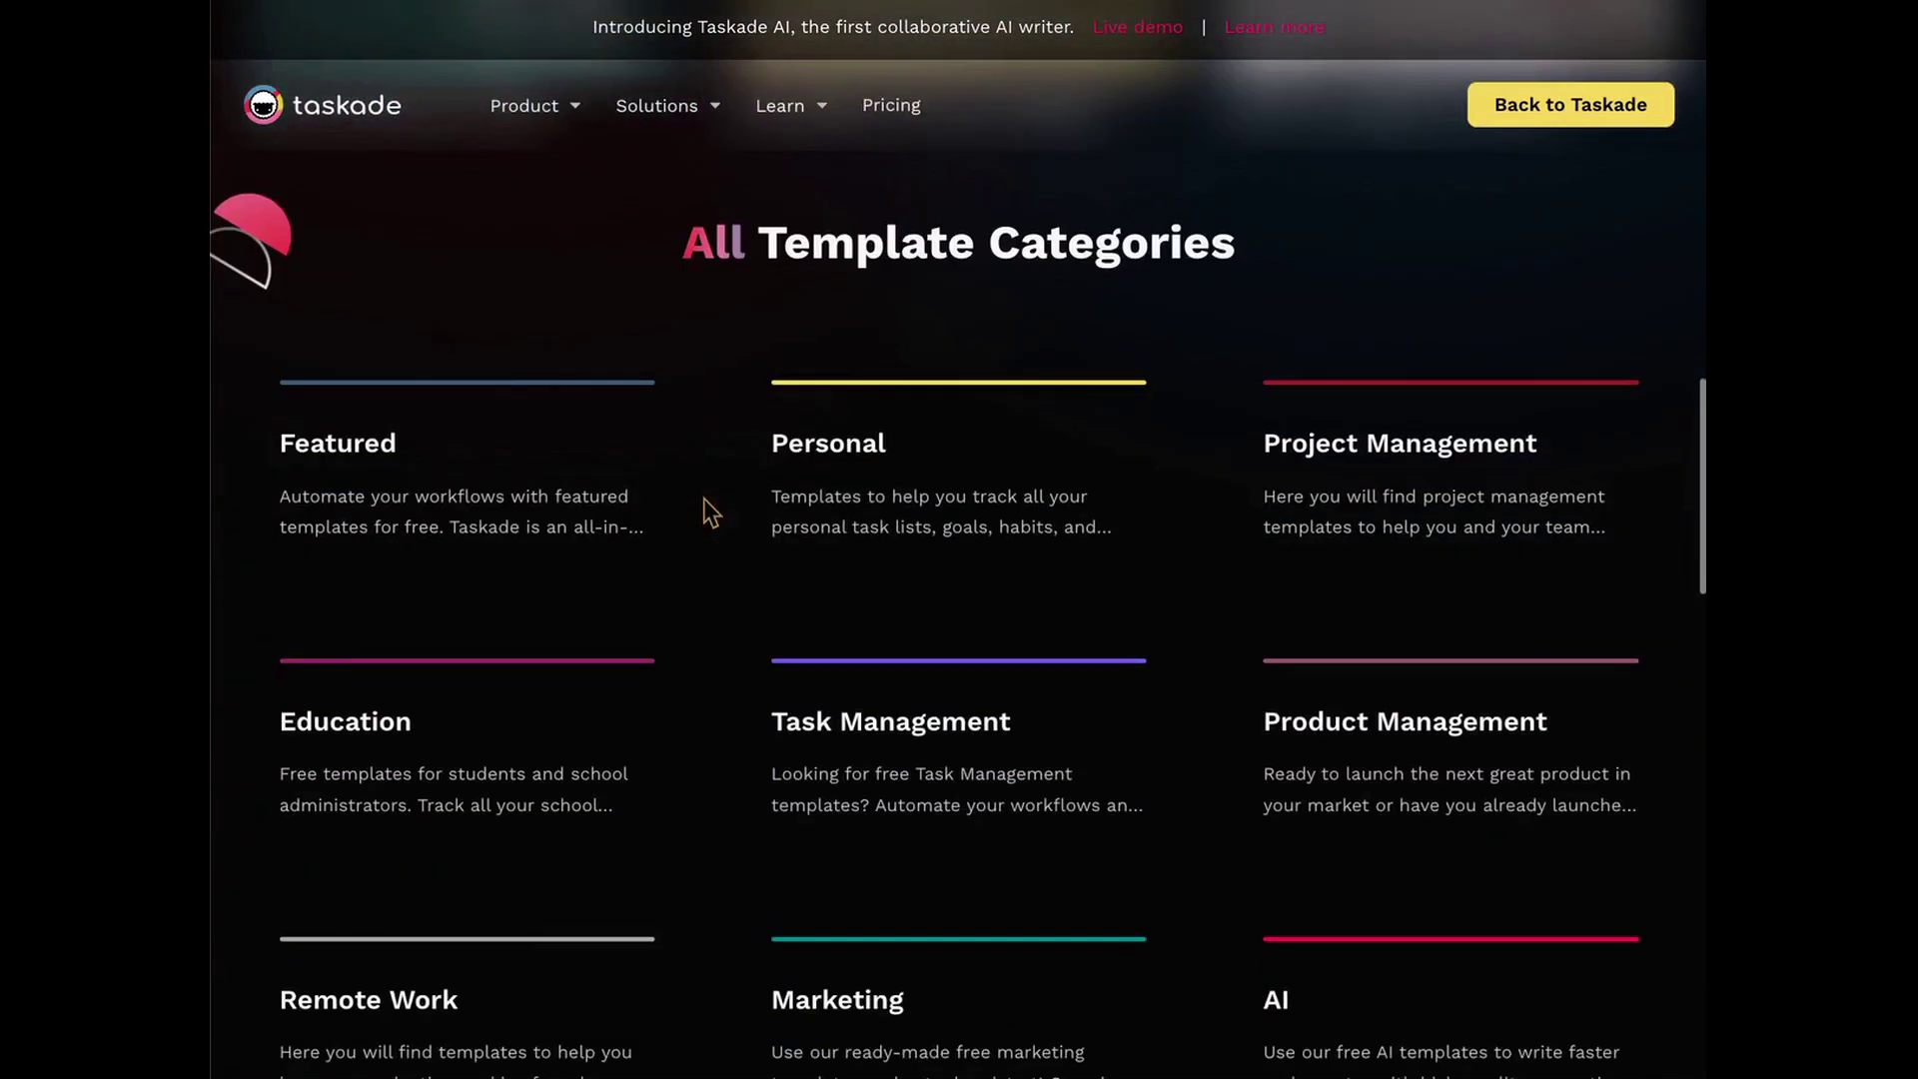
pyautogui.scroll(-7, 703, 499)
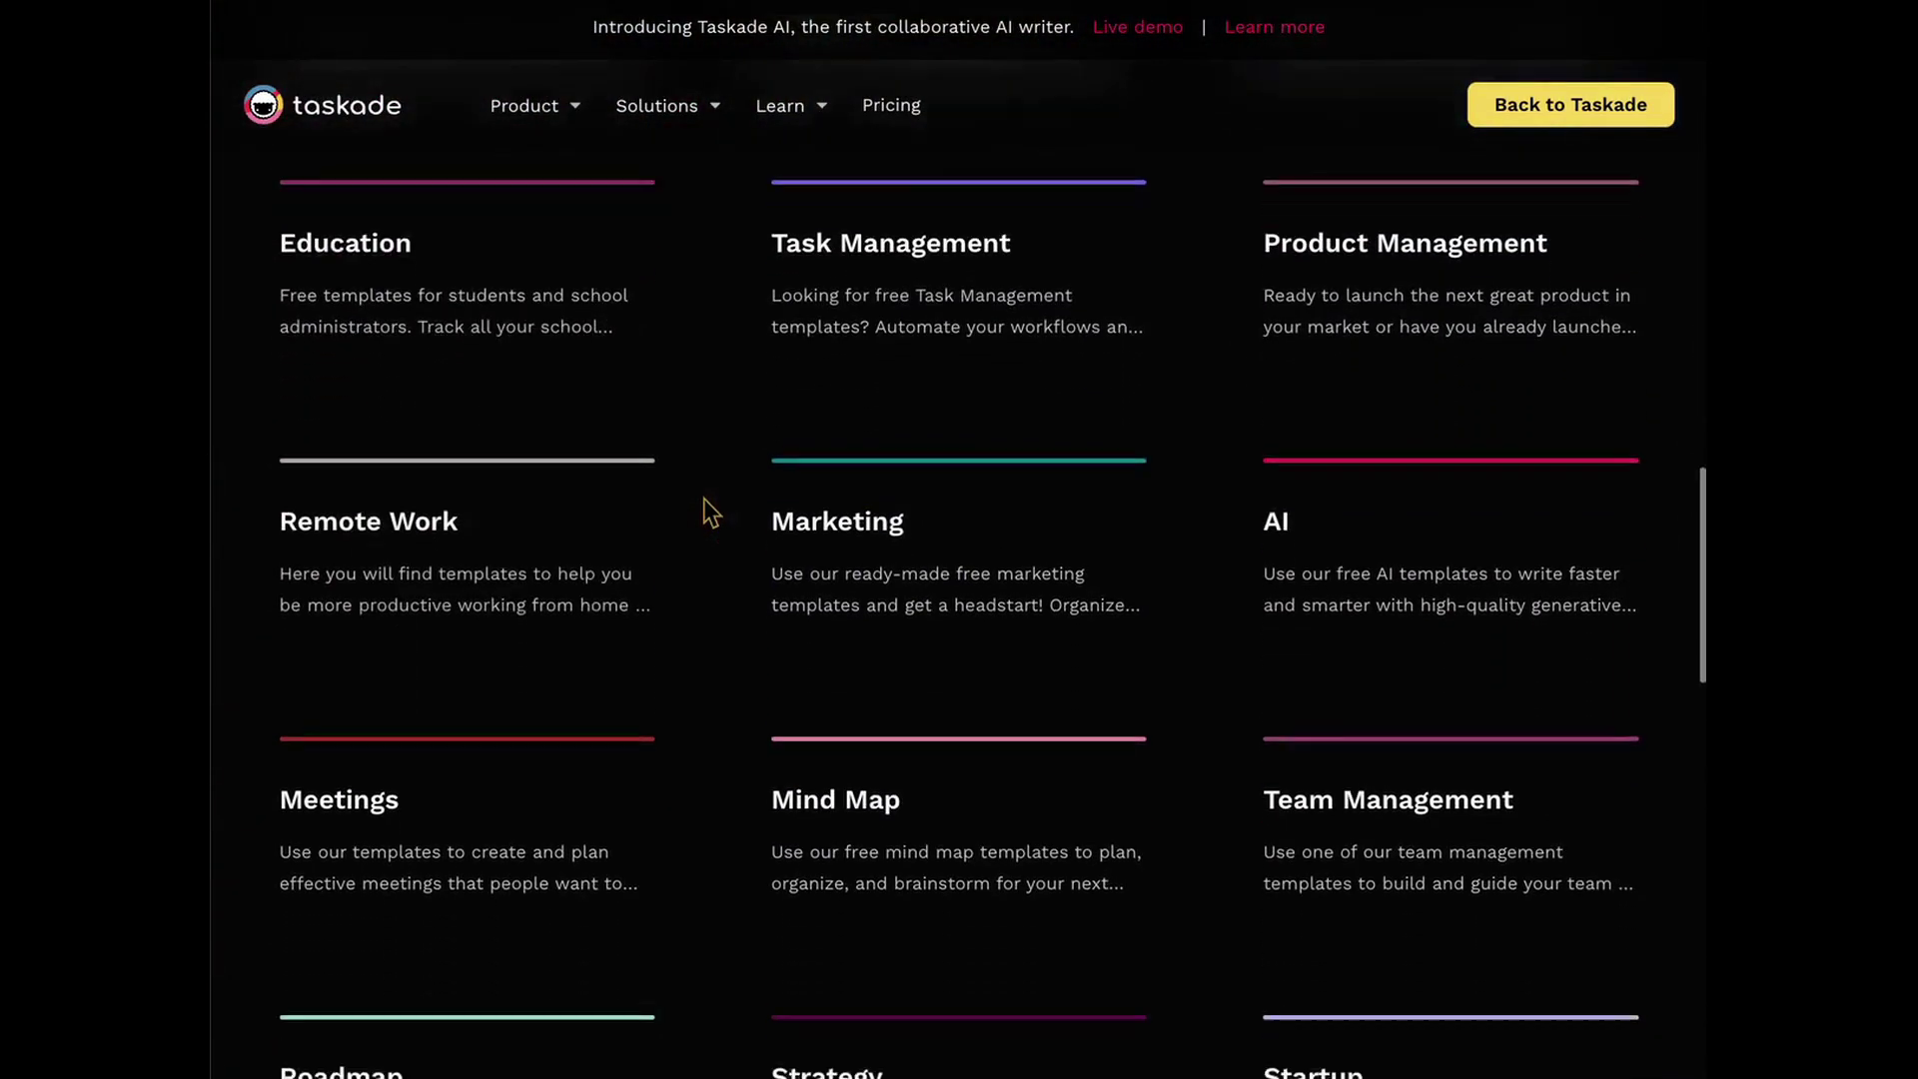
pyautogui.scroll(-11, 703, 500)
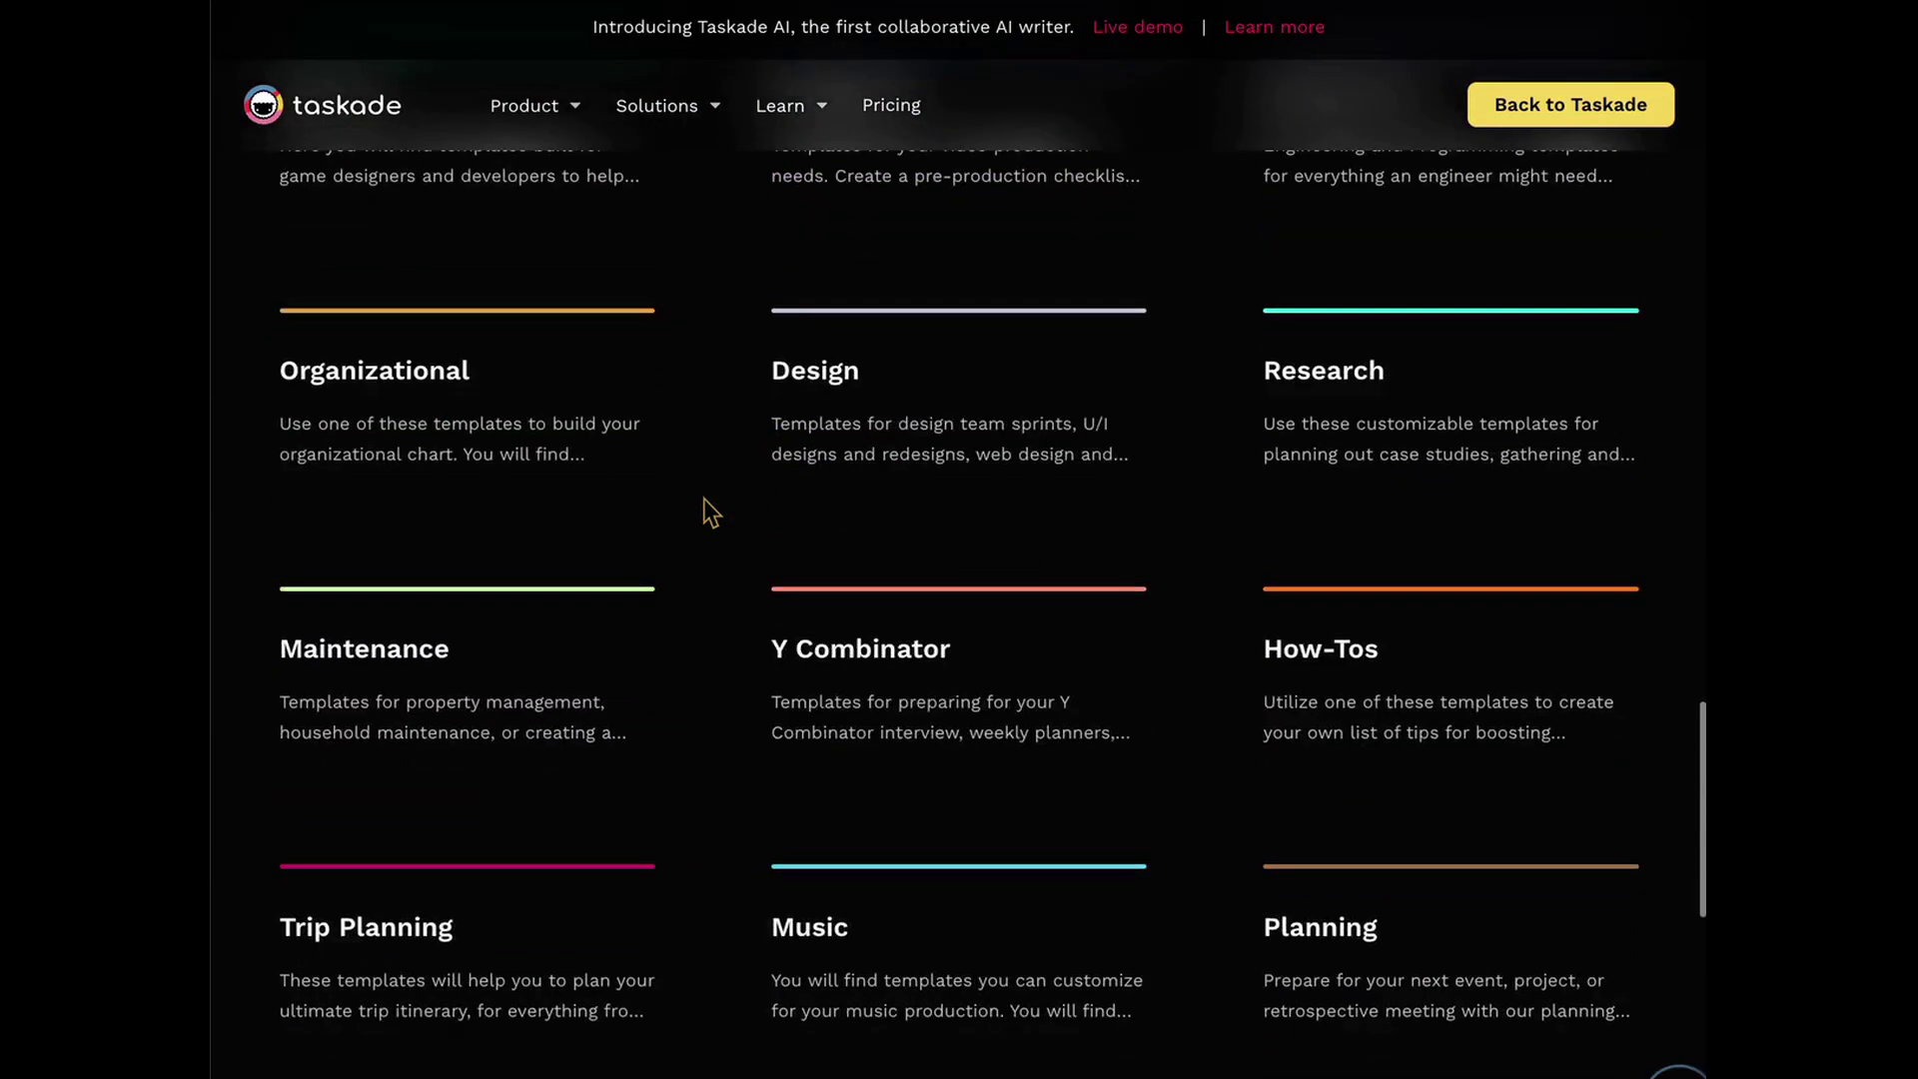
pyautogui.scroll(20, 703, 499)
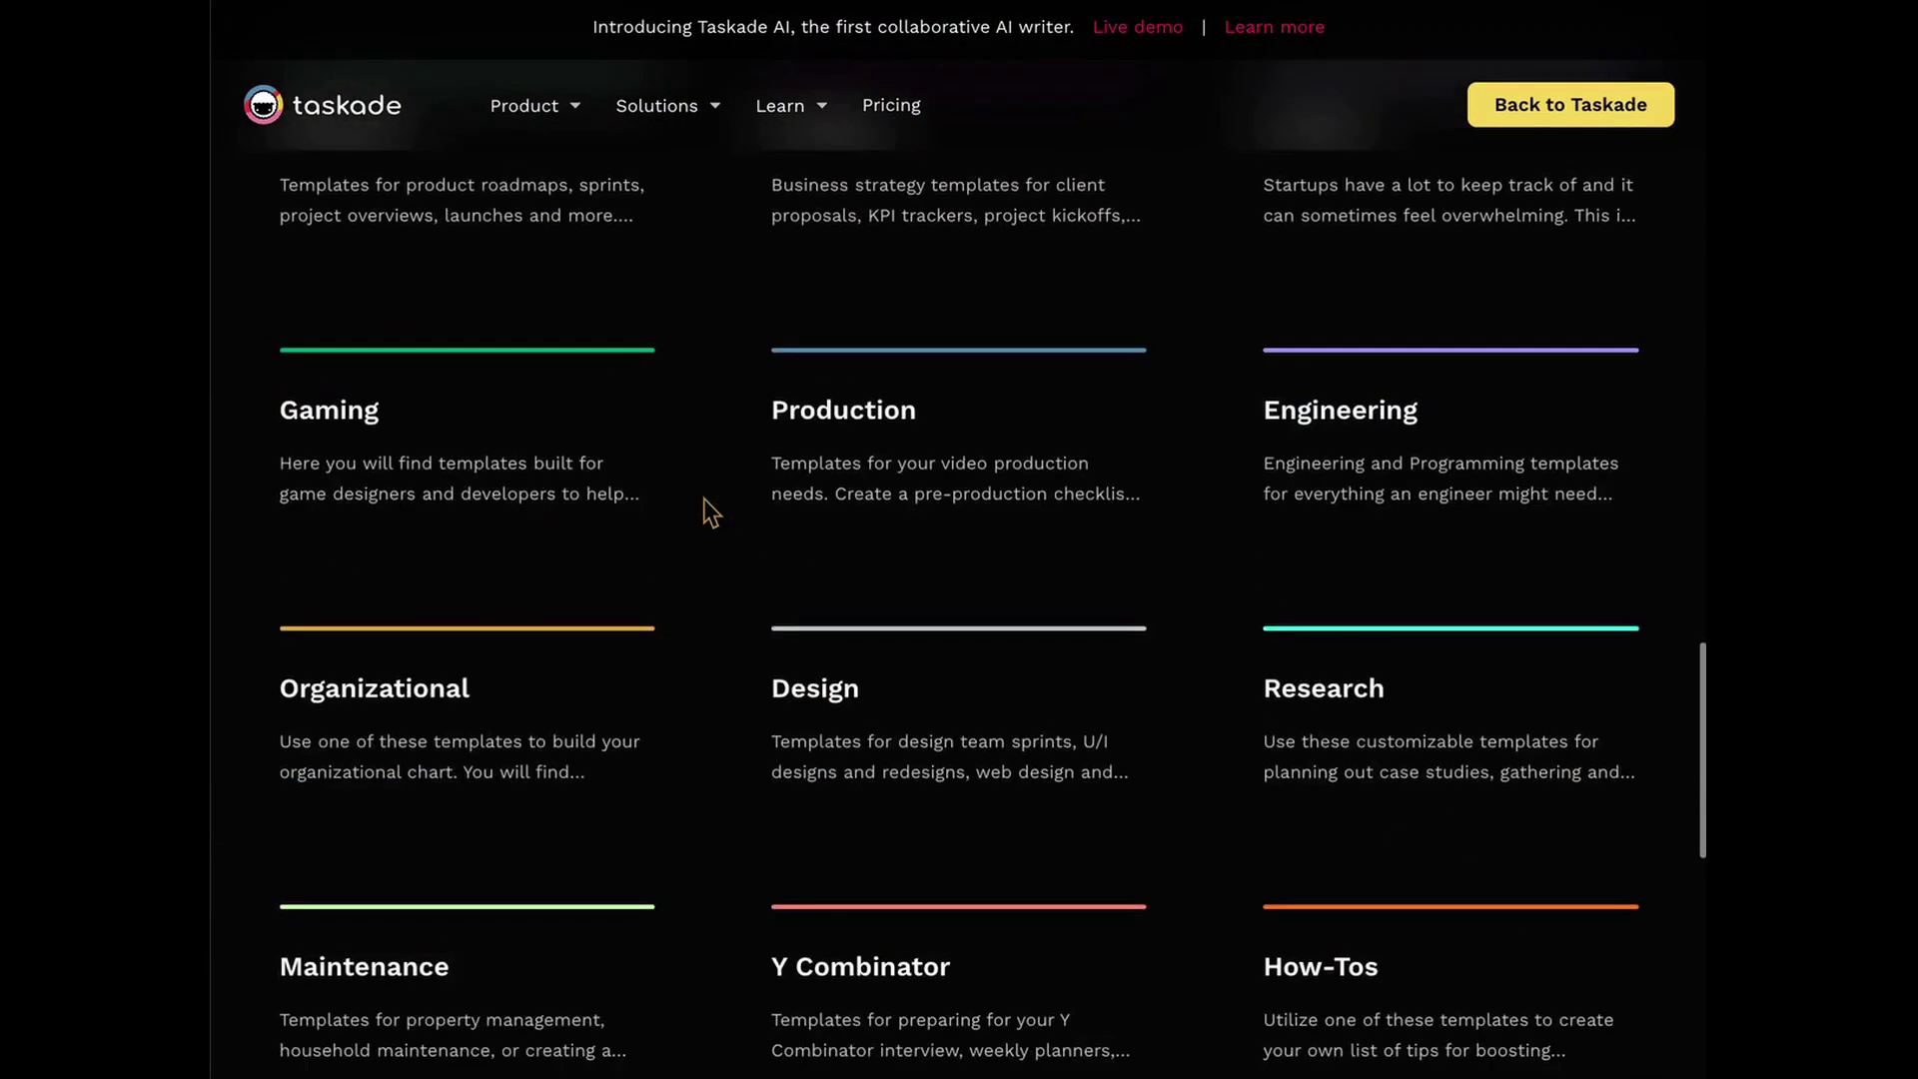
pyautogui.scroll(10, 709, 511)
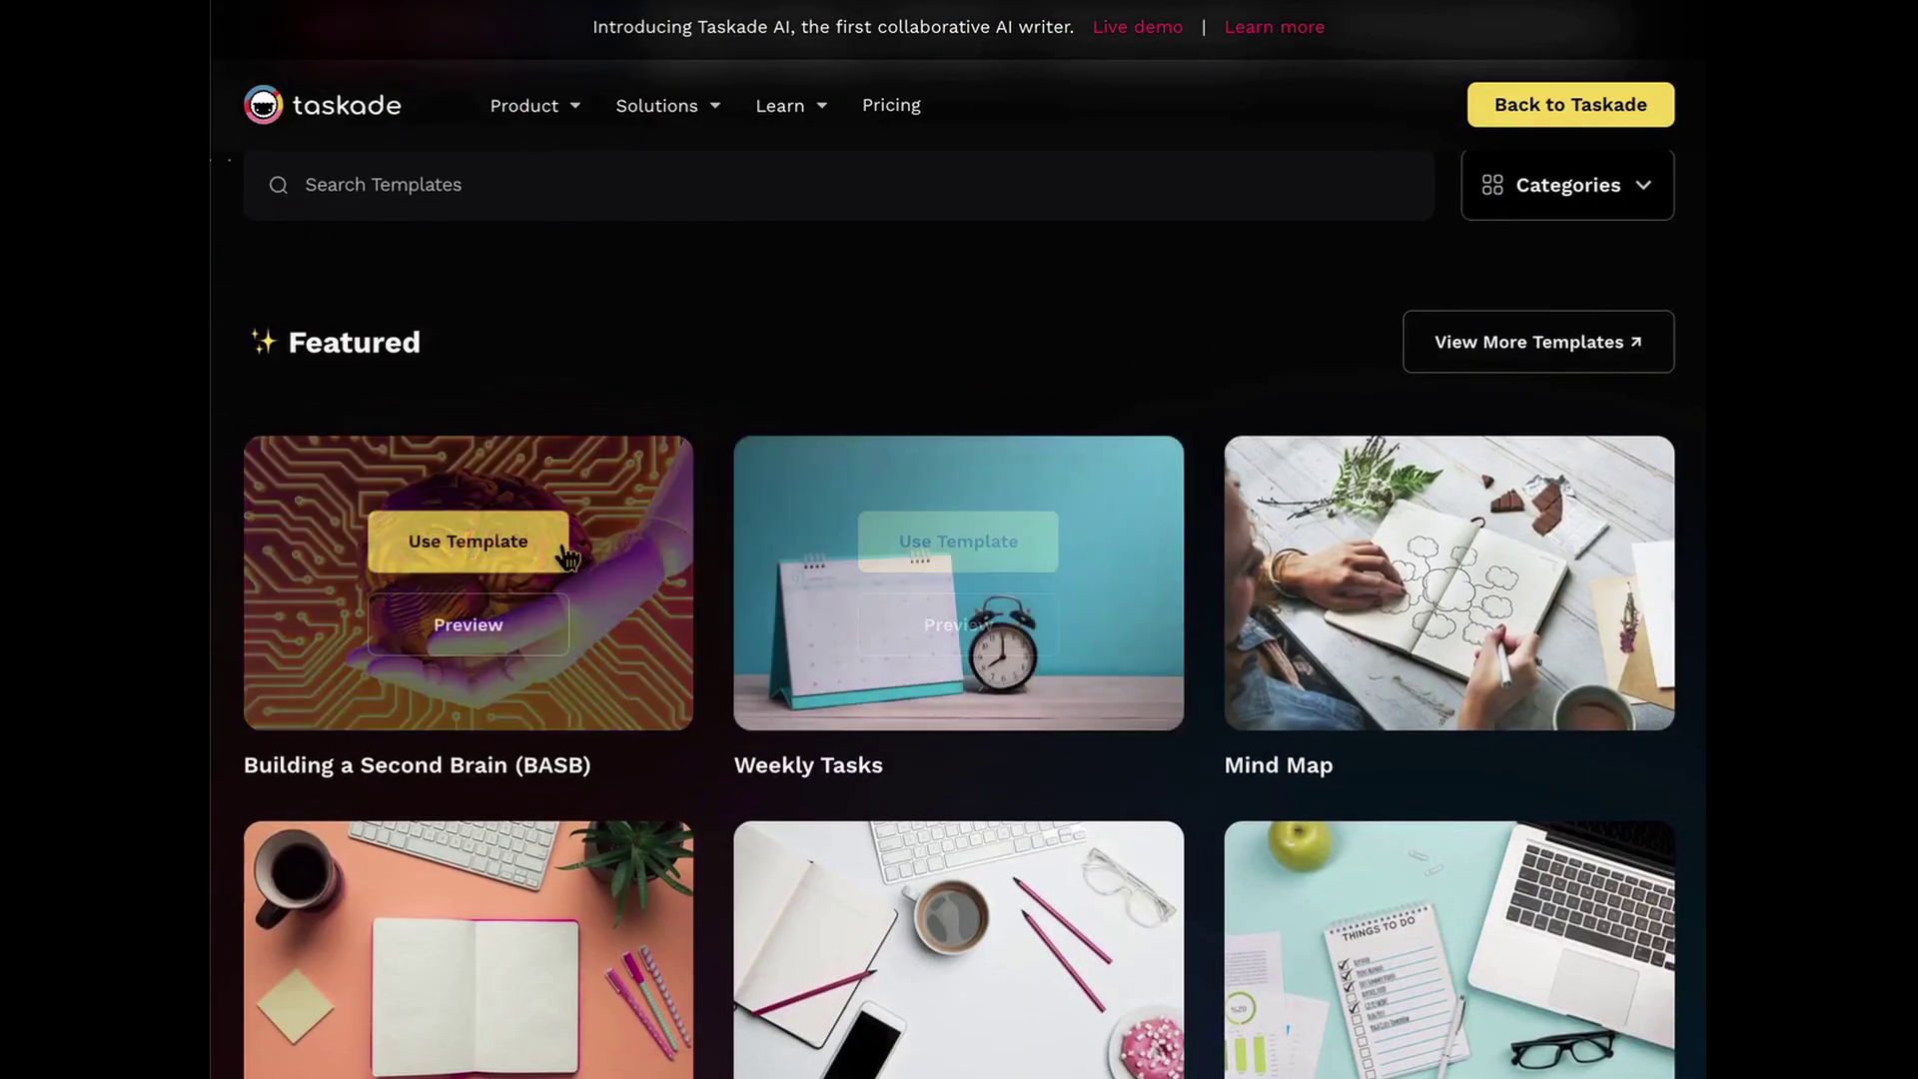
pyautogui.moveTo(843, 569)
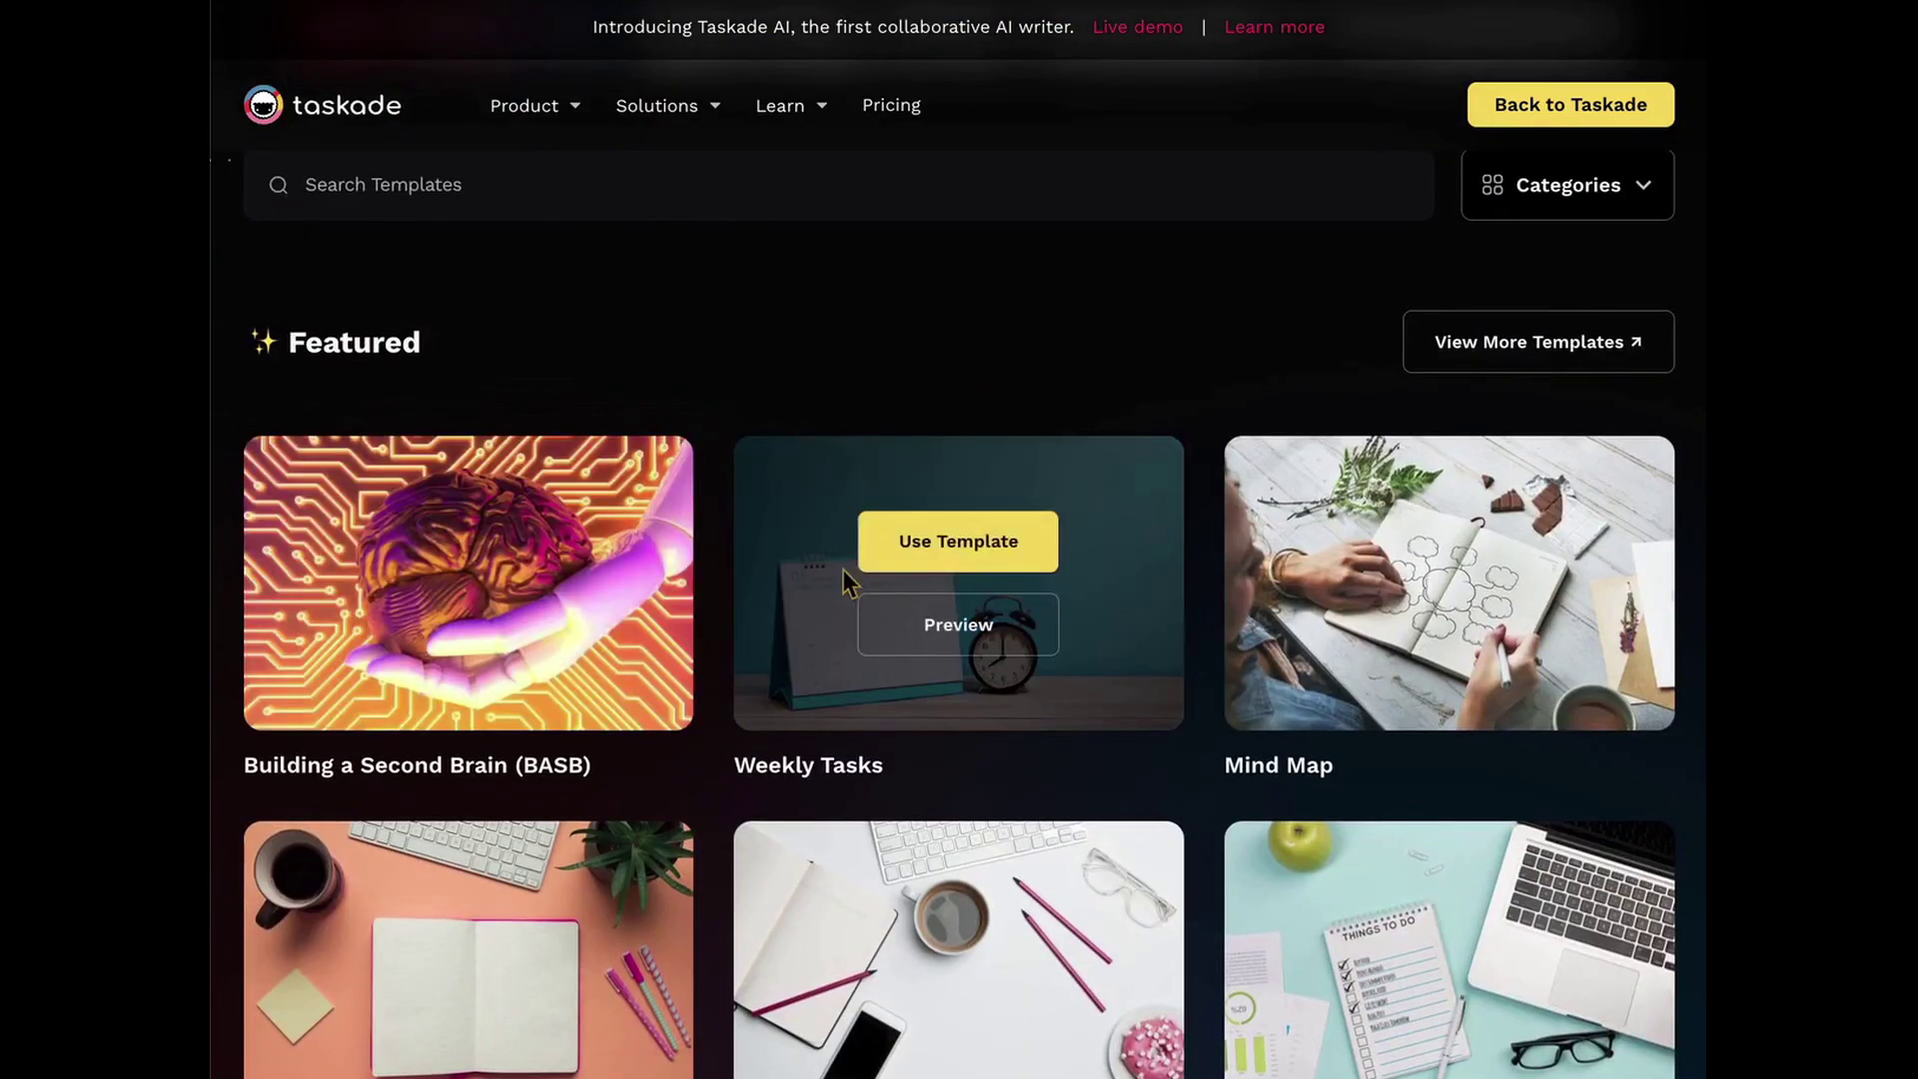
# Preview the Weekly Tasks template and scroll through its description and sample weekly task list.
pyautogui.click(974, 645)
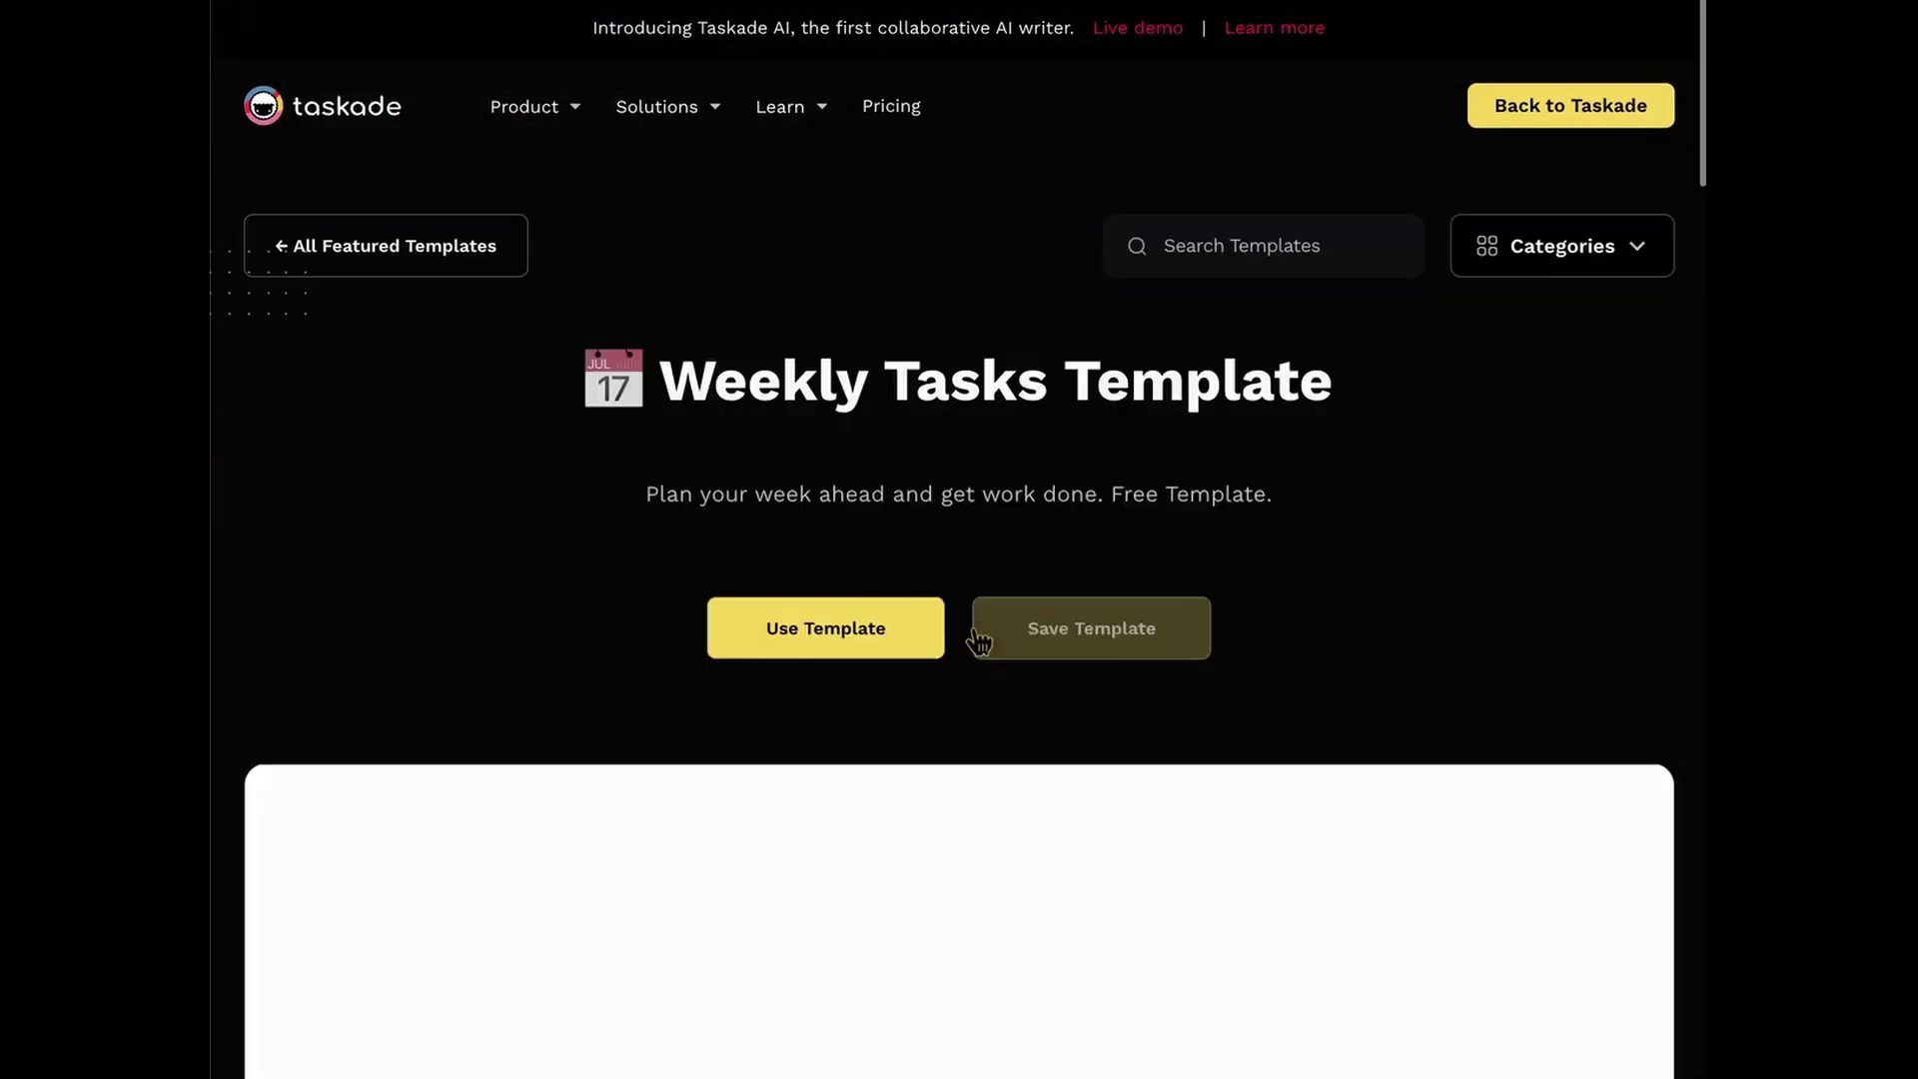
pyautogui.scroll(-8, 1054, 445)
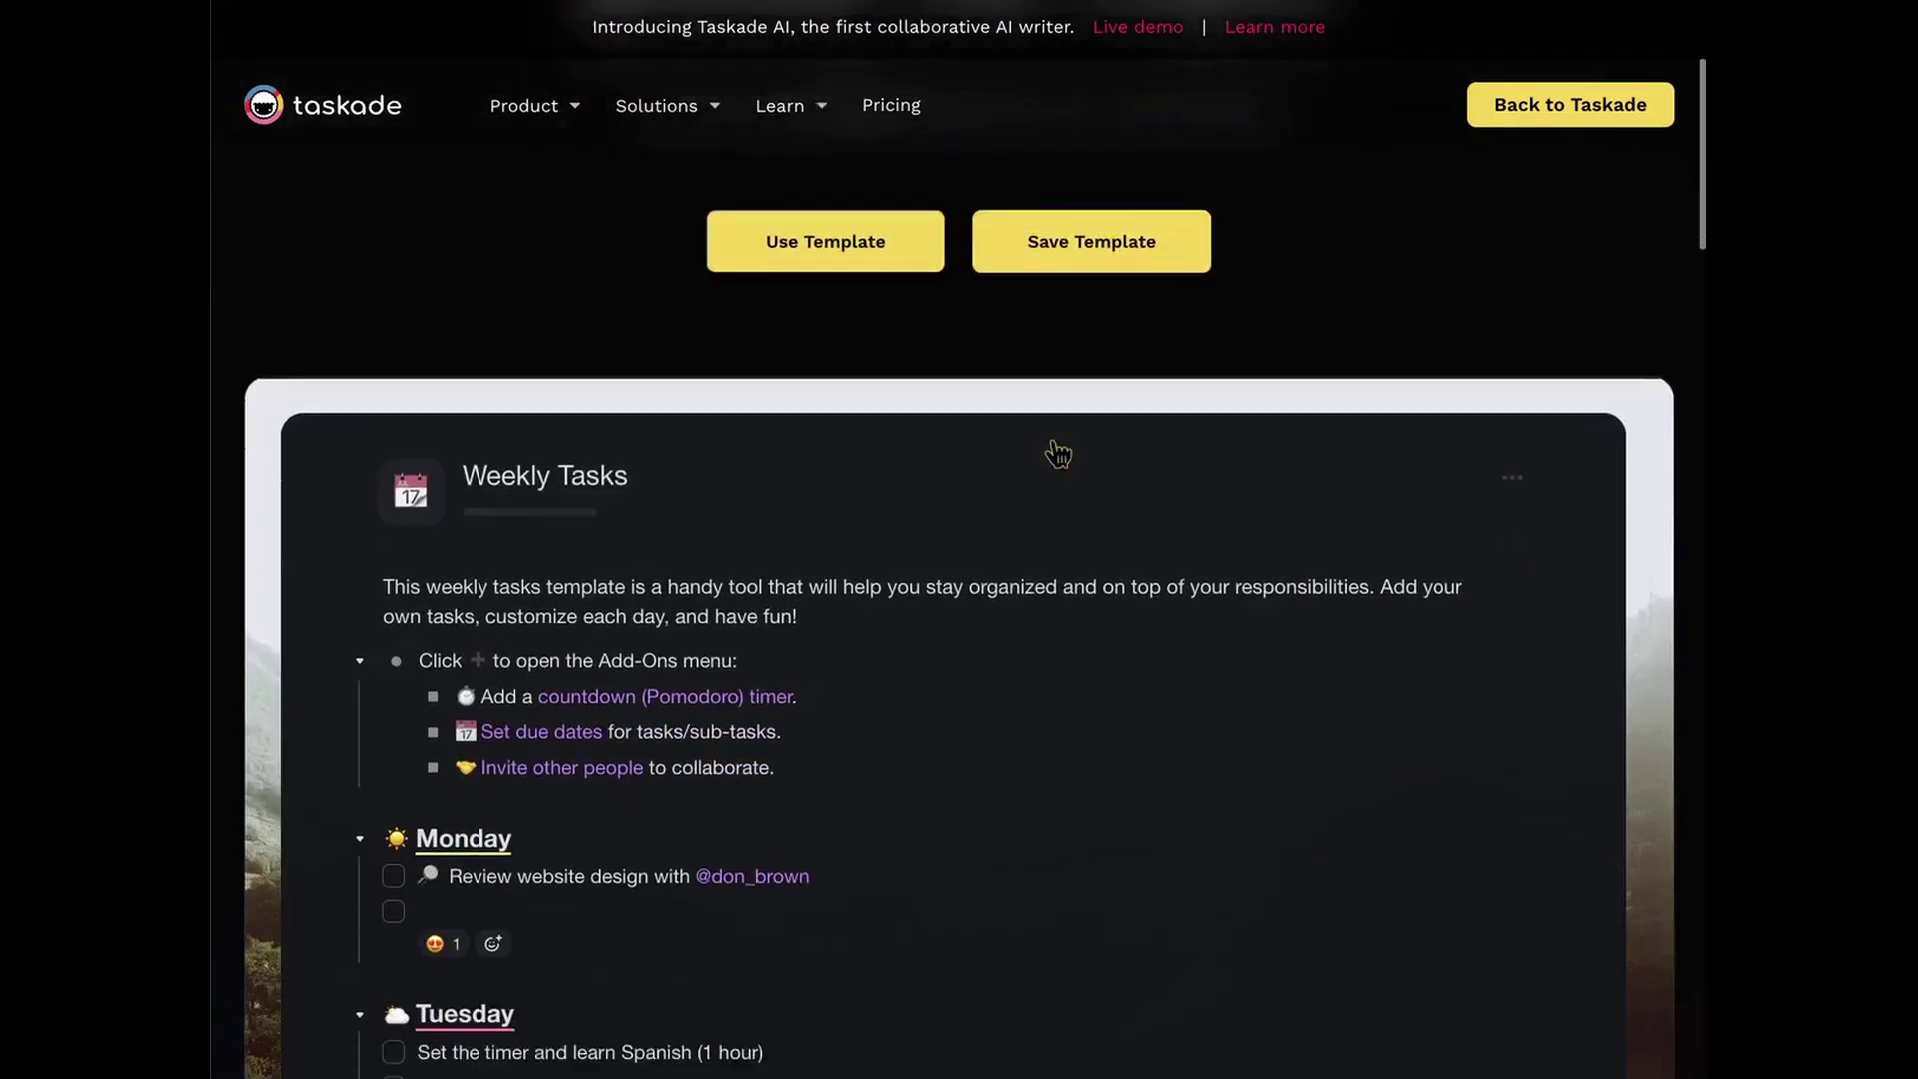
pyautogui.scroll(3, 1055, 445)
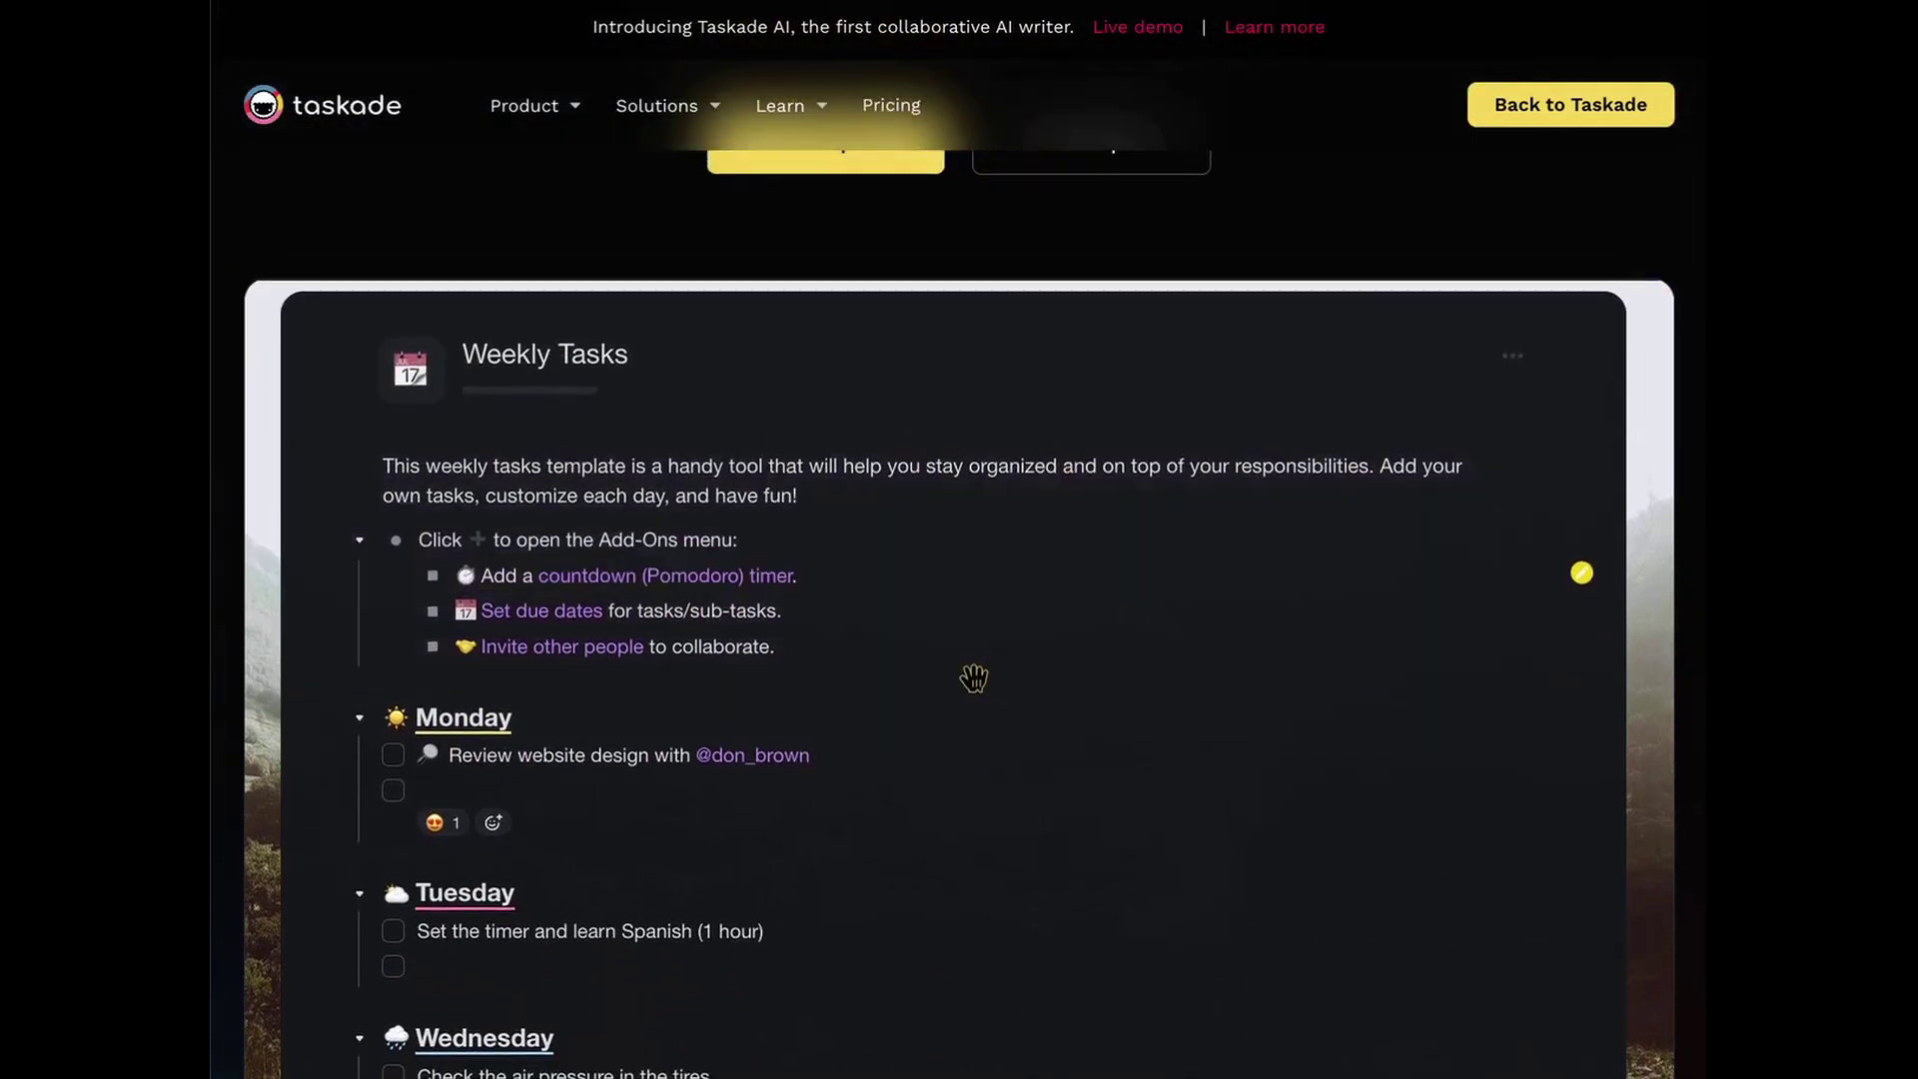
pyautogui.scroll(-4, 977, 740)
pyautogui.scroll(-2, 976, 734)
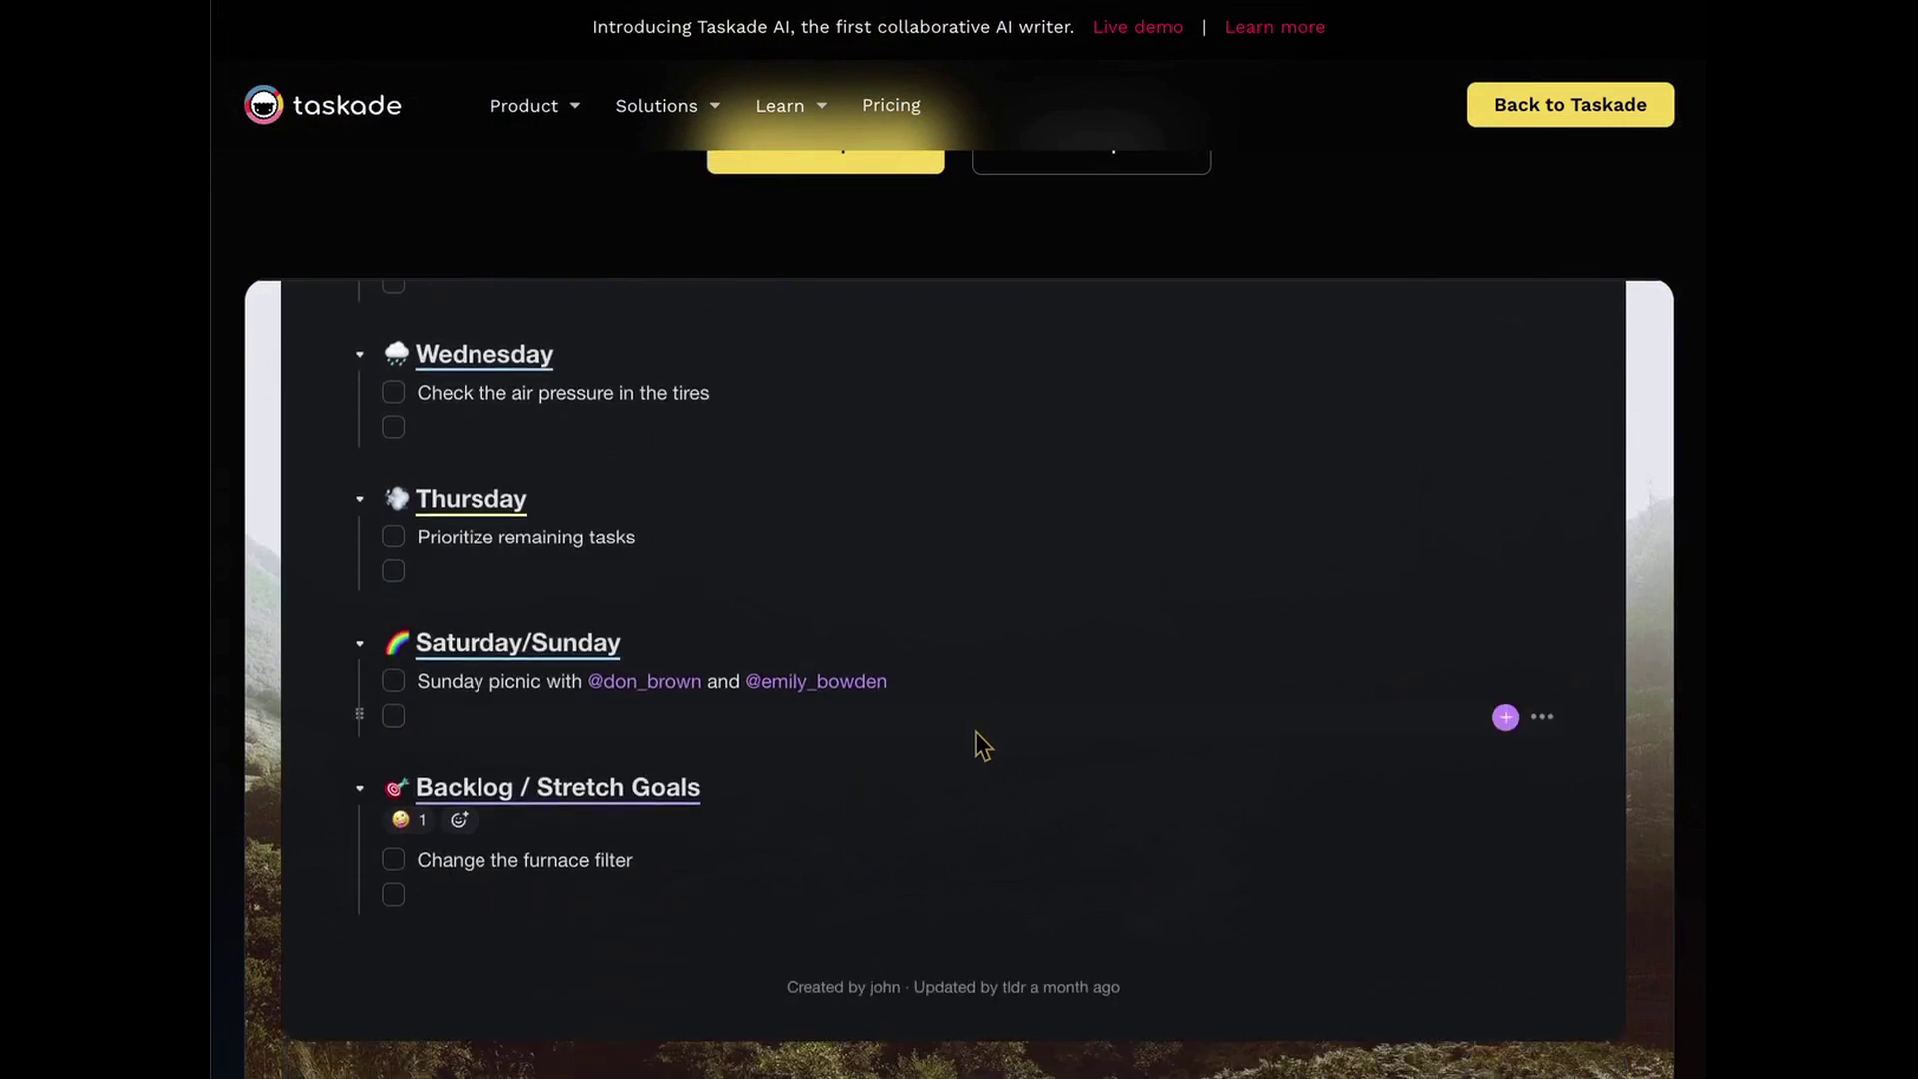
pyautogui.scroll(6, 977, 735)
pyautogui.scroll(1, 1100, 462)
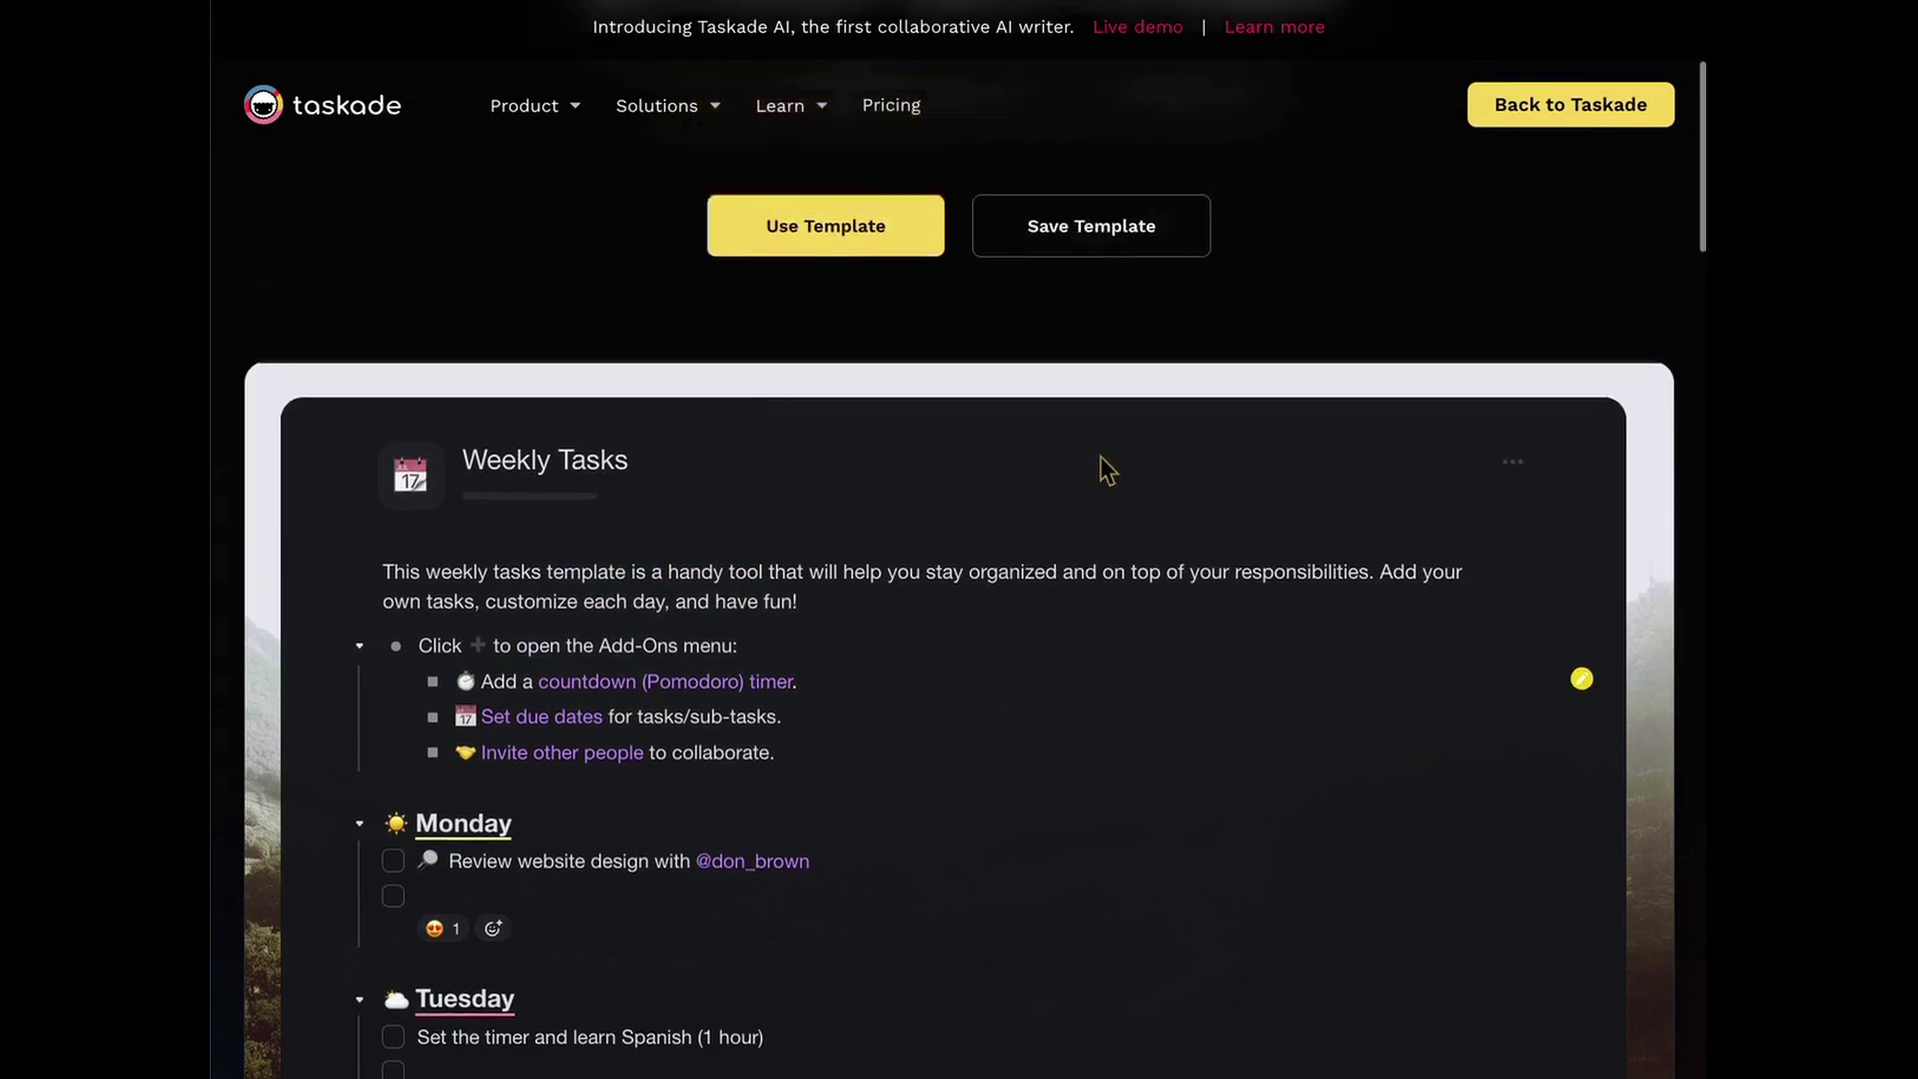
pyautogui.scroll(1, 1104, 470)
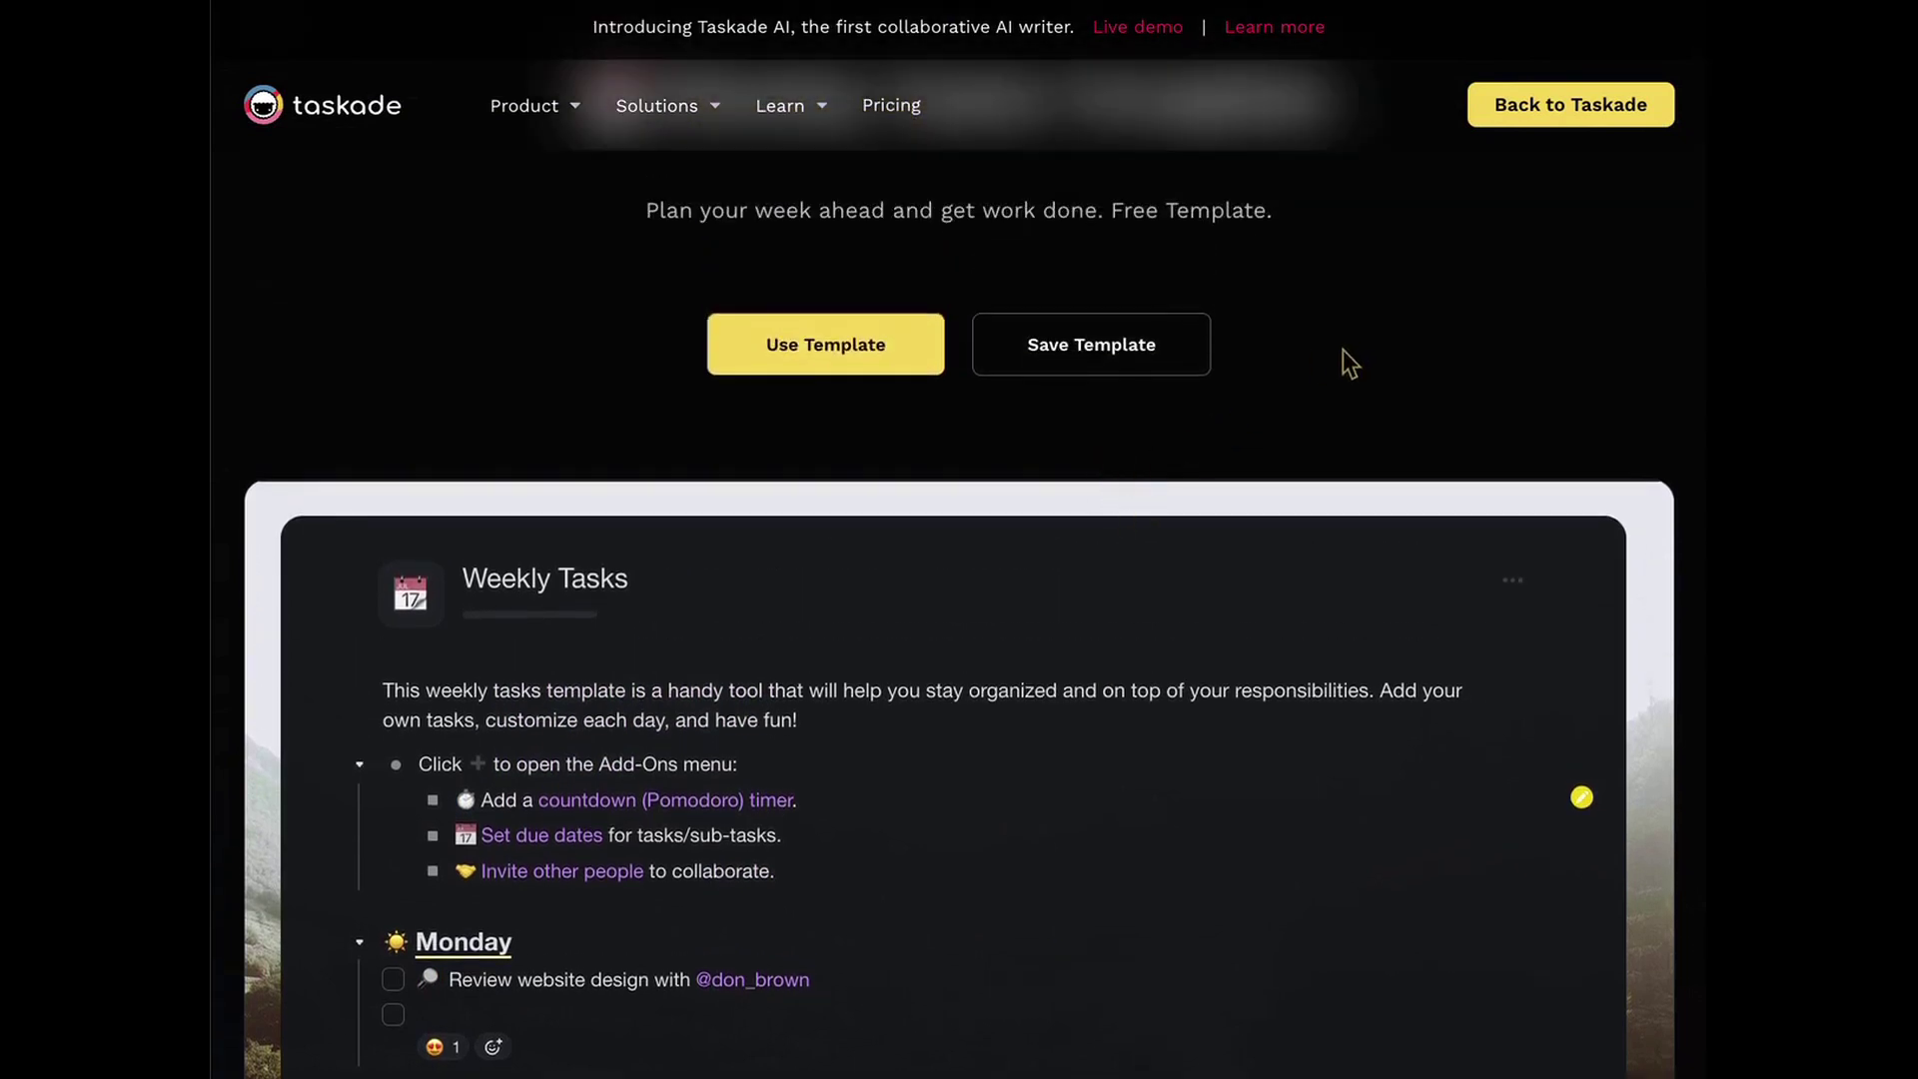
pyautogui.scroll(3, 1343, 350)
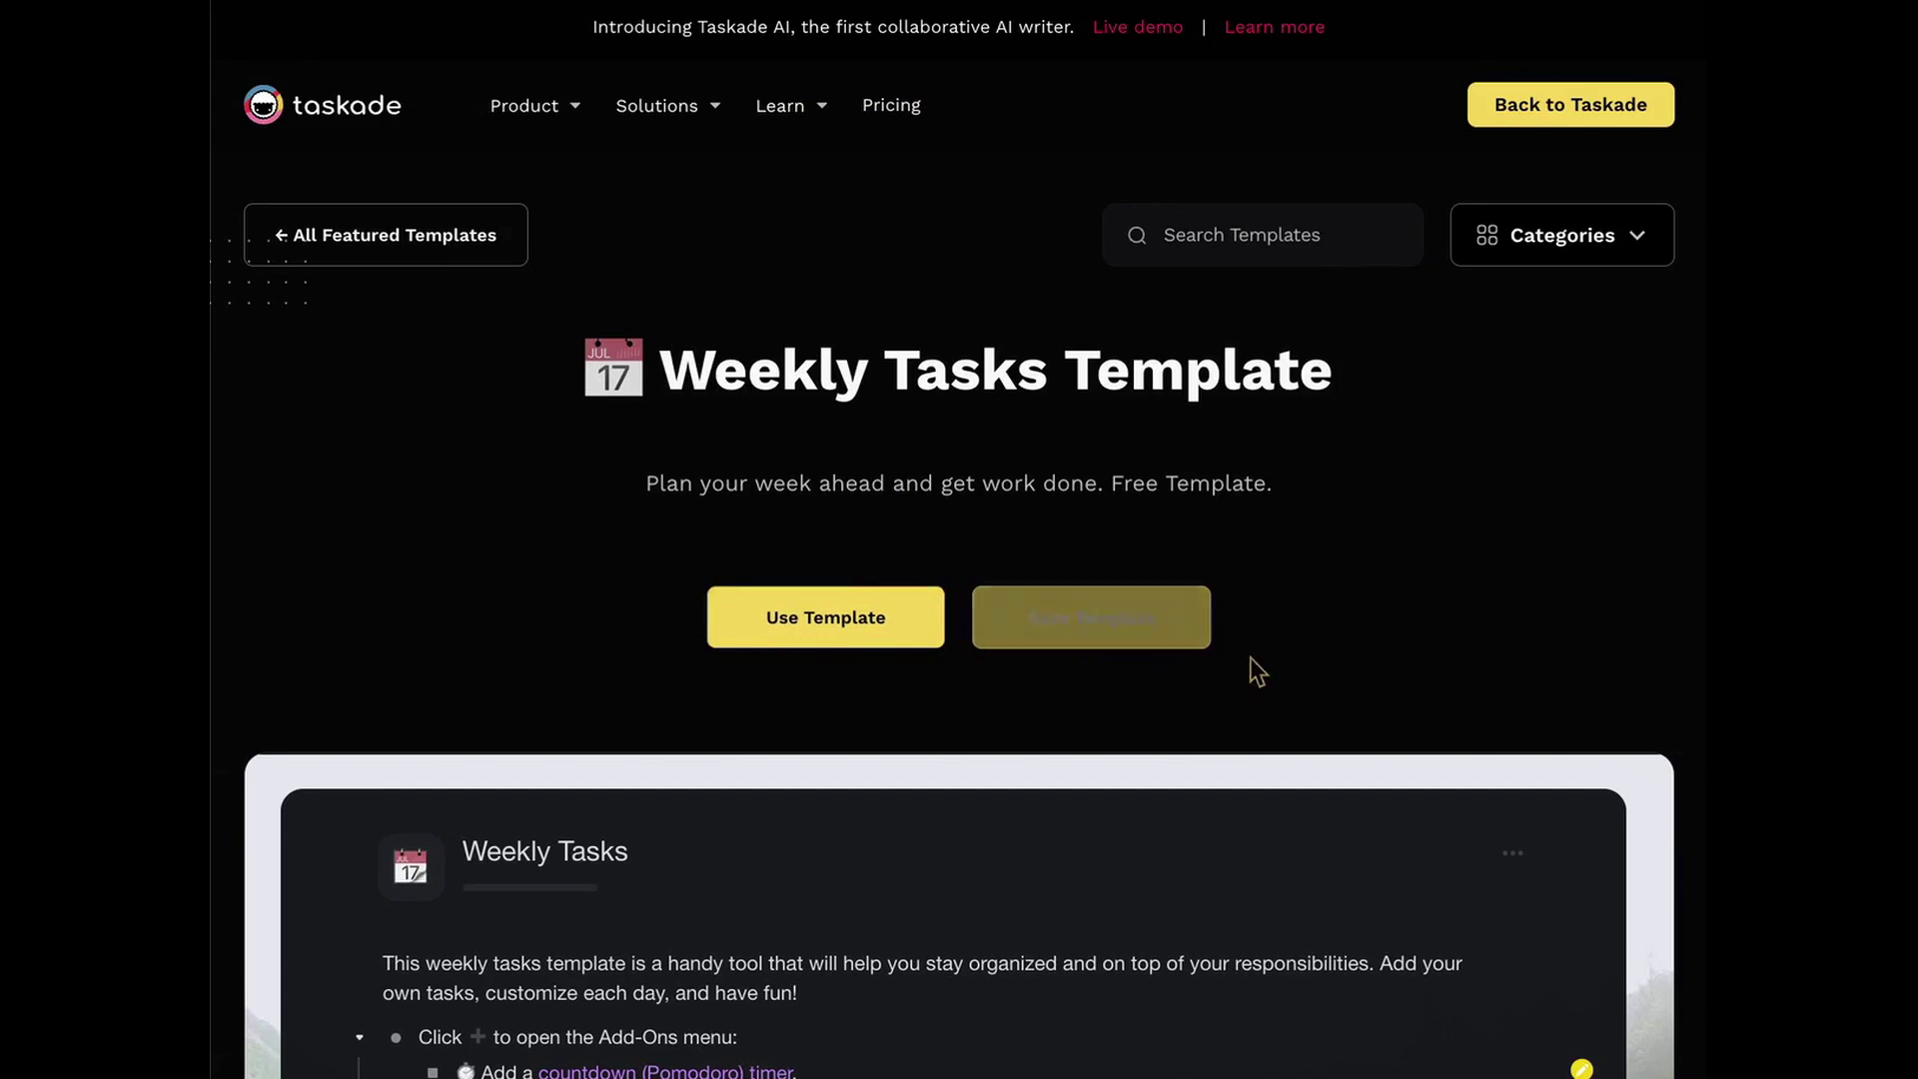
pyautogui.scroll(1, 1202, 521)
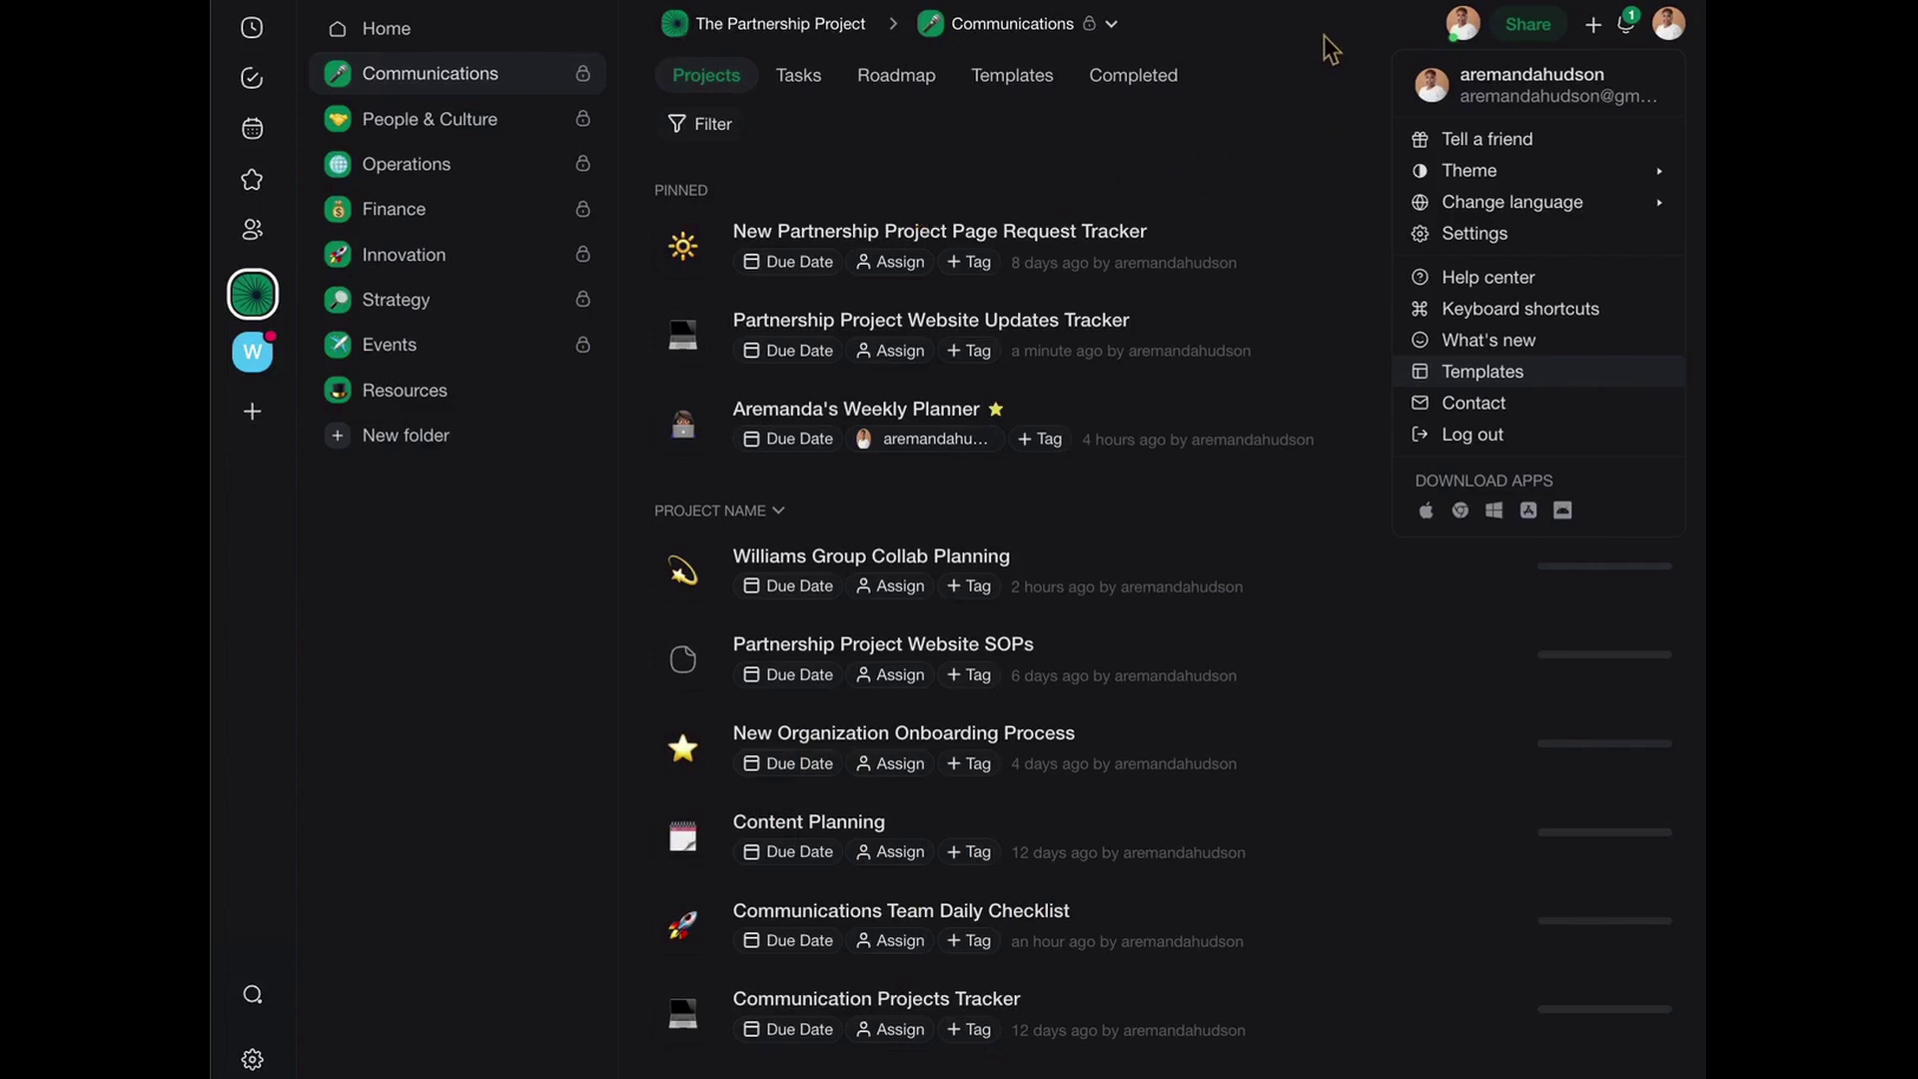
# Dismiss the avatar menu and its Change language submenu, leaving the Communications project list.
pyautogui.moveTo(1404, 208)
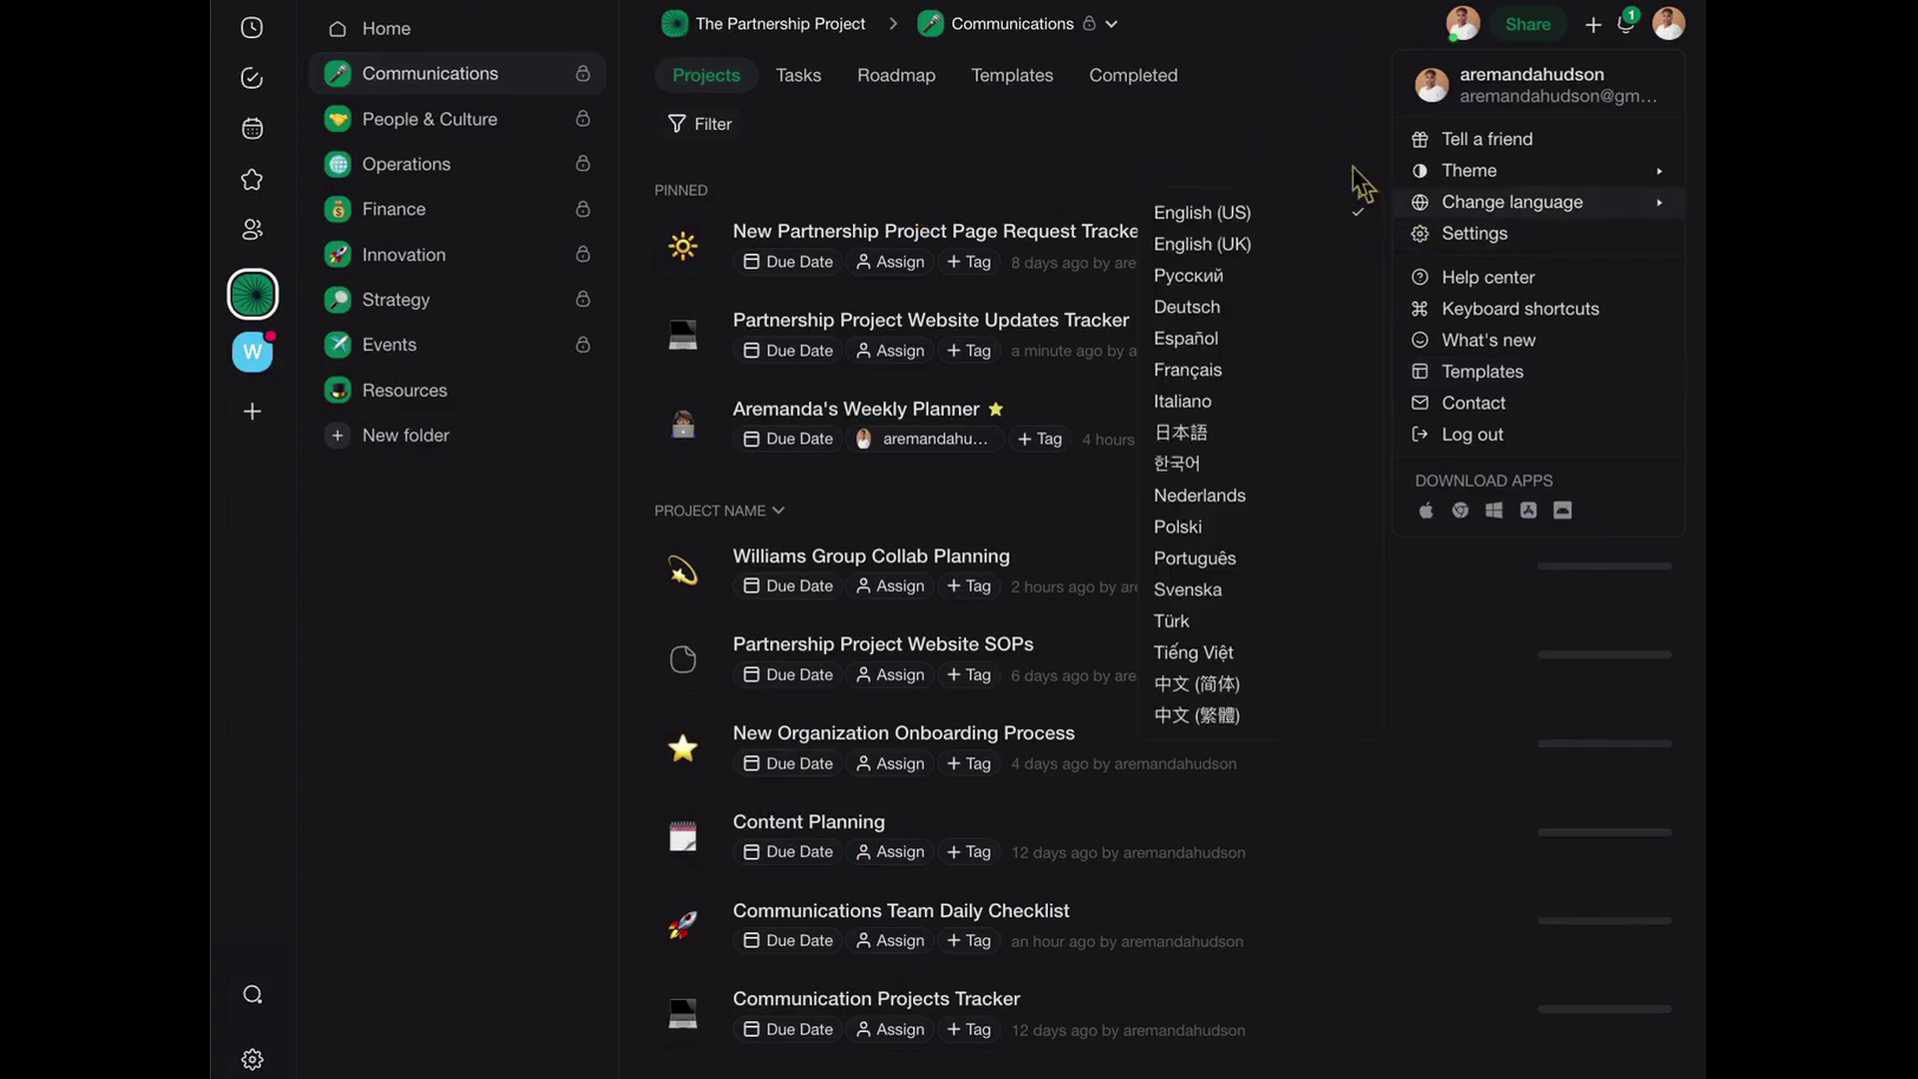
pyautogui.click(1337, 45)
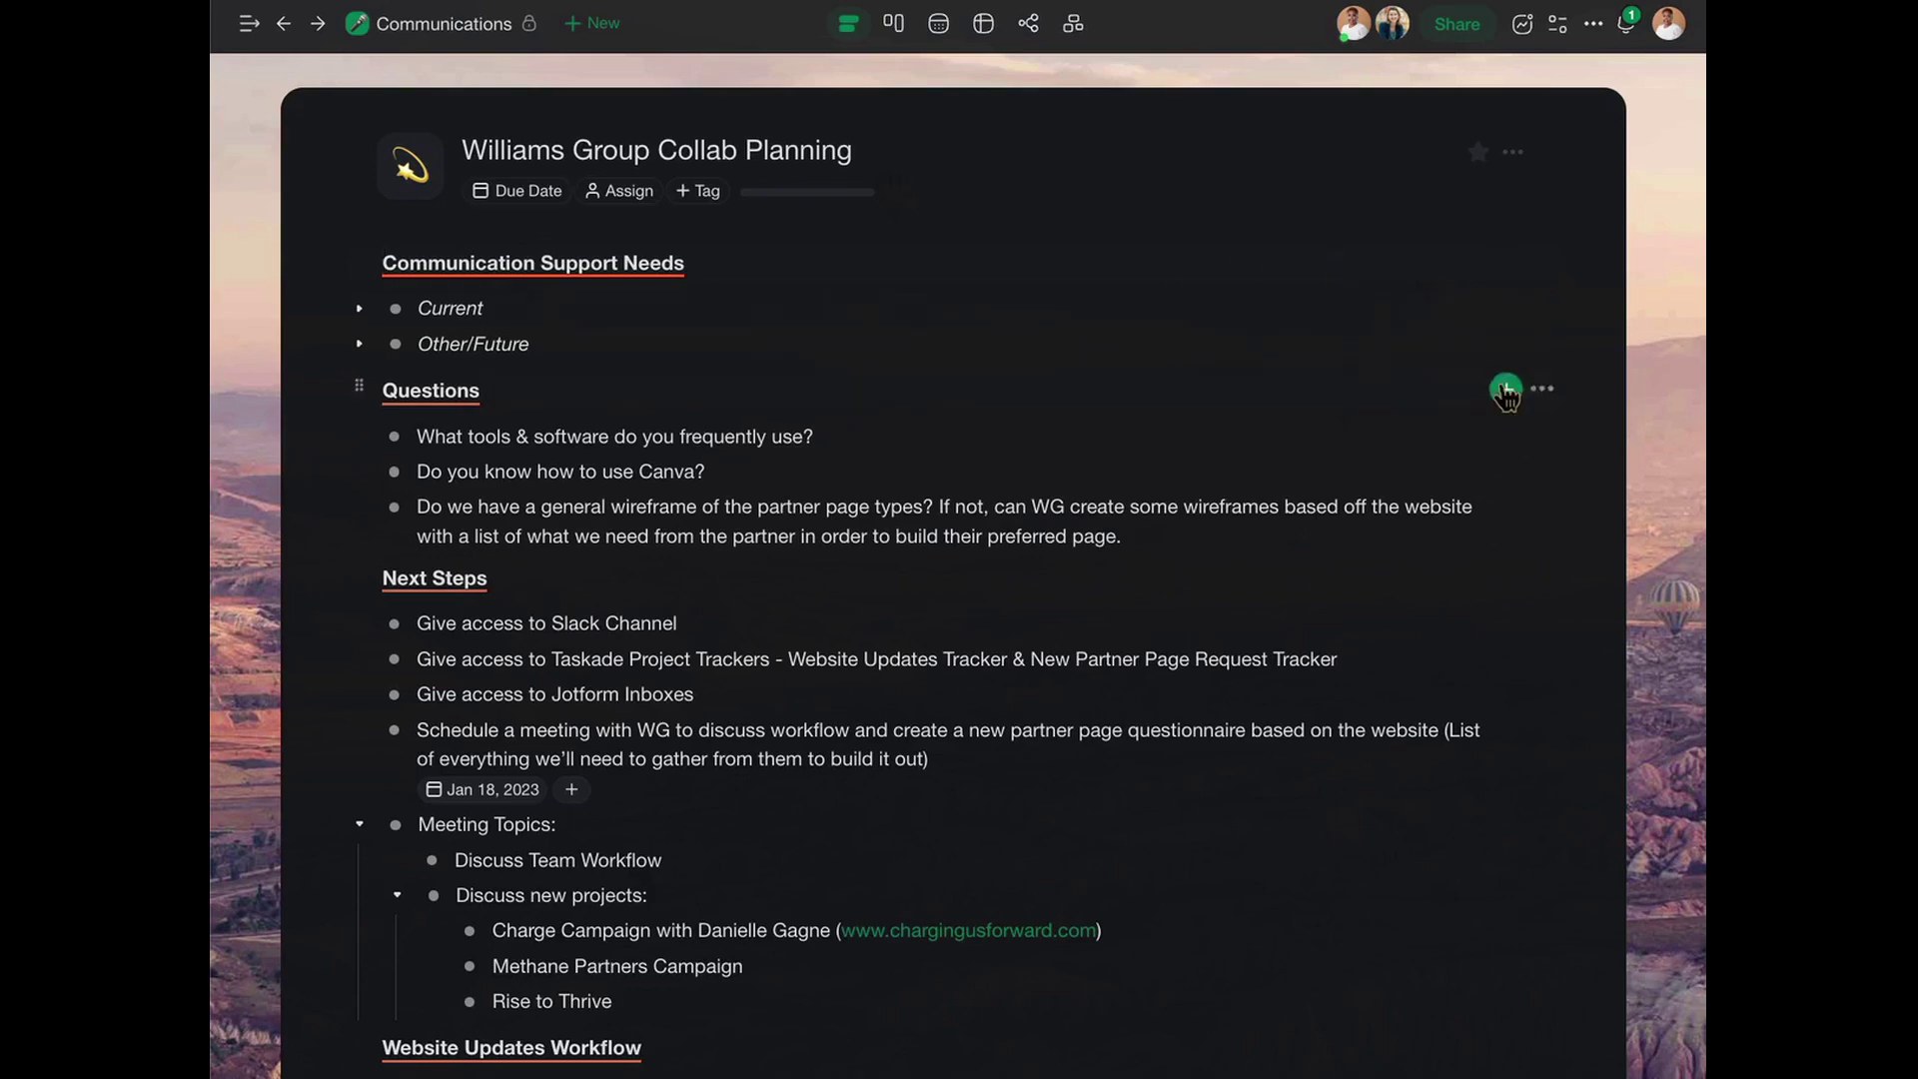
# Return to the Williams Group Collab Planning project, glancing at its icon emoji choices without changing them.
pyautogui.scroll(-10, 1661, 428)
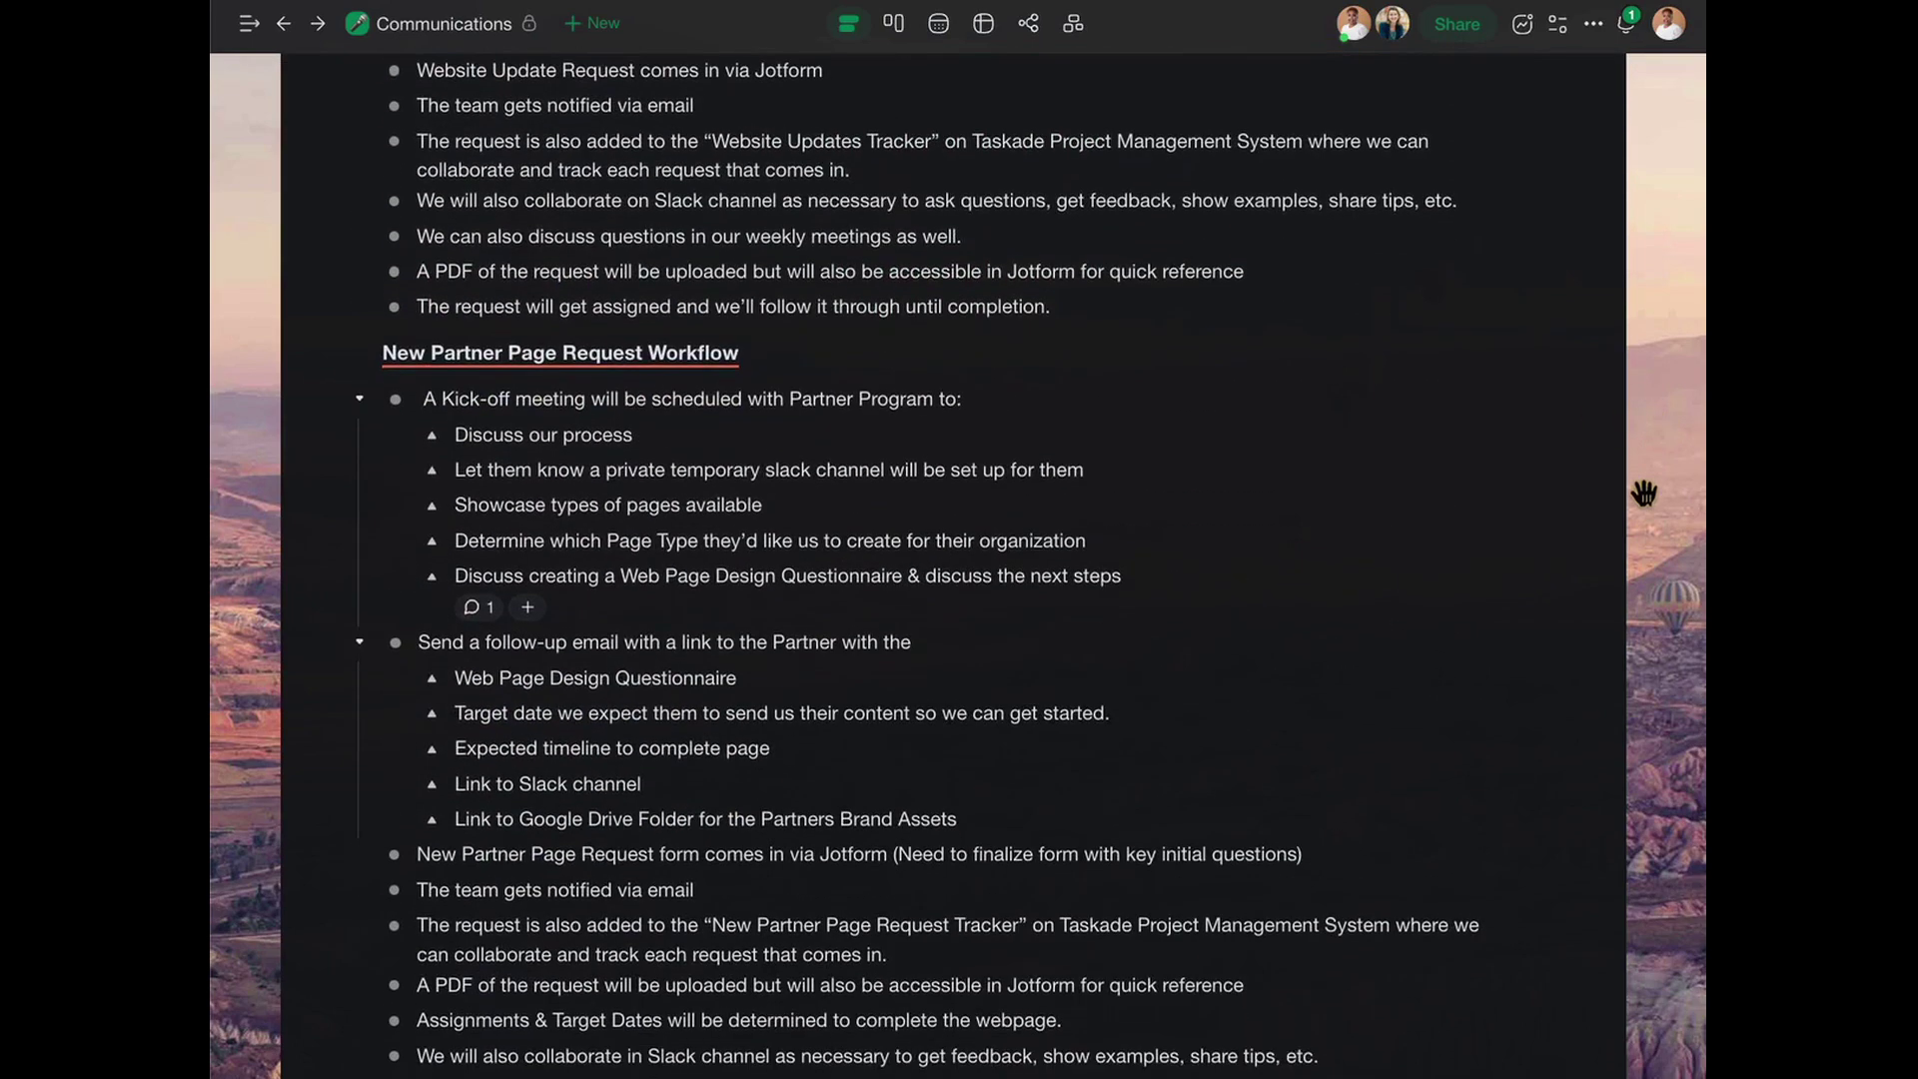
pyautogui.scroll(-5, 1658, 563)
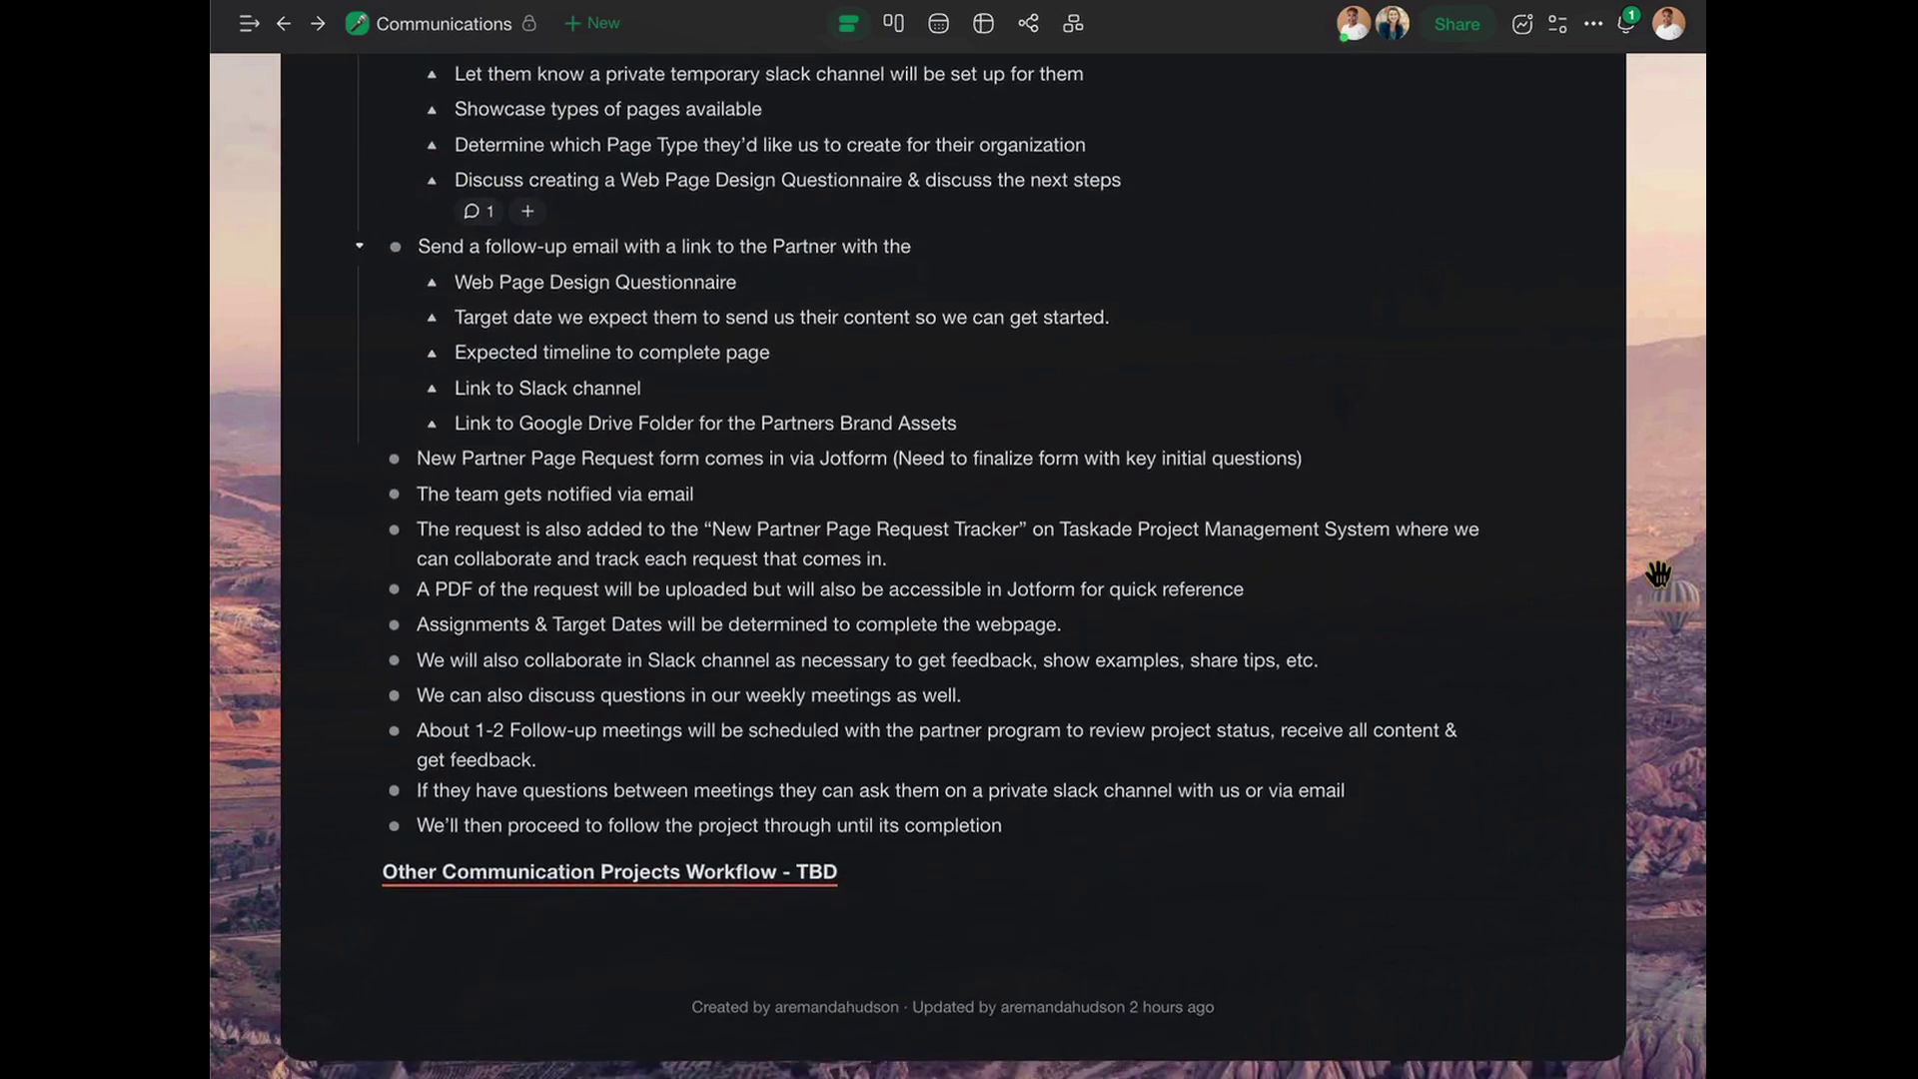
pyautogui.scroll(15, 1649, 600)
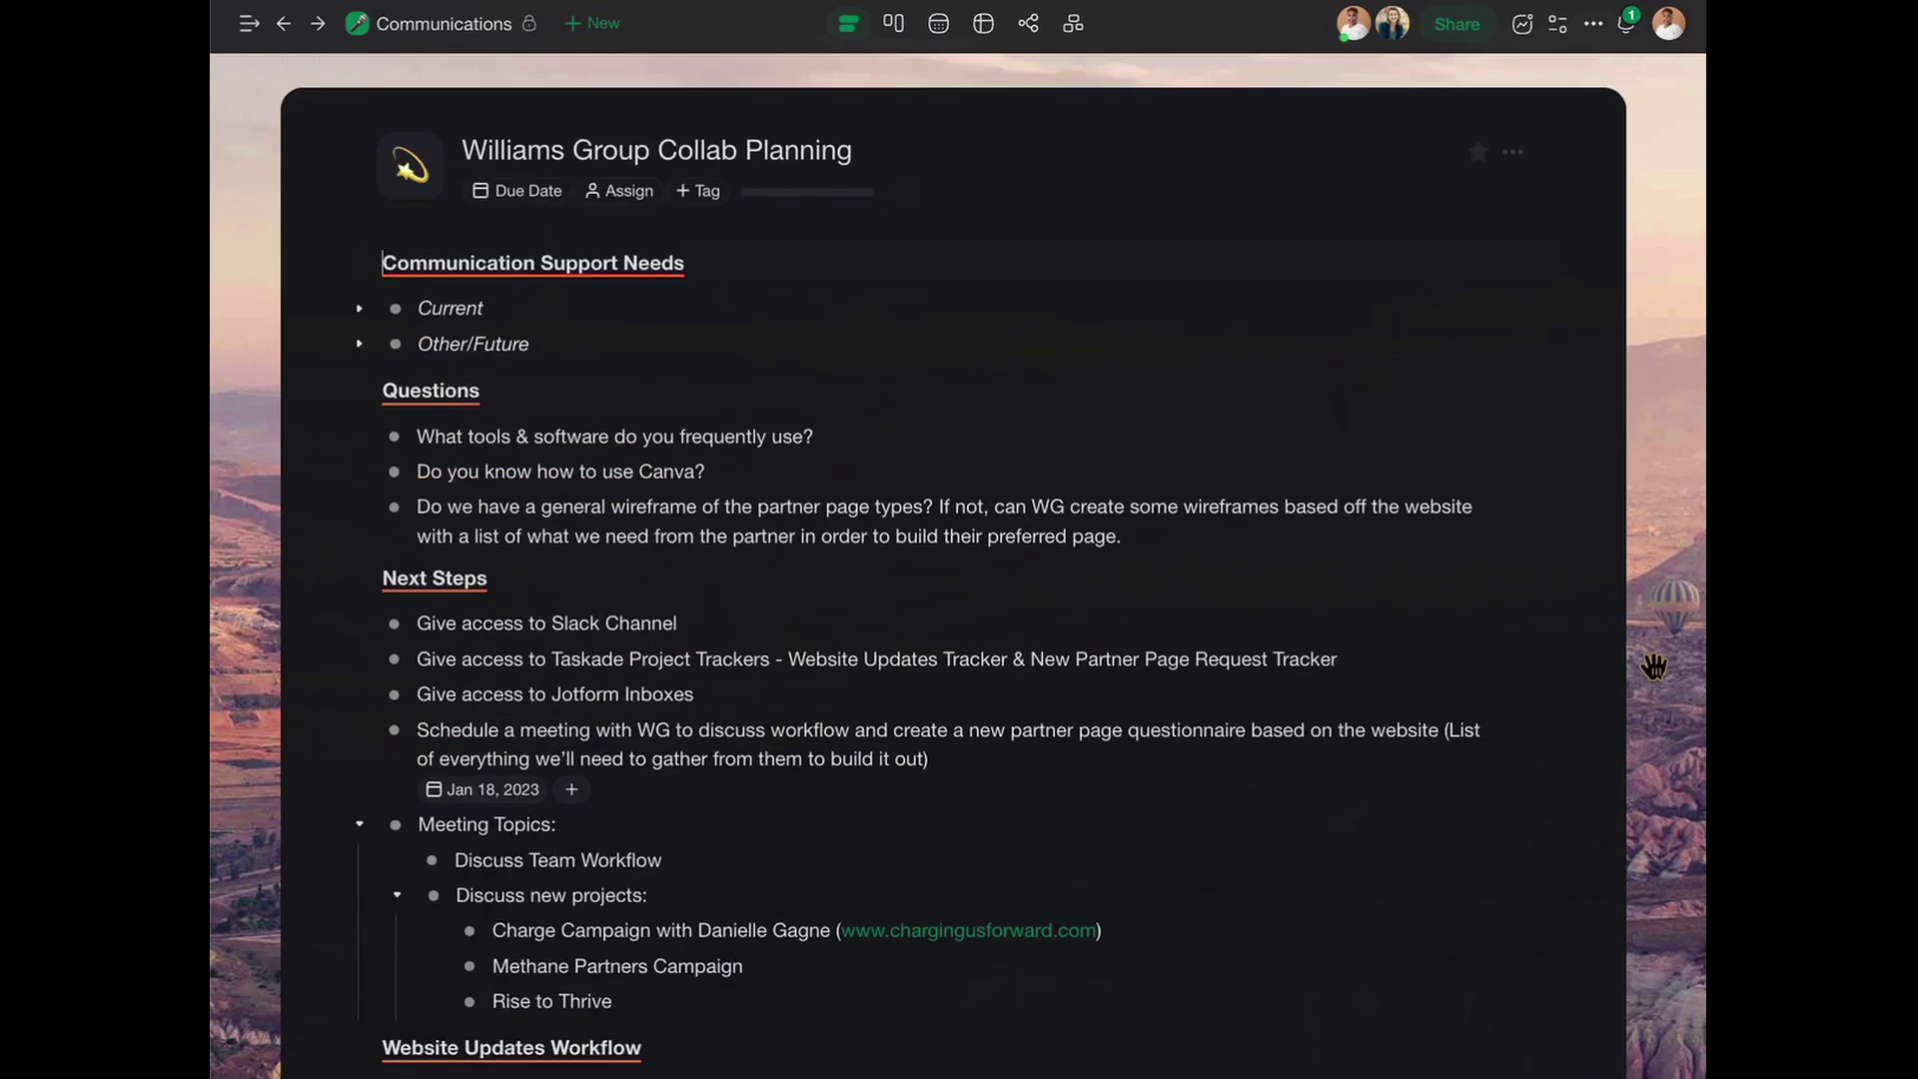
pyautogui.click(458, 28)
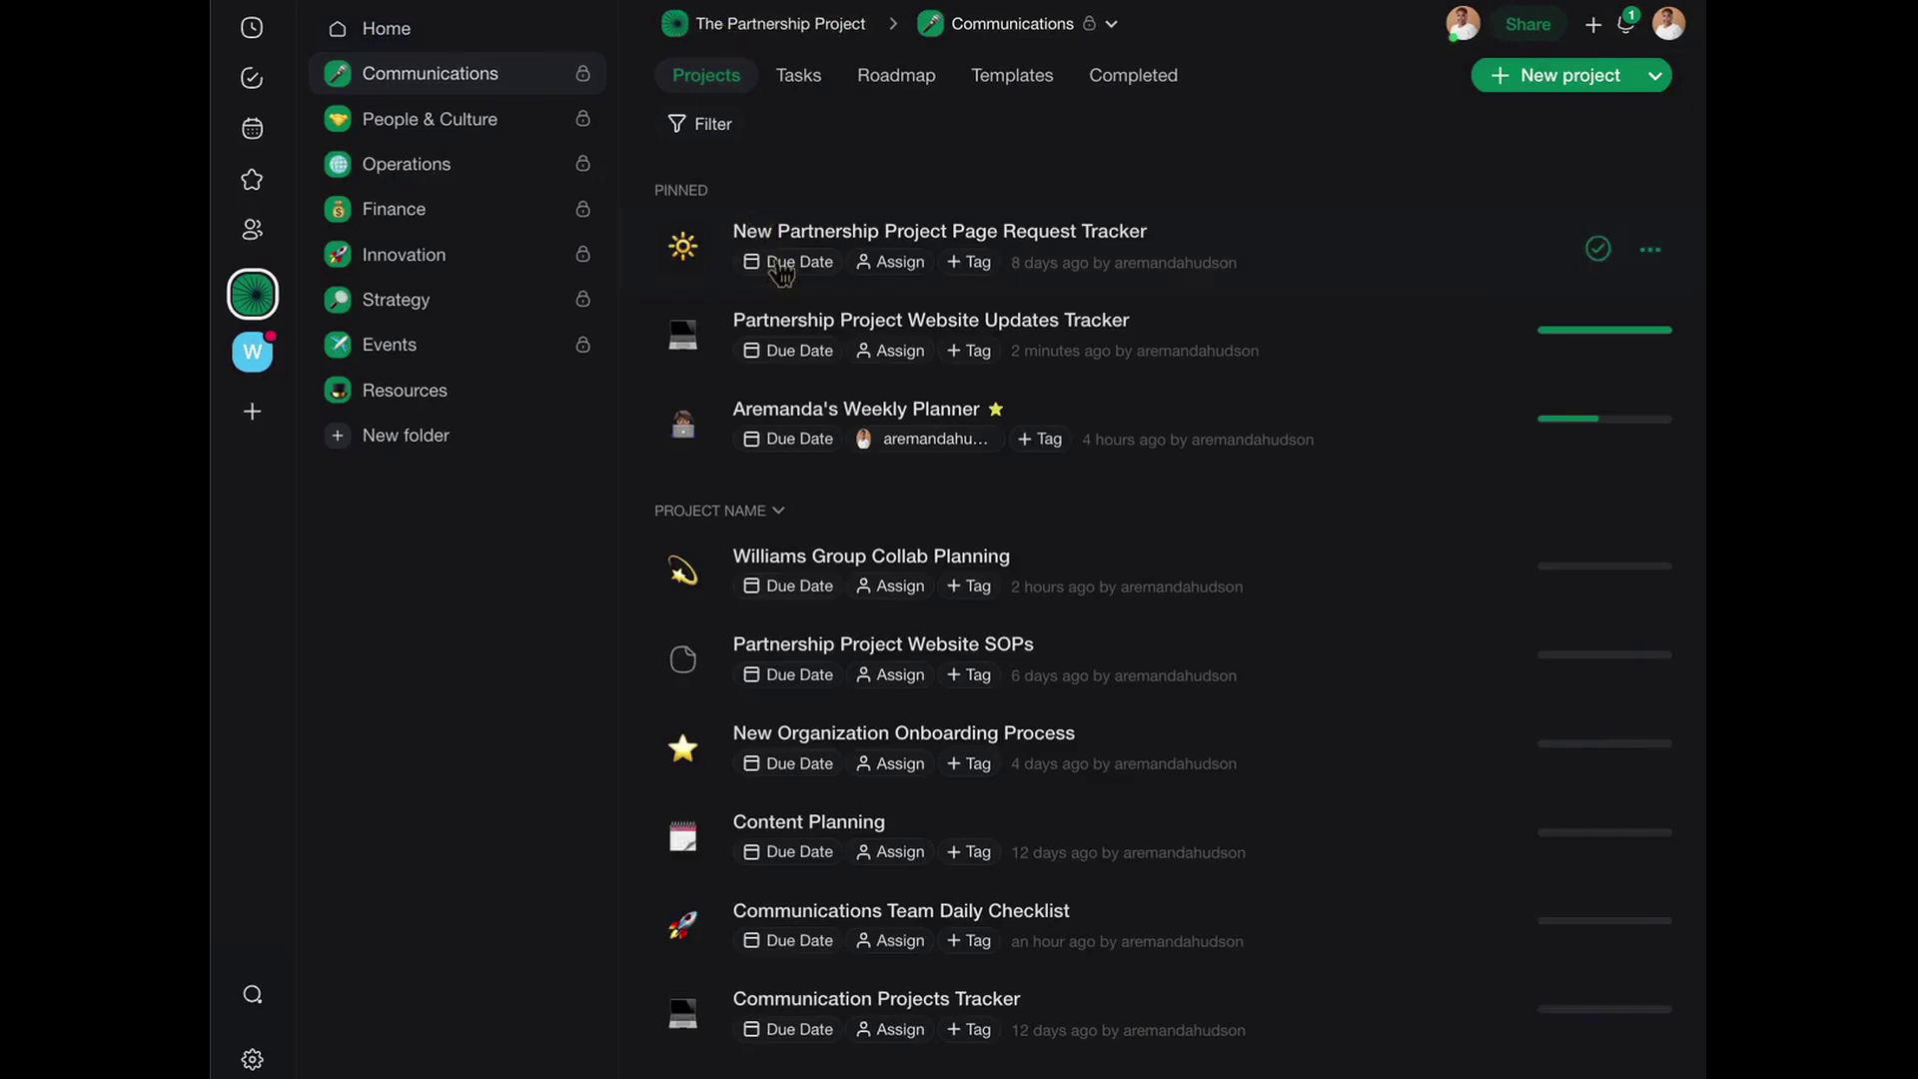
pyautogui.click(840, 558)
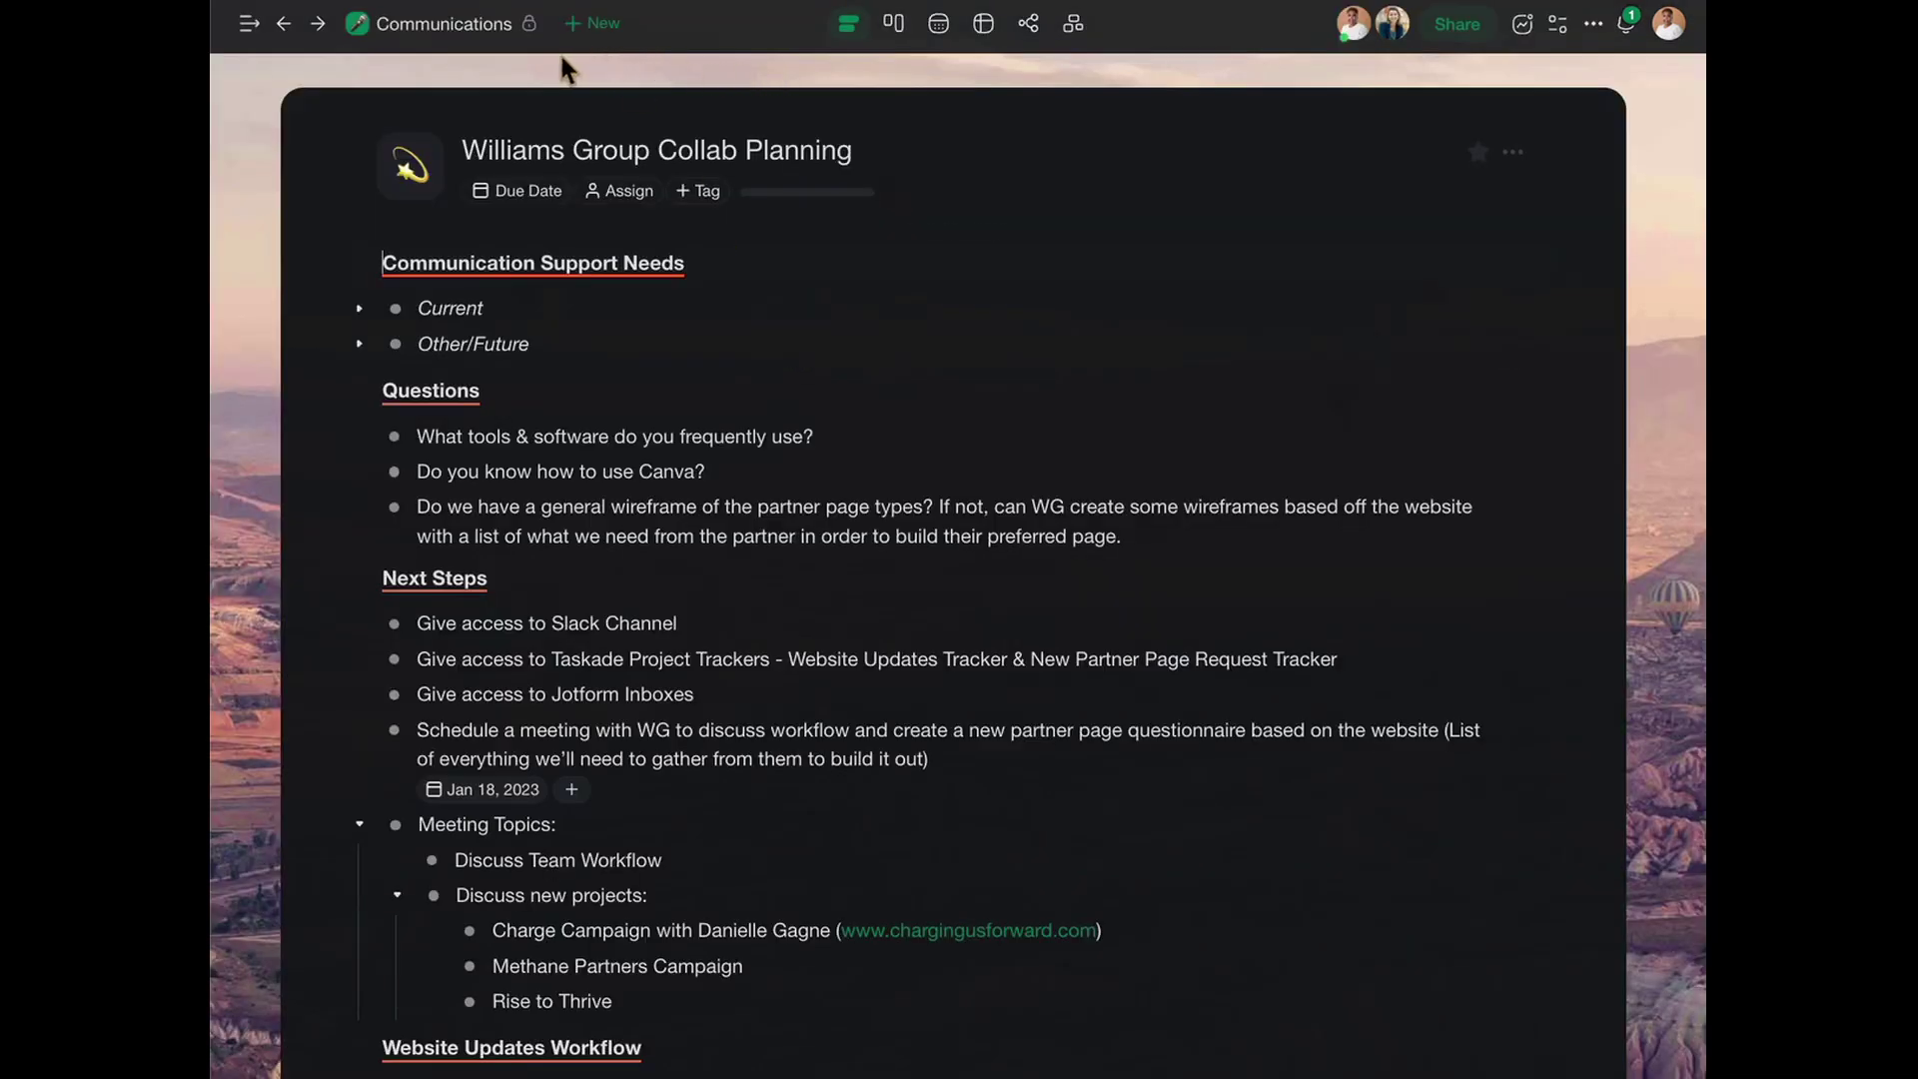
pyautogui.click(526, 27)
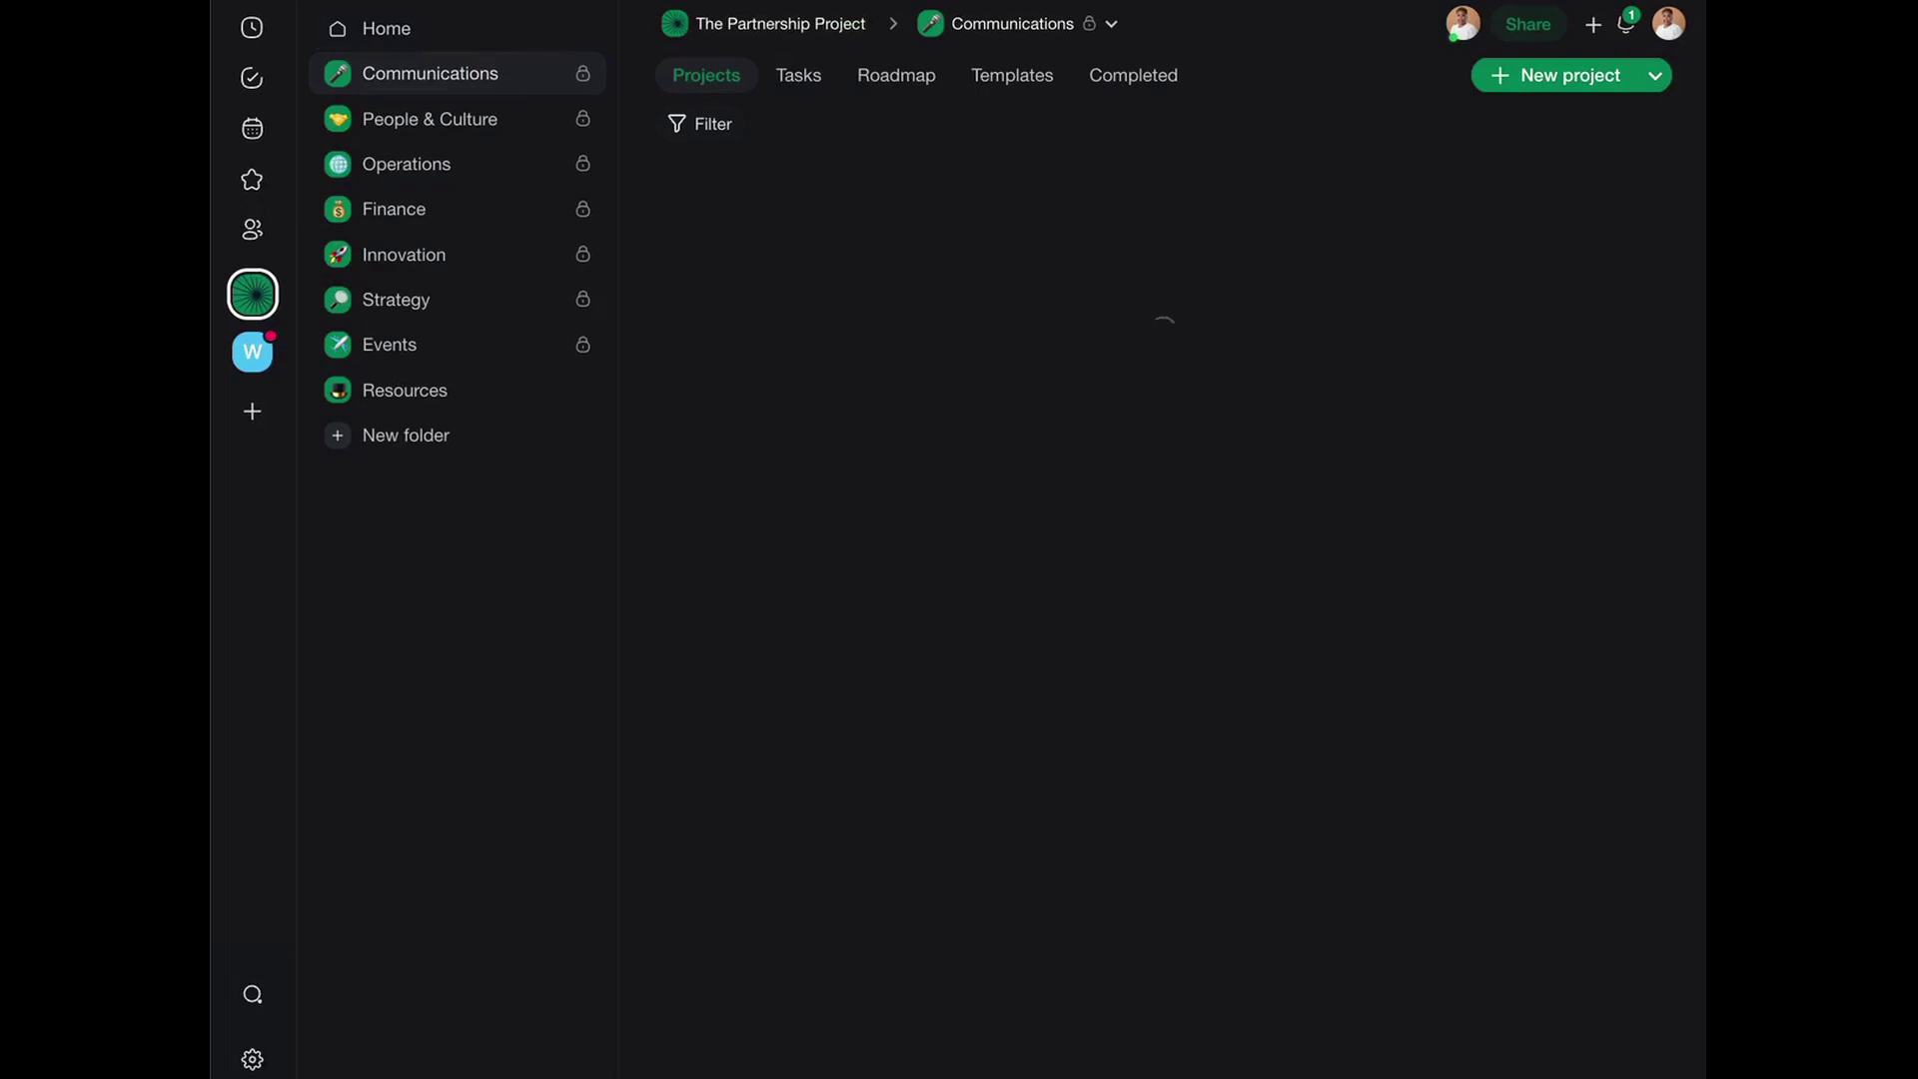
pyautogui.hotkey('alt', 'Left')
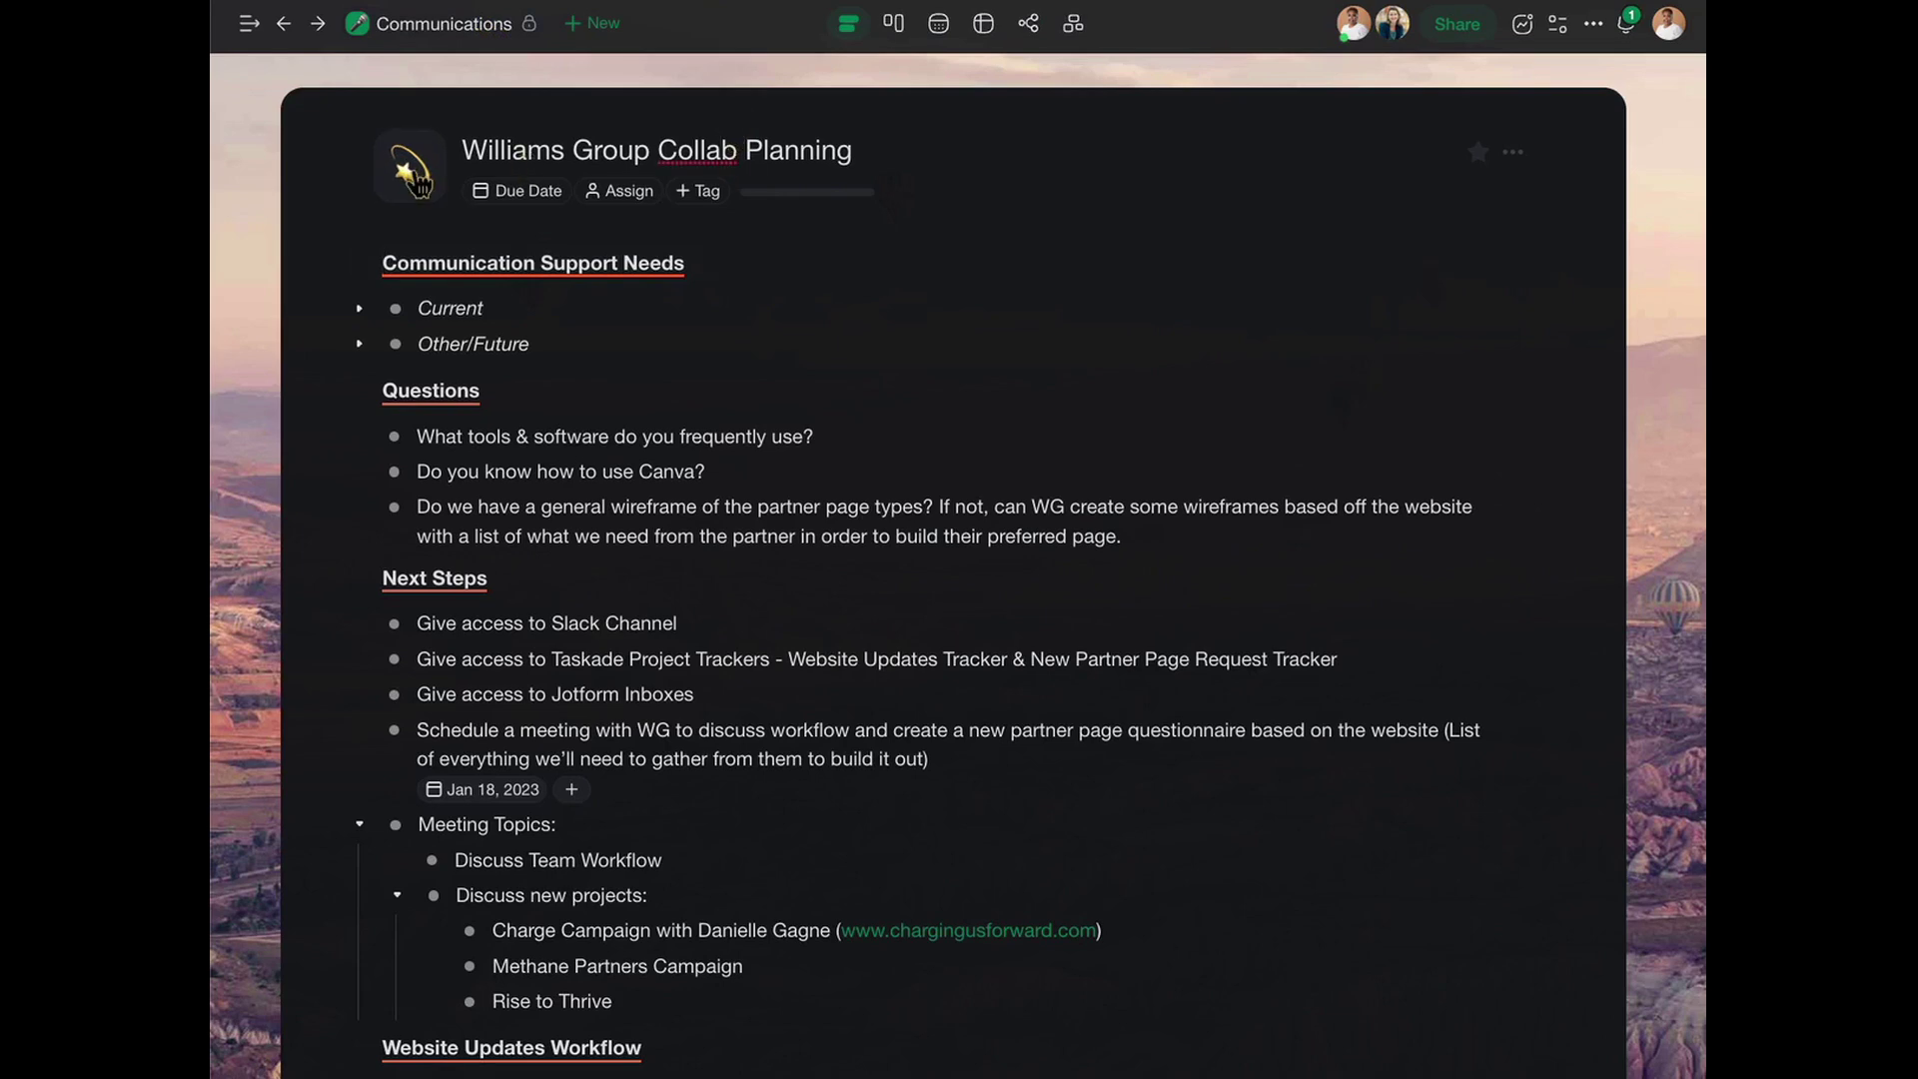
pyautogui.click(413, 171)
pyautogui.click(572, 100)
# In Appearance settings, browse Colors & Images and Upload, then set the desert cover image to Banner.
pyautogui.click(1562, 38)
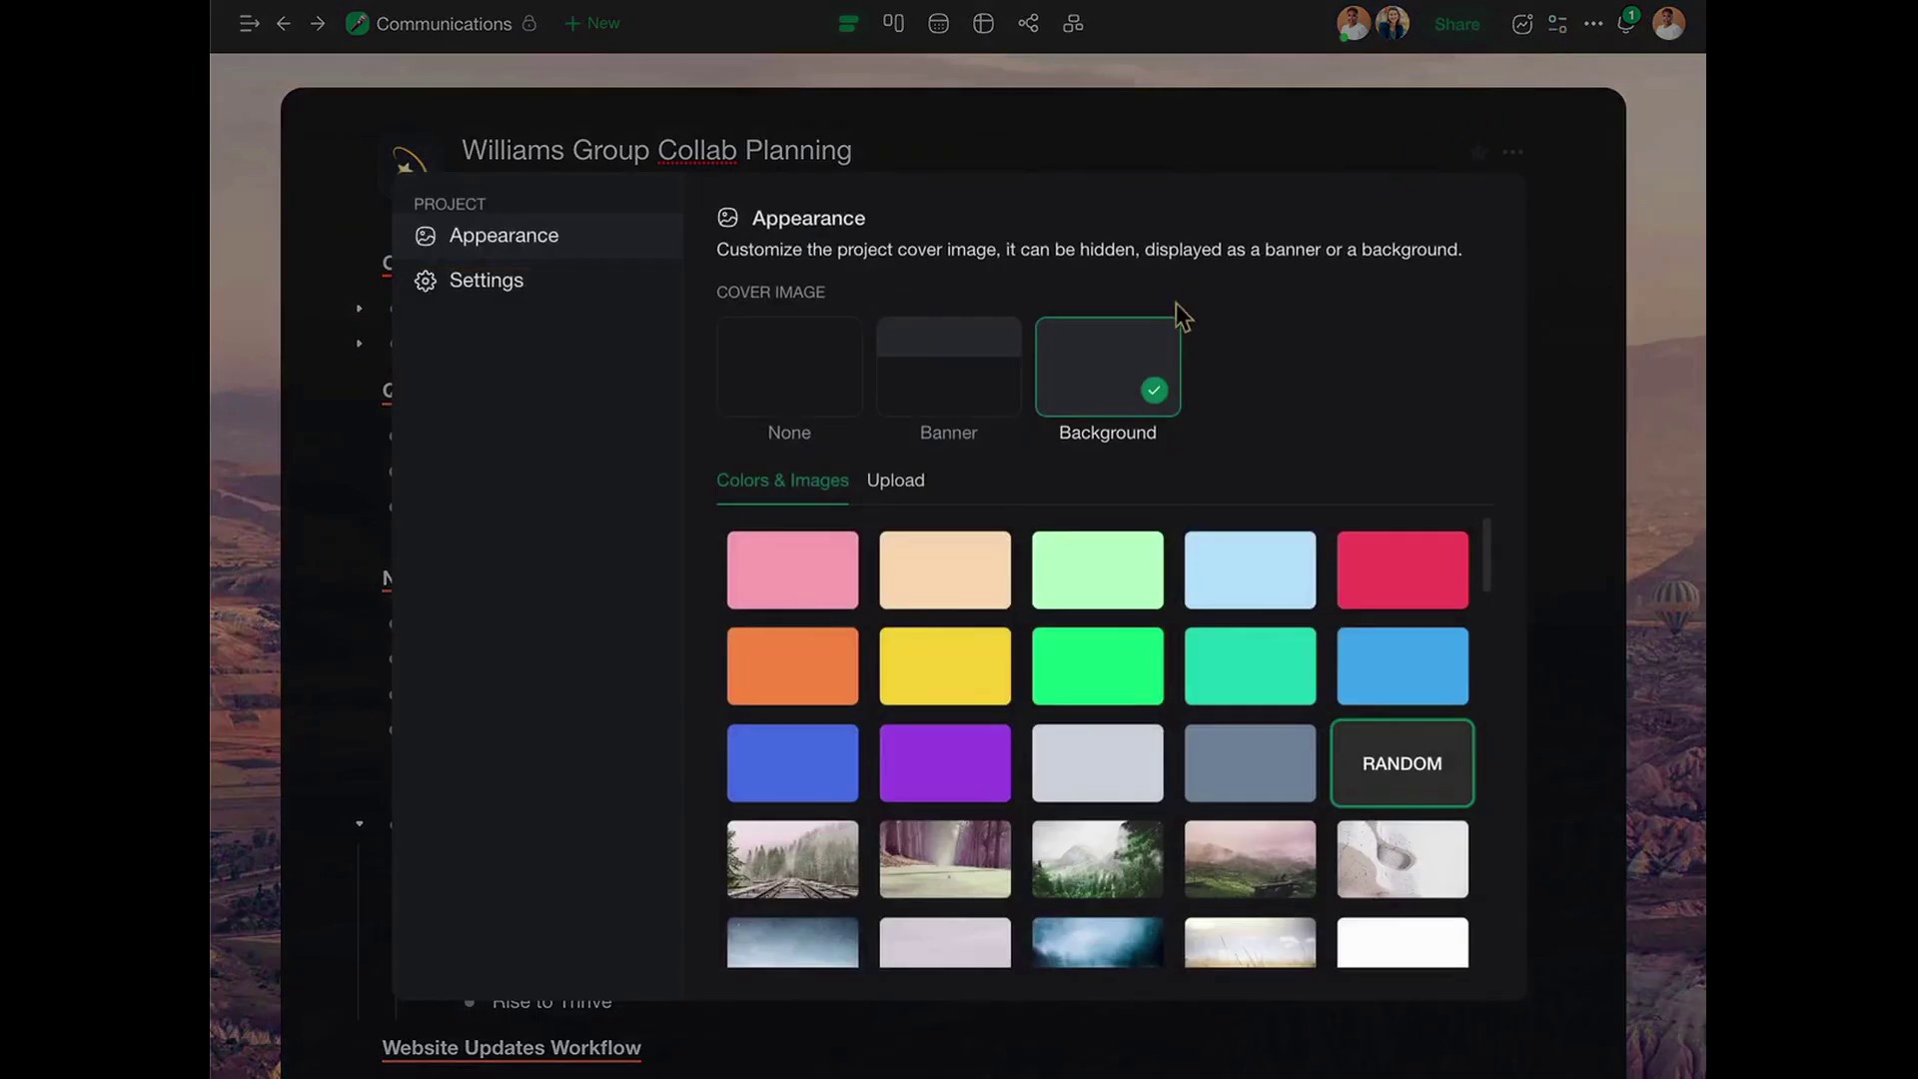
pyautogui.scroll(-6, 954, 679)
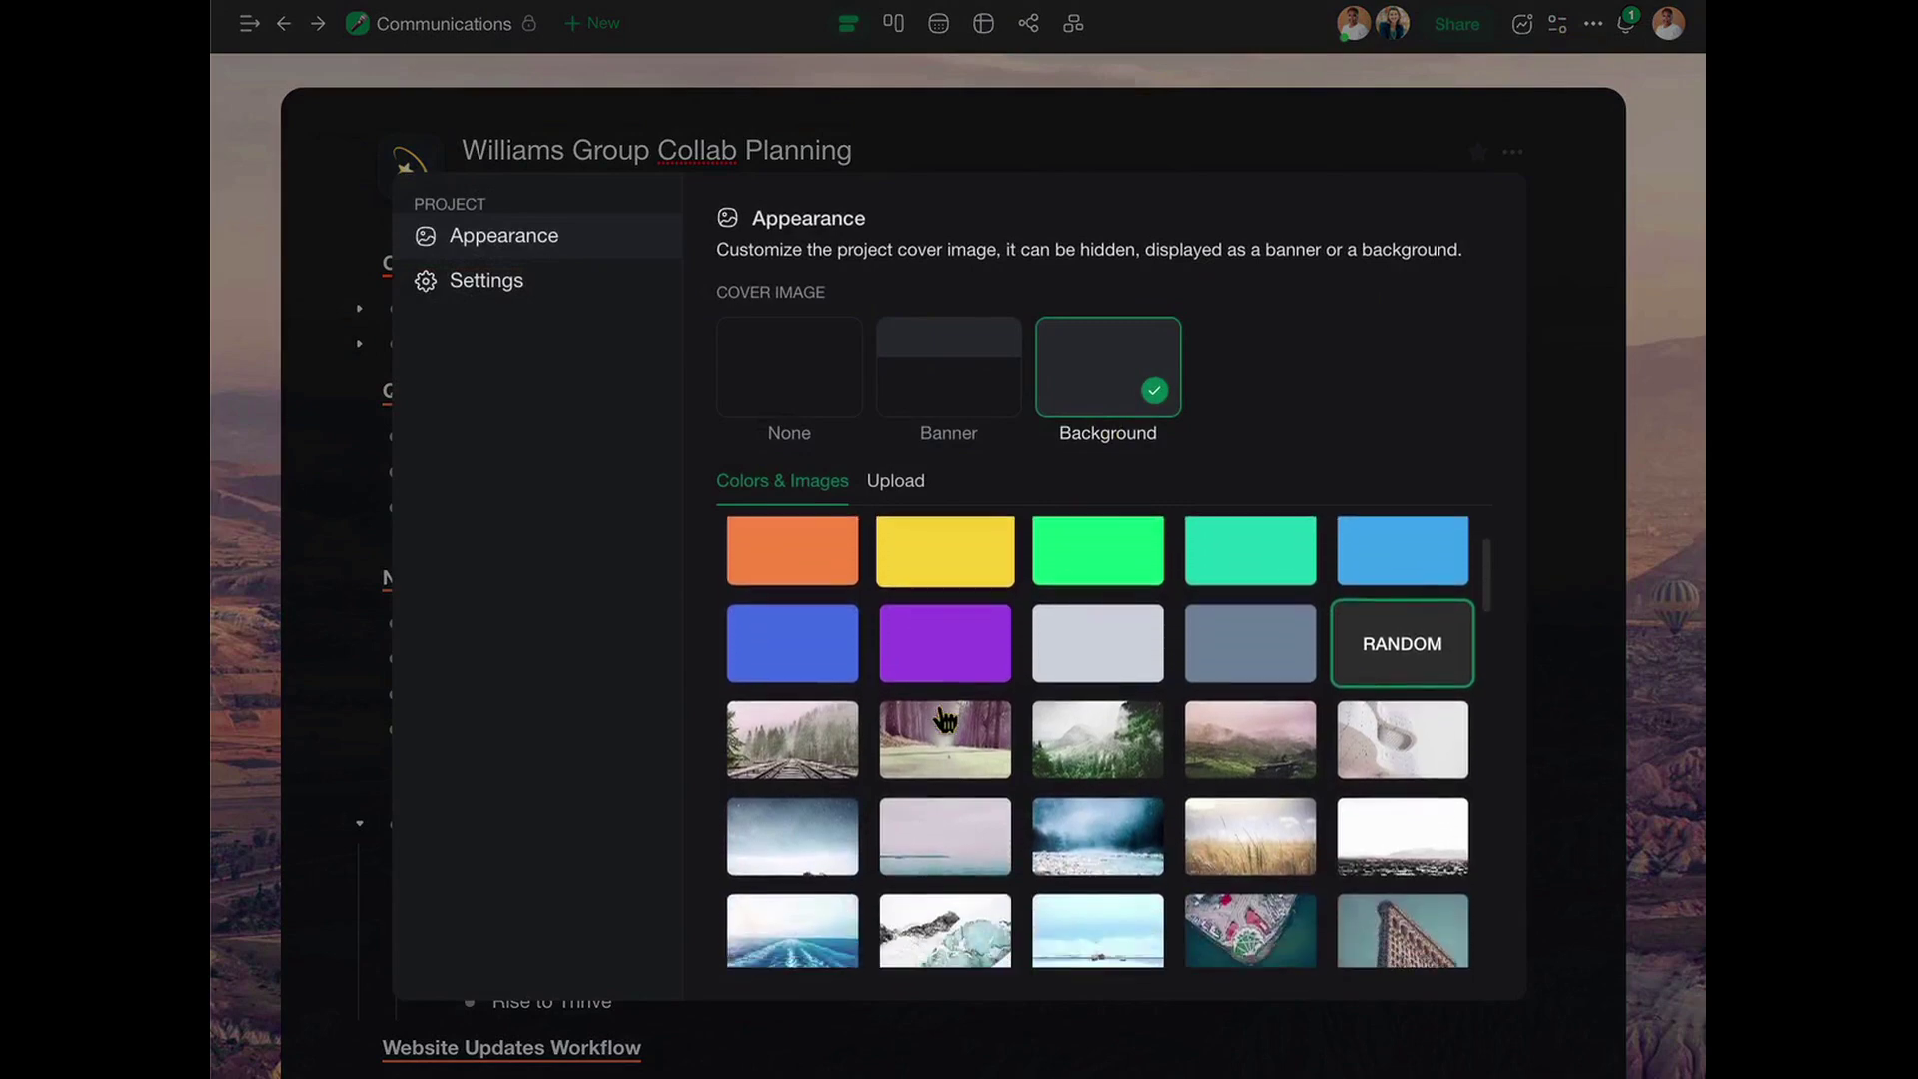
pyautogui.scroll(-10, 944, 719)
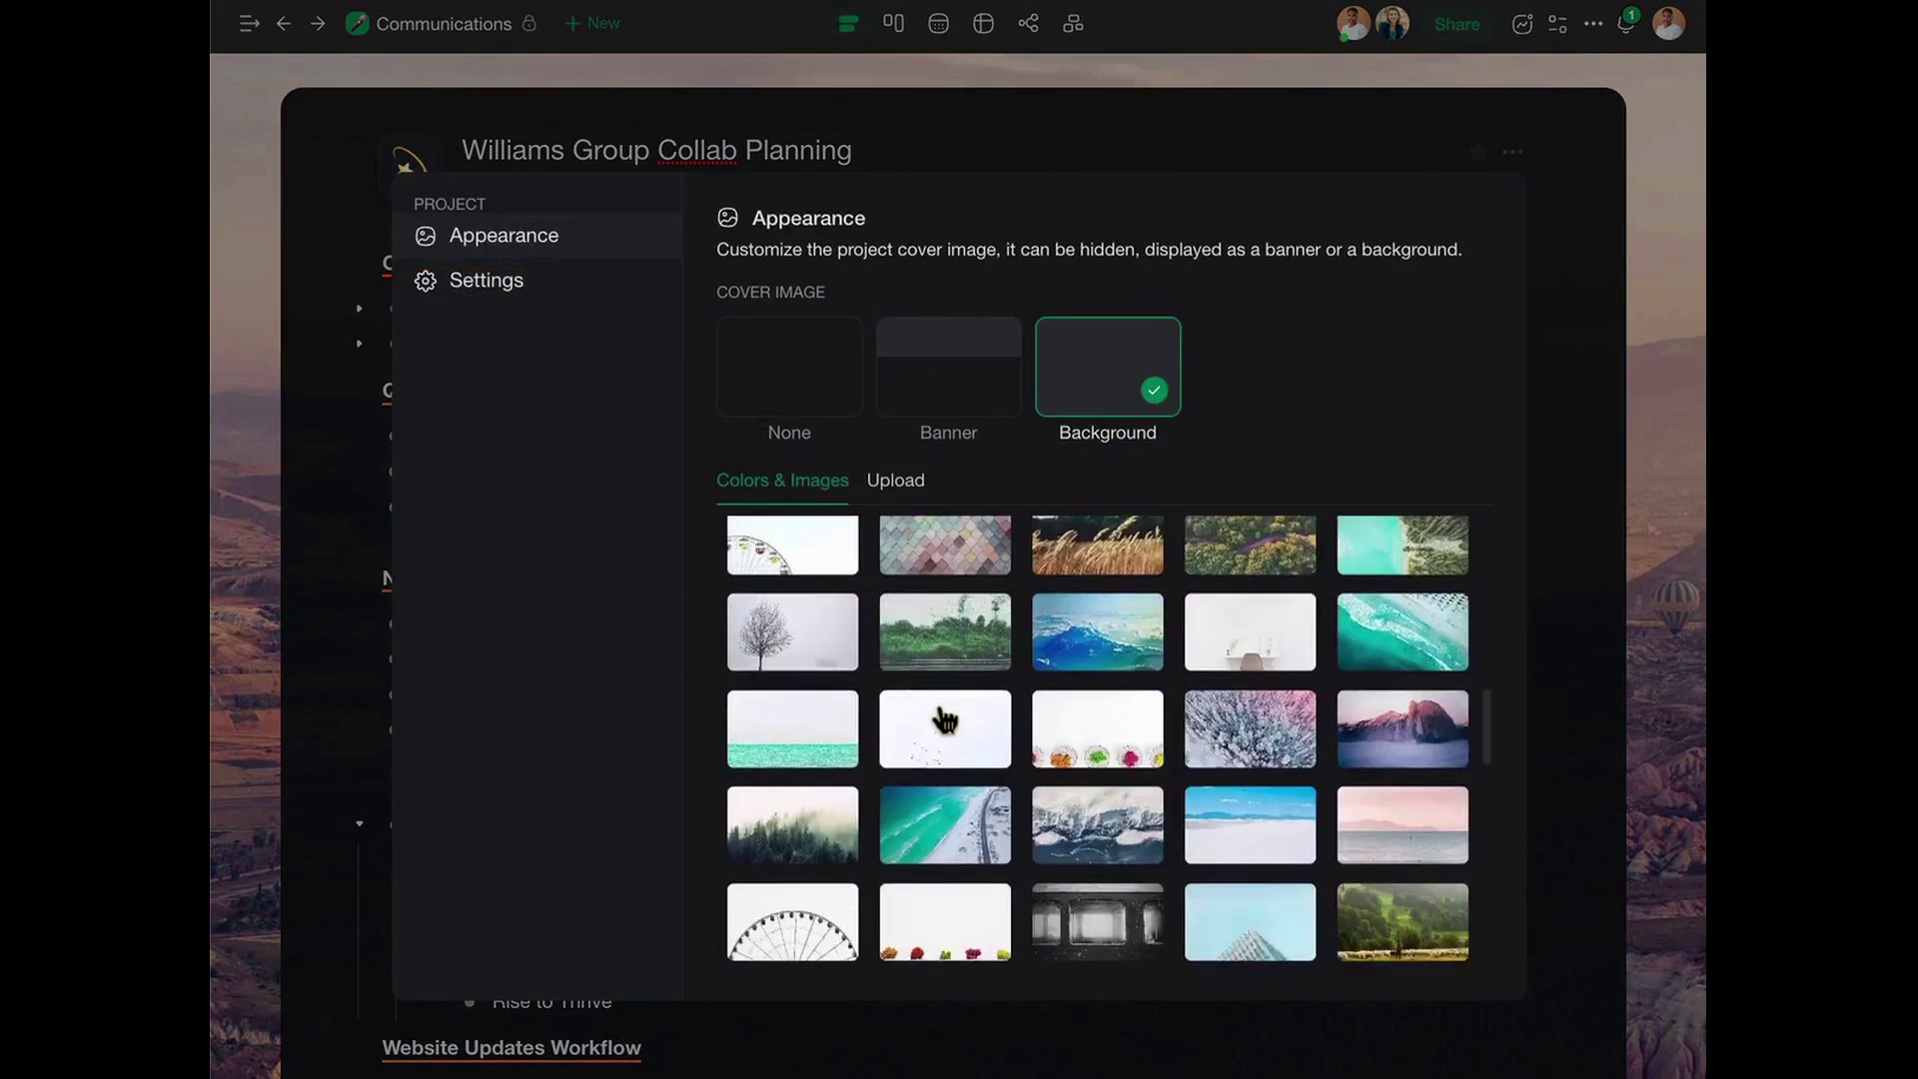
pyautogui.scroll(-5, 944, 720)
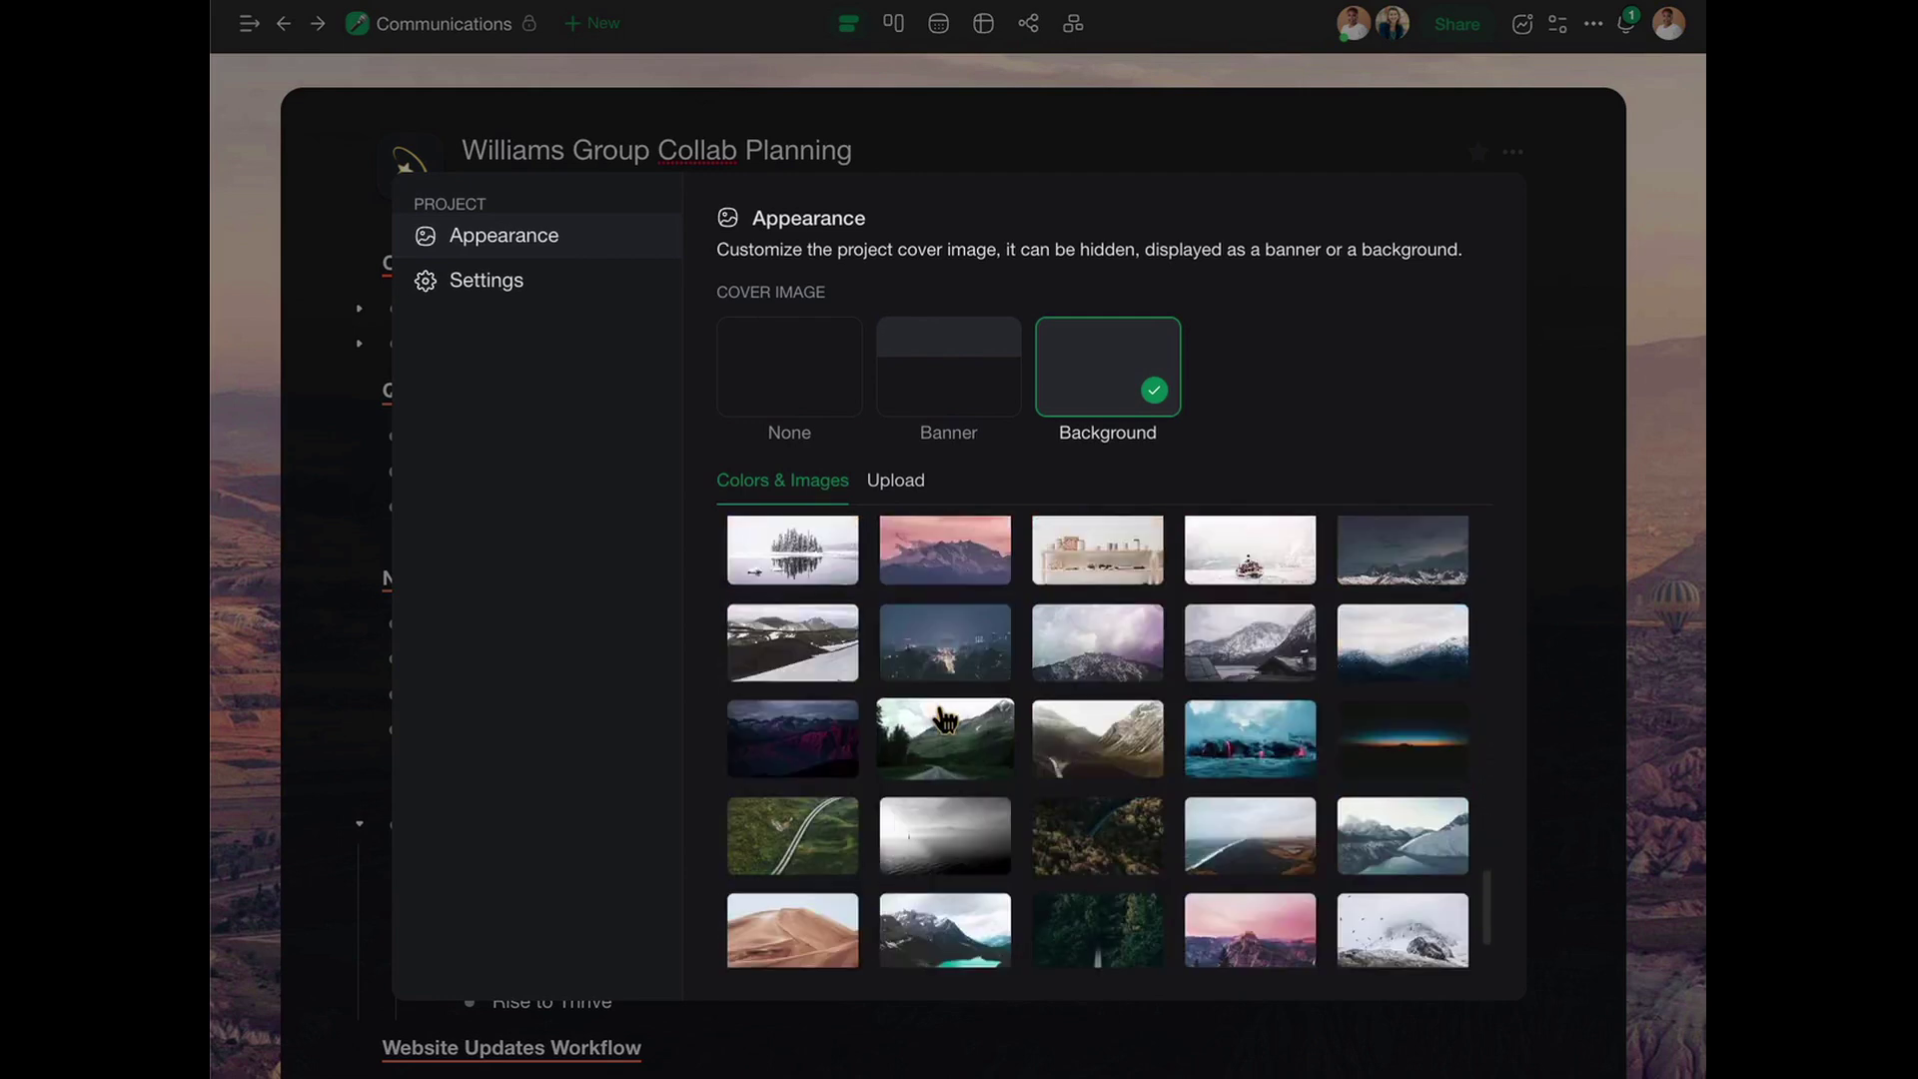
pyautogui.click(898, 472)
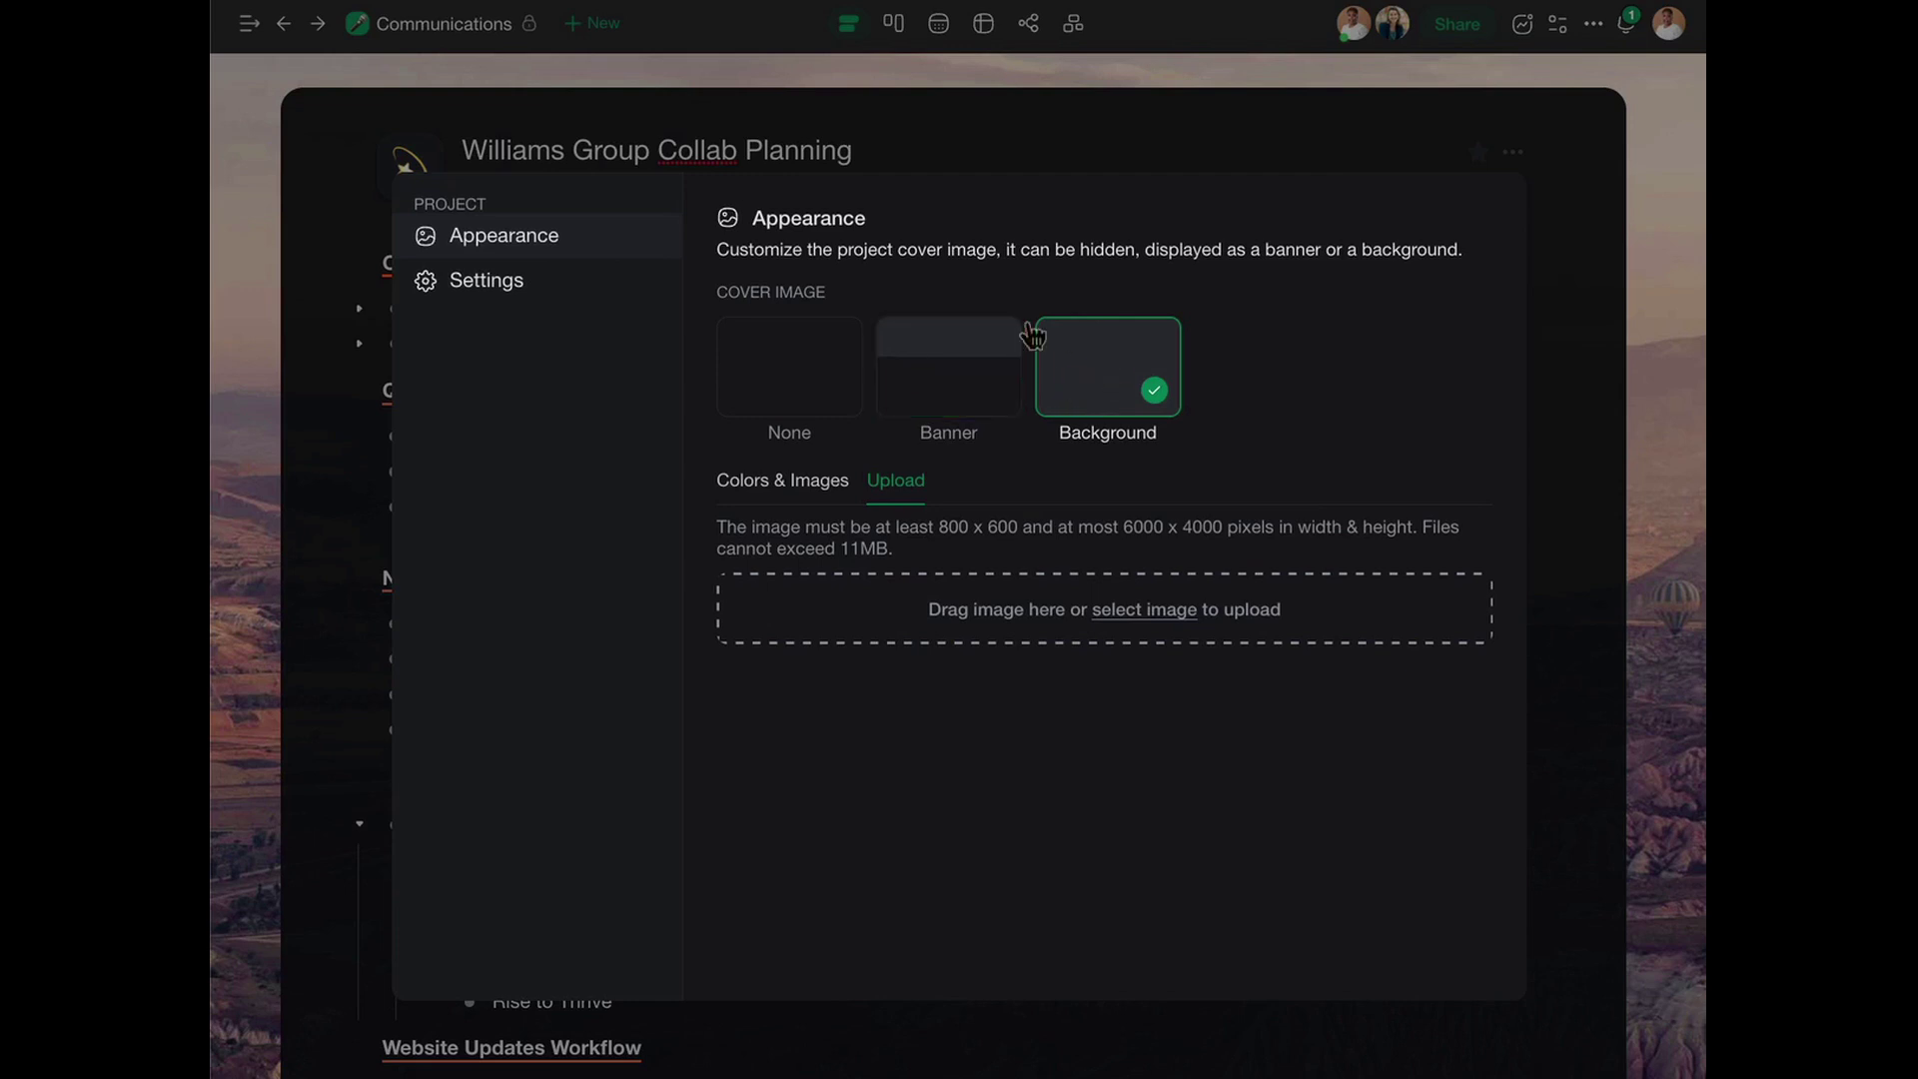
pyautogui.click(955, 357)
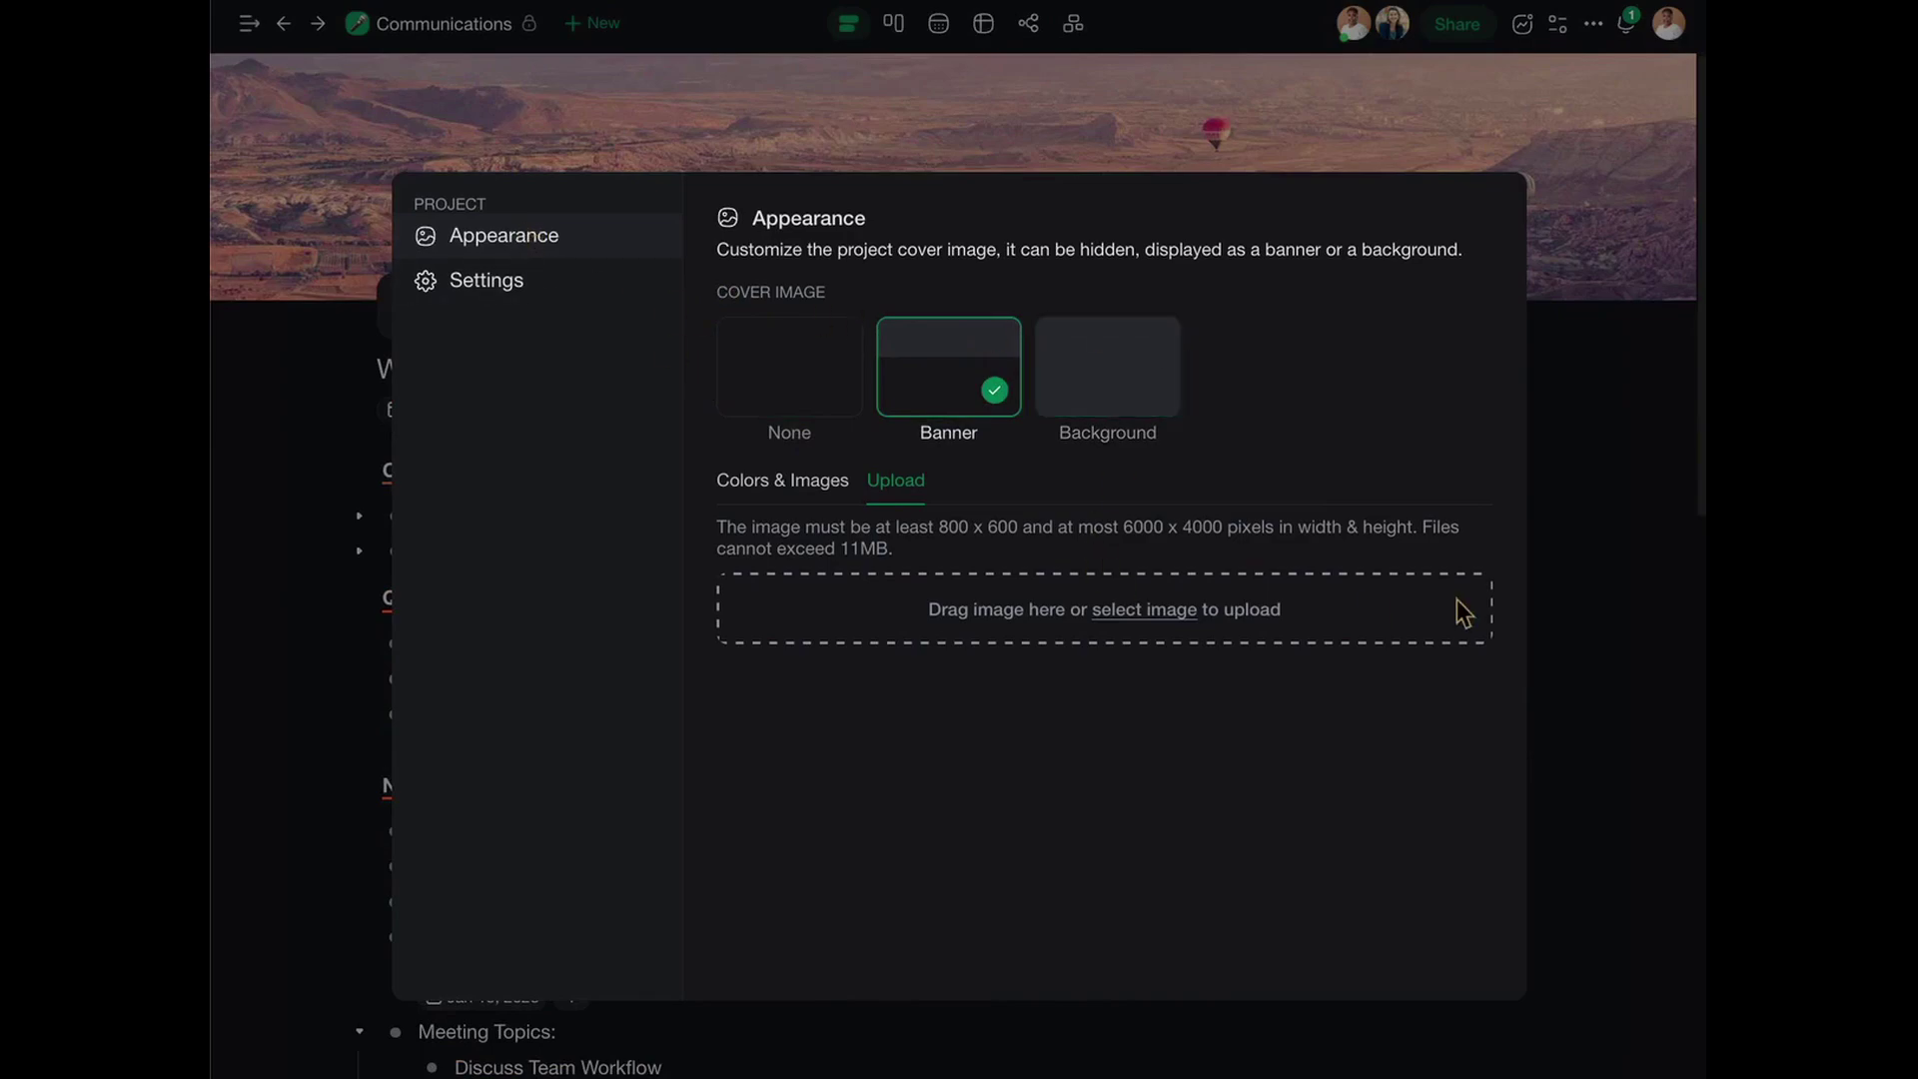
pyautogui.click(1572, 587)
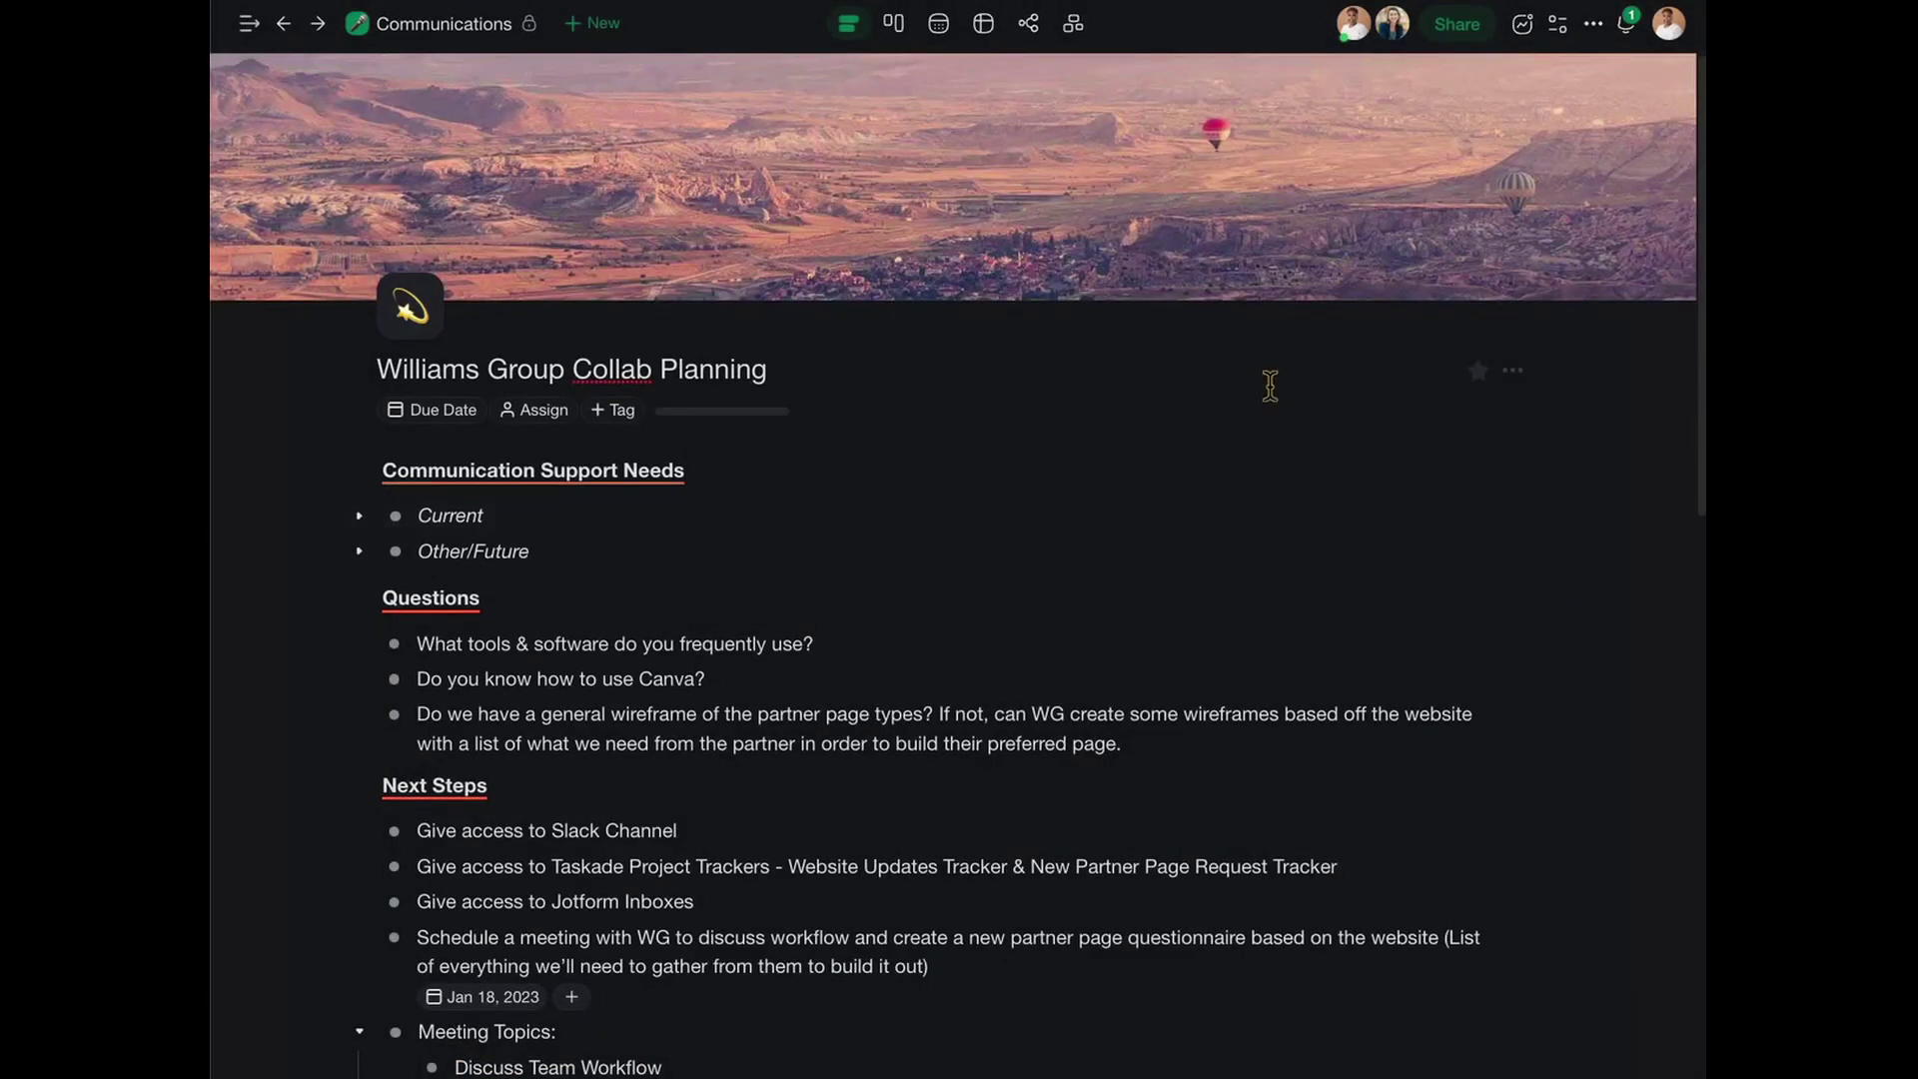
# Open the Invite team dialog for Williams Group Collab Planning via Share.
pyautogui.scroll(-20, 1212, 517)
pyautogui.scroll(20, 1210, 515)
pyautogui.click(1461, 35)
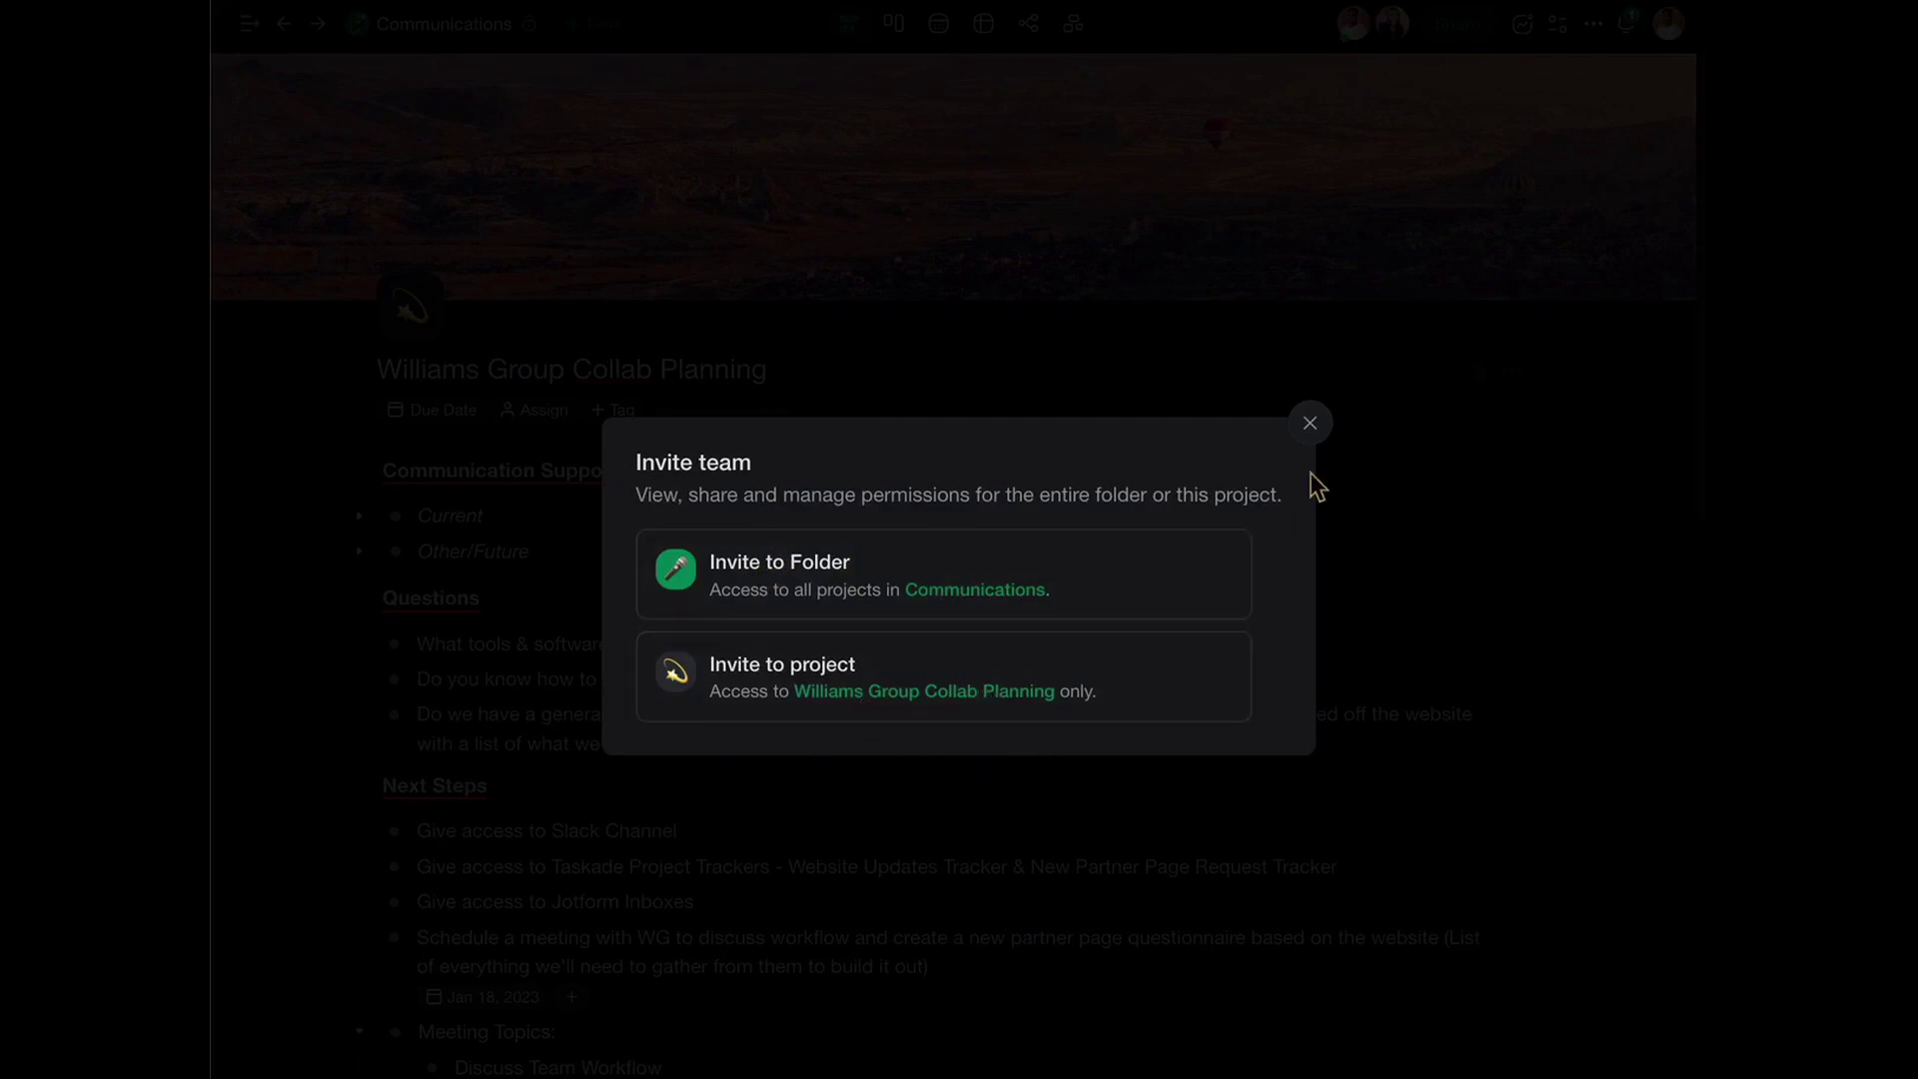
# Close Invite team, then check Project History and the full version history, loading more versions.
pyautogui.click(1311, 424)
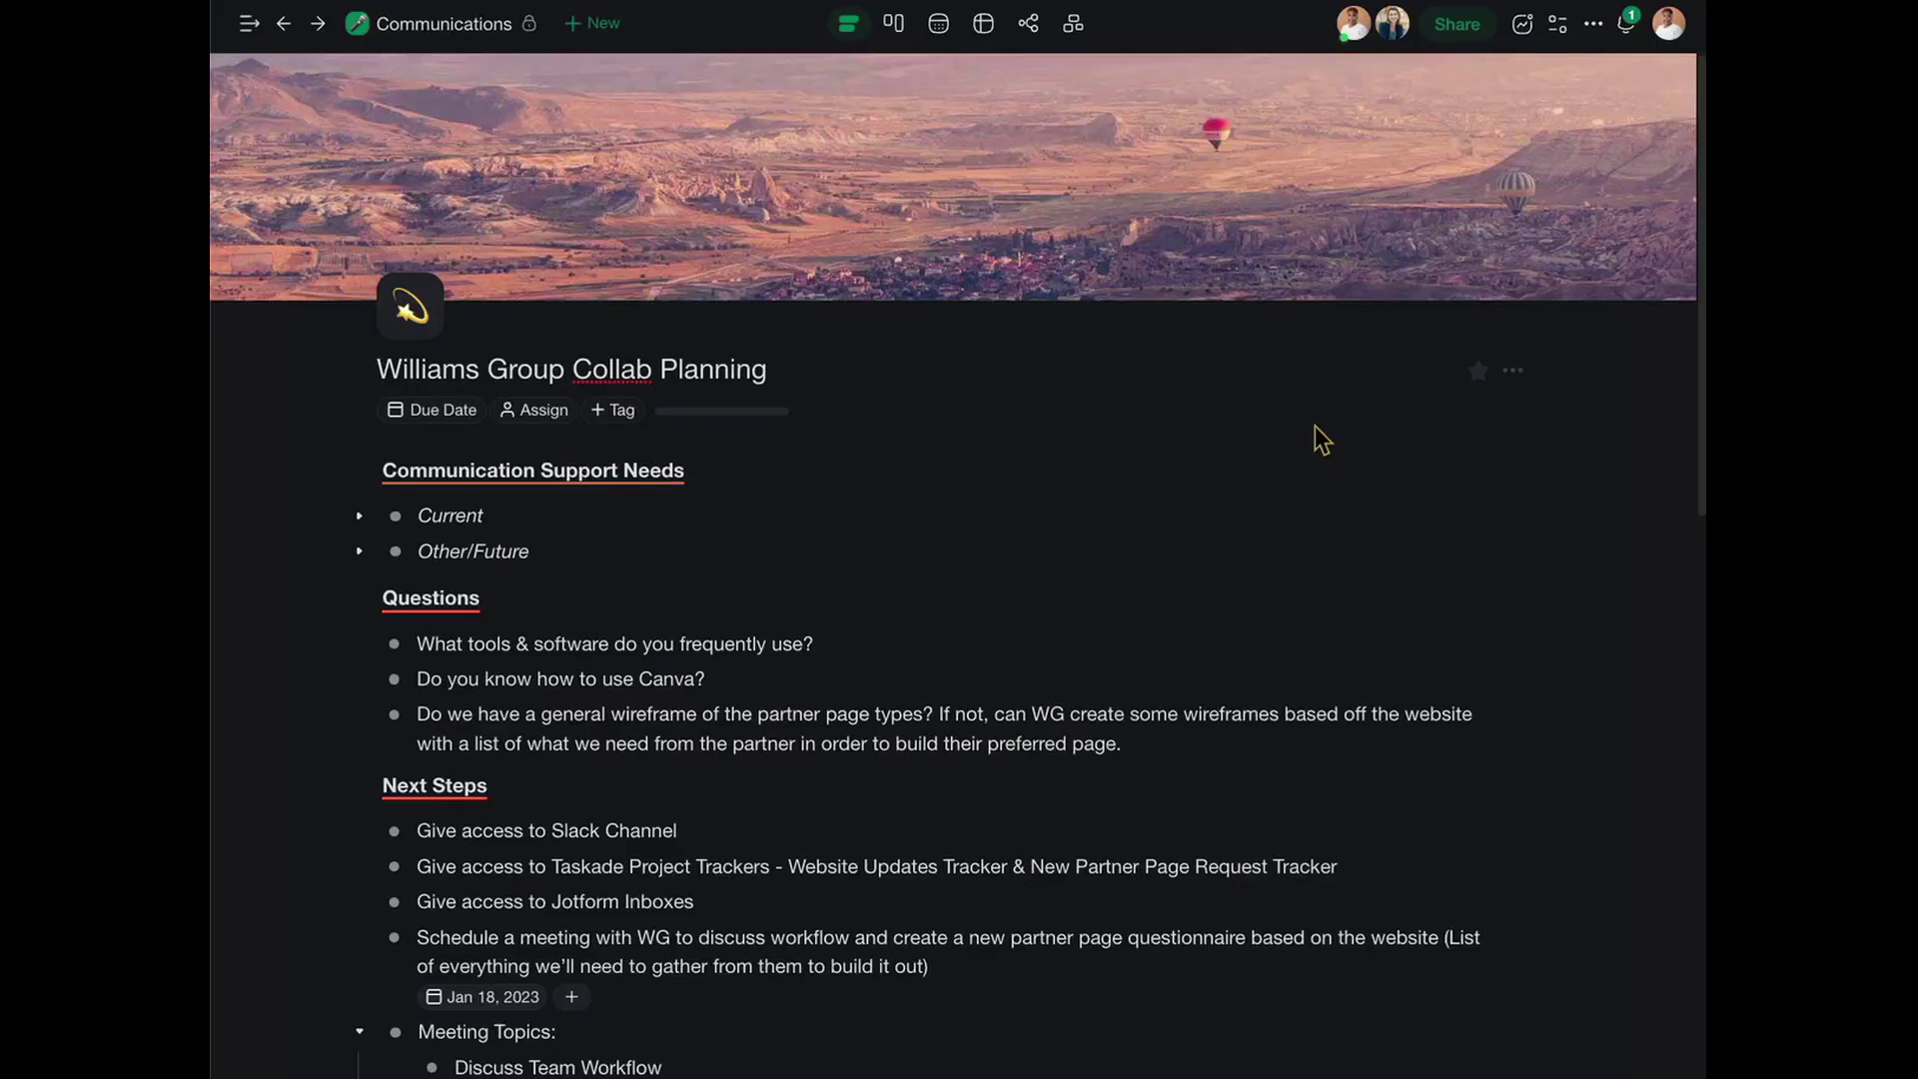
pyautogui.click(1527, 33)
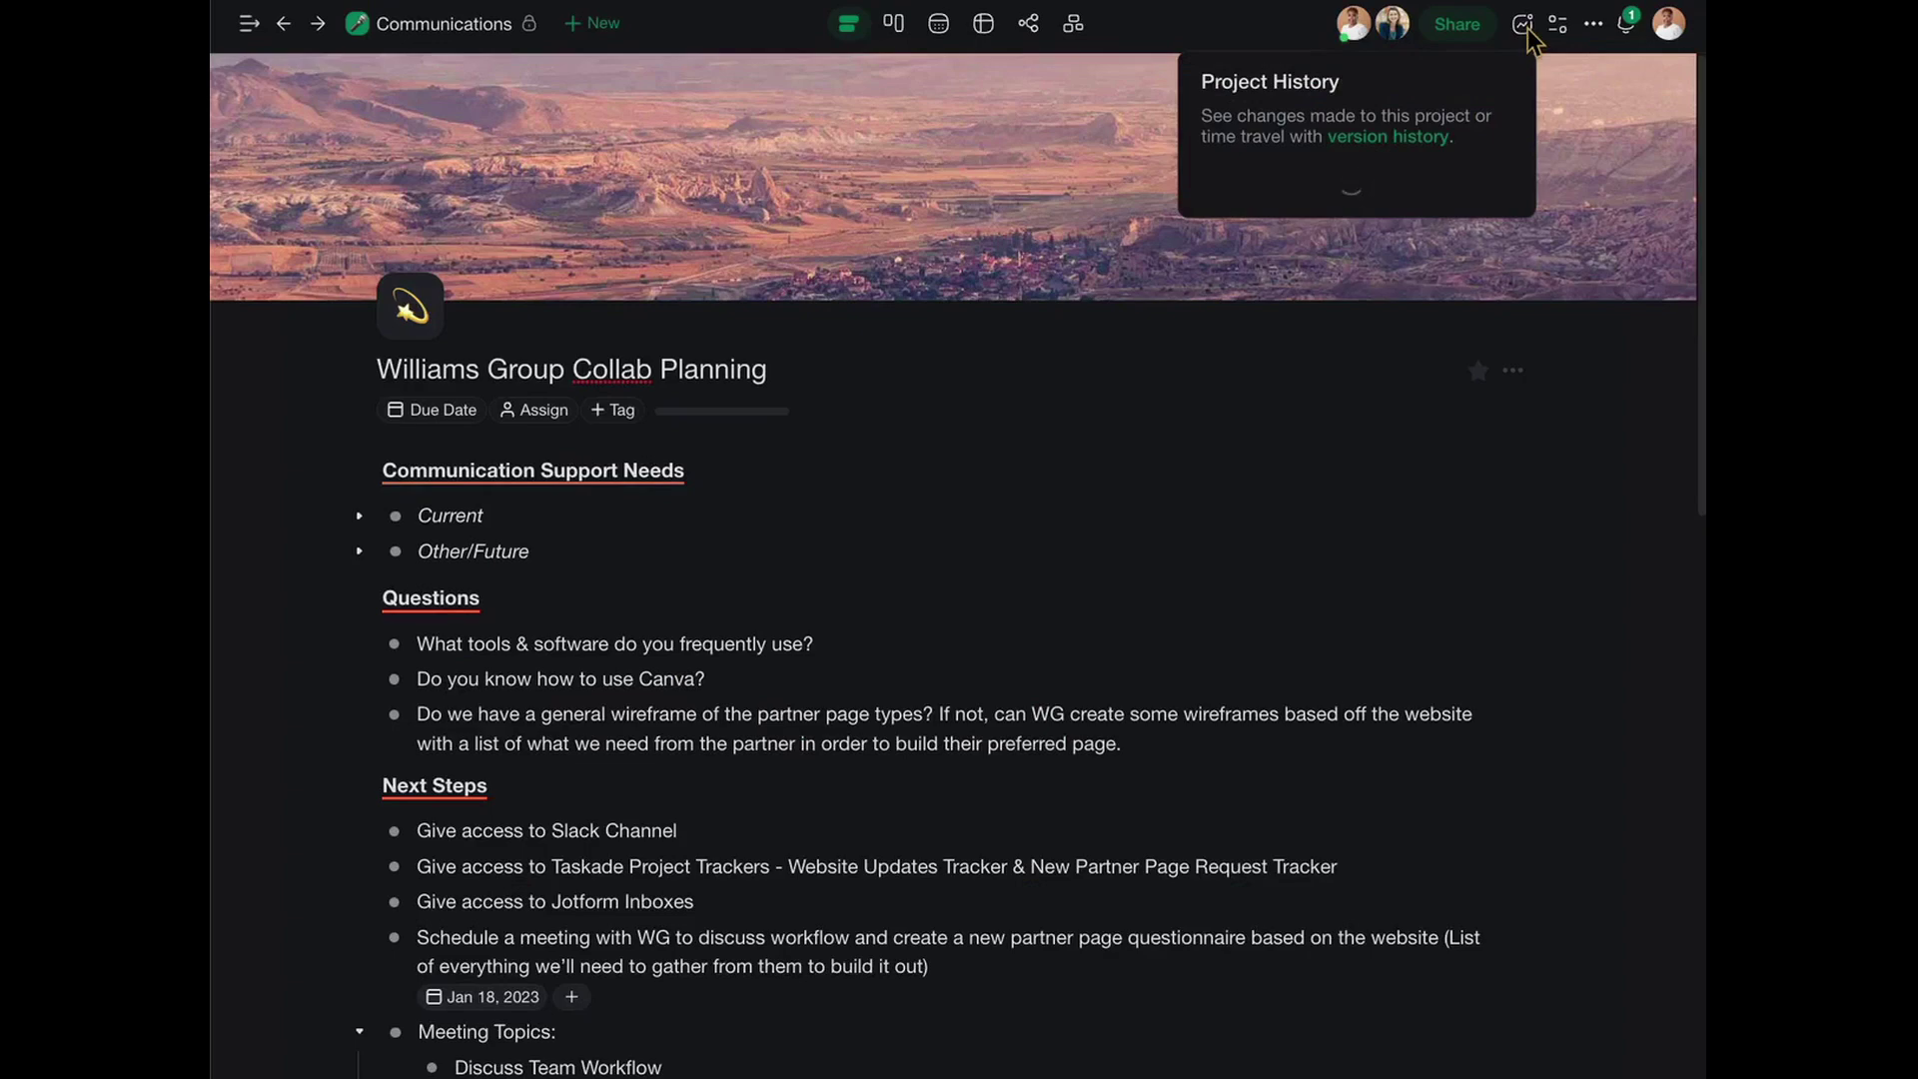
pyautogui.scroll(-4, 1364, 461)
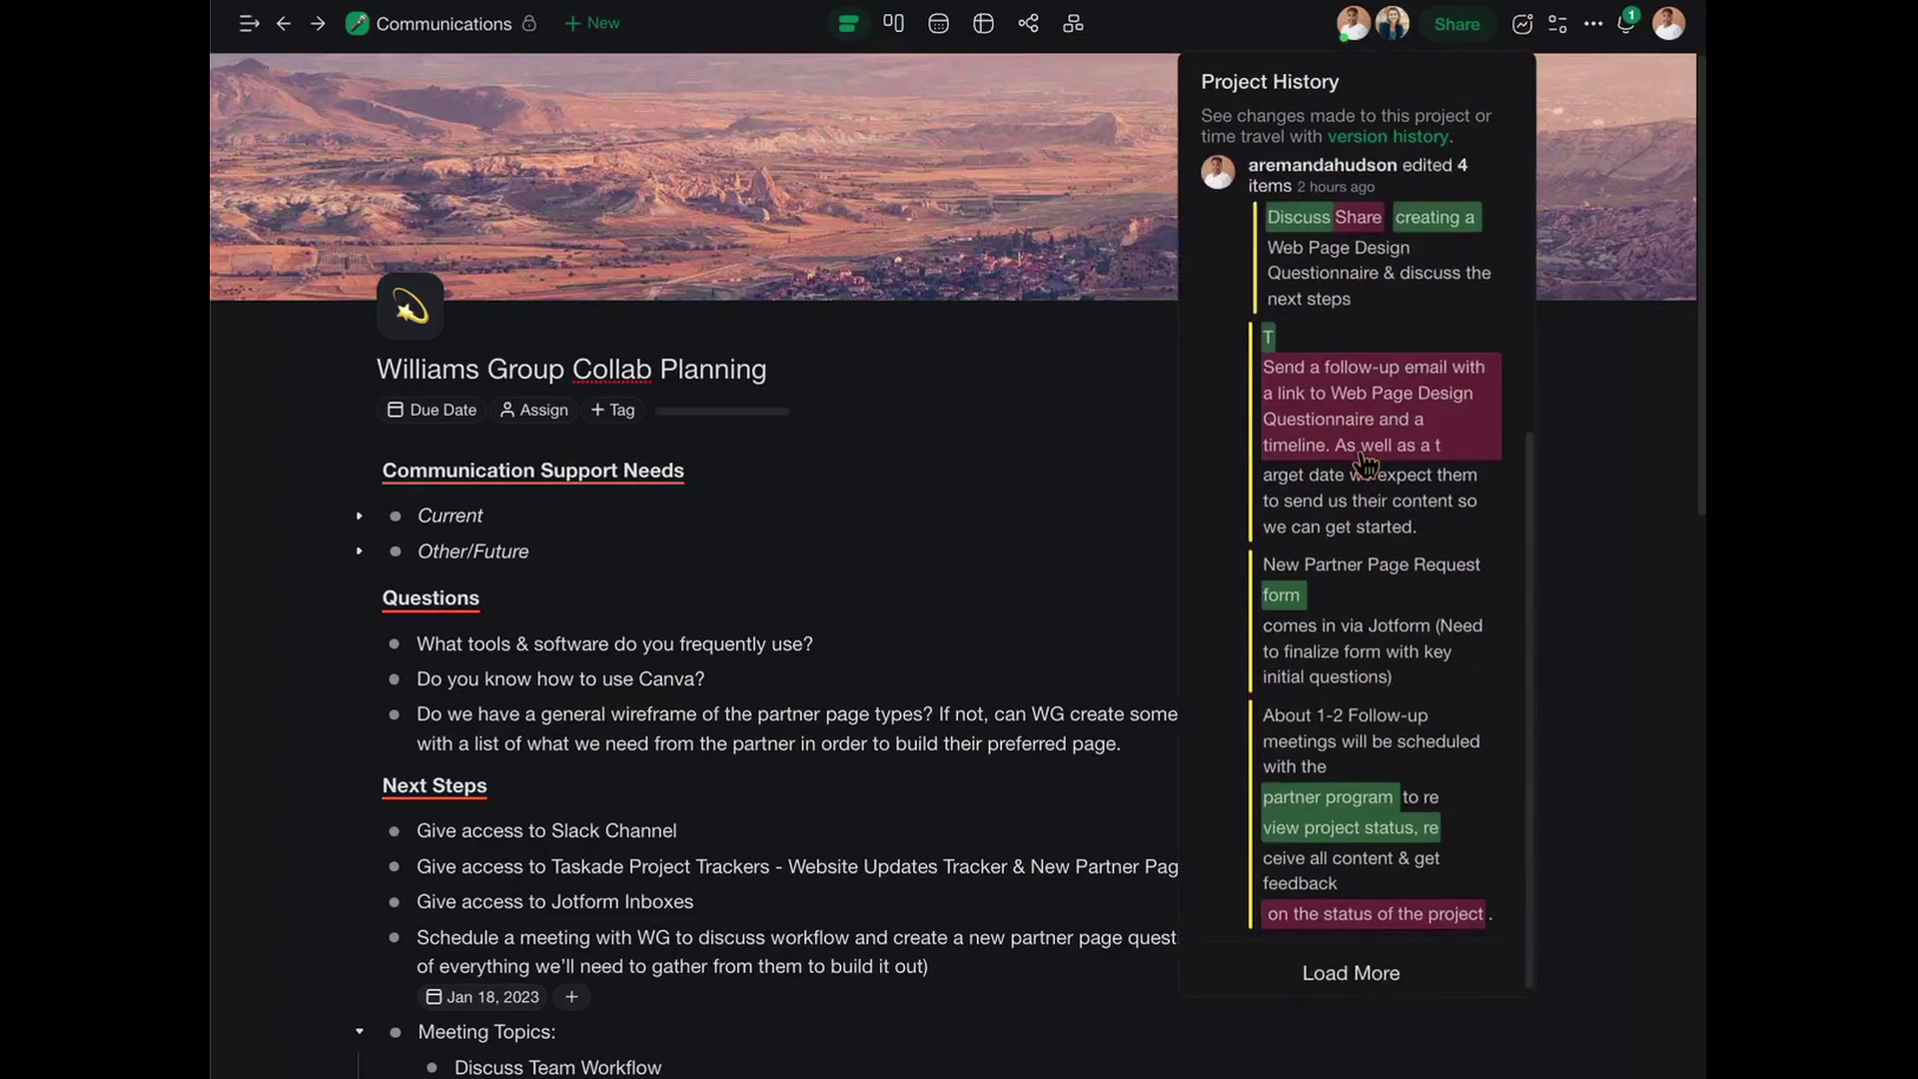
pyautogui.scroll(5, 1399, 178)
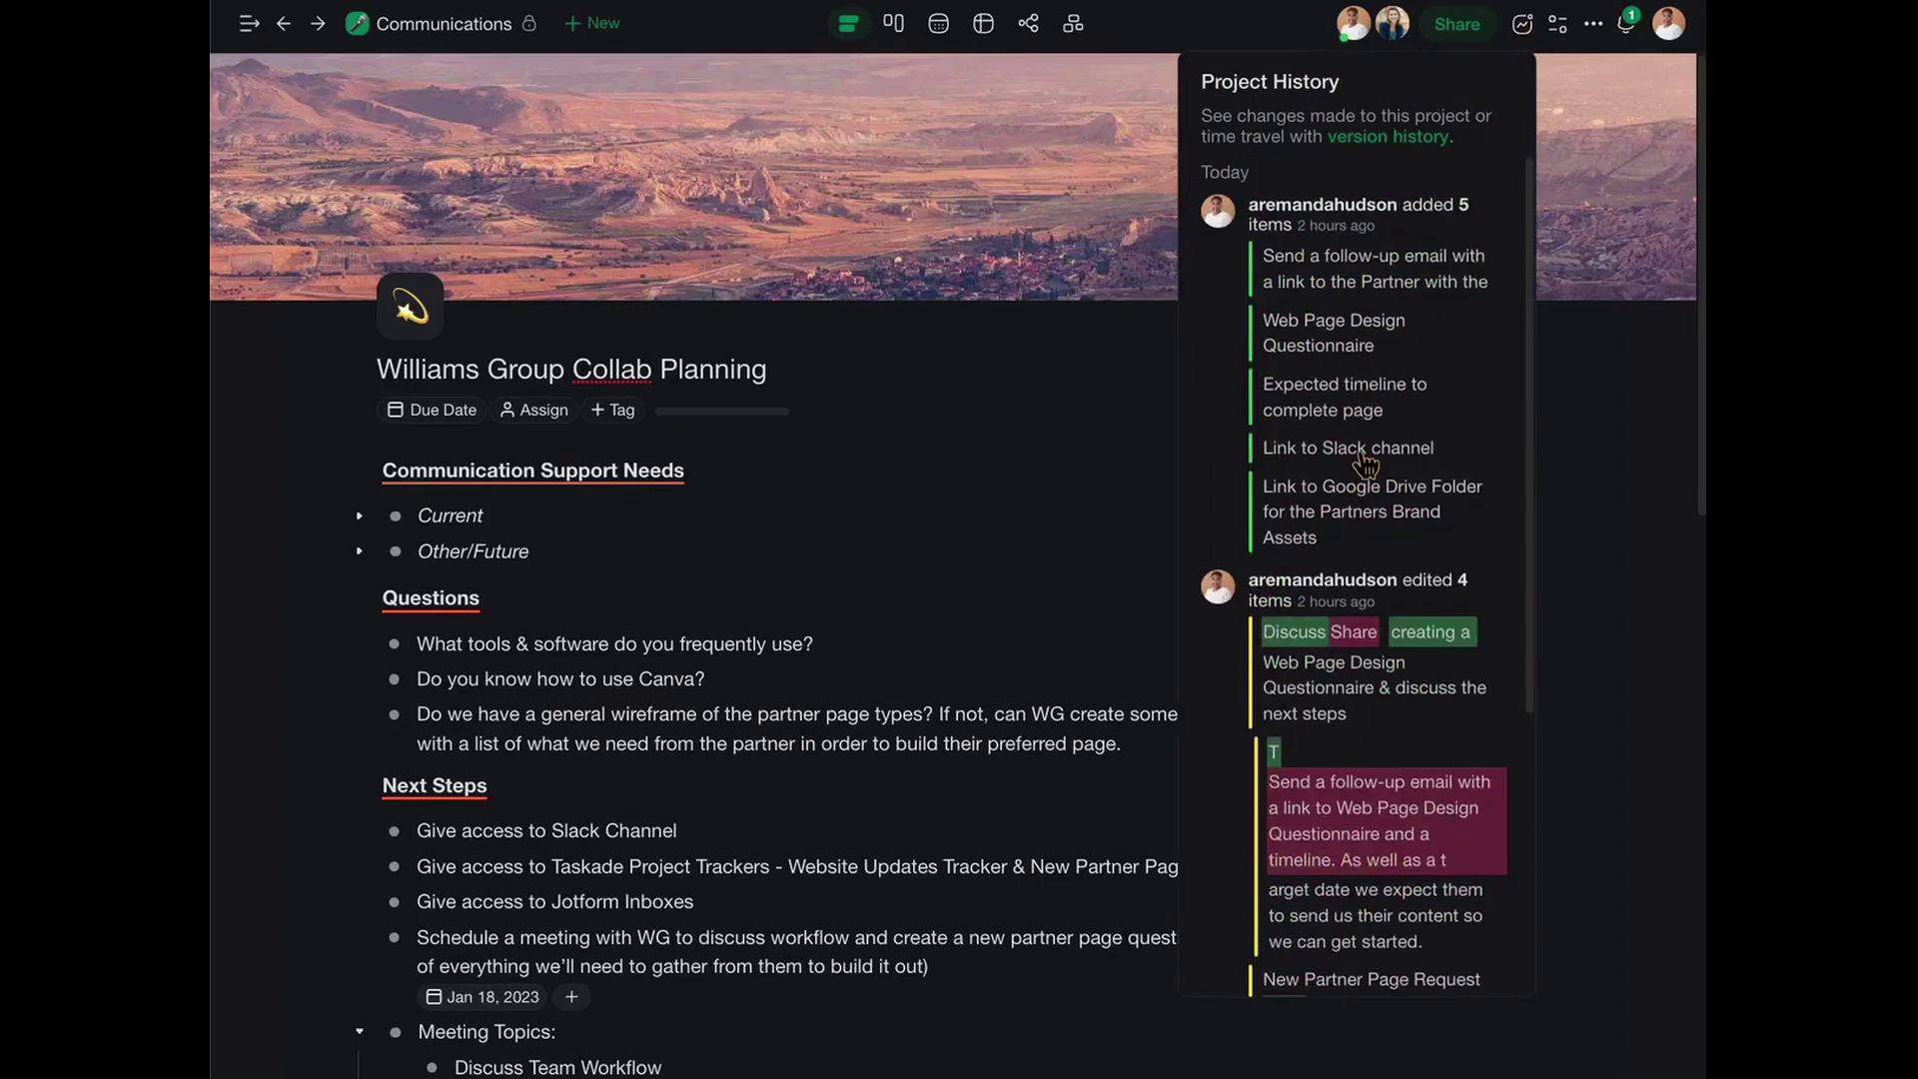
pyautogui.click(1382, 139)
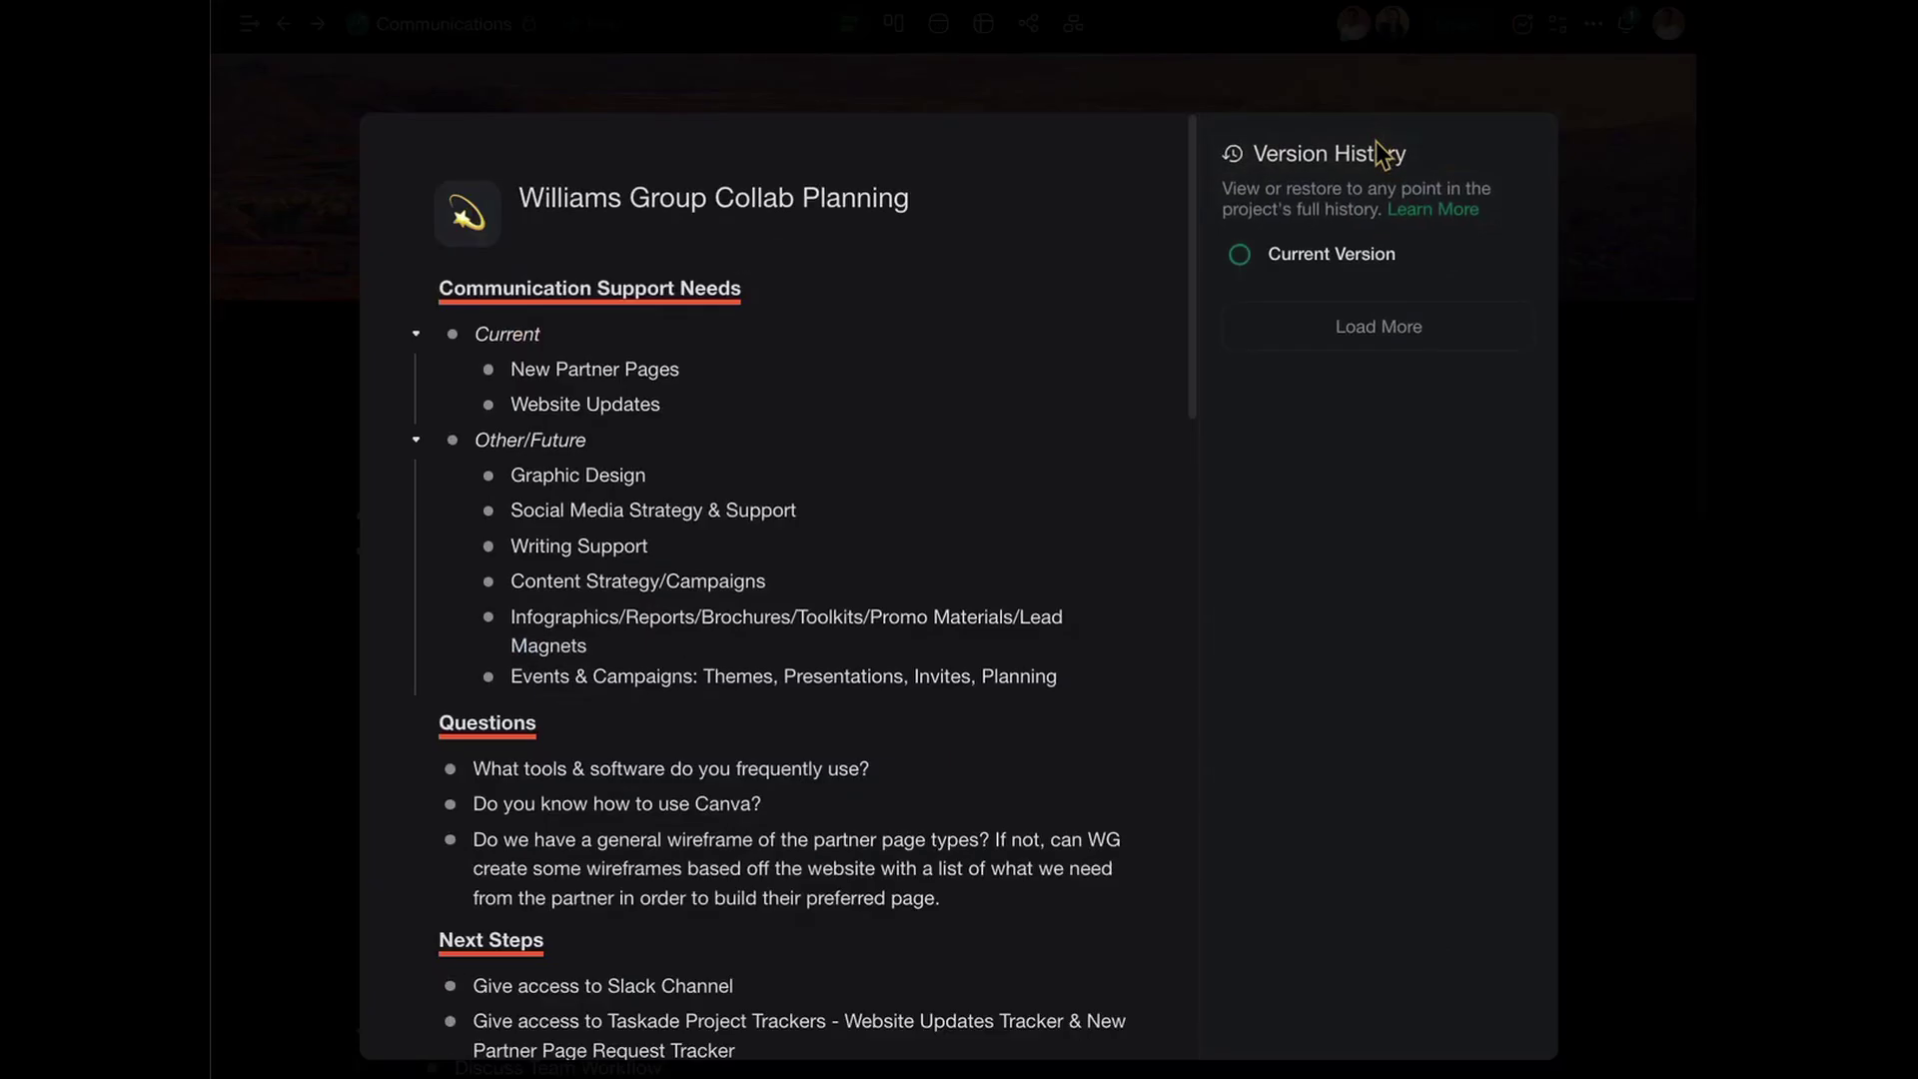
pyautogui.click(1281, 326)
pyautogui.click(1119, 68)
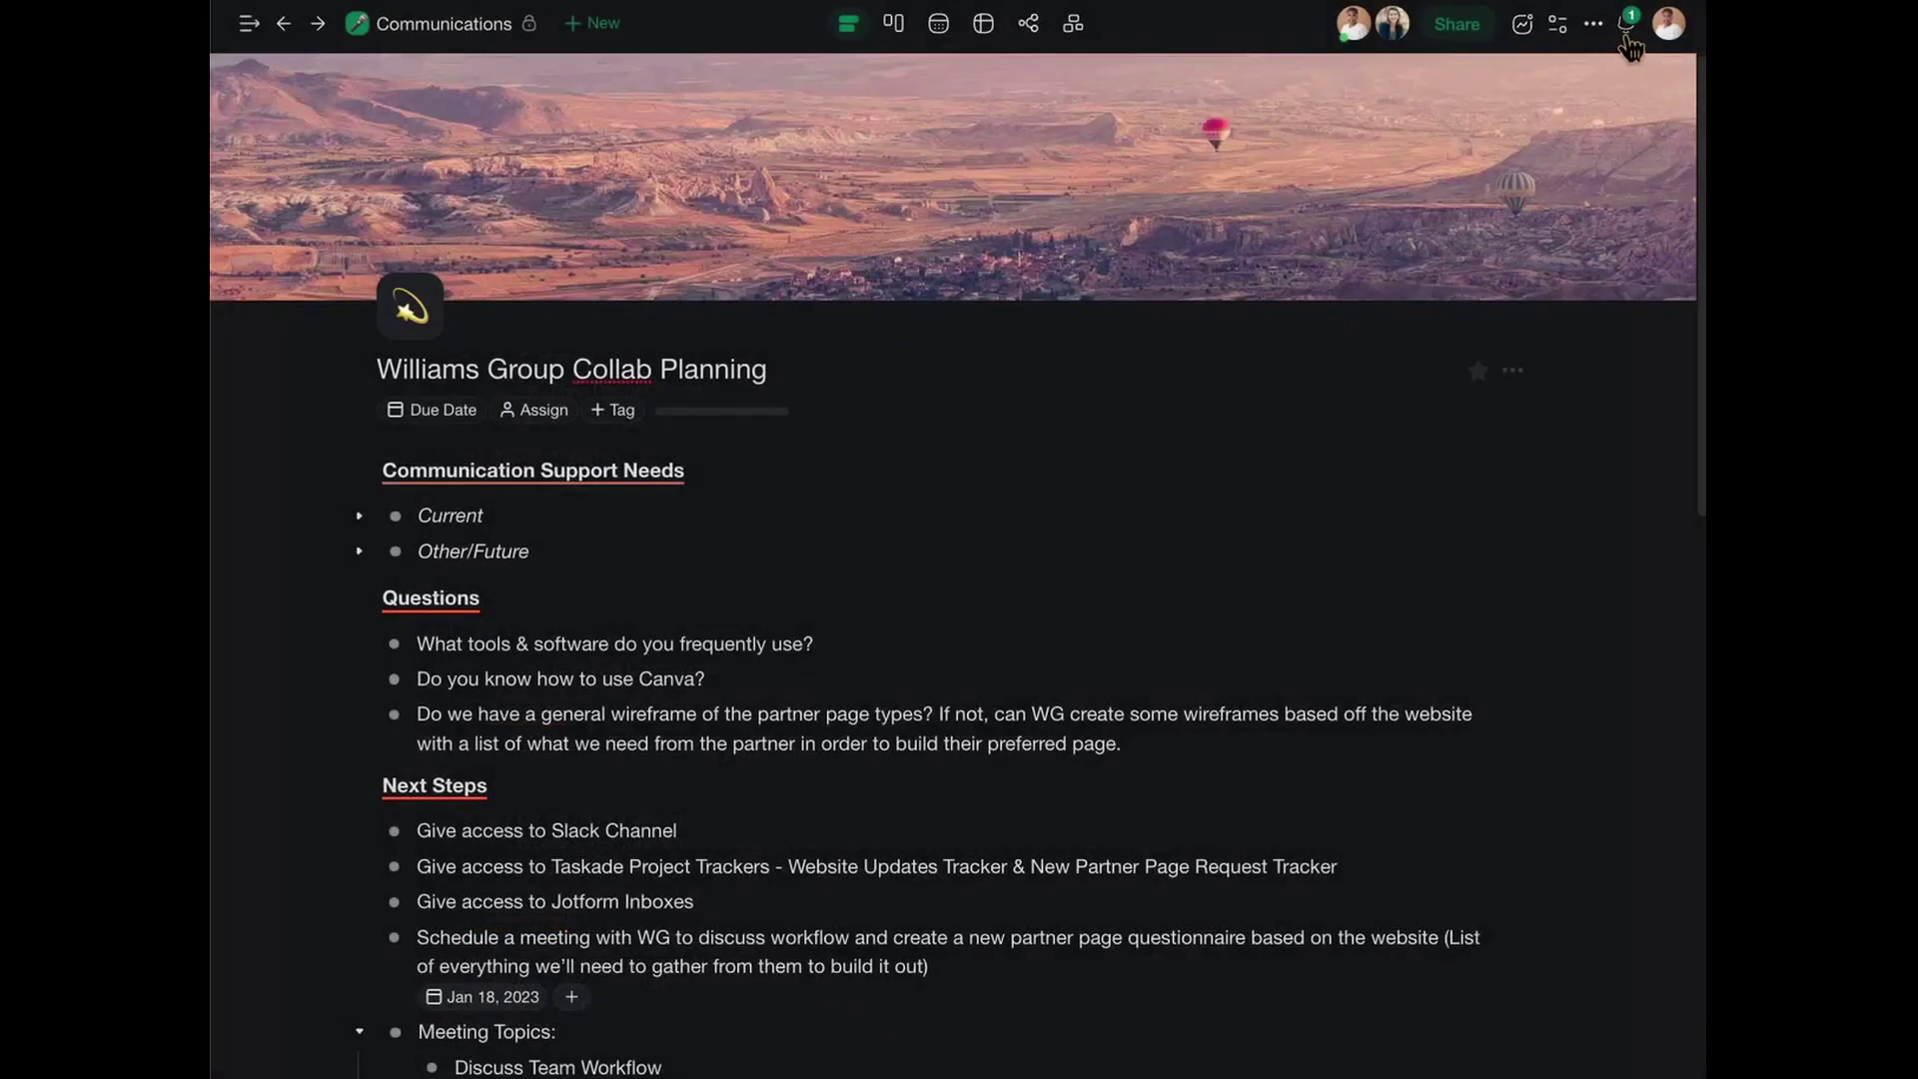
# Glance at the project's extra options, then mark all Activity notifications as read.
pyautogui.click(1595, 25)
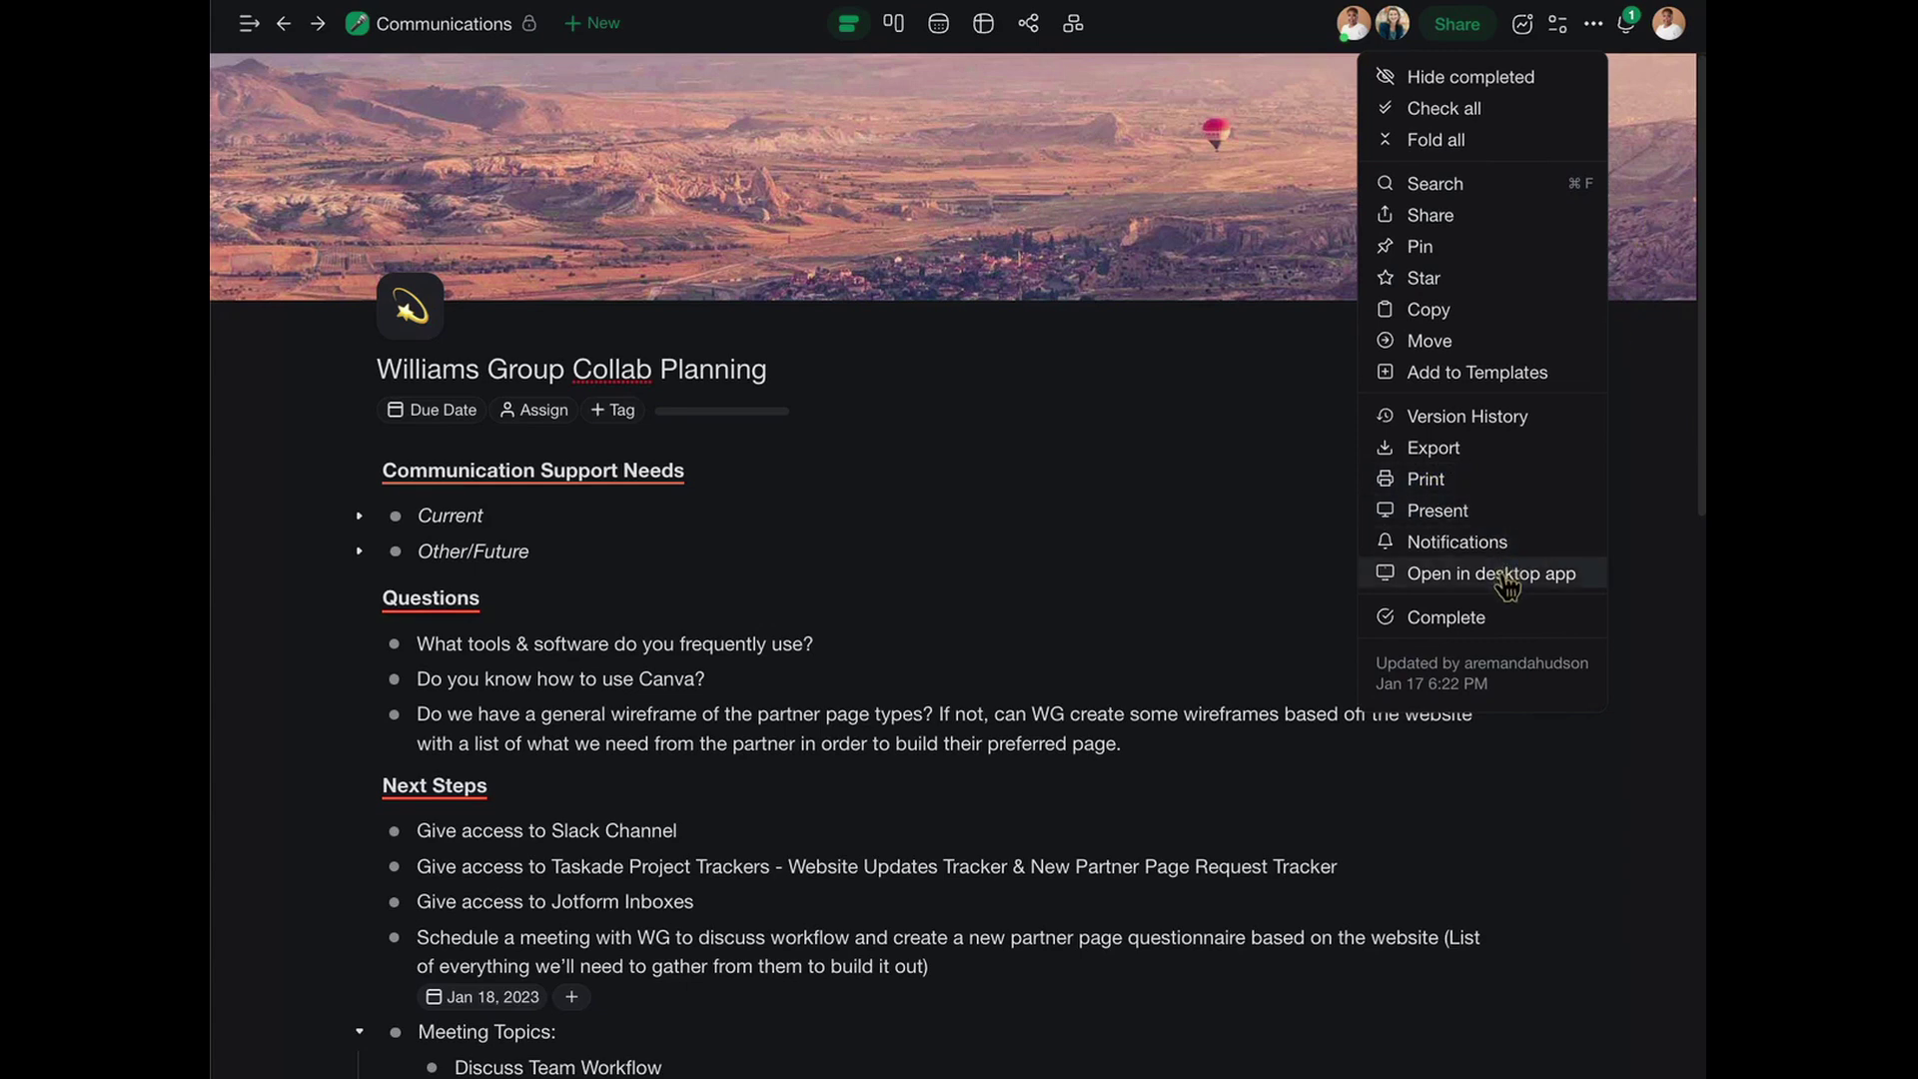
pyautogui.click(1648, 236)
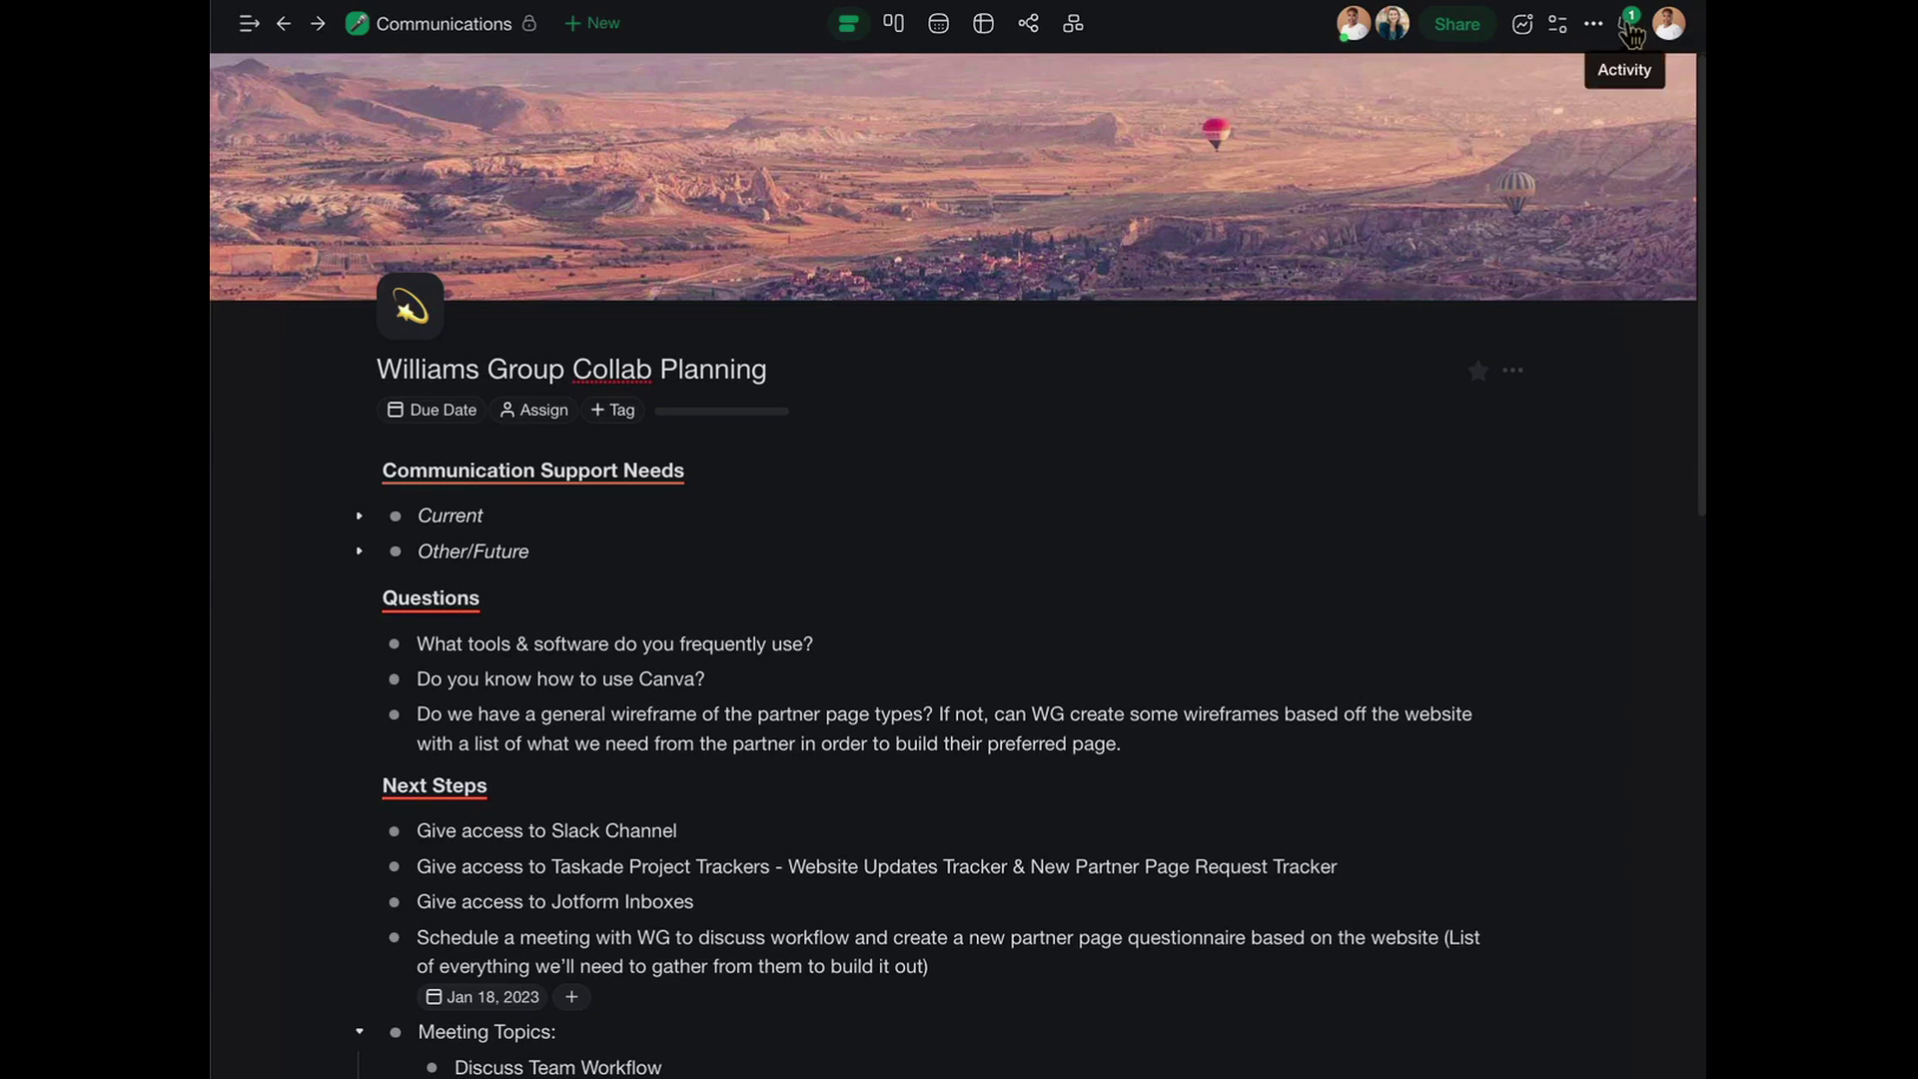
pyautogui.click(1627, 28)
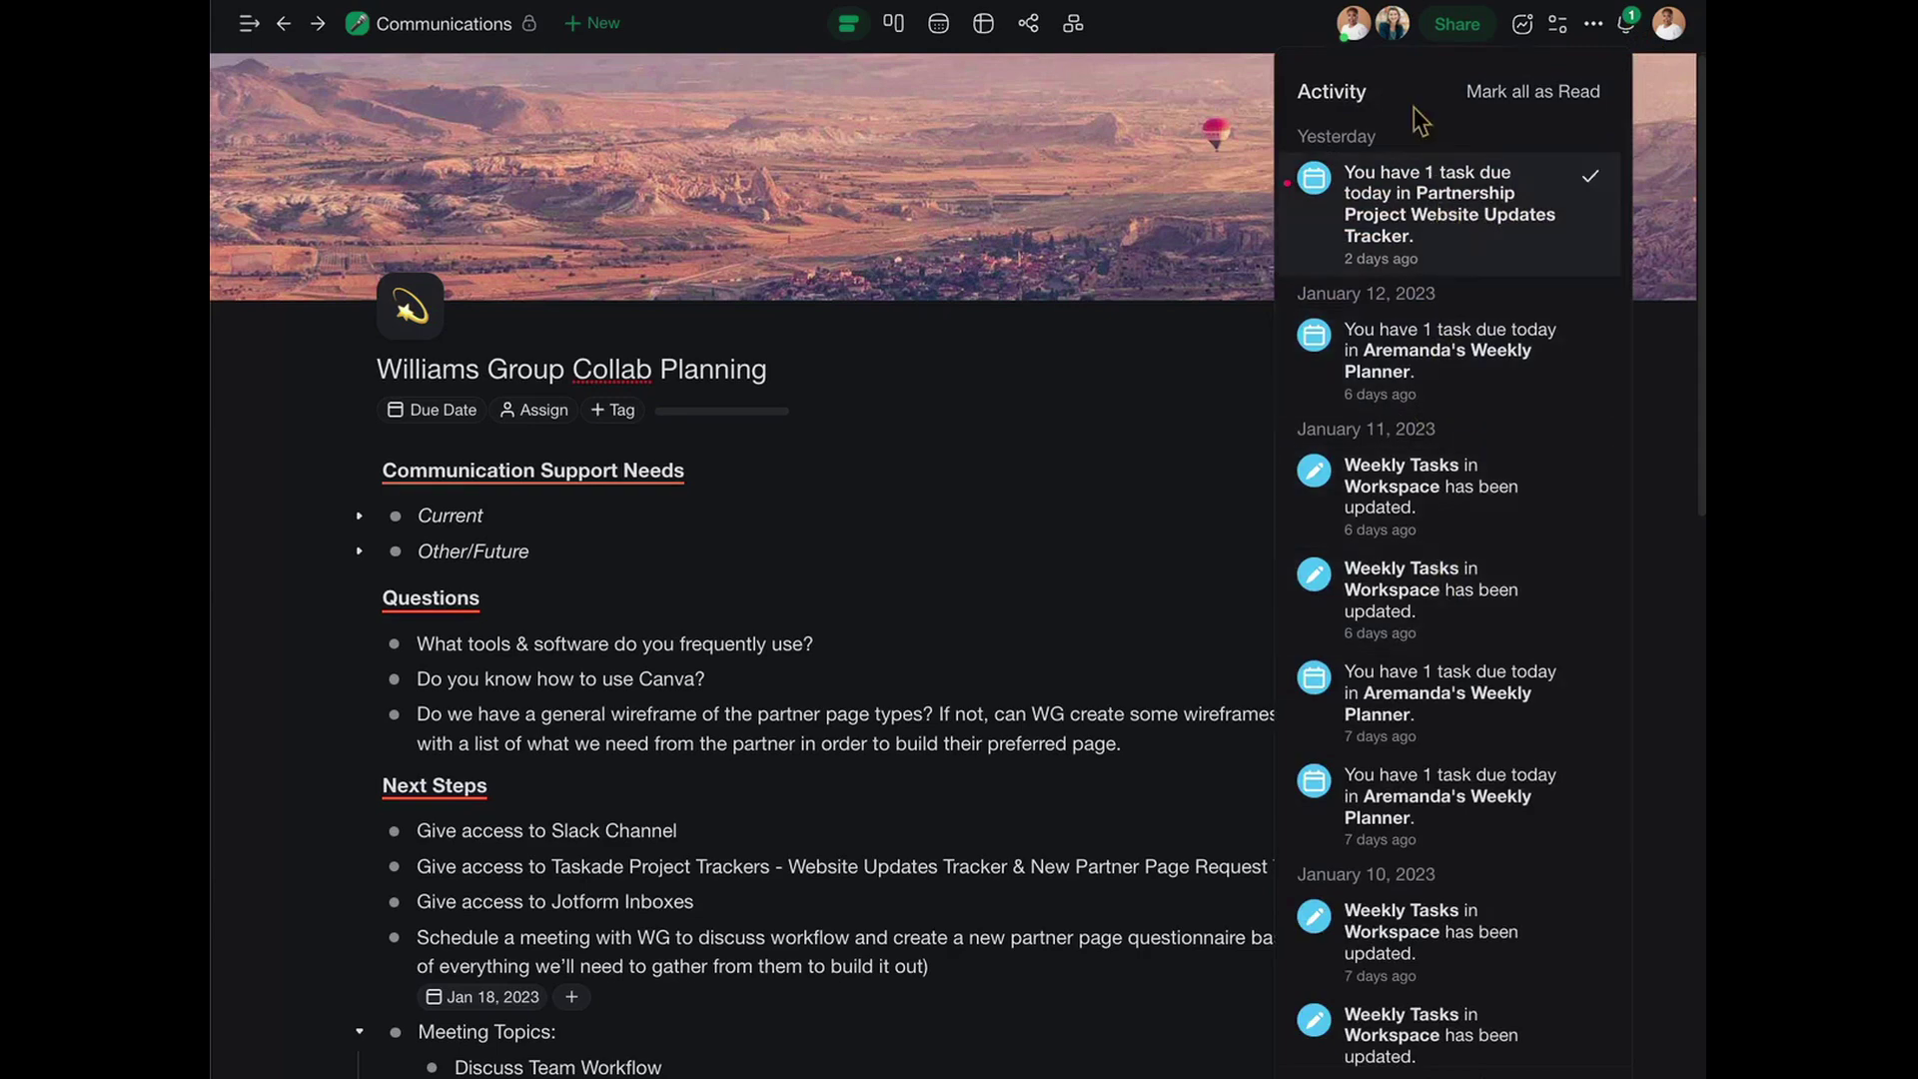
pyautogui.click(1520, 93)
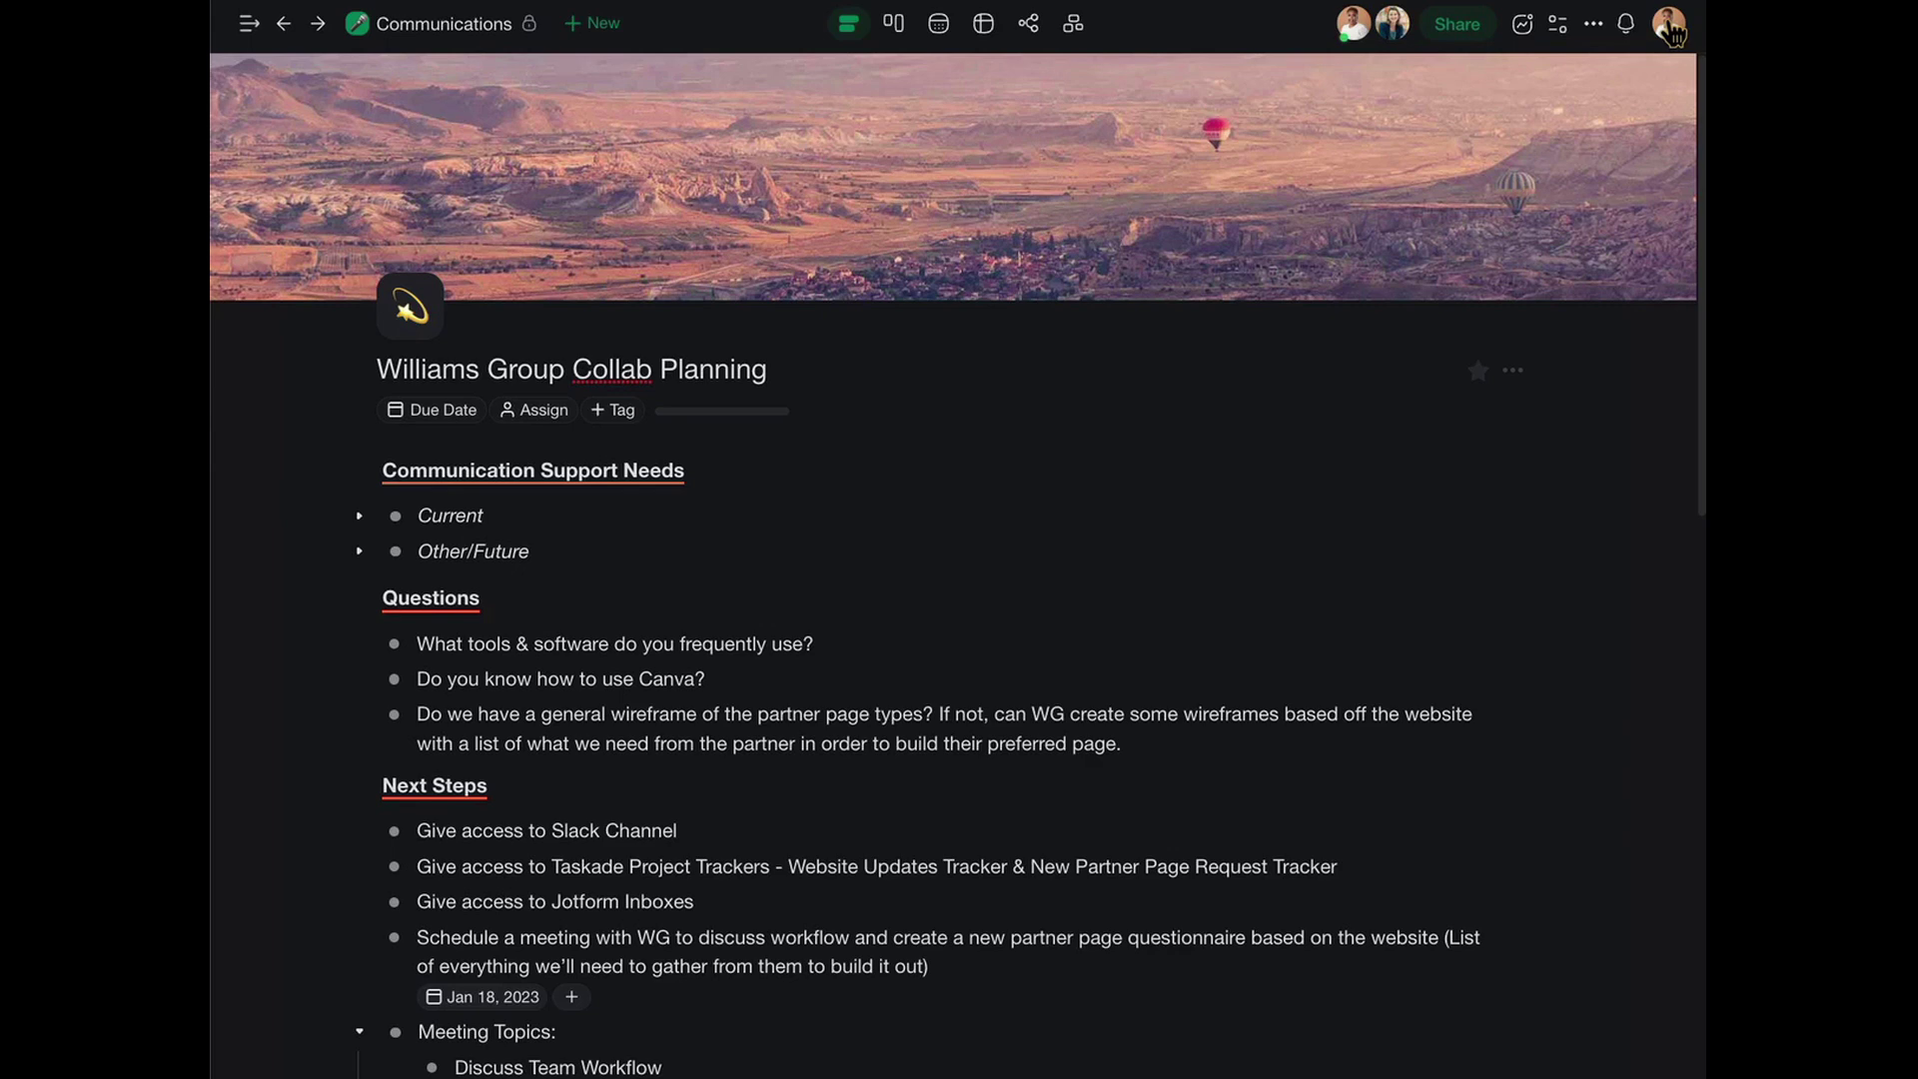
pyautogui.click(1671, 30)
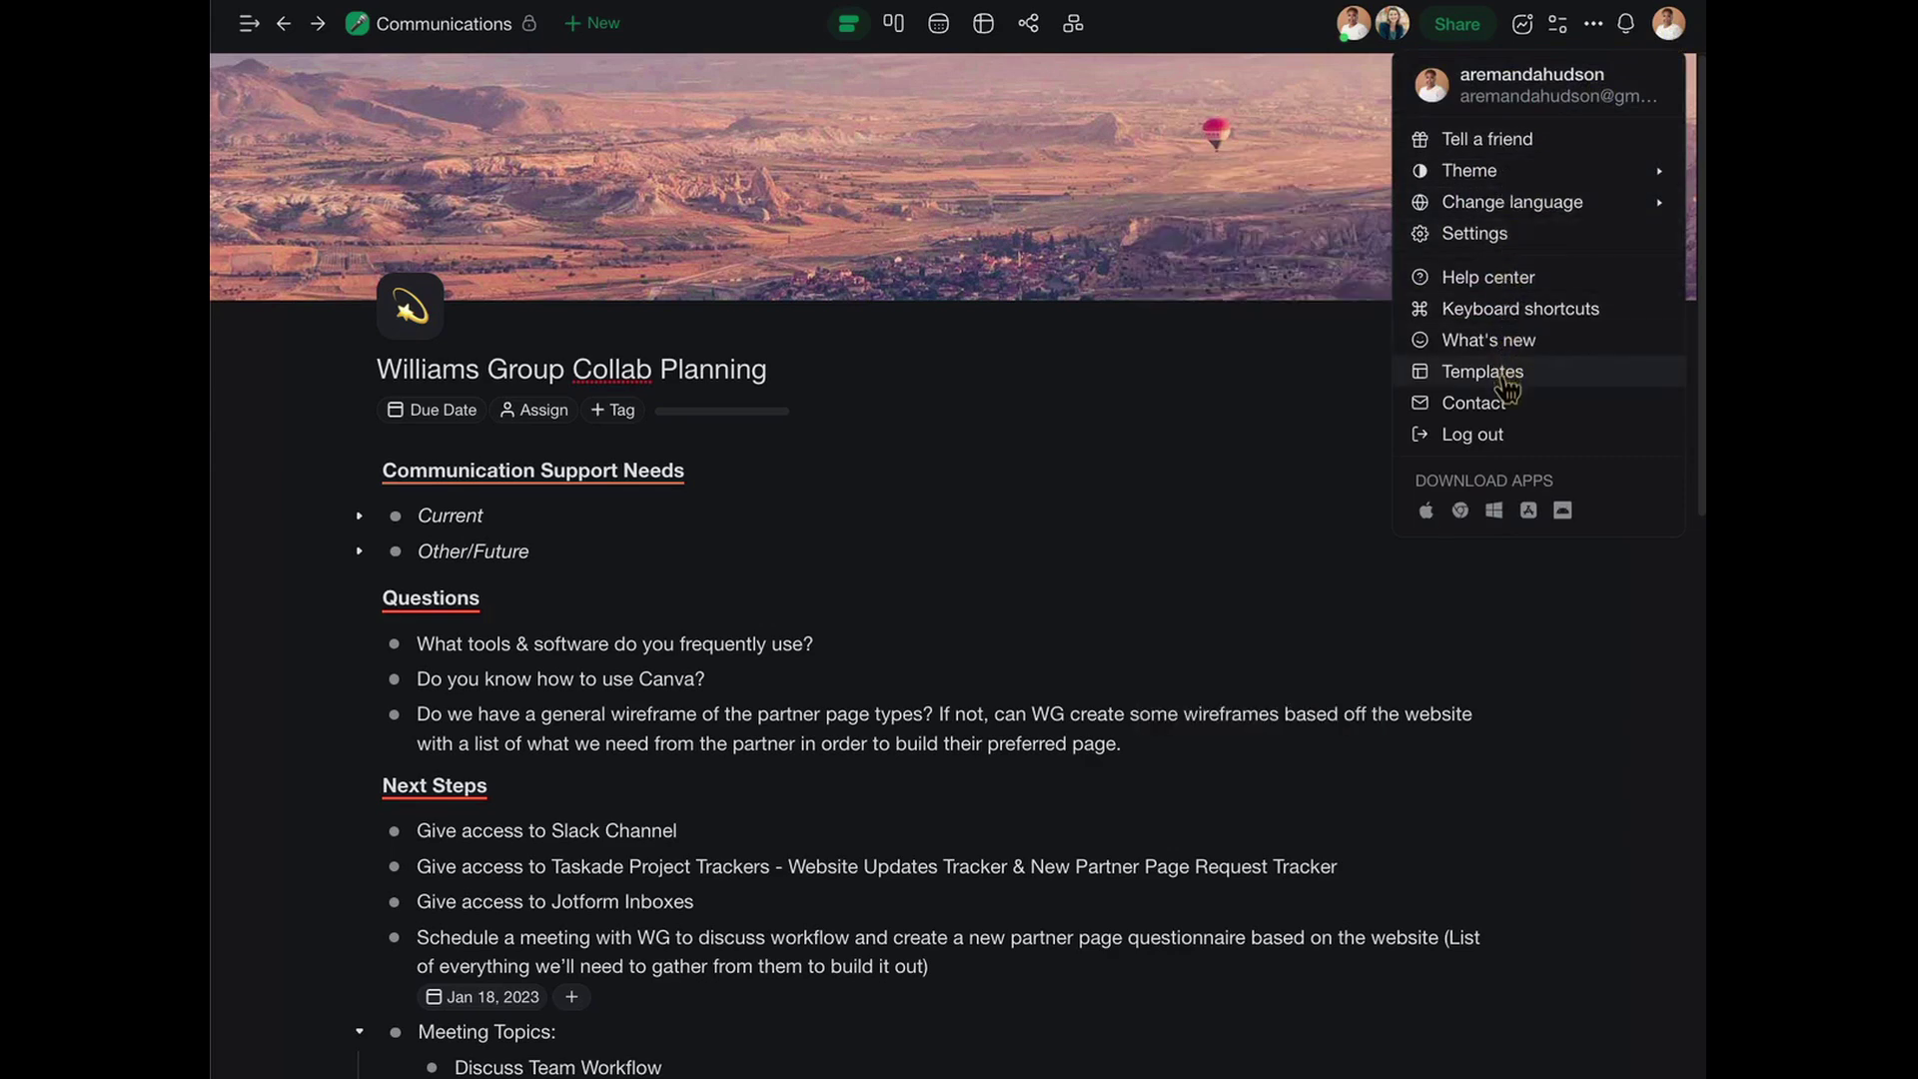
pyautogui.click(1475, 282)
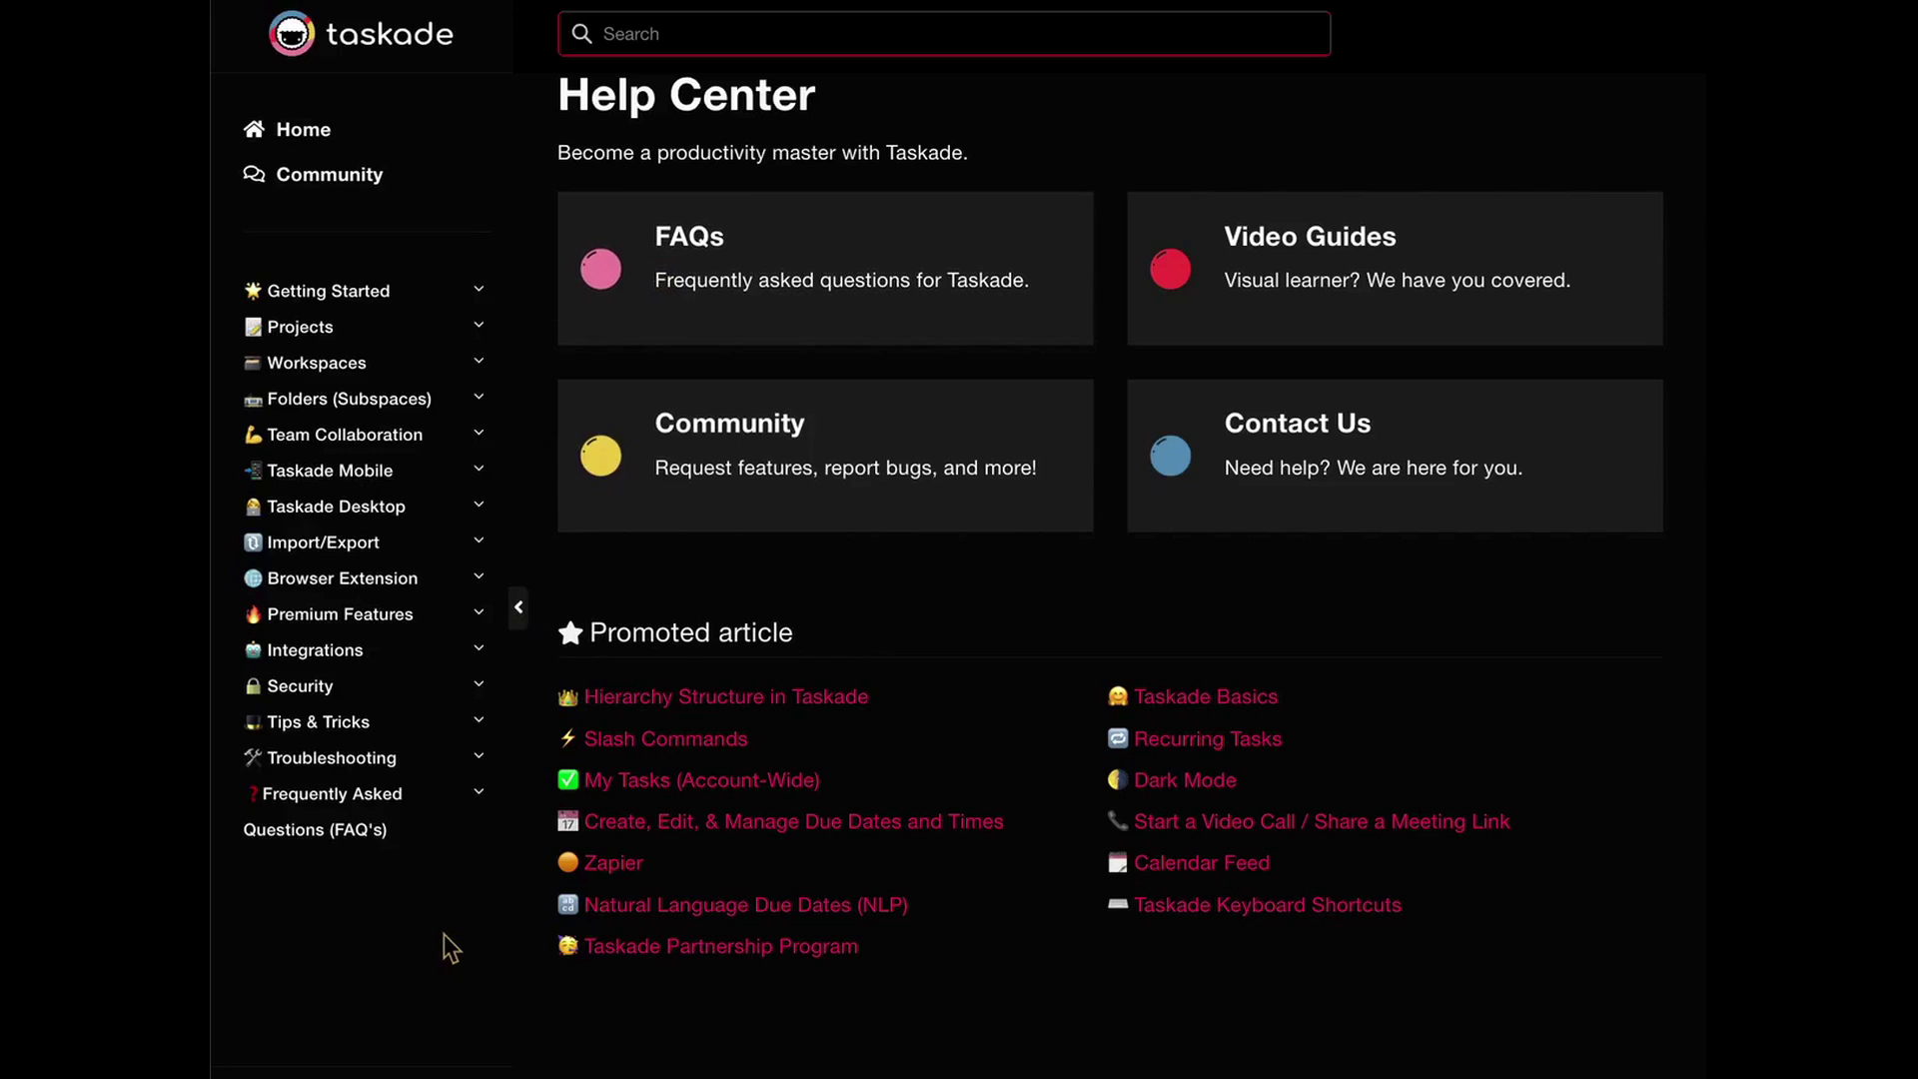
pyautogui.scroll(-1, 467, 927)
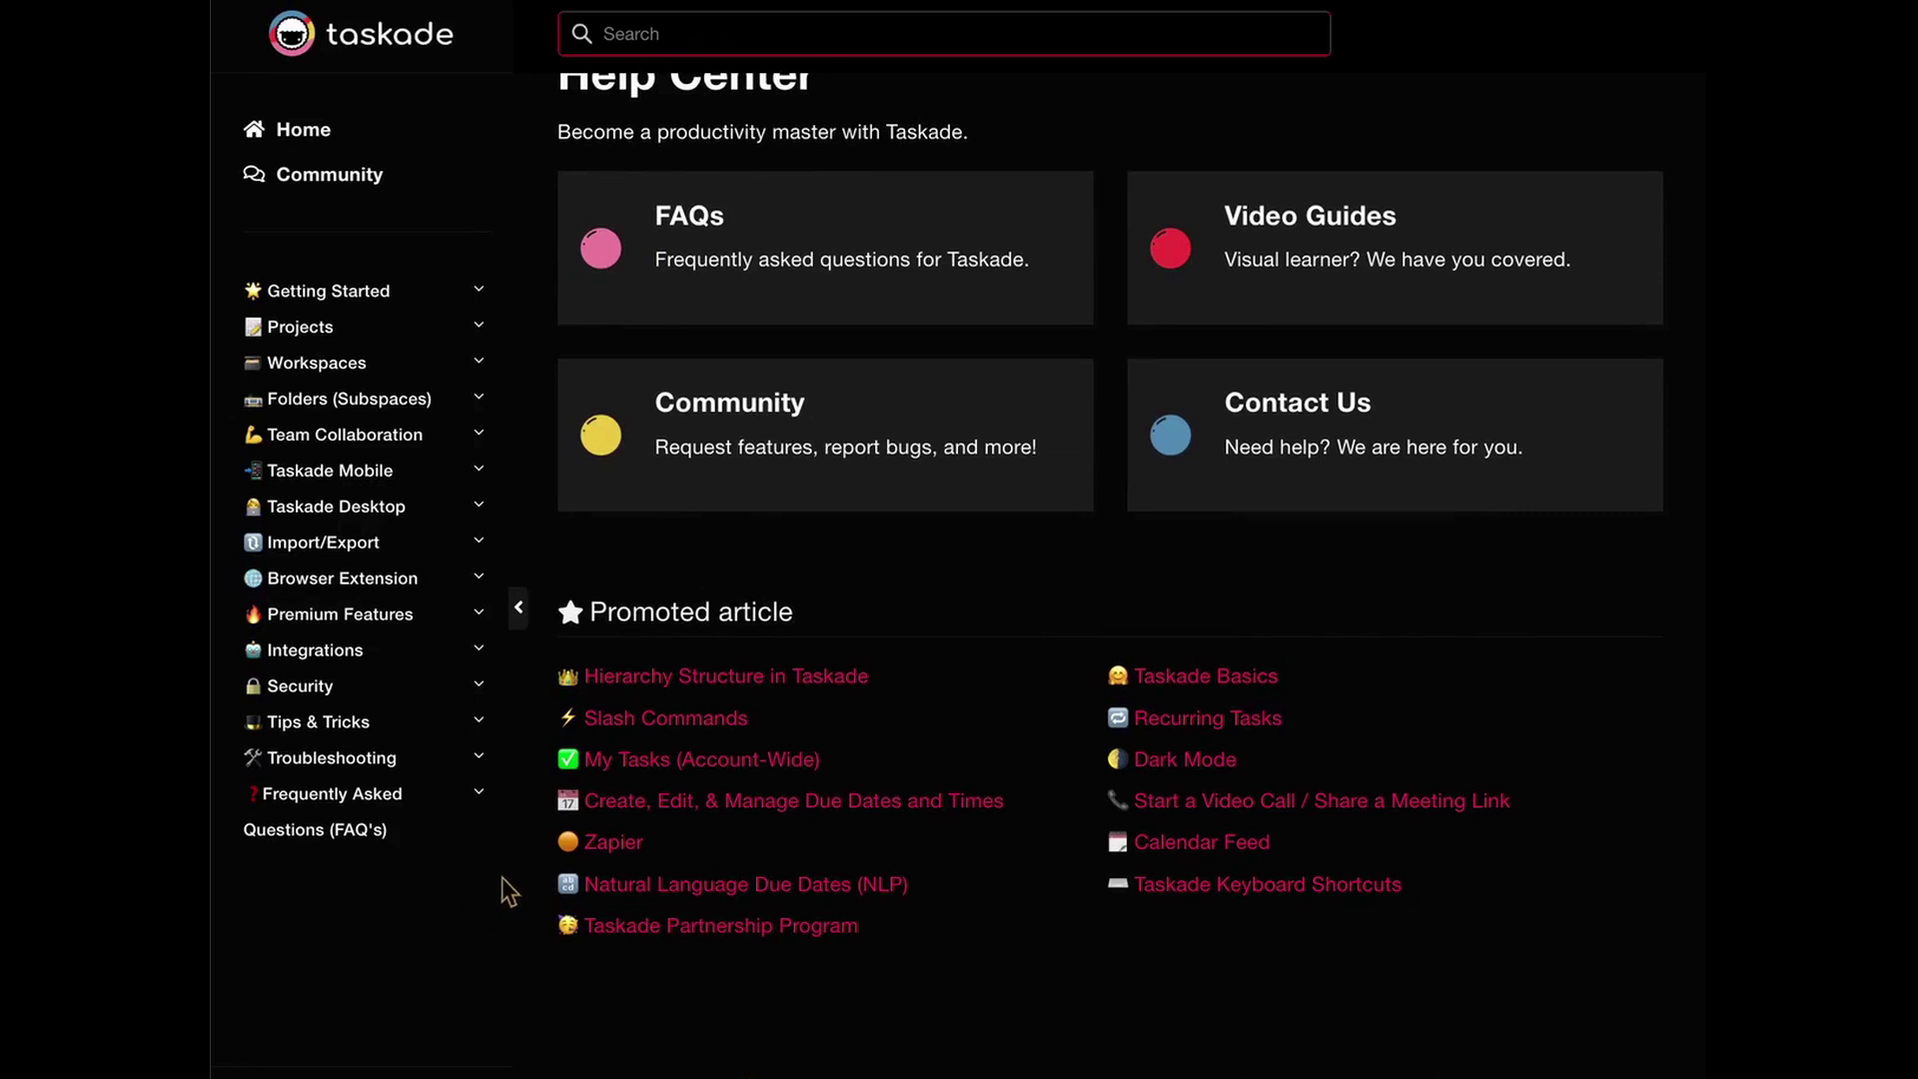
pyautogui.scroll(1, 502, 873)
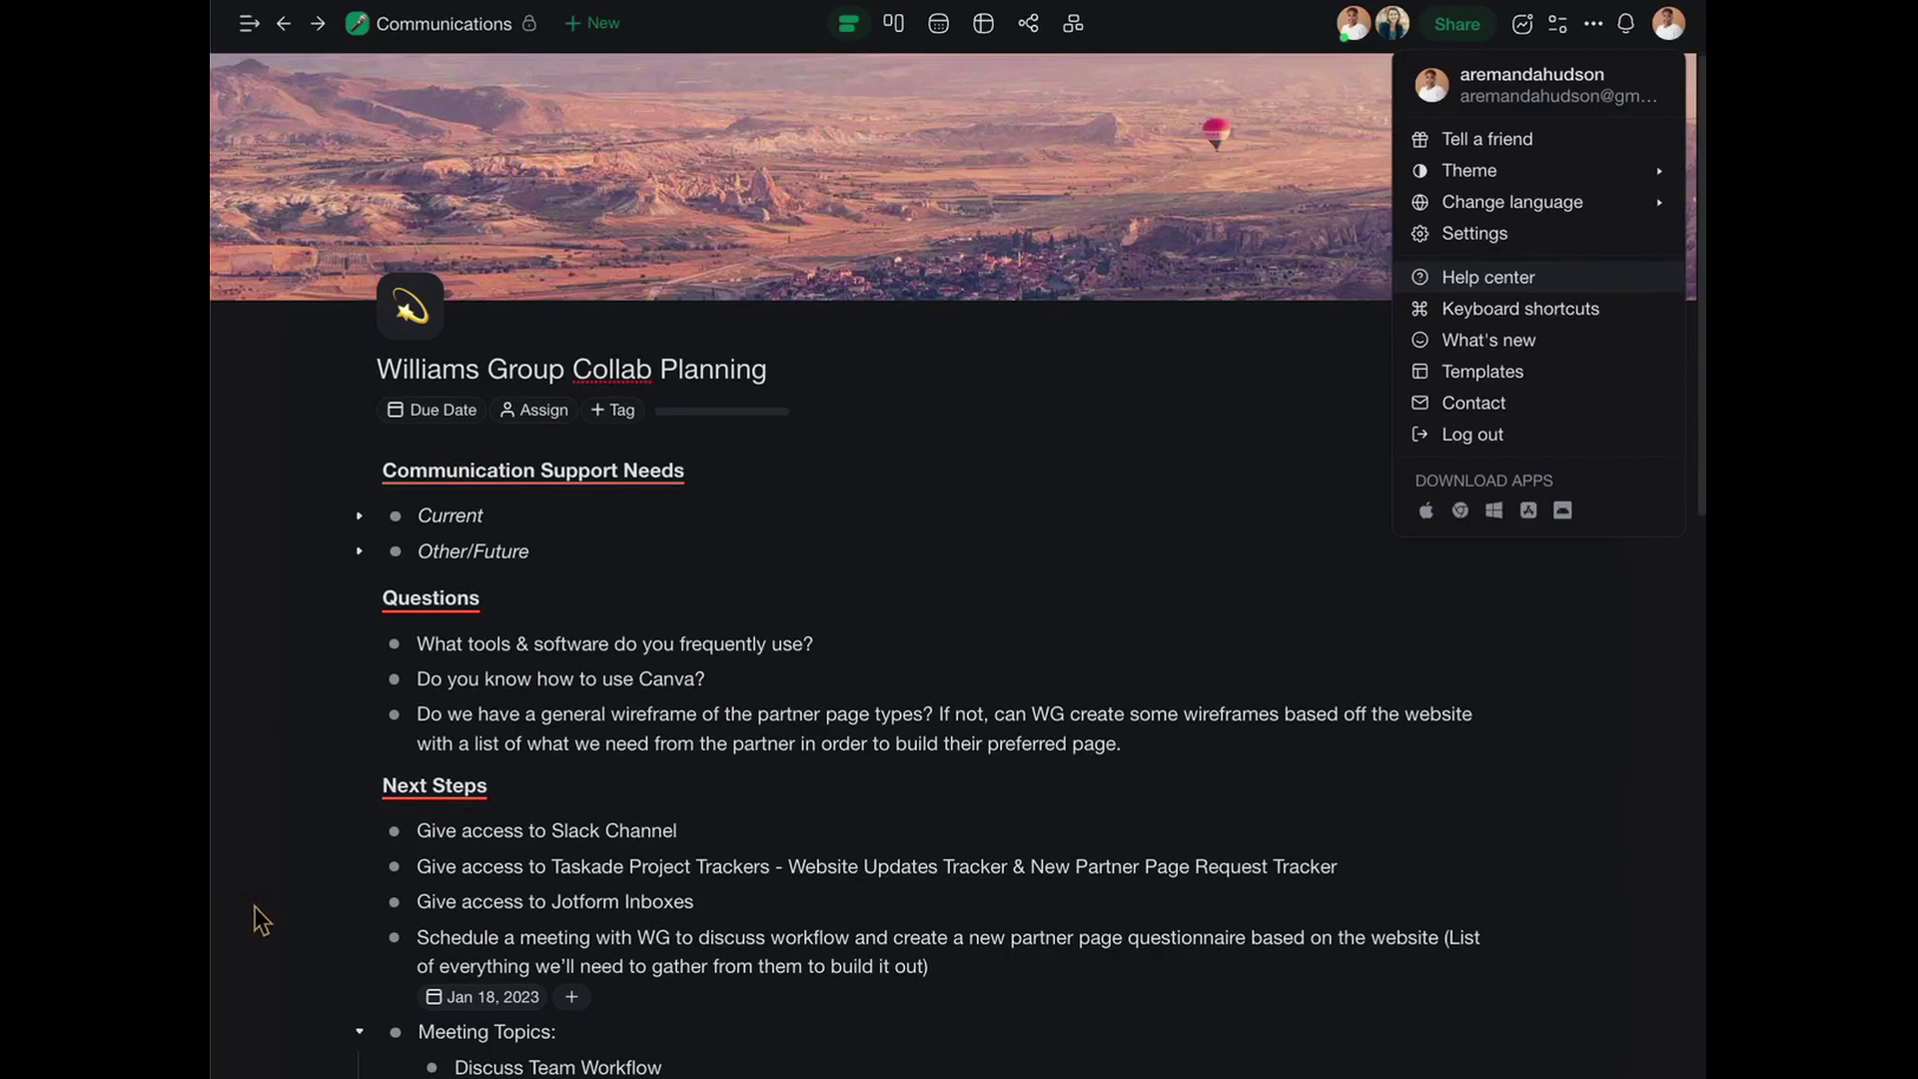
# Close the account menu and go to the Communications folder via the breadcrumb.
pyautogui.click(430, 34)
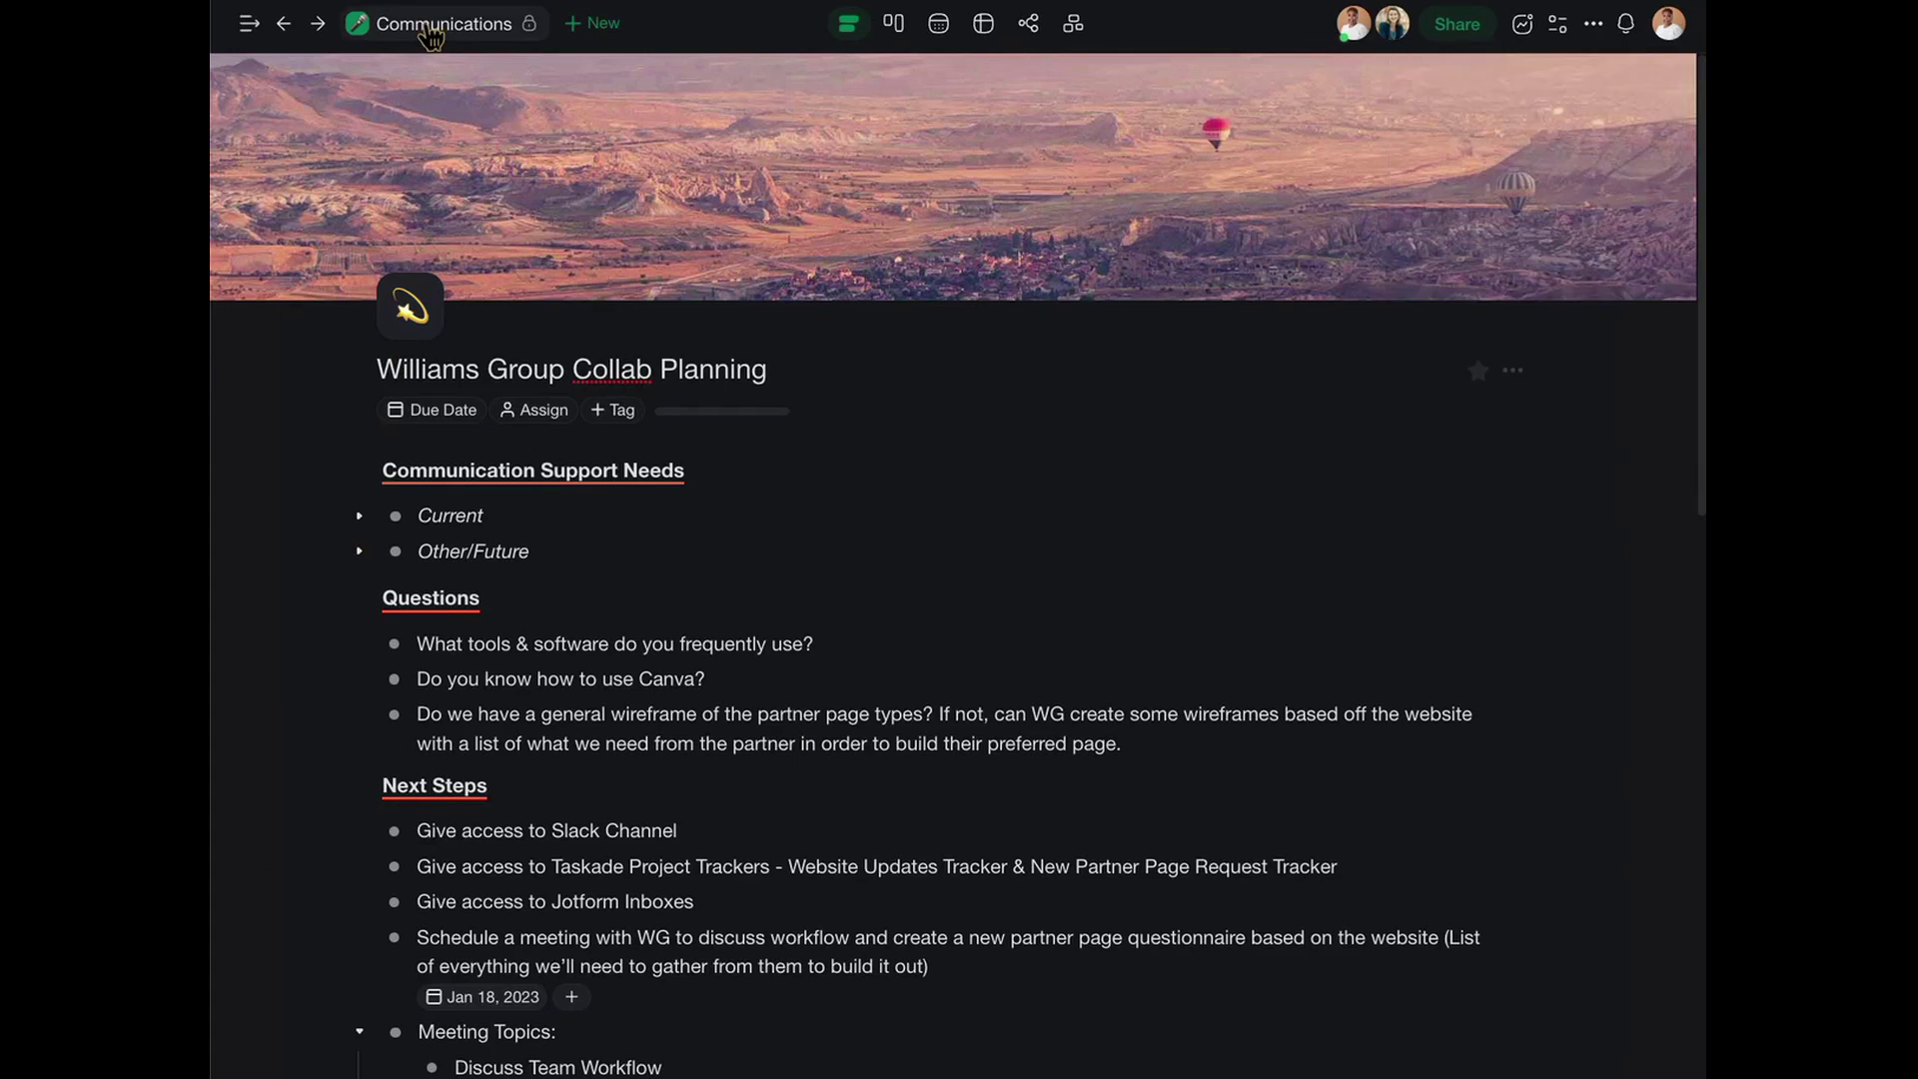
pyautogui.click(430, 26)
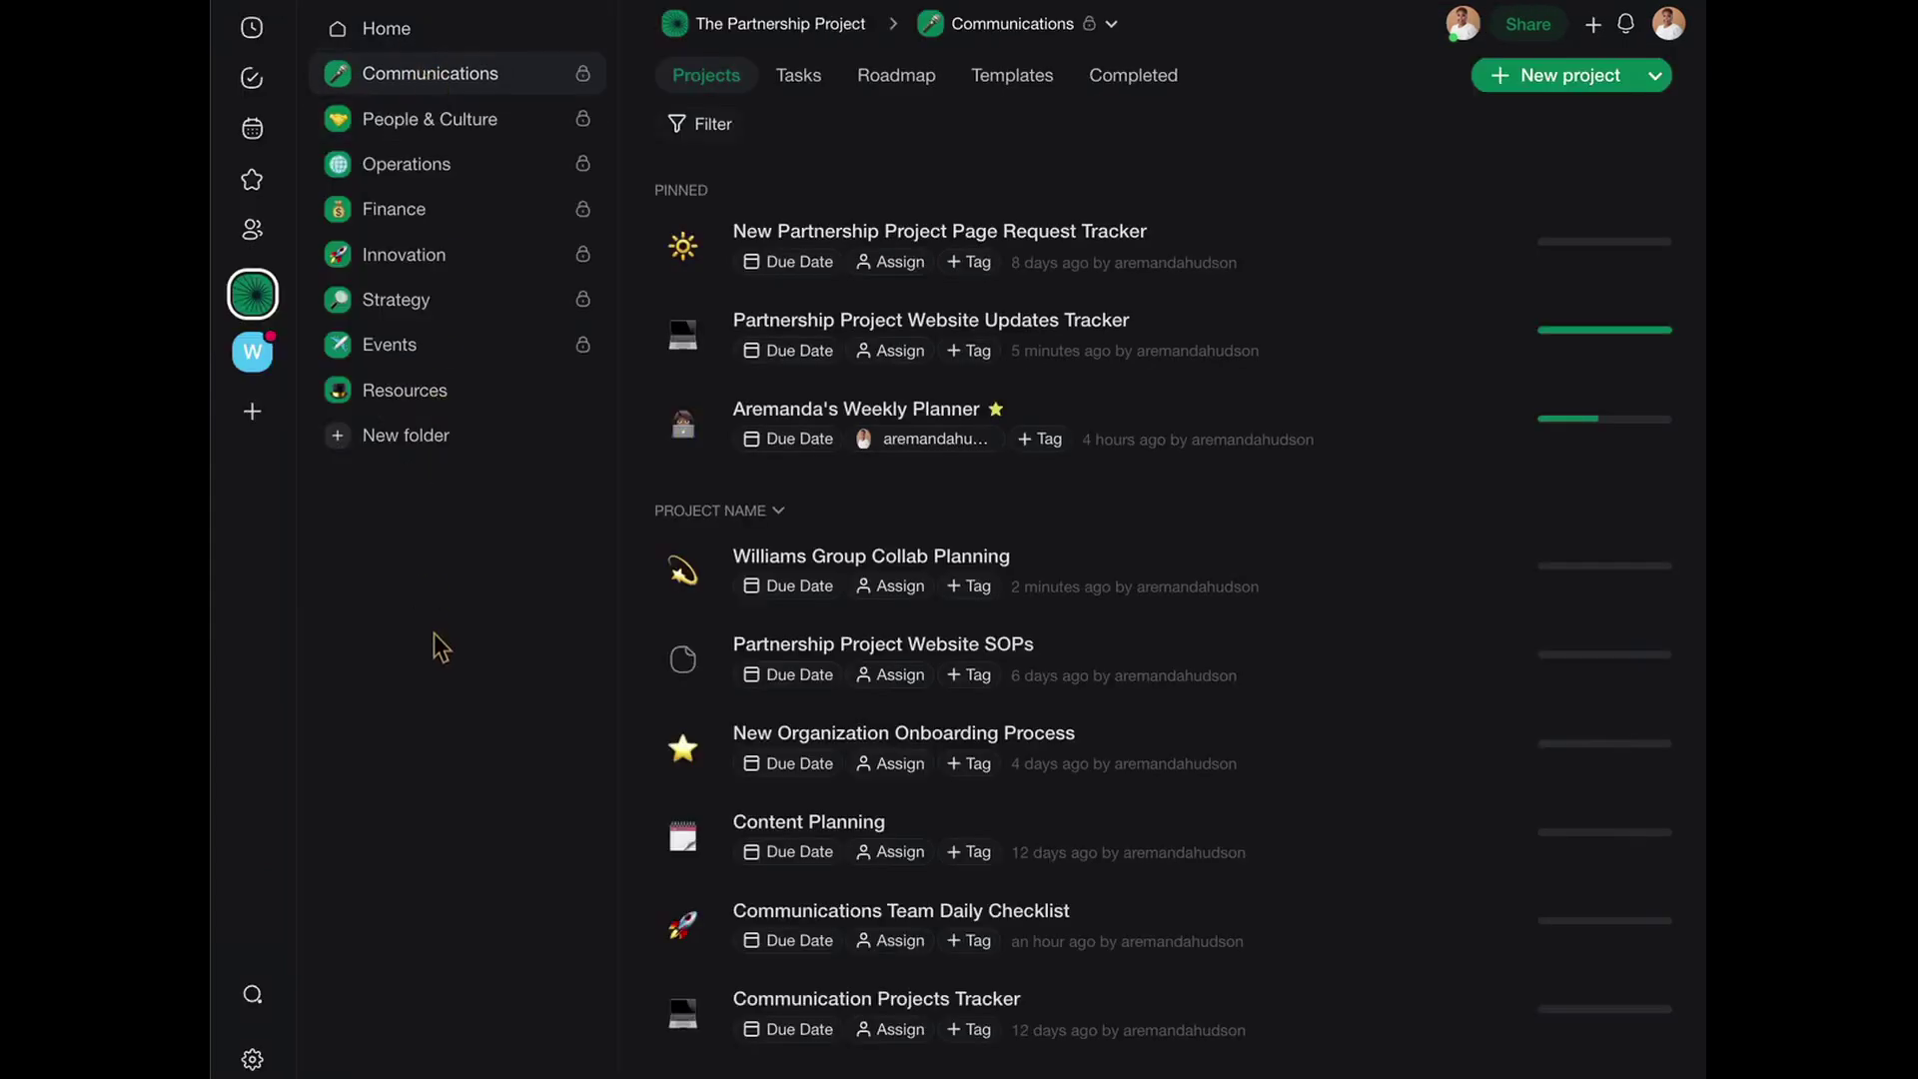